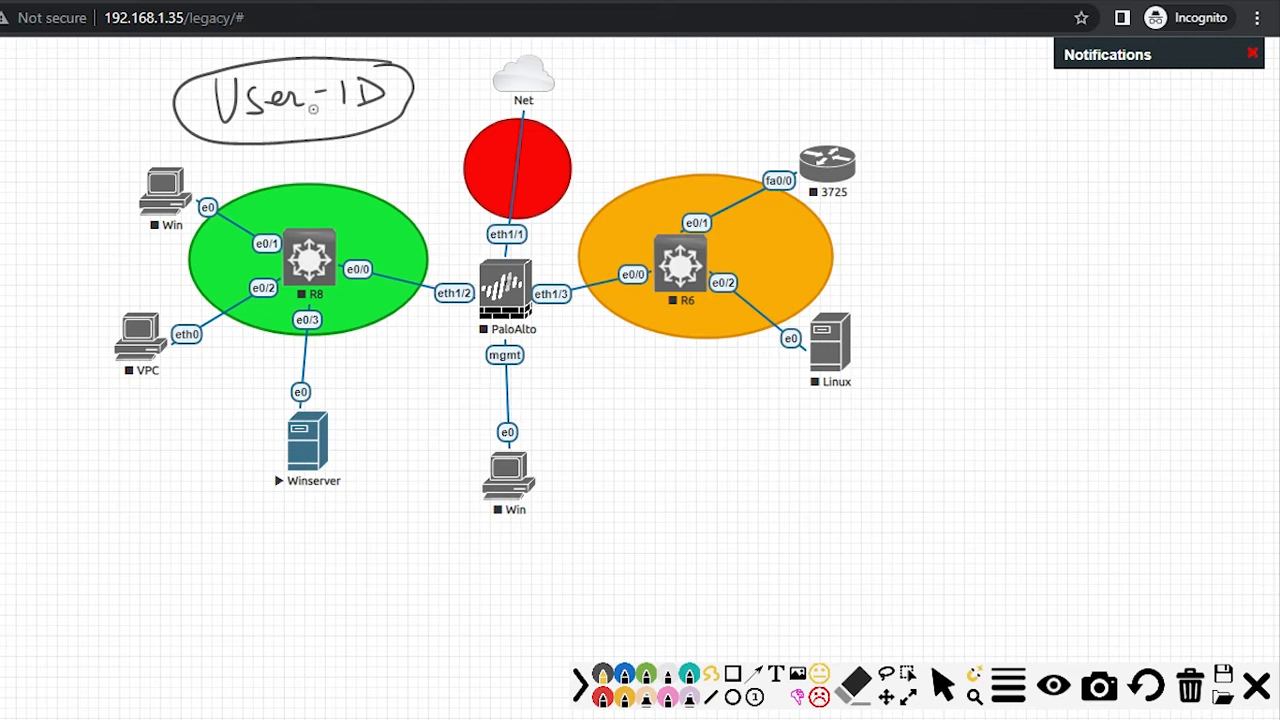
Step: Write and circle APP-ID beside the 3725 router
mouse_move(920, 216)
mouse_down()
mouse_move(912, 252)
mouse_move(944, 254)
mouse_up()
drag(914, 241, 946, 238)
mouse_move(955, 218)
mouse_down()
mouse_move(953, 256)
mouse_move(956, 240)
mouse_up()
mouse_move(988, 220)
mouse_down()
mouse_move(986, 256)
mouse_move(989, 240)
mouse_up()
drag(1011, 237, 1075, 250)
drag(1076, 222, 1077, 251)
mouse_move(1107, 207)
mouse_down()
mouse_move(988, 180)
mouse_move(896, 271)
mouse_move(1097, 282)
mouse_move(1108, 209)
mouse_up()
Step: Write and circle Content-ID below the APP-ID oval
drag(963, 350, 966, 373)
drag(978, 364, 995, 372)
drag(1002, 358, 1040, 370)
drag(1030, 352, 1068, 366)
drag(1070, 354, 1105, 366)
drag(1098, 346, 1146, 347)
mouse_move(1160, 342)
mouse_down()
mouse_move(1162, 366)
mouse_move(1177, 370)
mouse_up()
mouse_move(1176, 338)
mouse_down()
mouse_move(1200, 345)
mouse_move(1180, 372)
mouse_up()
mouse_move(1210, 328)
mouse_down()
mouse_move(1170, 306)
mouse_move(980, 300)
mouse_move(950, 385)
mouse_move(1138, 396)
mouse_move(1238, 366)
mouse_move(1200, 314)
mouse_up()
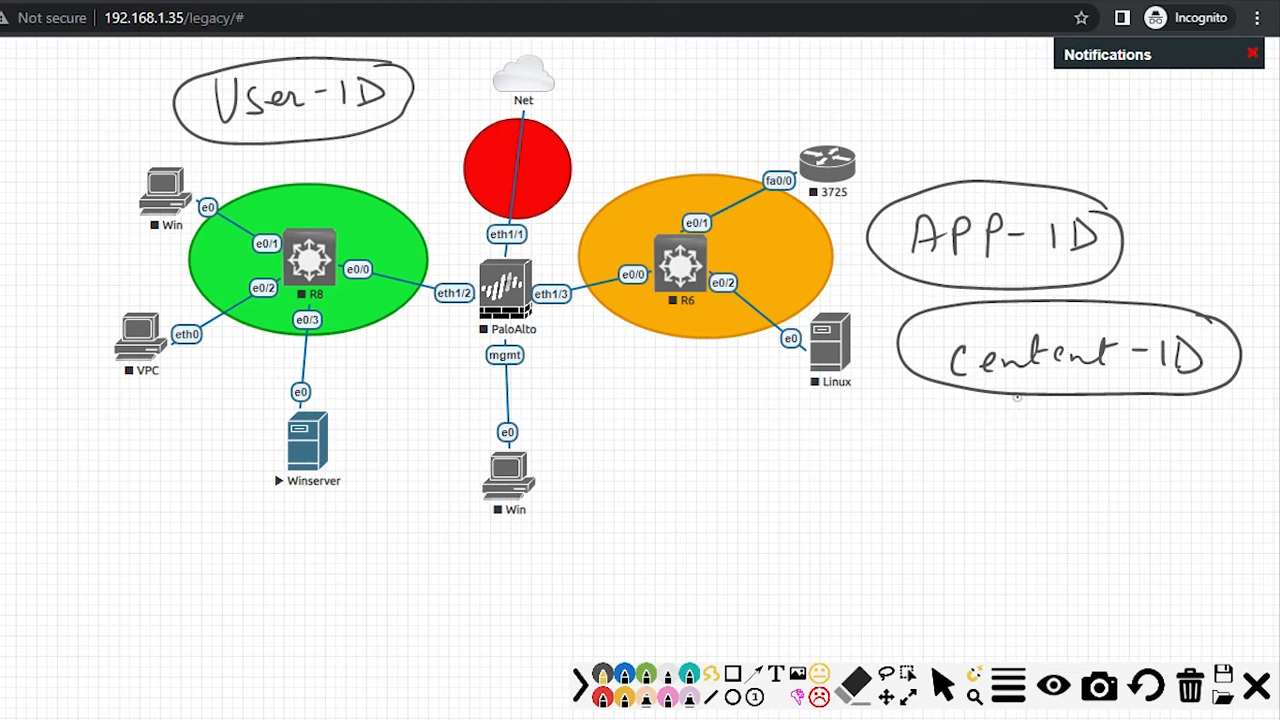
Step: Tick the User-ID, APP-ID and Content-ID labels as covered
drag(366, 152, 420, 116)
drag(918, 180, 982, 165)
drag(876, 334, 924, 311)
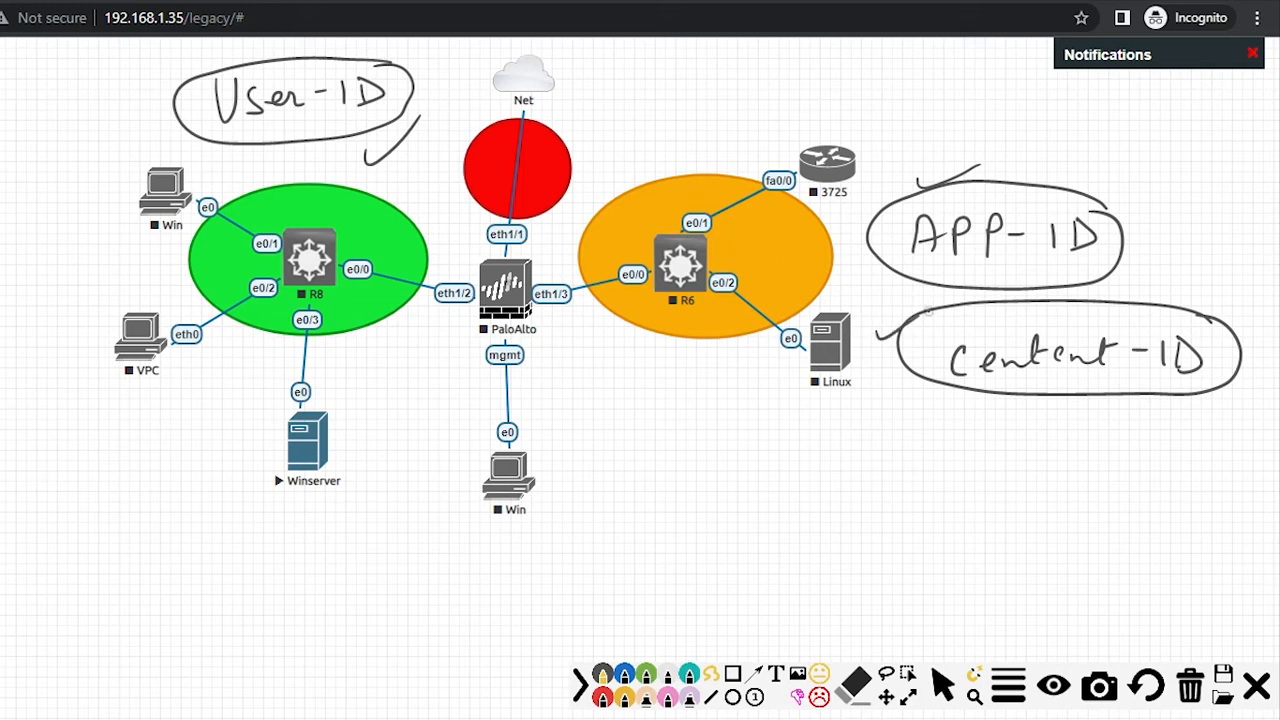
Step: Write URL-Filtering and SSL decryption notes under the Content-ID oval
mouse_move(970, 413)
mouse_down()
mouse_move(990, 412)
mouse_move(994, 434)
mouse_move(1034, 434)
mouse_up()
mouse_move(1044, 421)
mouse_down()
mouse_move(1073, 433)
mouse_move(1092, 407)
mouse_up()
drag(1075, 421, 1088, 420)
mouse_move(1099, 421)
mouse_down()
mouse_move(1100, 433)
mouse_move(1184, 422)
mouse_move(1210, 452)
mouse_move(1155, 408)
mouse_up()
mouse_move(1062, 468)
mouse_down()
mouse_move(1050, 490)
mouse_move(1148, 484)
mouse_up()
mouse_move(1164, 454)
mouse_down()
mouse_move(1170, 484)
mouse_move(1198, 486)
mouse_up()
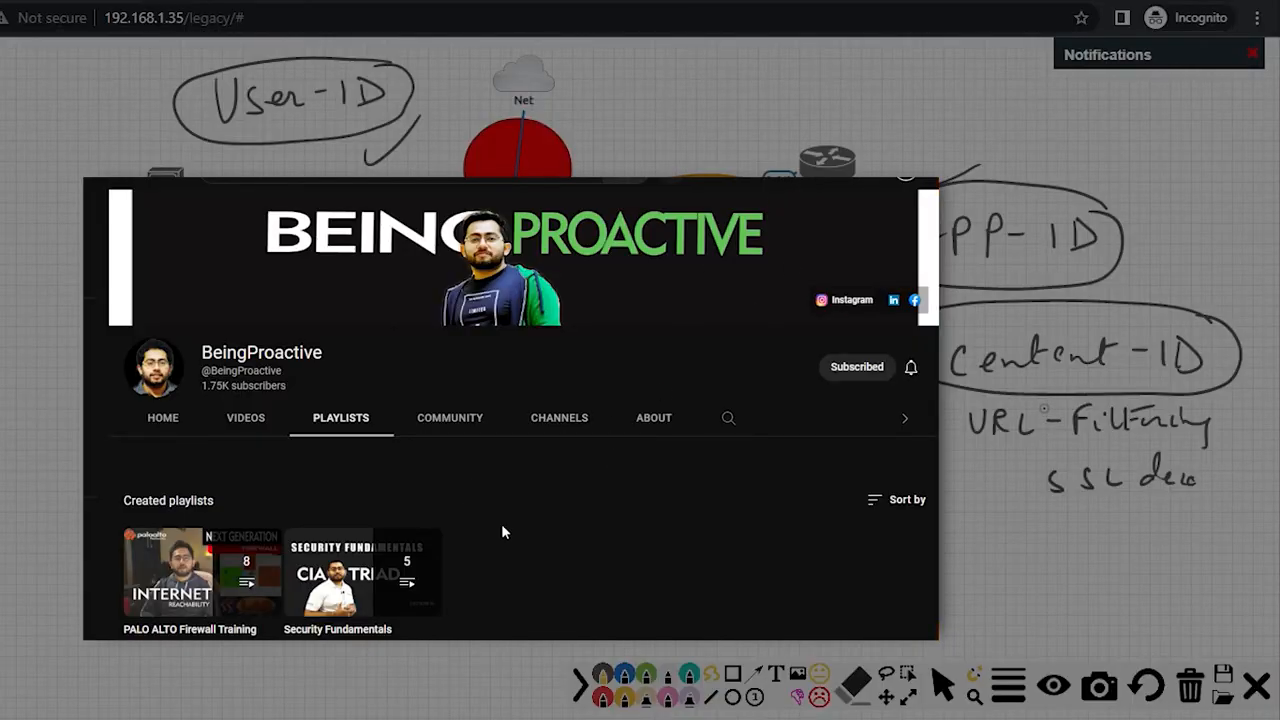
Step: Open the PALO ALTO Firewall Training playlist and scroll through its lab videos
scroll(504, 535, down, 3)
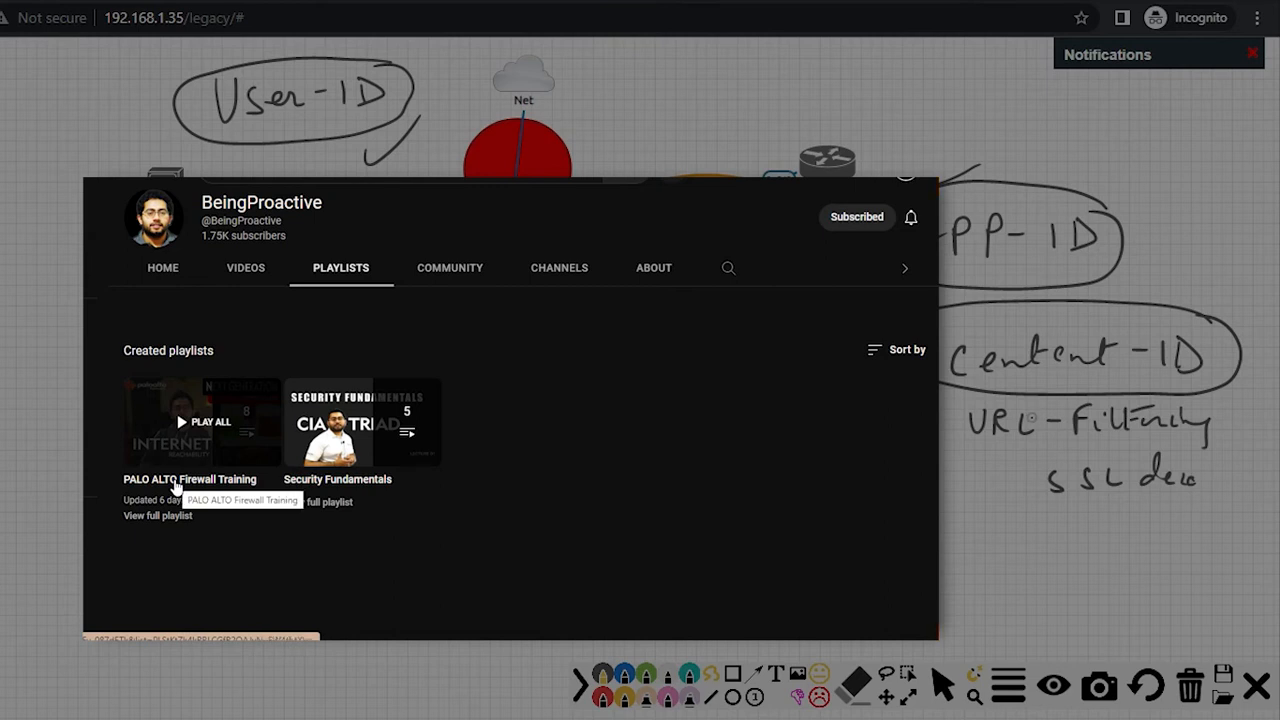
click(175, 480)
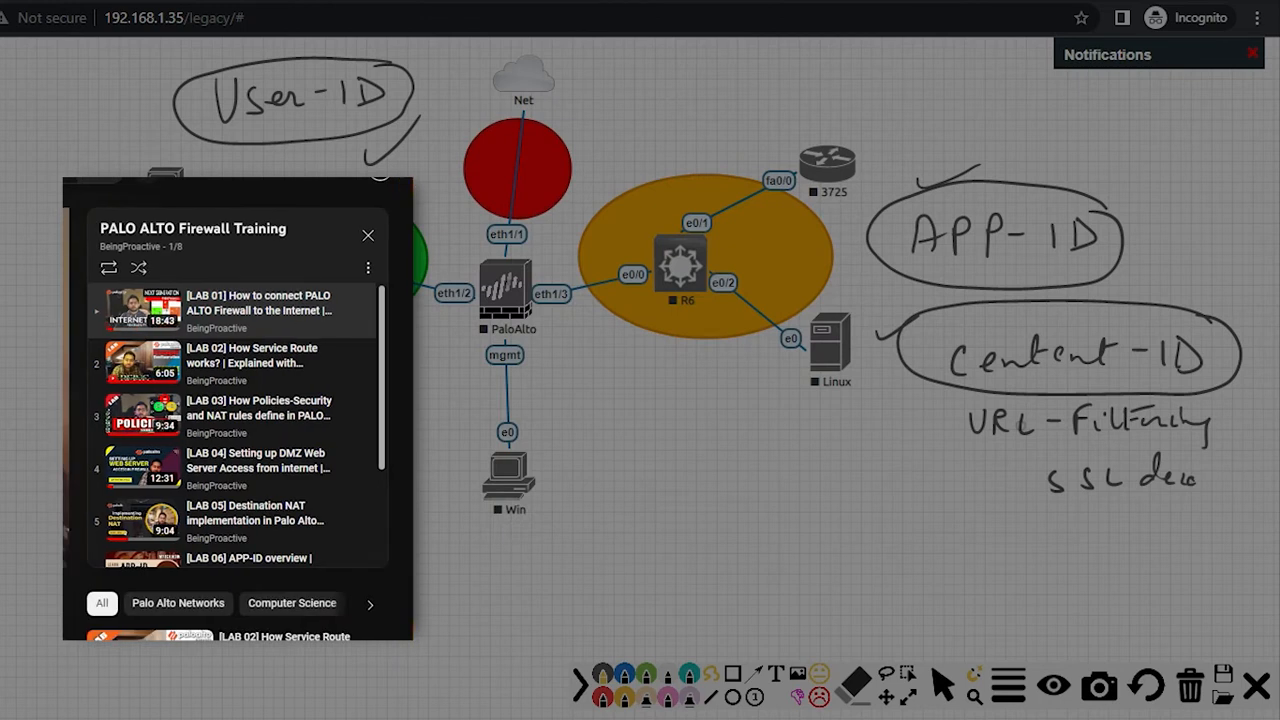
scroll(285, 440, down, 2)
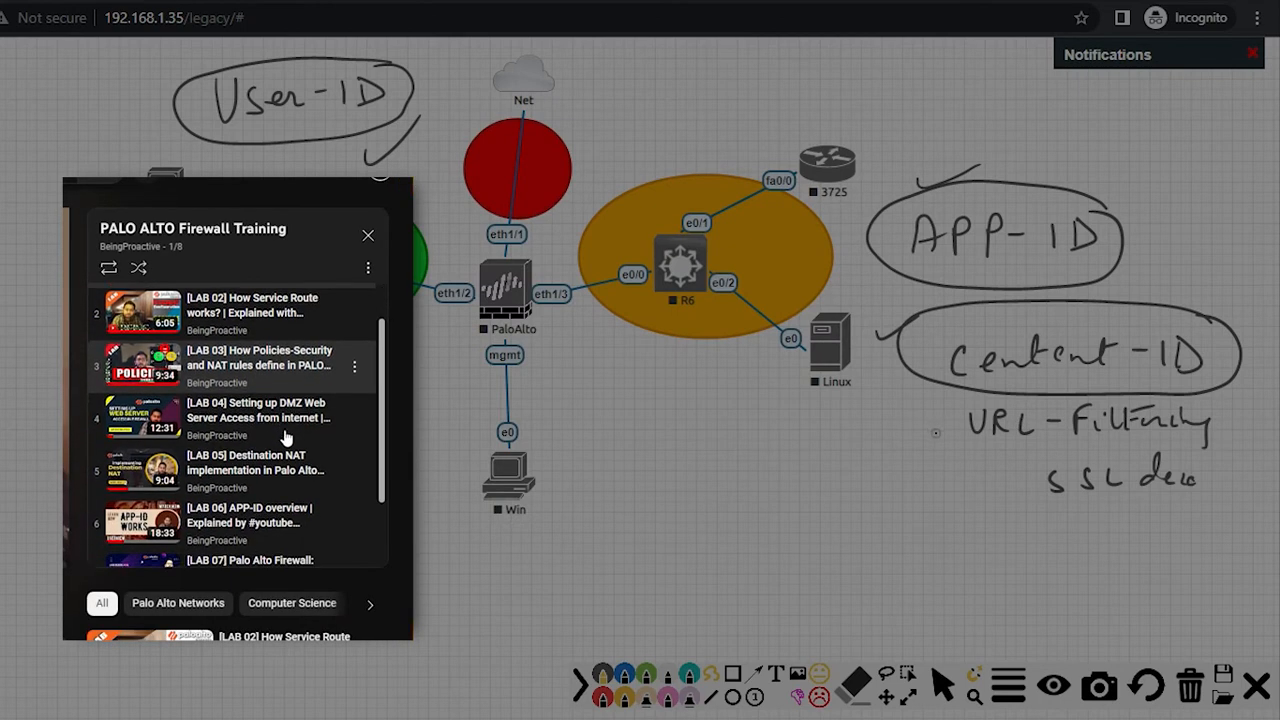
scroll(288, 445, down, 1)
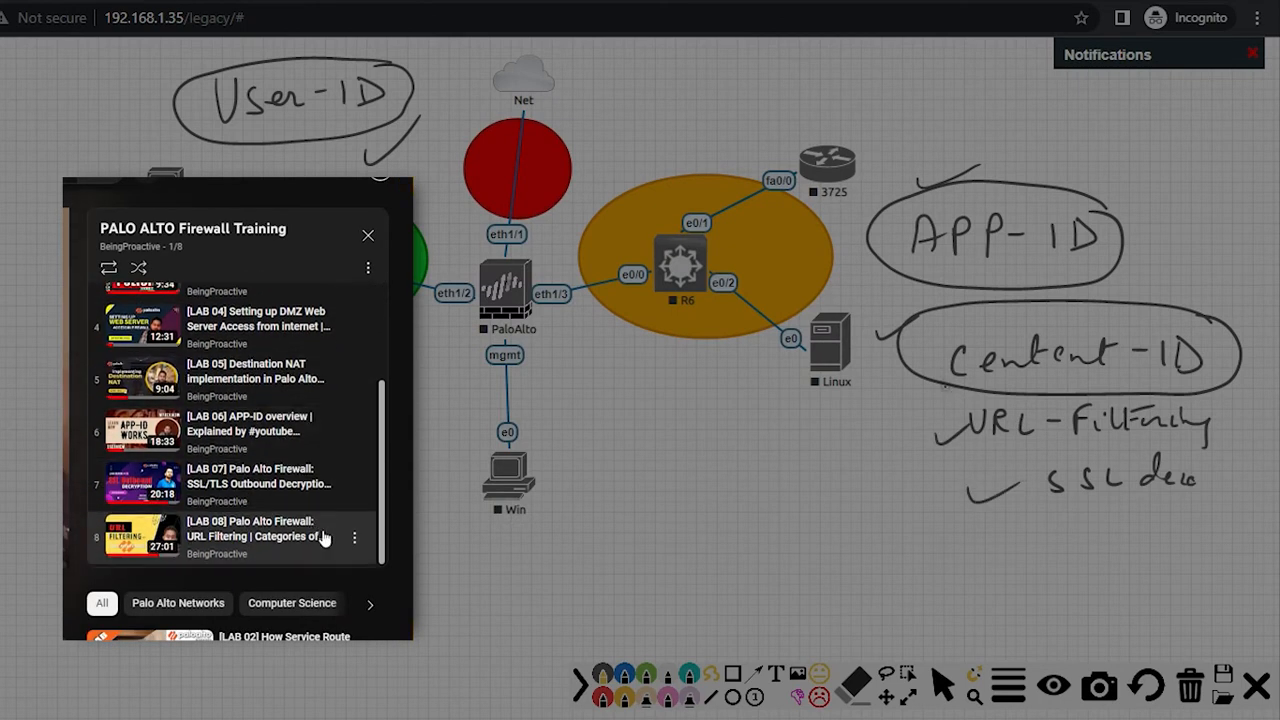
scroll(325, 539, up, 1)
scroll(325, 539, up, 2)
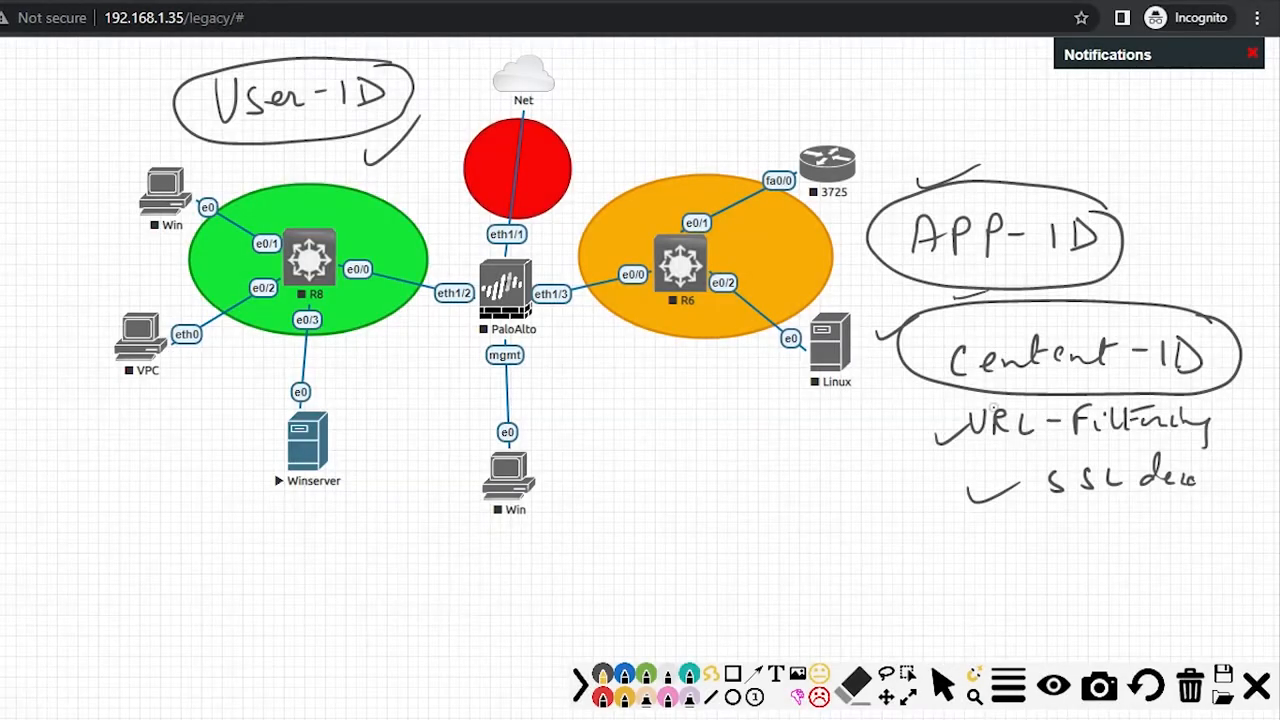
Step: Clear old annotations and write a User-ID requirements heading with list dashes
click(1192, 700)
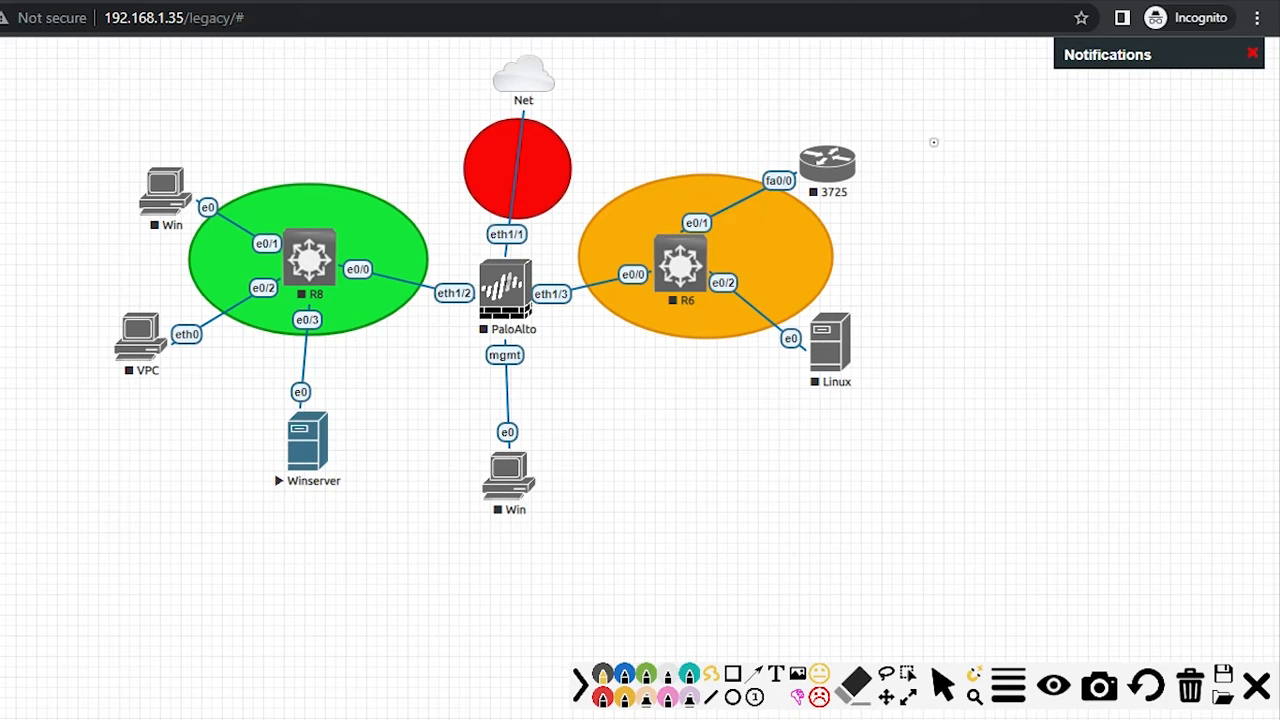
mouse_move(949, 148)
mouse_down()
mouse_move(952, 176)
mouse_move(971, 149)
mouse_move(1004, 182)
mouse_move(1108, 190)
mouse_move(972, 128)
mouse_move(940, 216)
mouse_move(1140, 230)
mouse_move(1092, 174)
mouse_up()
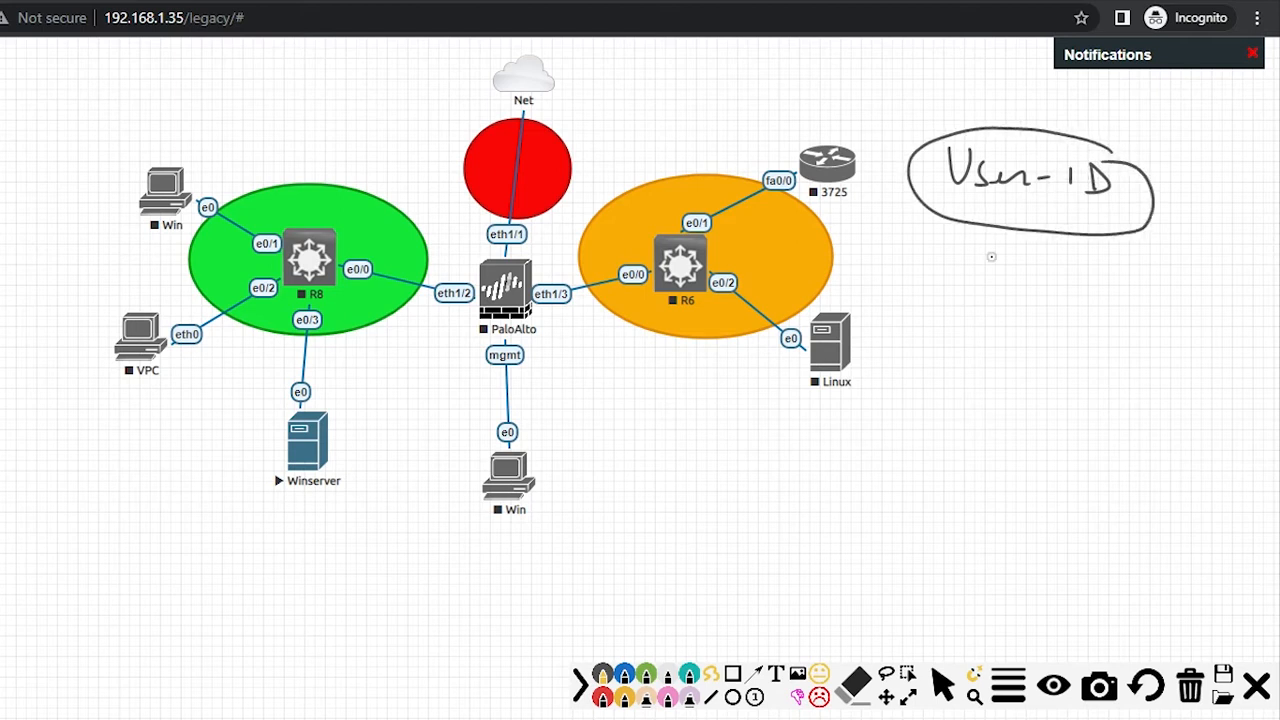
mouse_move(948, 296)
mouse_down()
mouse_move(1176, 303)
mouse_move(1204, 282)
mouse_up()
drag(912, 300, 932, 299)
drag(908, 372, 940, 369)
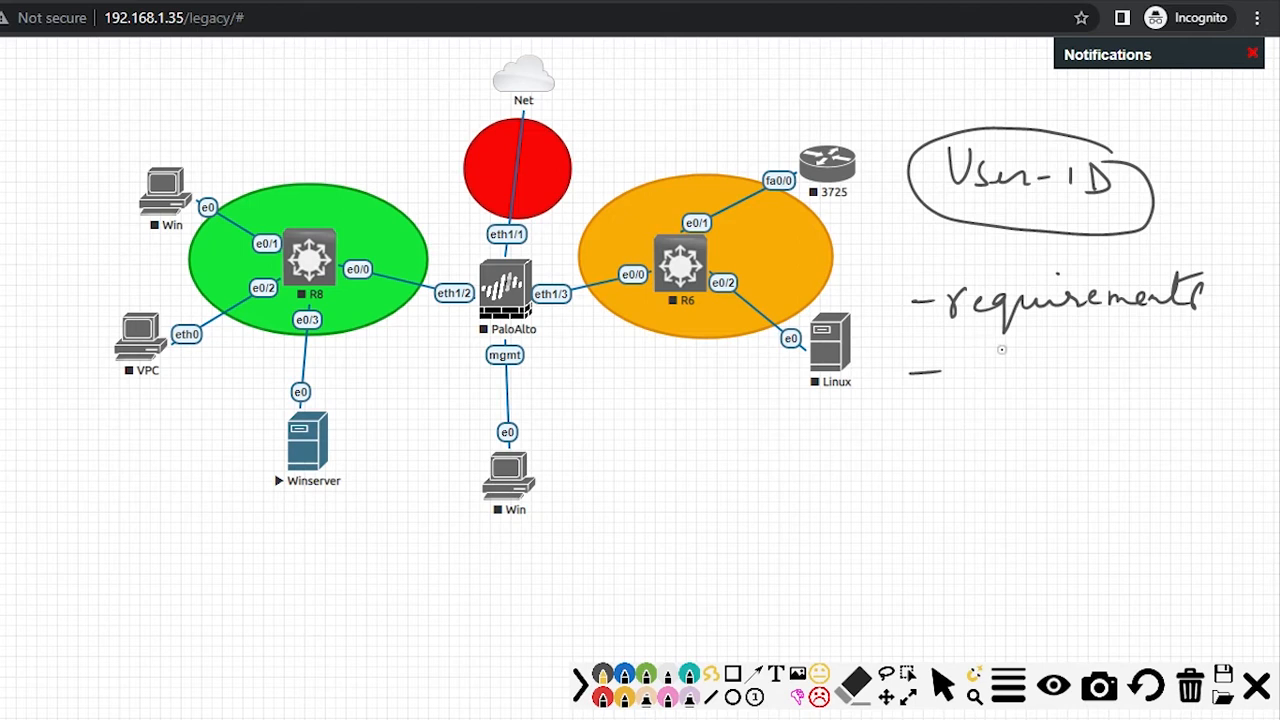
Step: List Windows Server and AD conf as requirements, circling Winserver and the notes
mouse_move(970, 362)
mouse_down()
mouse_move(990, 384)
mouse_move(1020, 364)
mouse_move(1056, 386)
mouse_move(1238, 378)
mouse_move(1246, 396)
mouse_up()
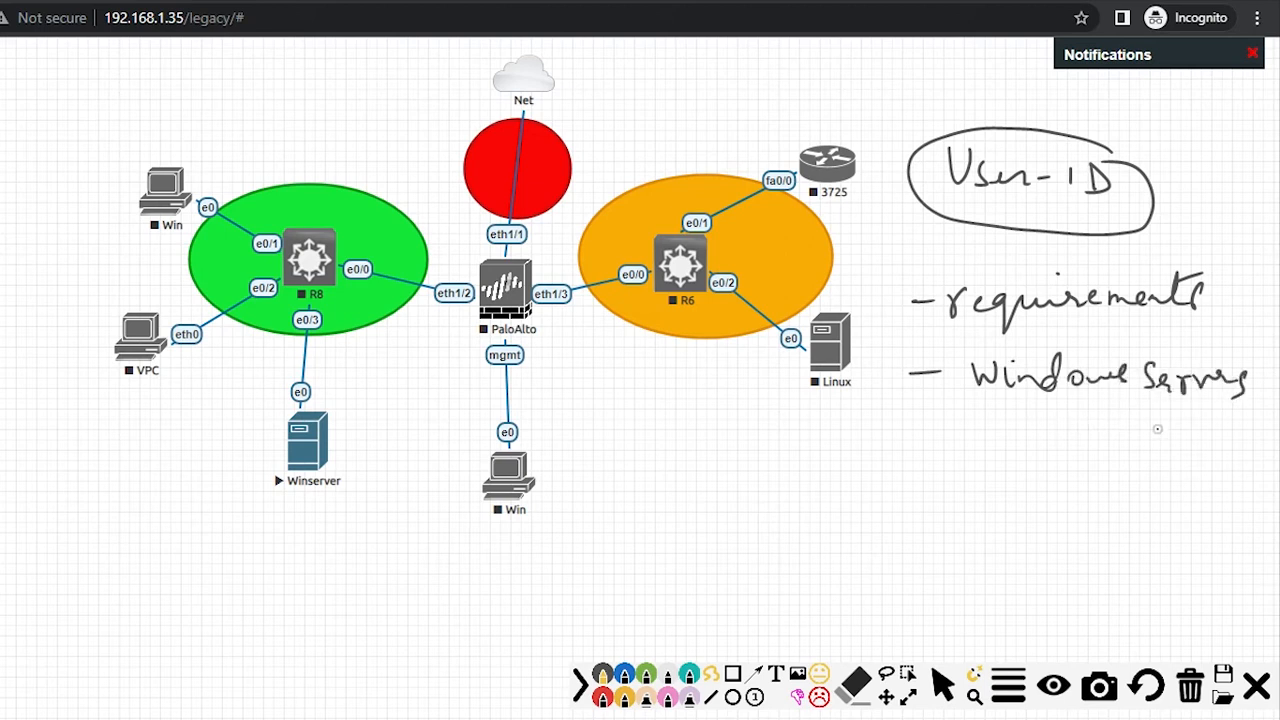
mouse_move(325, 385)
mouse_down()
mouse_move(266, 408)
mouse_move(286, 406)
mouse_up()
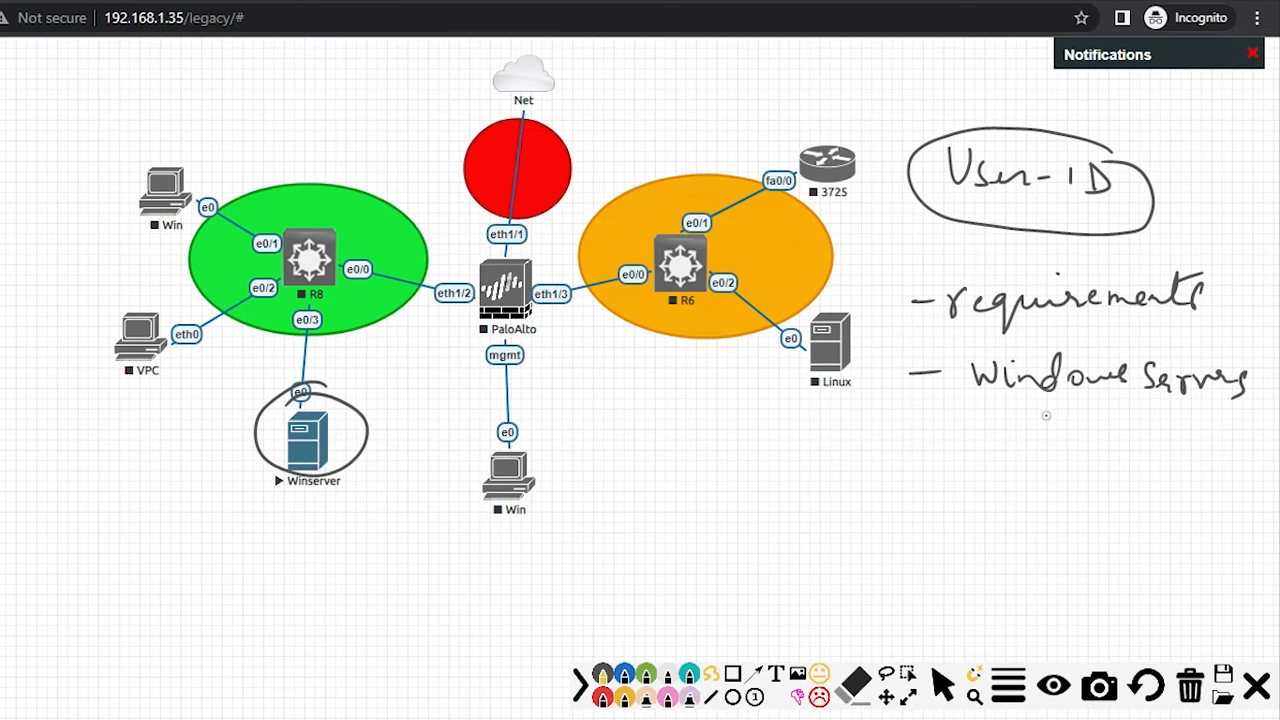
mouse_move(914, 453)
mouse_down()
mouse_move(980, 436)
mouse_move(990, 468)
mouse_up()
drag(970, 461, 988, 461)
mouse_move(1000, 441)
mouse_down()
mouse_move(1002, 472)
mouse_move(1100, 462)
mouse_move(1126, 486)
mouse_move(1124, 466)
mouse_up()
click(1155, 455)
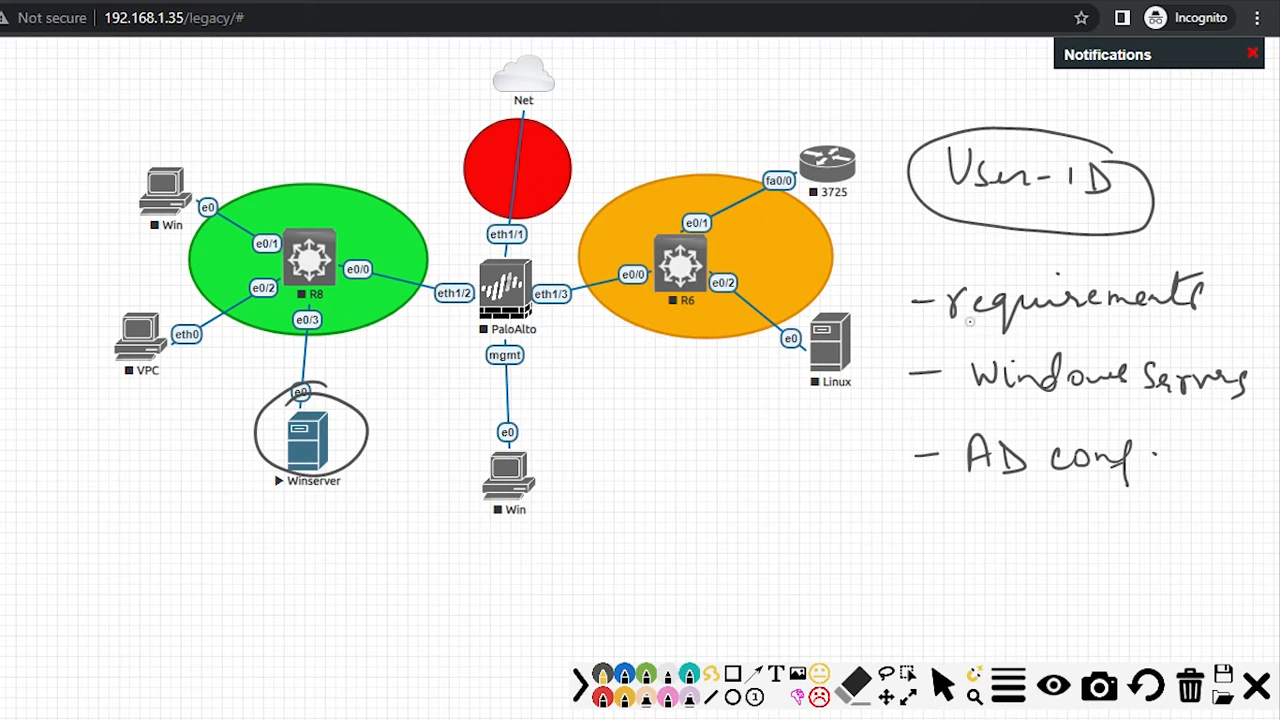
mouse_move(937, 292)
mouse_down()
mouse_move(956, 279)
mouse_move(929, 333)
mouse_move(1188, 326)
mouse_move(1092, 264)
mouse_move(945, 266)
mouse_move(972, 292)
mouse_up()
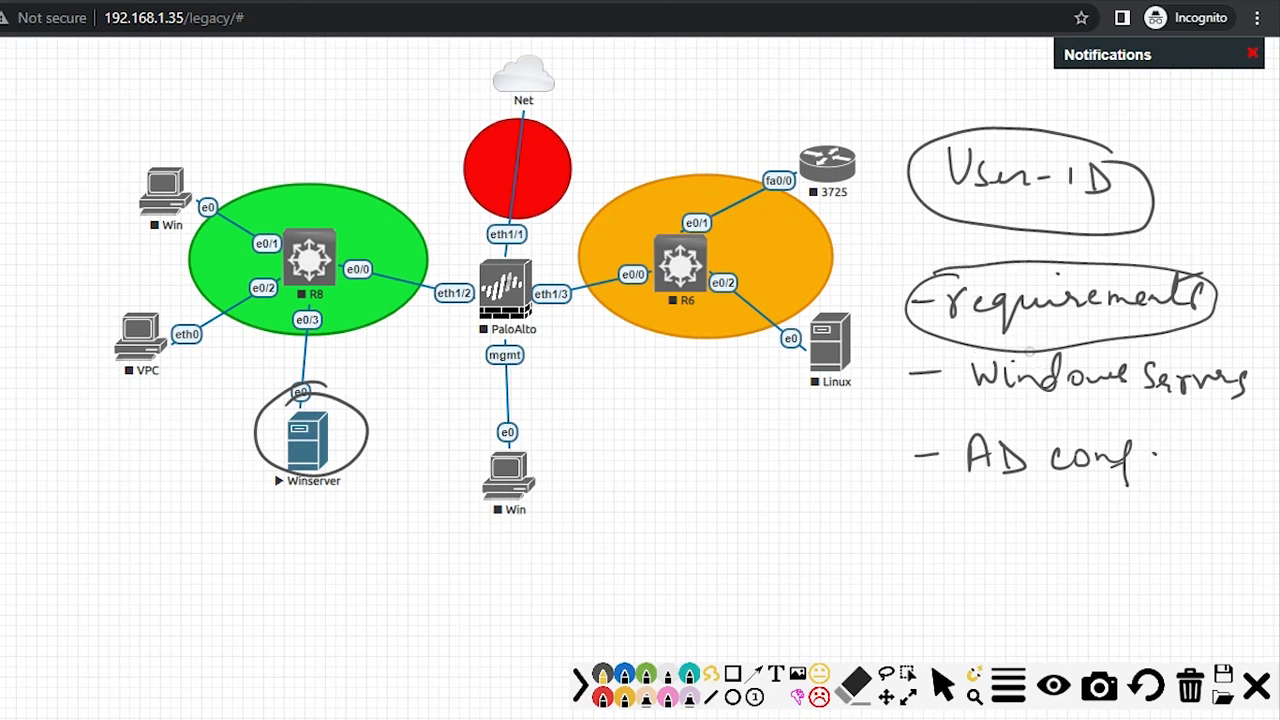
mouse_move(1038, 349)
mouse_down()
mouse_move(916, 392)
mouse_move(1125, 428)
mouse_move(1100, 346)
mouse_move(1040, 346)
mouse_up()
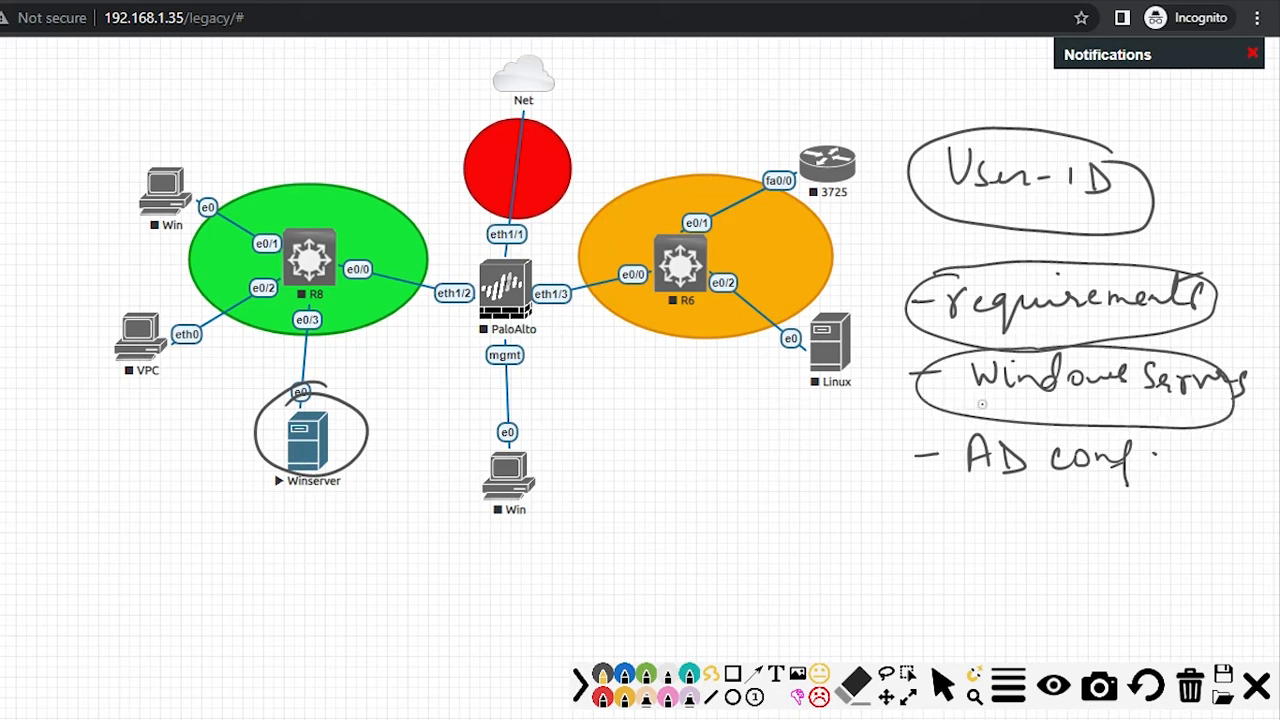
Step: Add a circled 2012 R2 note below AD conf, then erase all annotations
mouse_move(897, 530)
mouse_down()
mouse_move(905, 552)
mouse_move(936, 548)
mouse_up()
mouse_move(940, 530)
mouse_down()
mouse_move(962, 542)
mouse_move(1000, 532)
mouse_up()
drag(1020, 518, 1066, 534)
mouse_move(1050, 488)
mouse_down()
mouse_move(1024, 482)
mouse_move(900, 570)
mouse_move(1040, 486)
mouse_up()
mouse_move(1129, 439)
mouse_down()
mouse_move(982, 470)
mouse_move(1124, 446)
mouse_up()
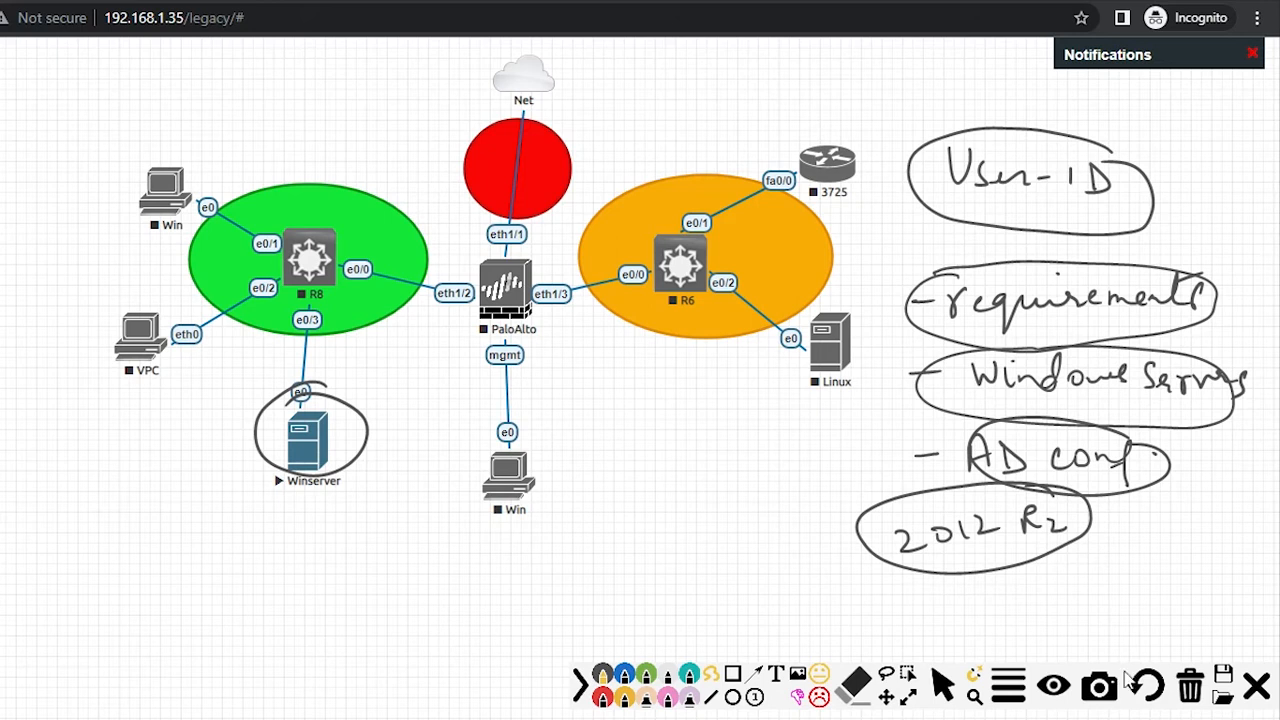
click(1188, 688)
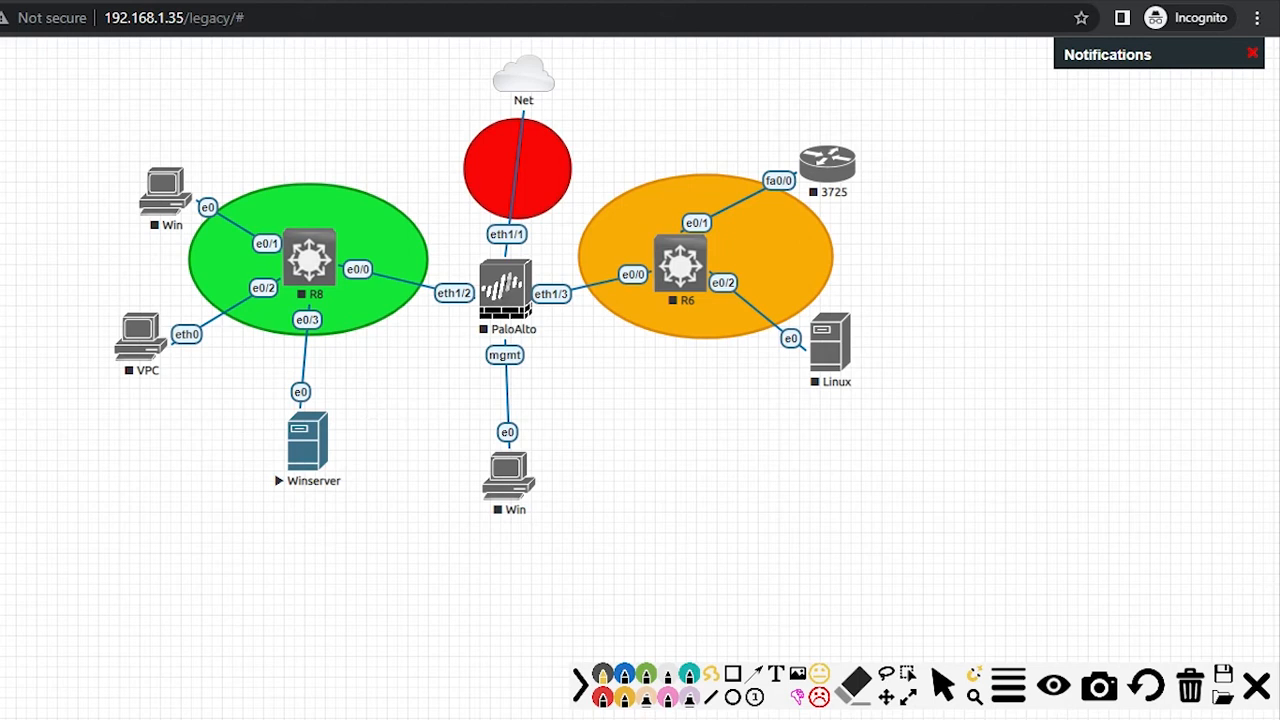
Step: Circle PaloAlto, erase it, then draw a small circled mark at the left edge
mouse_move(547, 256)
mouse_down()
mouse_move(444, 306)
mouse_move(570, 345)
mouse_move(526, 249)
mouse_up()
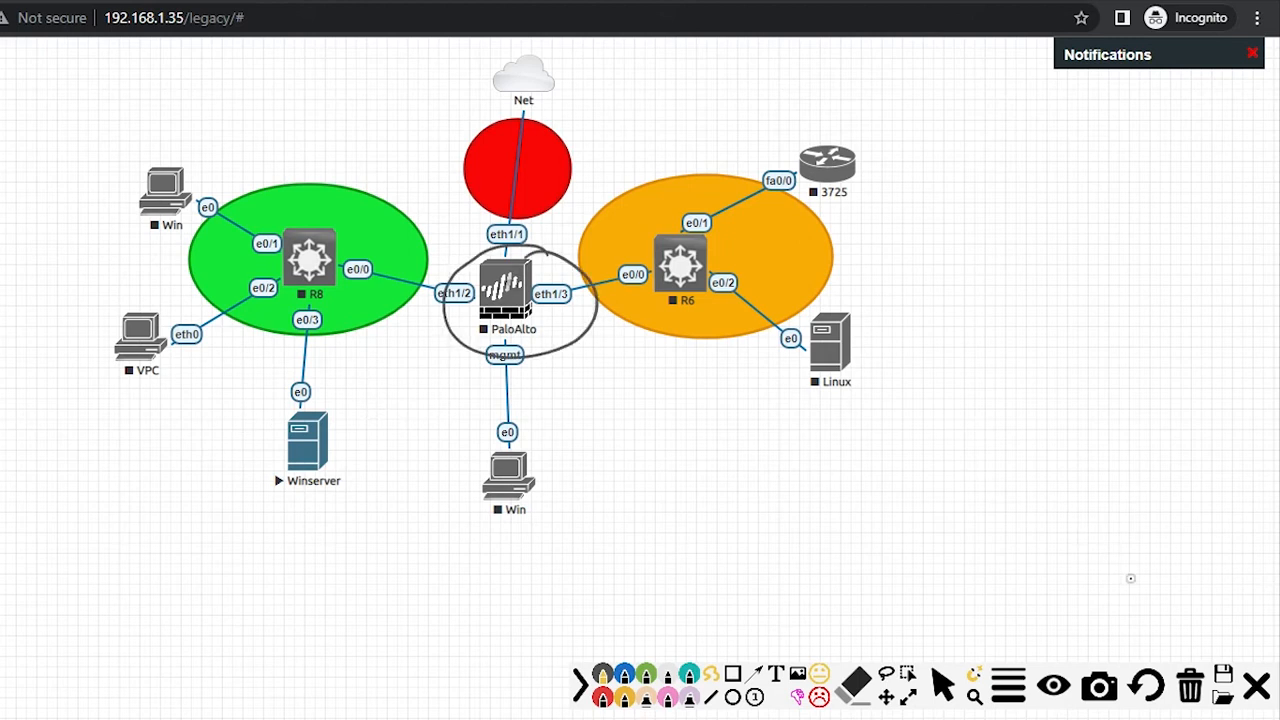
click(1198, 692)
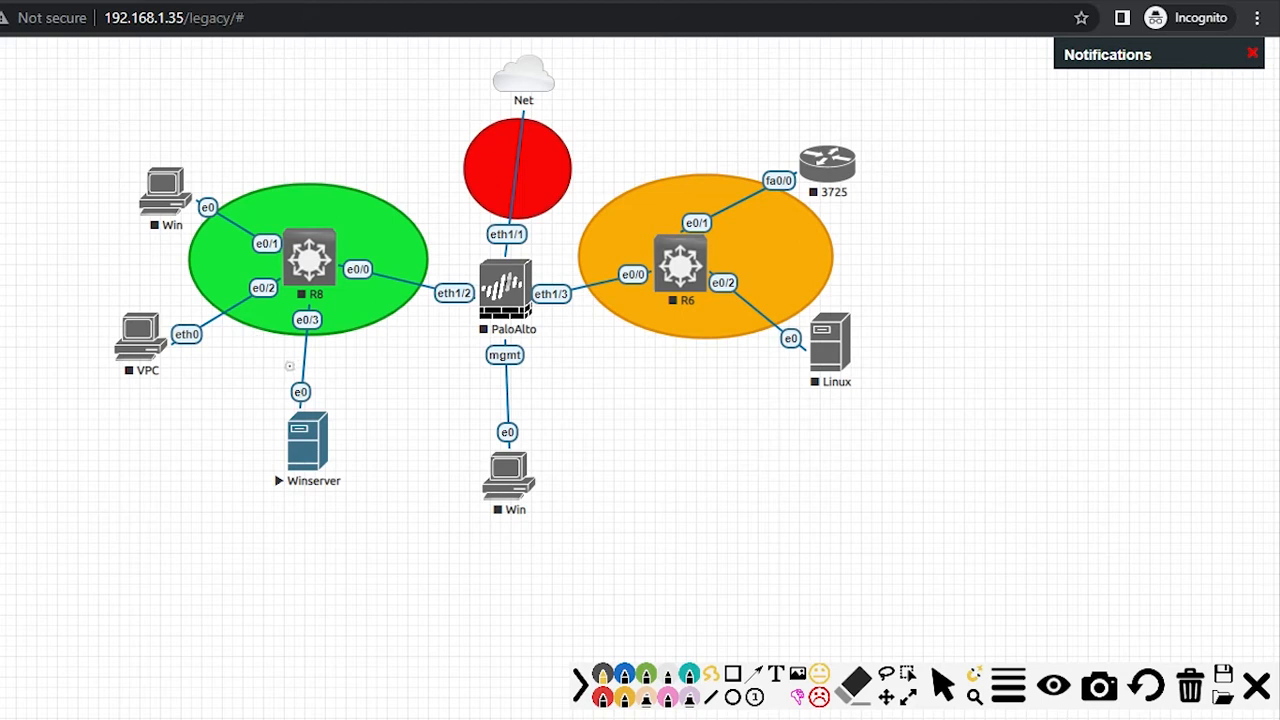
mouse_move(18, 232)
mouse_down()
mouse_move(40, 240)
mouse_move(20, 276)
mouse_move(48, 238)
mouse_up()
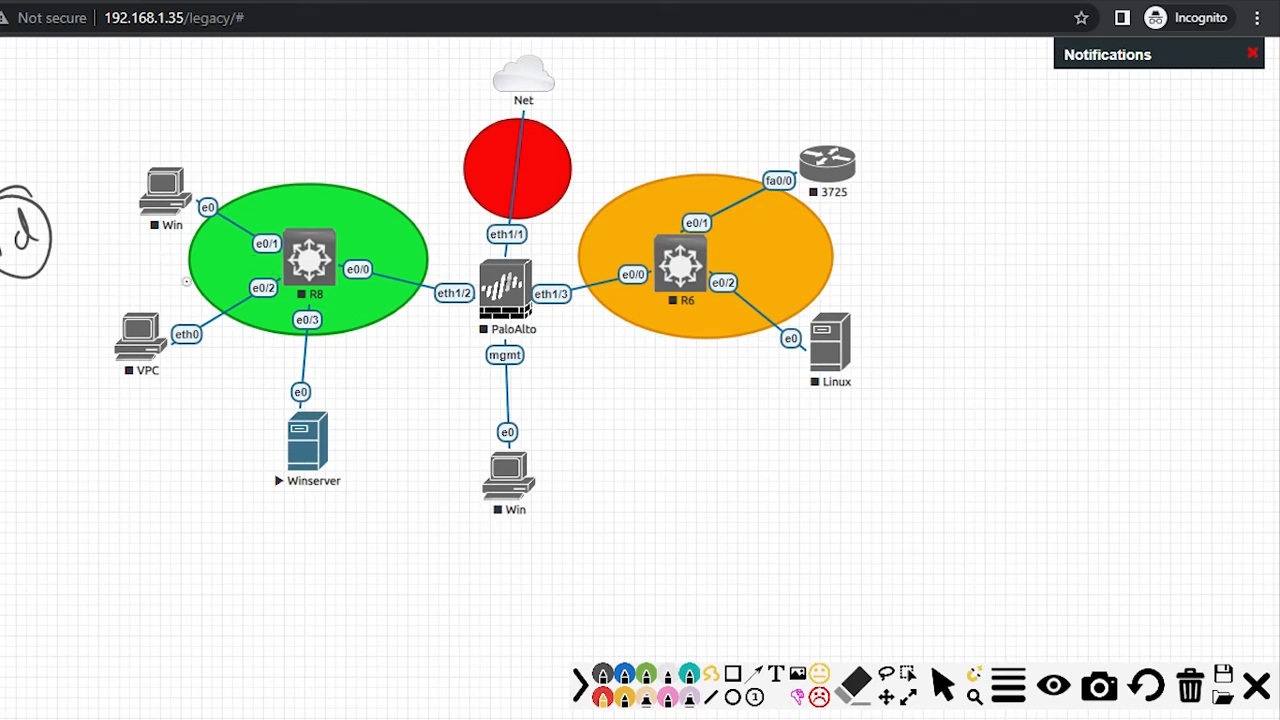
Step: Circle the Win node in red, label it client, and point an arrow at it
mouse_move(193, 145)
mouse_down()
mouse_move(114, 208)
mouse_move(246, 213)
mouse_move(163, 150)
mouse_up()
mouse_move(103, 131)
mouse_down()
mouse_move(132, 118)
mouse_move(175, 138)
mouse_move(226, 118)
mouse_up()
click(156, 101)
mouse_move(327, 172)
mouse_down()
mouse_move(268, 168)
mouse_move(294, 156)
mouse_up()
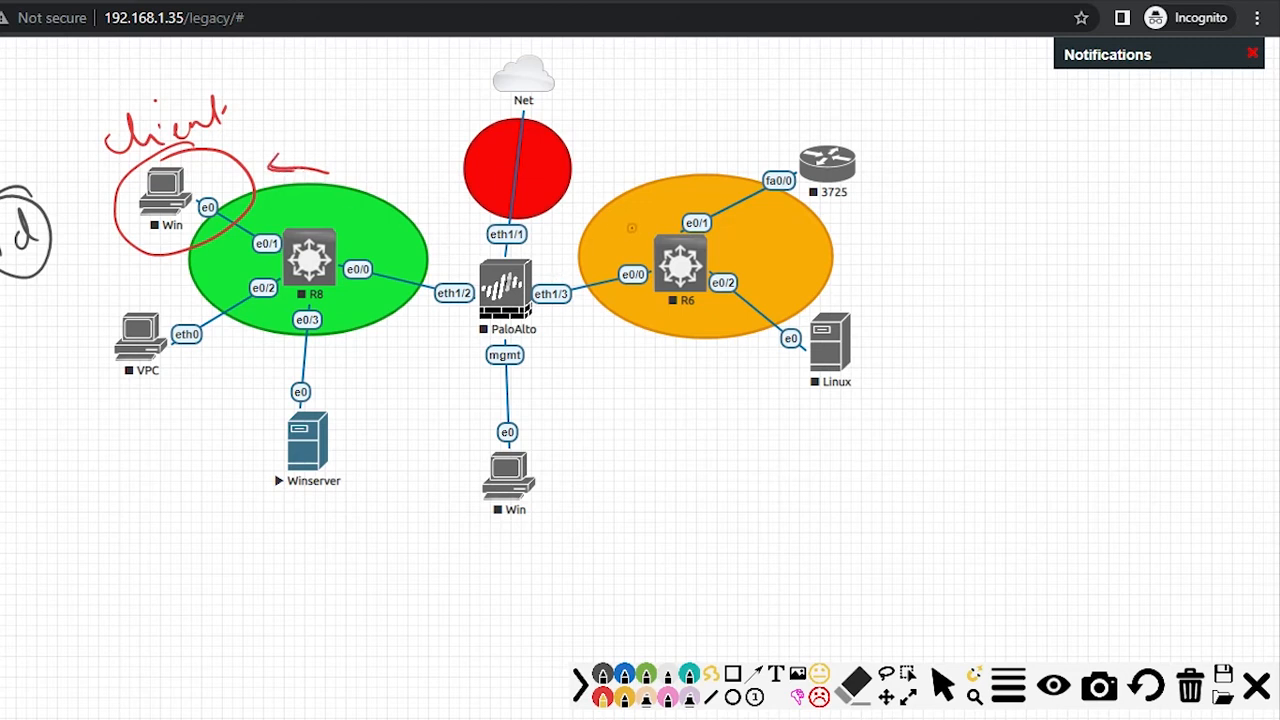
Step: Mark R6 and the Net cloud, trace PaloAlto to Winserver, then clear everything
mouse_move(624, 218)
mouse_down()
mouse_move(638, 228)
mouse_move(666, 207)
mouse_up()
drag(514, 97, 482, 113)
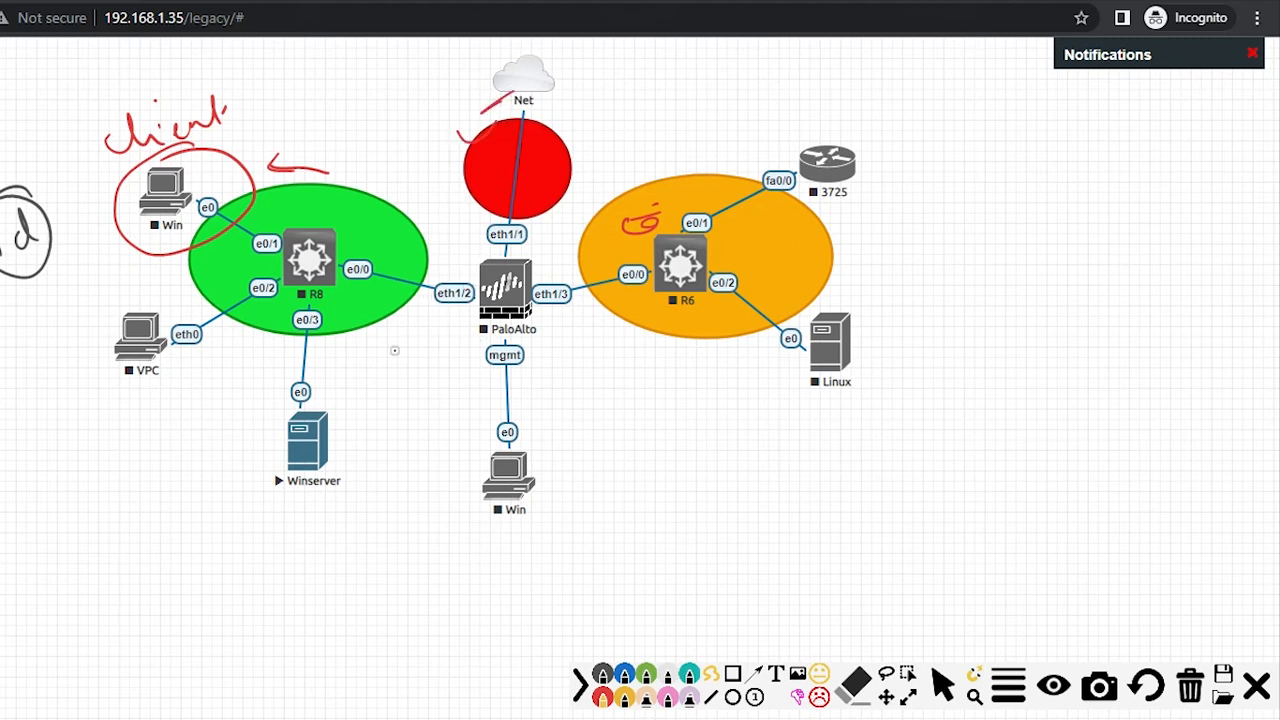
mouse_move(470, 322)
mouse_down()
mouse_move(342, 405)
mouse_move(362, 410)
mouse_move(292, 418)
mouse_move(362, 398)
mouse_up()
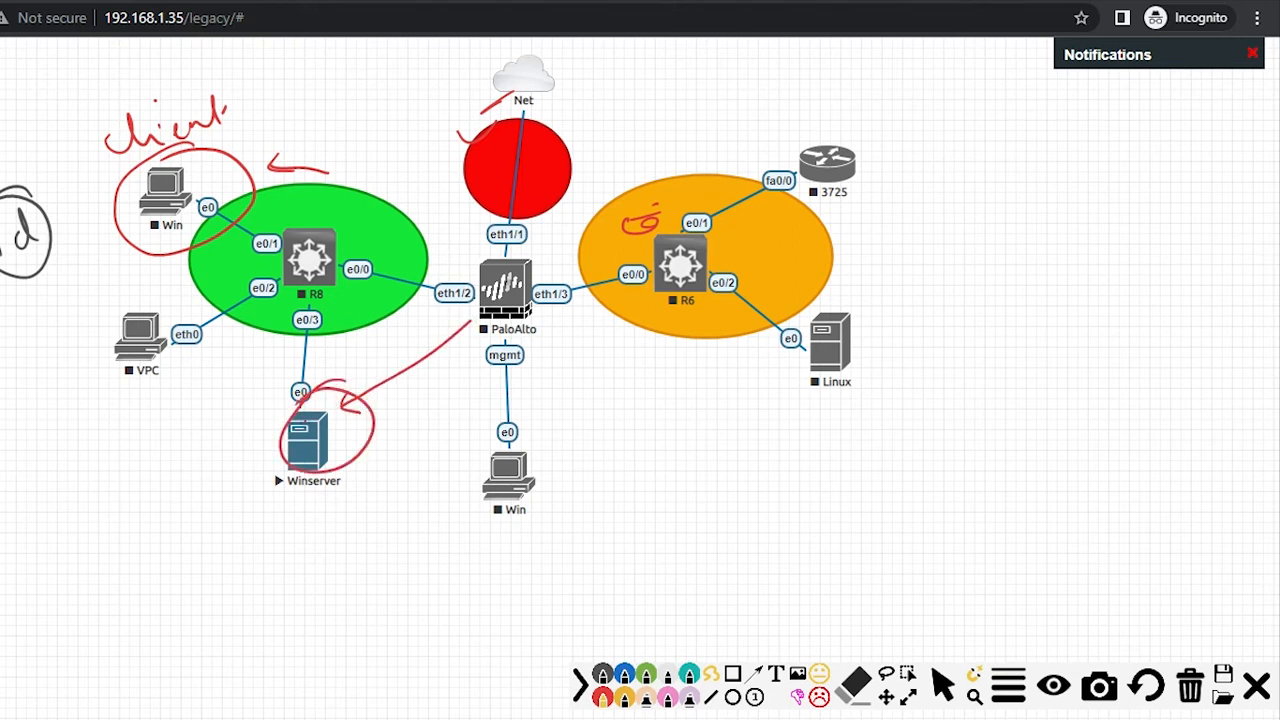
mouse_move(456, 298)
mouse_down()
mouse_move(326, 303)
mouse_move(328, 395)
mouse_move(360, 386)
mouse_up()
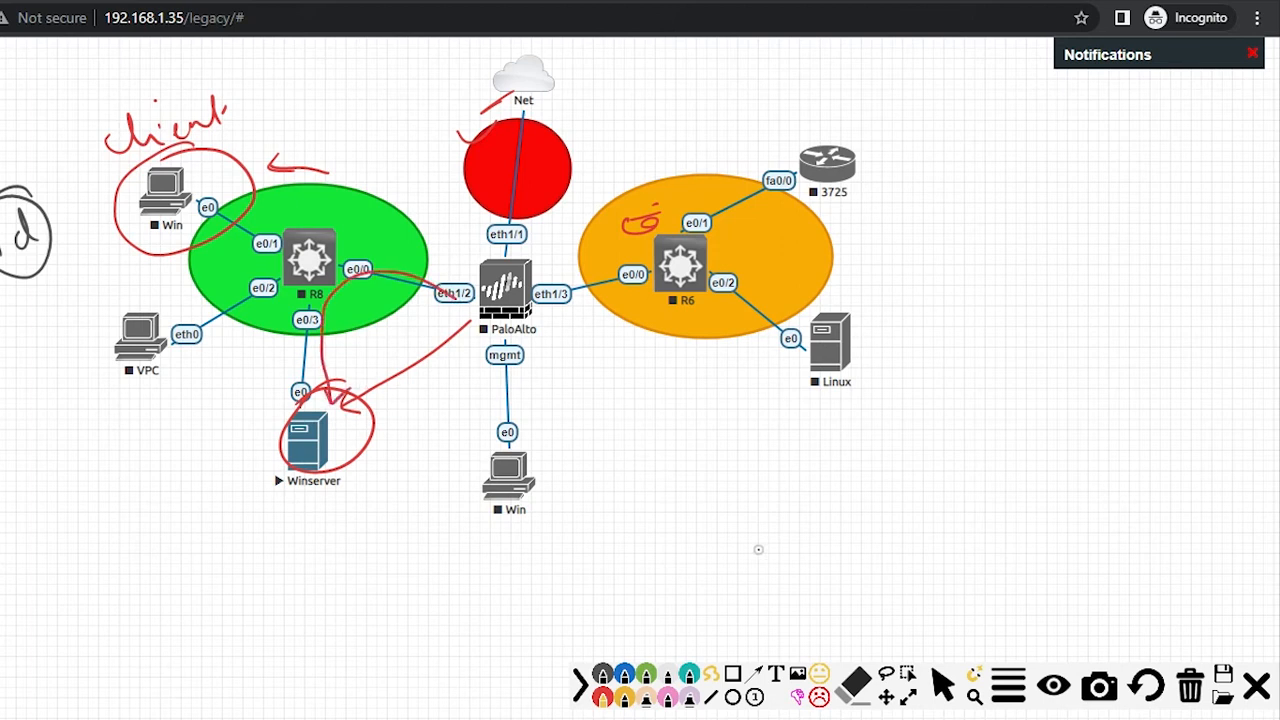
click(1190, 687)
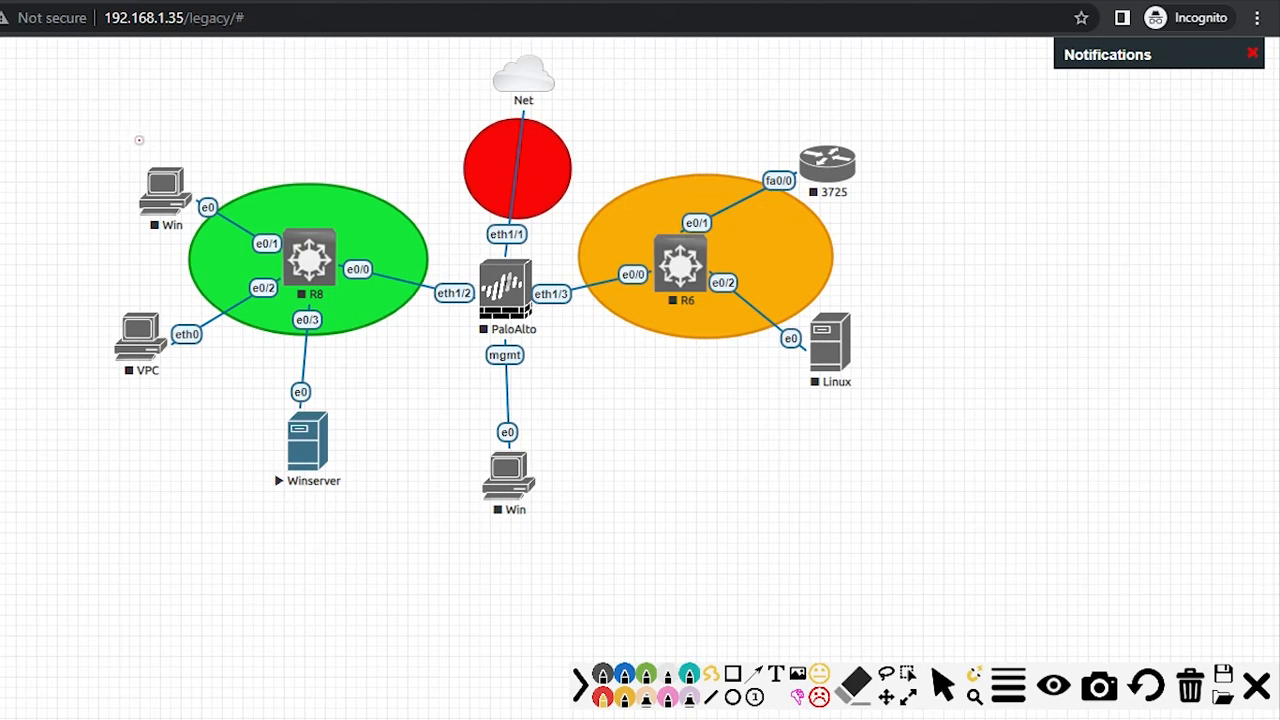
Step: Circle the Win node, number it 1, and draw its path to PaloAlto eth1/1
mouse_move(182, 158)
mouse_down()
mouse_move(122, 197)
mouse_move(180, 153)
mouse_up()
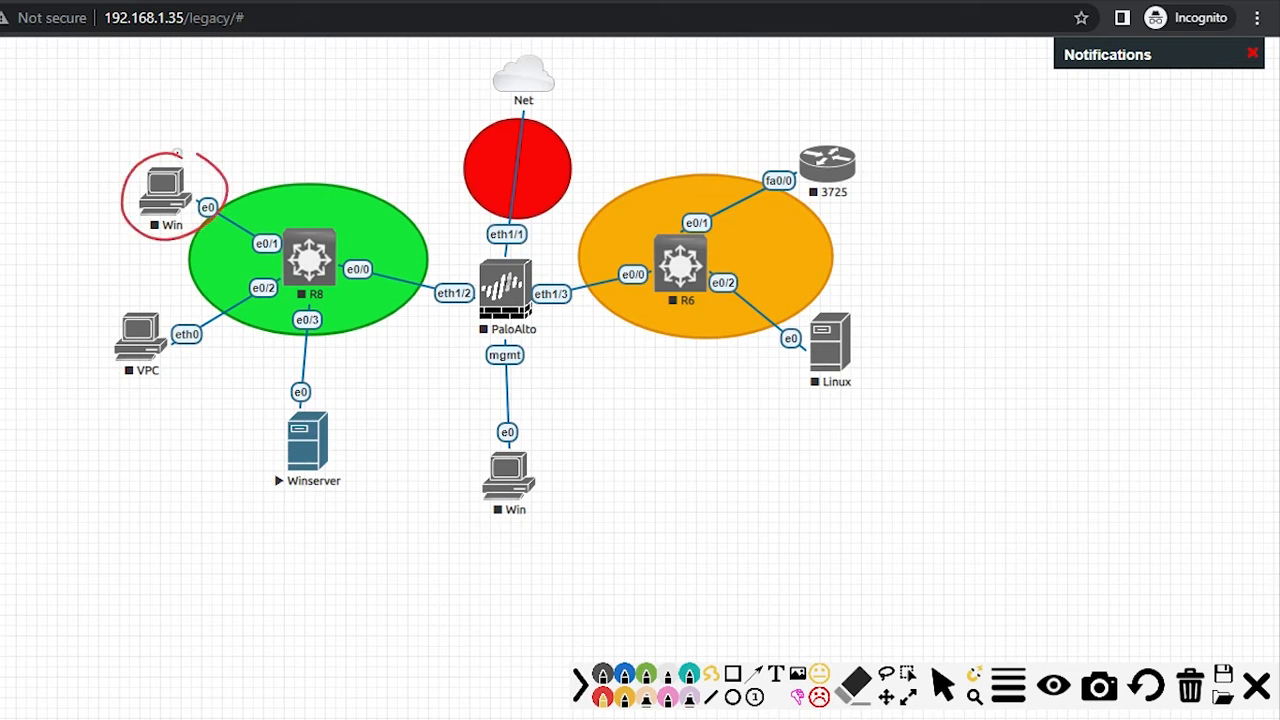
drag(109, 134, 127, 162)
mouse_move(108, 127)
mouse_down()
mouse_move(94, 137)
mouse_move(112, 127)
mouse_up()
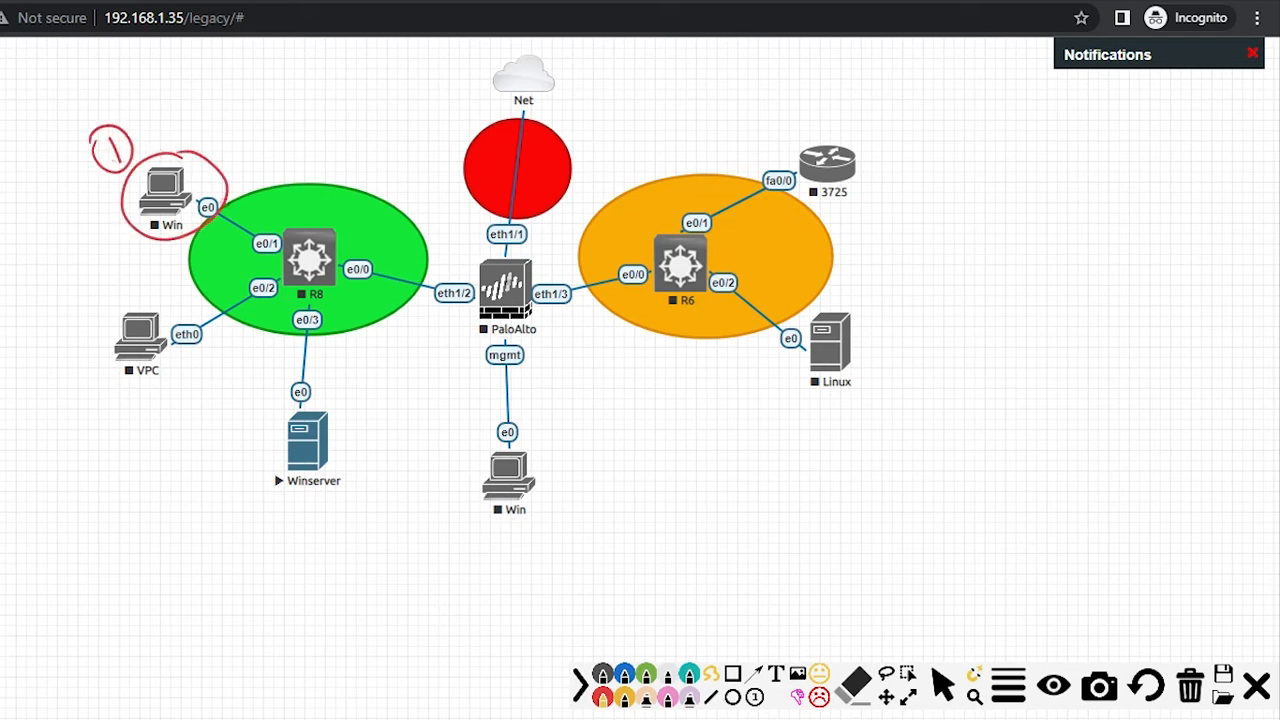
mouse_move(224, 173)
mouse_down()
mouse_move(352, 182)
mouse_move(475, 254)
mouse_move(457, 258)
mouse_up()
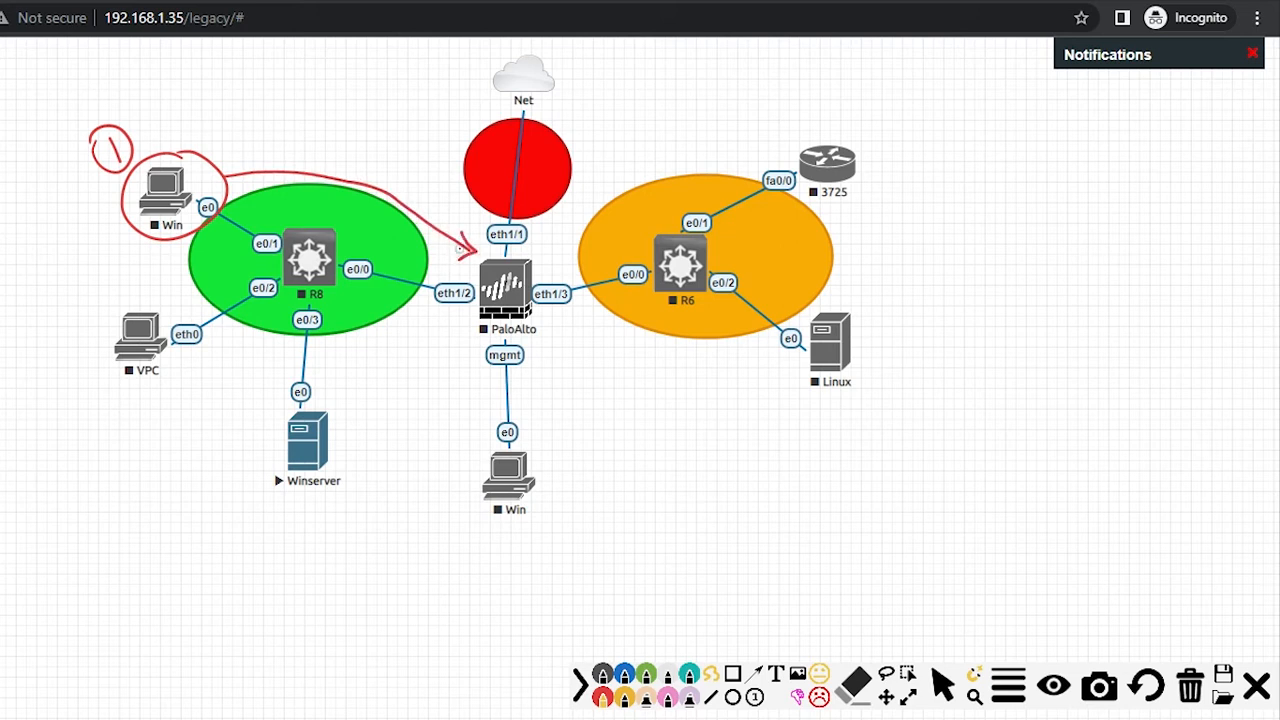
mouse_move(278, 138)
mouse_down()
mouse_move(303, 153)
mouse_move(342, 148)
mouse_up()
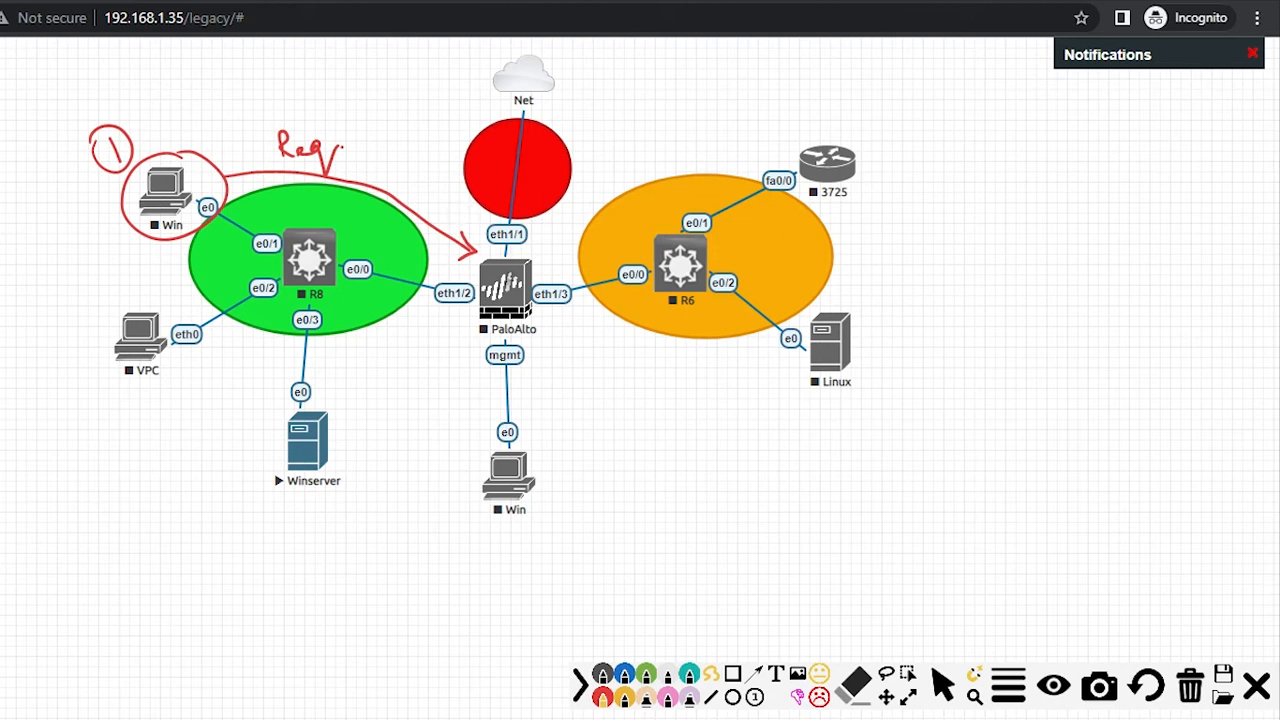
Step: Draw an arrow from PaloAlto to a circled 'IP Add' note
mouse_move(546, 332)
mouse_down()
mouse_move(757, 428)
mouse_move(746, 451)
mouse_up()
mouse_move(826, 433)
mouse_down()
mouse_move(826, 463)
mouse_move(896, 430)
mouse_move(918, 450)
mouse_move(946, 412)
mouse_move(946, 452)
mouse_up()
click(961, 440)
mouse_move(950, 392)
mouse_down()
mouse_move(808, 408)
mouse_move(892, 490)
mouse_move(942, 396)
mouse_move(956, 396)
mouse_up()
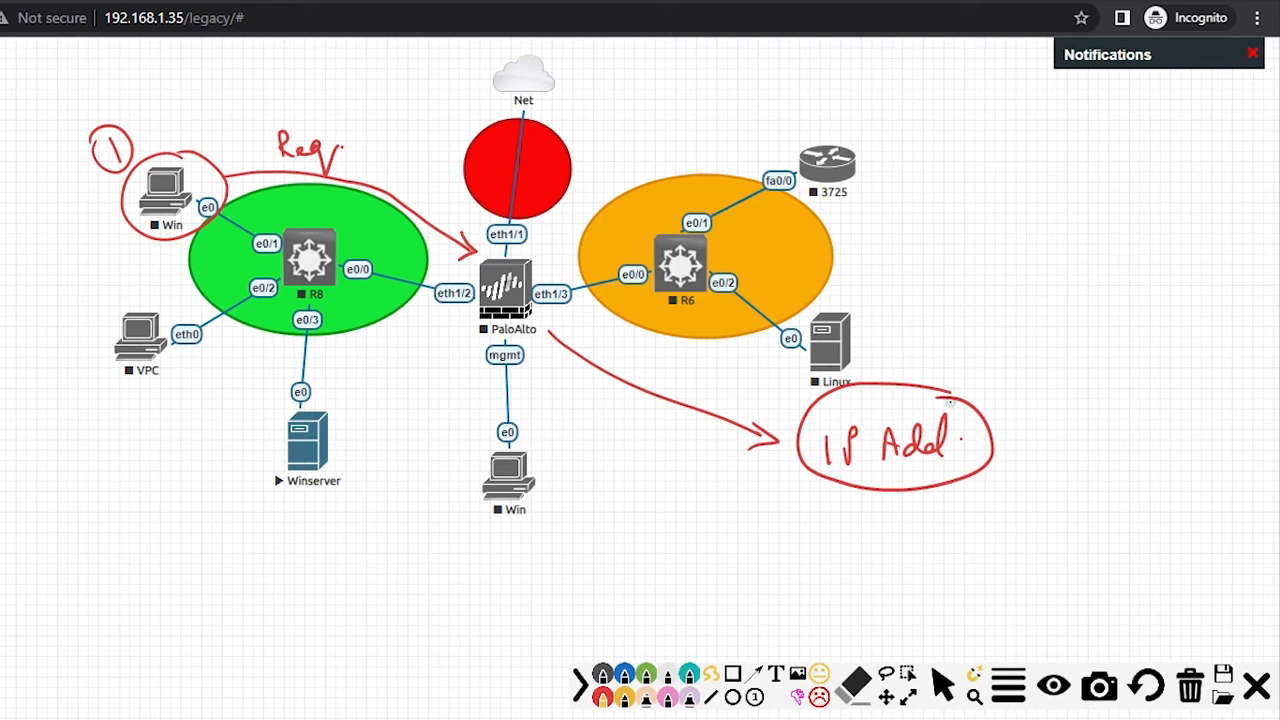
drag(956, 396, 936, 392)
drag(747, 460, 772, 449)
mouse_move(856, 422)
mouse_down()
mouse_move(832, 462)
mouse_move(841, 444)
mouse_up()
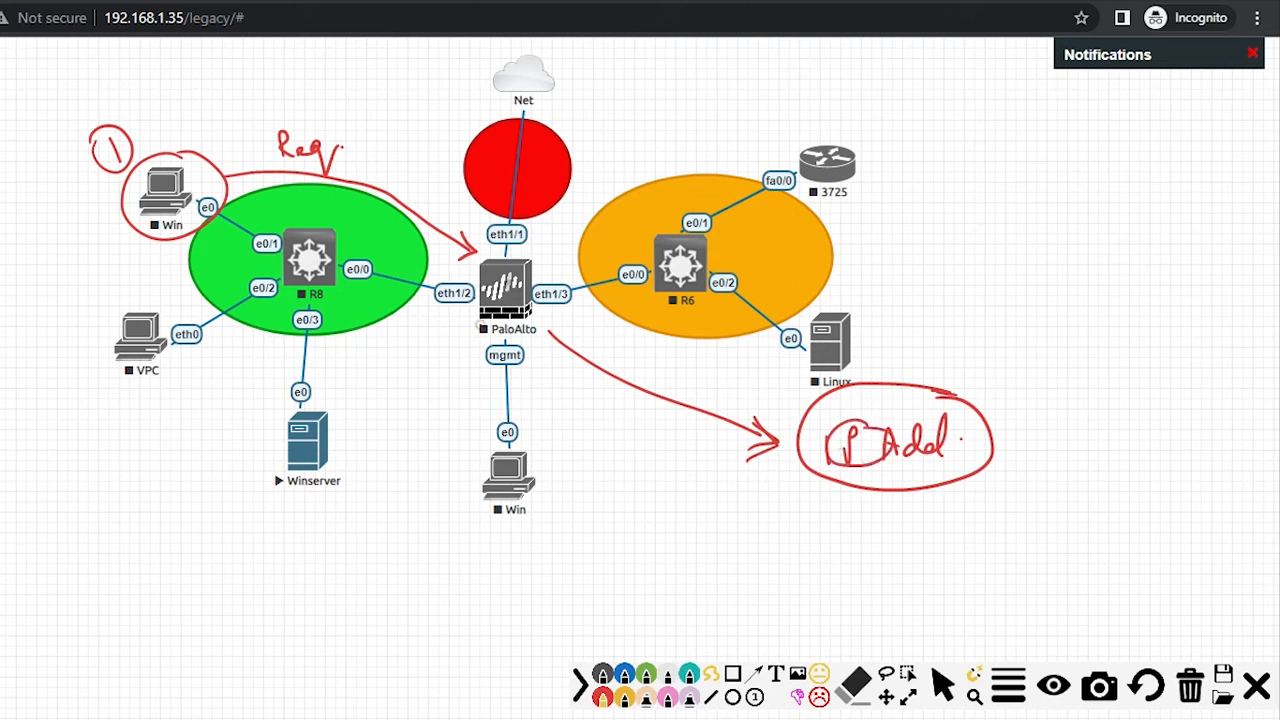
Step: Circle the PaloAlto firewall and Winserver nodes in red
mouse_move(545, 244)
mouse_down()
mouse_move(490, 248)
mouse_move(450, 352)
mouse_move(594, 306)
mouse_move(522, 262)
mouse_up()
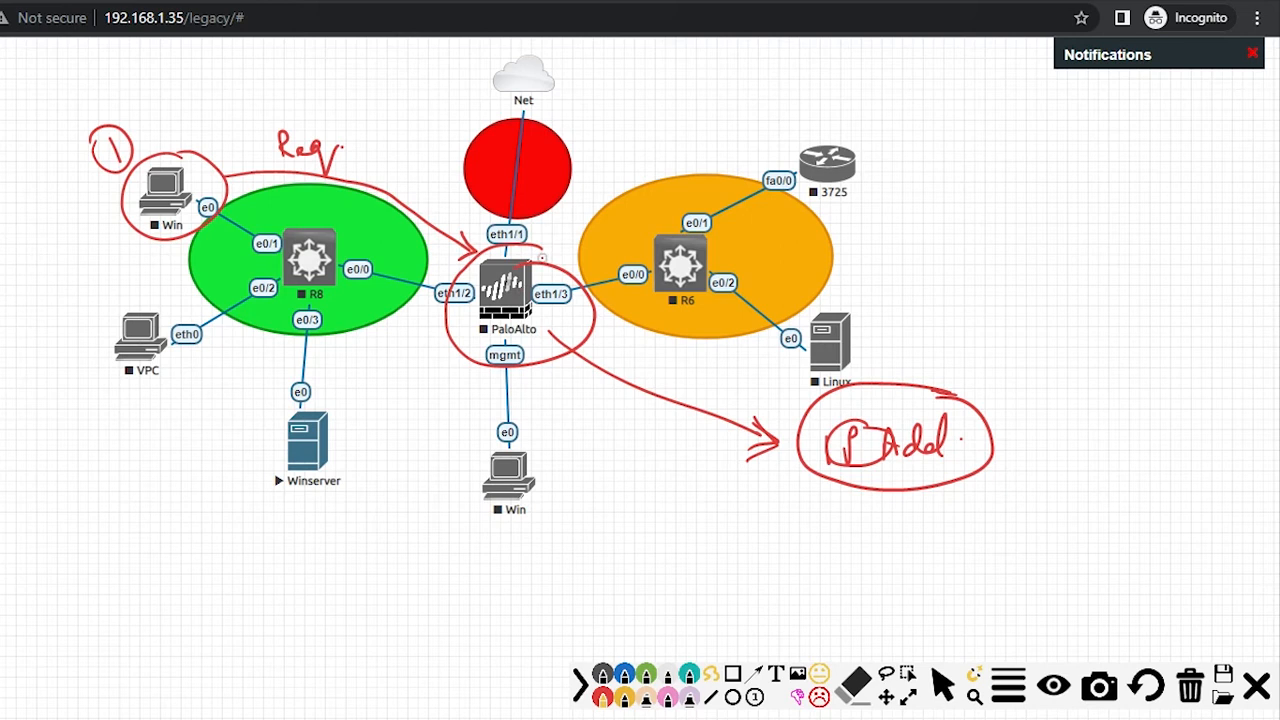
drag(542, 244, 566, 279)
mouse_move(324, 405)
mouse_down()
mouse_move(264, 434)
mouse_move(381, 468)
mouse_move(300, 412)
mouse_up()
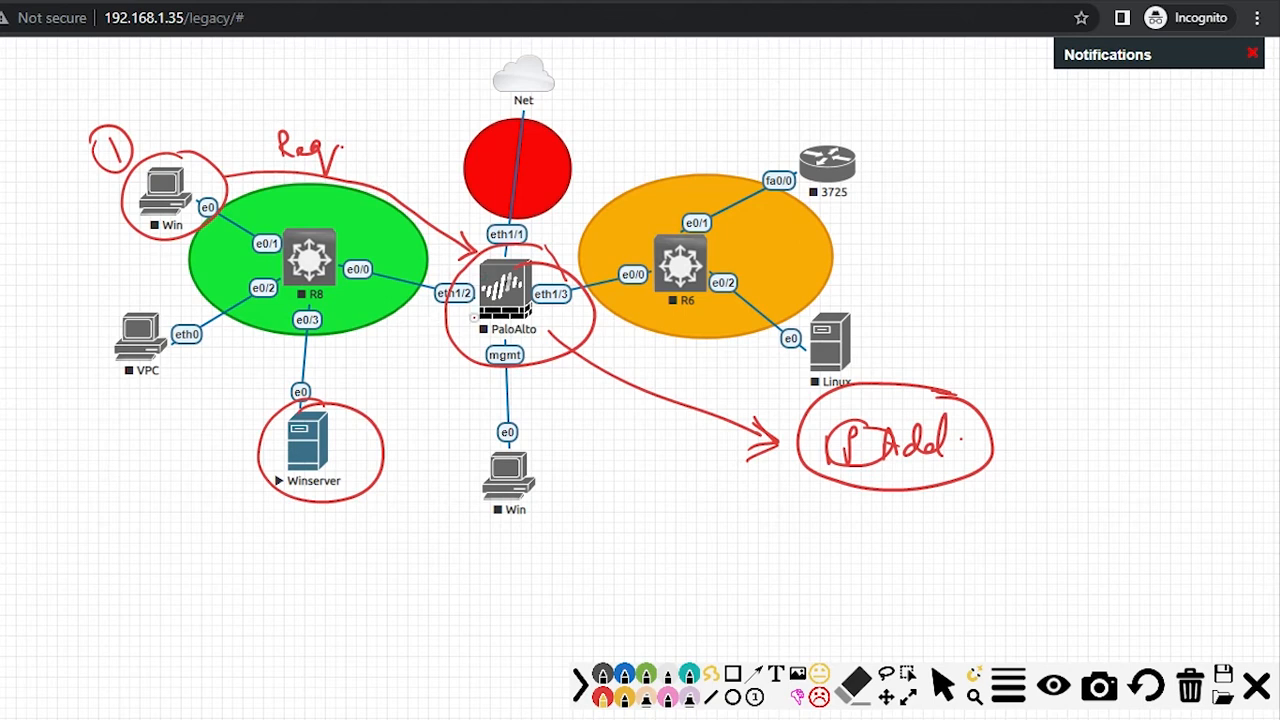
Step: Draw an IP-labelled arrow into Winserver and add a circled AD note at lower left
mouse_move(478, 330)
mouse_down()
mouse_move(428, 396)
mouse_move(339, 433)
mouse_move(356, 446)
mouse_up()
mouse_move(382, 380)
mouse_down()
mouse_move(381, 396)
mouse_move(400, 352)
mouse_move(381, 398)
mouse_move(331, 434)
mouse_move(374, 440)
mouse_up()
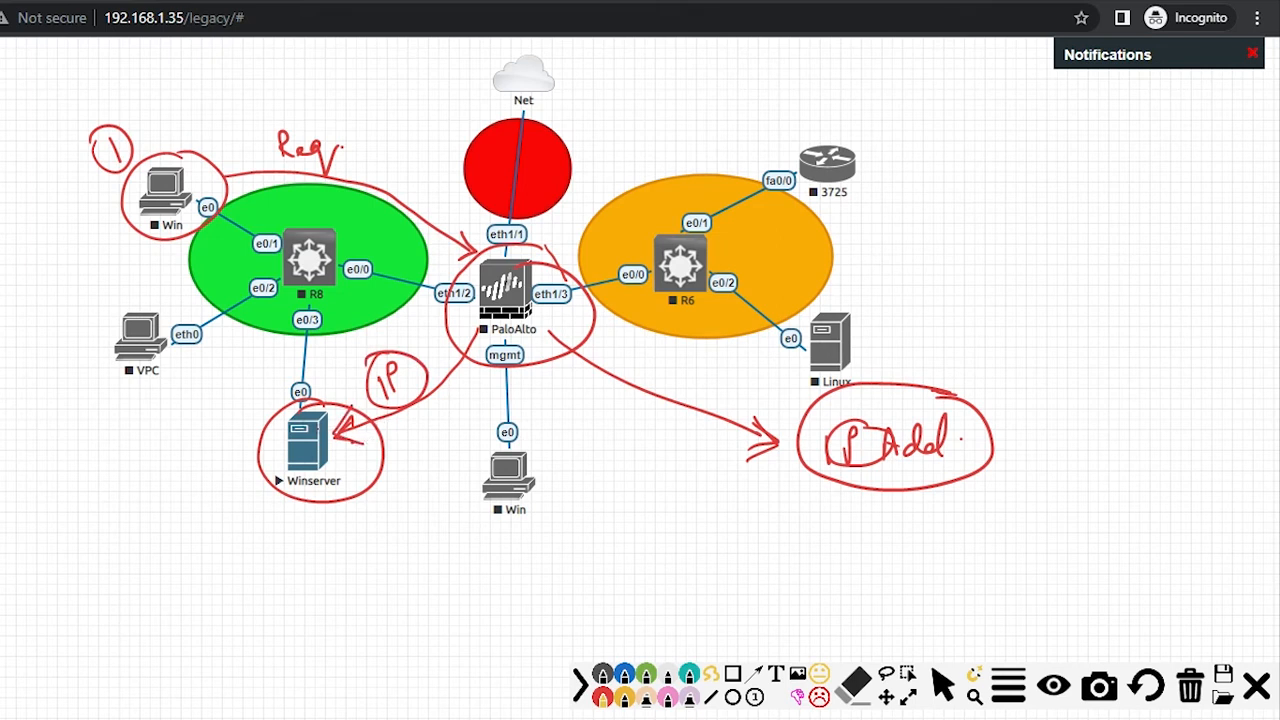
mouse_move(305, 405)
mouse_down()
mouse_move(275, 485)
mouse_move(372, 440)
mouse_move(320, 406)
mouse_up()
mouse_move(165, 508)
mouse_down()
mouse_move(178, 528)
mouse_move(200, 510)
mouse_move(172, 548)
mouse_move(190, 470)
mouse_up()
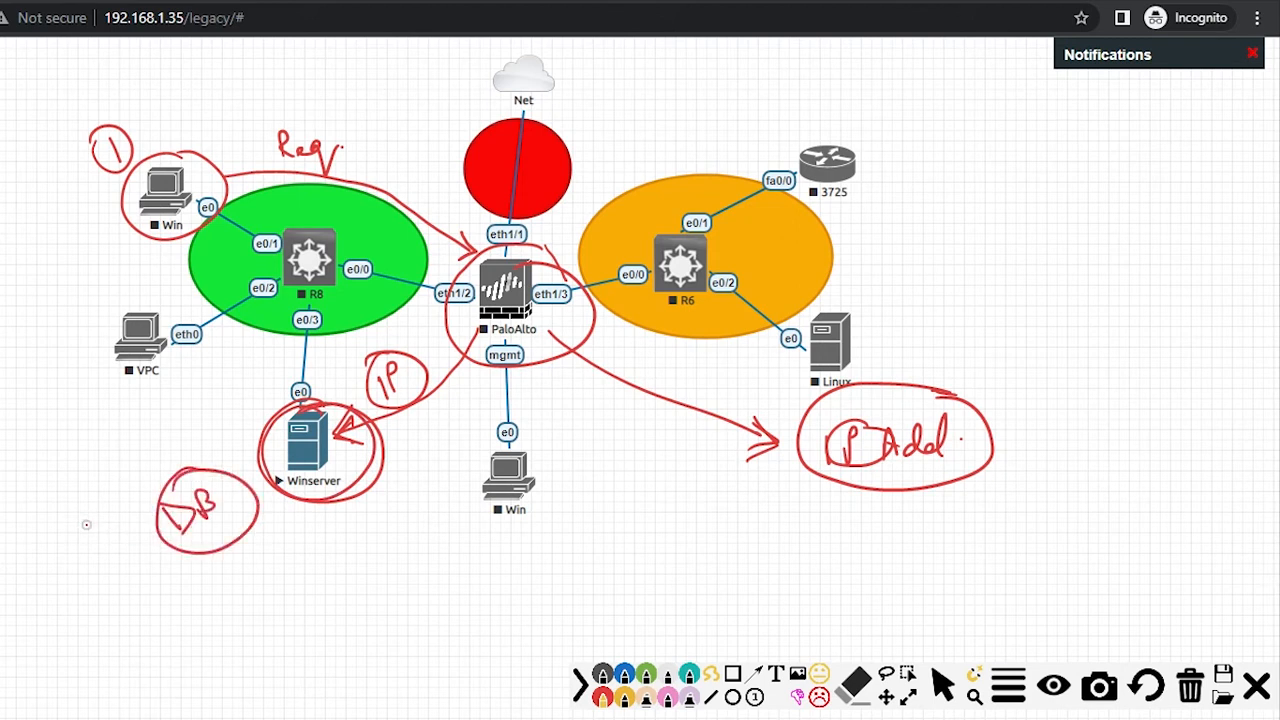
mouse_move(72, 516)
mouse_down()
mouse_move(77, 495)
mouse_move(90, 505)
mouse_up()
mouse_move(100, 492)
mouse_down()
mouse_move(108, 514)
mouse_move(120, 500)
mouse_move(140, 530)
mouse_move(112, 476)
mouse_up()
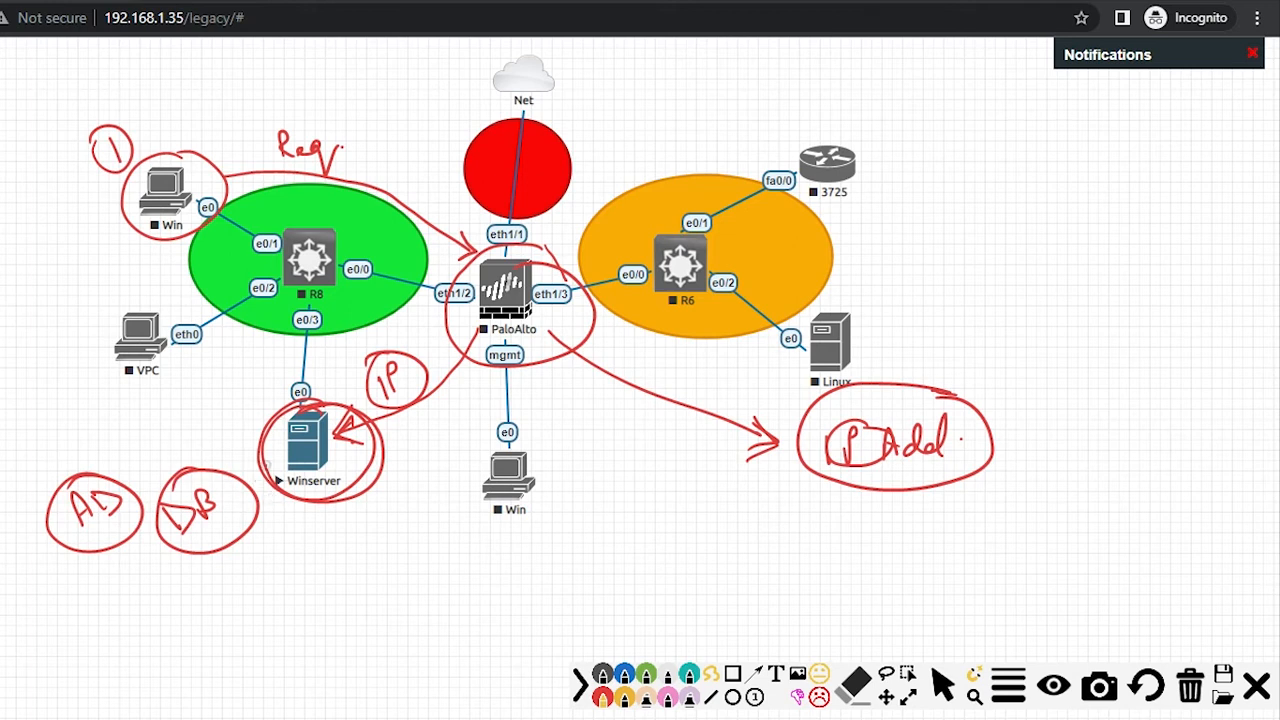
Step: Draw a vertical line below Winserver with four branches numbered 1–4
drag(305, 526, 316, 614)
drag(302, 543, 378, 550)
drag(316, 589, 403, 591)
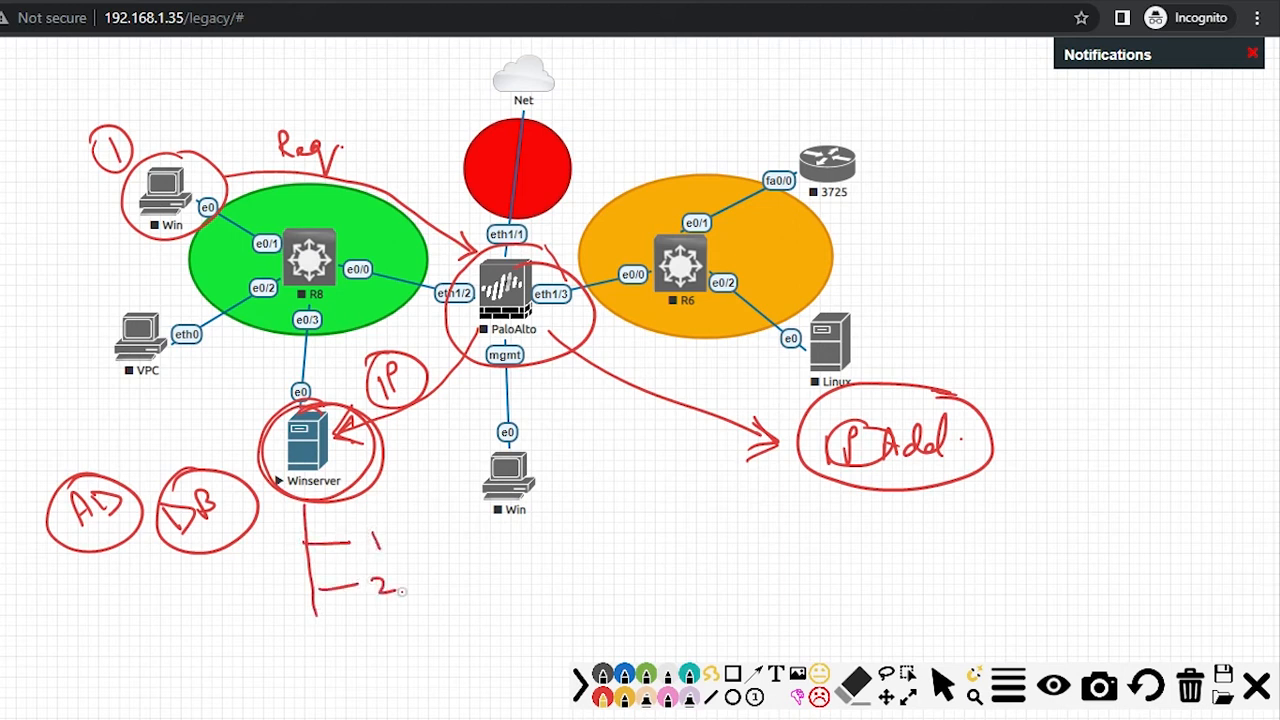
mouse_move(319, 622)
mouse_down()
mouse_move(325, 660)
mouse_move(362, 631)
mouse_up()
mouse_move(368, 622)
mouse_down()
mouse_move(392, 636)
mouse_move(380, 647)
mouse_up()
mouse_move(327, 668)
mouse_down()
mouse_move(338, 702)
mouse_move(382, 670)
mouse_move(408, 686)
mouse_up()
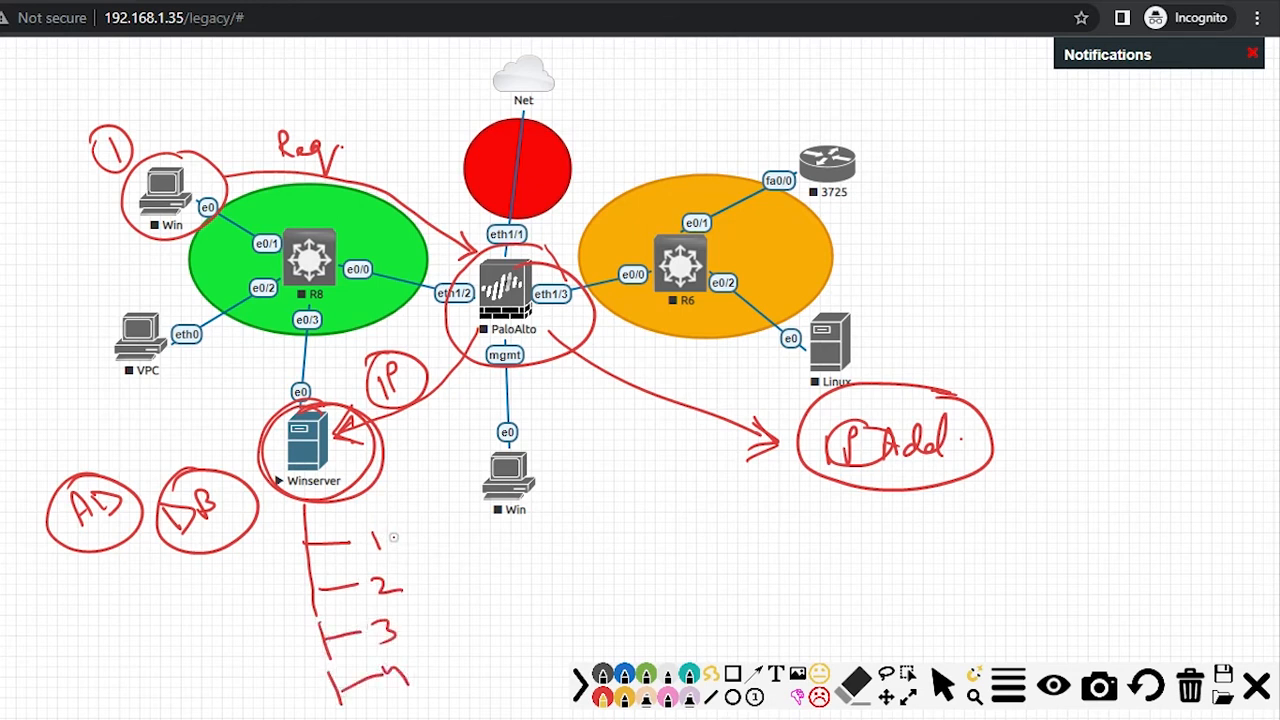
Step: Write 'group' beside each numbered branch under Winserver
mouse_move(405, 535)
mouse_down()
mouse_move(440, 535)
mouse_move(430, 542)
mouse_move(473, 578)
mouse_up()
mouse_move(484, 553)
mouse_down()
mouse_move(497, 540)
mouse_move(541, 552)
mouse_move(556, 520)
mouse_up()
mouse_move(440, 591)
mouse_down()
mouse_move(472, 590)
mouse_move(498, 622)
mouse_move(528, 578)
mouse_move(562, 577)
mouse_up()
mouse_move(450, 632)
mouse_down()
mouse_move(484, 631)
mouse_move(505, 660)
mouse_up()
drag(512, 628, 575, 612)
drag(478, 666, 522, 660)
drag(522, 660, 573, 640)
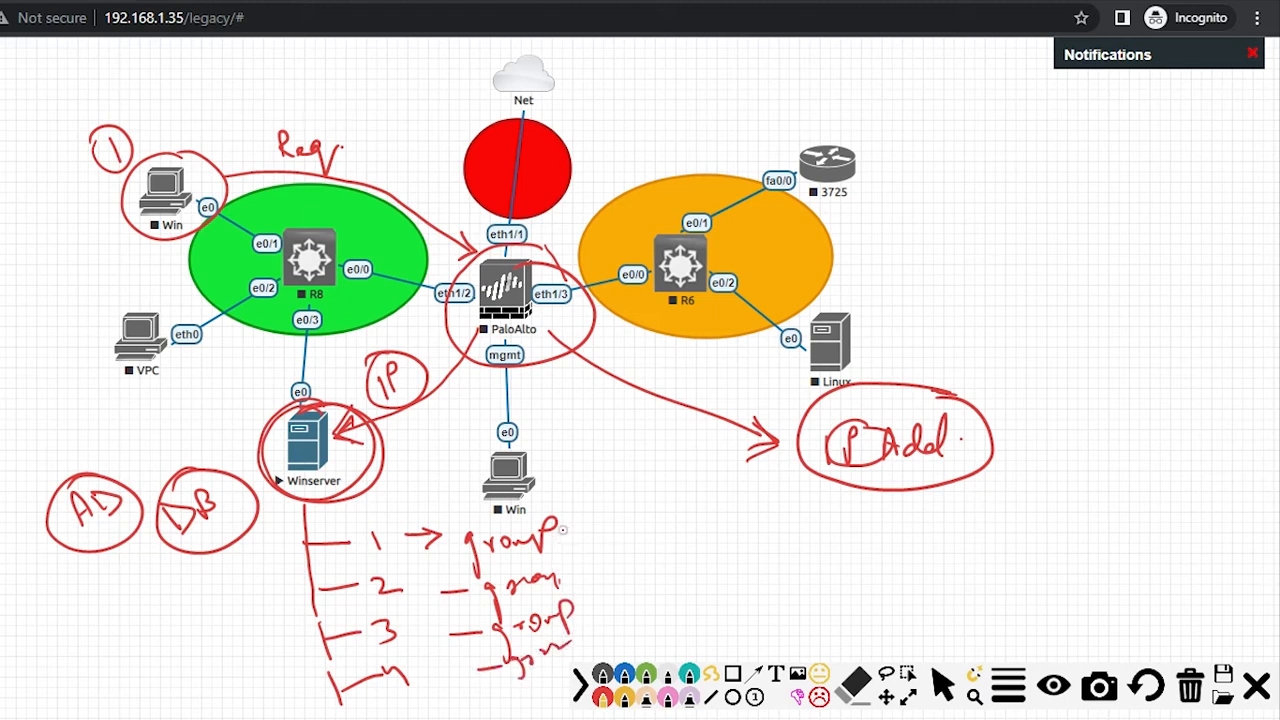
Step: Link each group to a circled 'OU' note
mouse_move(562, 531)
mouse_down()
mouse_move(618, 512)
mouse_move(648, 528)
mouse_move(655, 508)
mouse_up()
mouse_move(598, 508)
mouse_down()
mouse_move(592, 522)
mouse_move(664, 504)
mouse_up()
mouse_move(566, 590)
mouse_down()
mouse_move(640, 588)
mouse_move(662, 556)
mouse_move(627, 563)
mouse_up()
drag(575, 617, 612, 615)
mouse_move(596, 606)
mouse_down()
mouse_move(602, 624)
mouse_move(676, 592)
mouse_move(636, 626)
mouse_move(662, 580)
mouse_up()
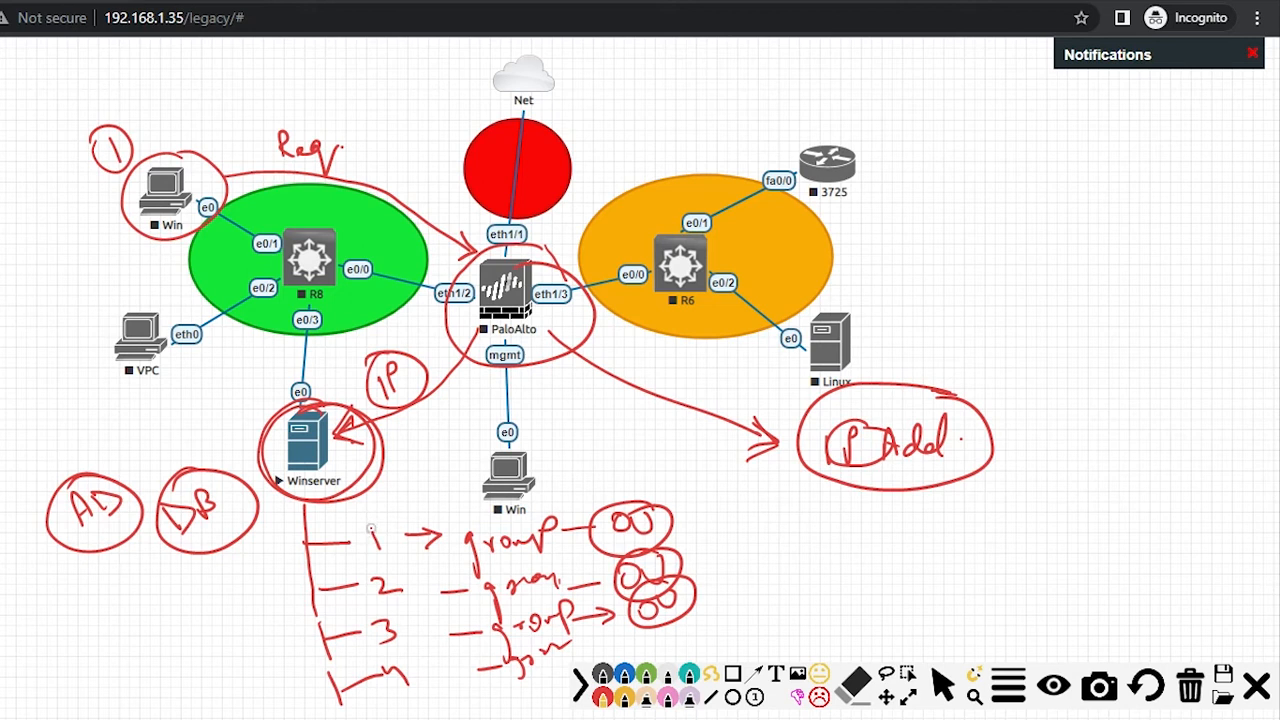
Step: Write a circled DNS note and draw a line from Winserver to PaloAlto
mouse_move(397, 508)
mouse_down()
mouse_move(415, 515)
mouse_move(455, 495)
mouse_move(406, 540)
mouse_move(390, 534)
mouse_up()
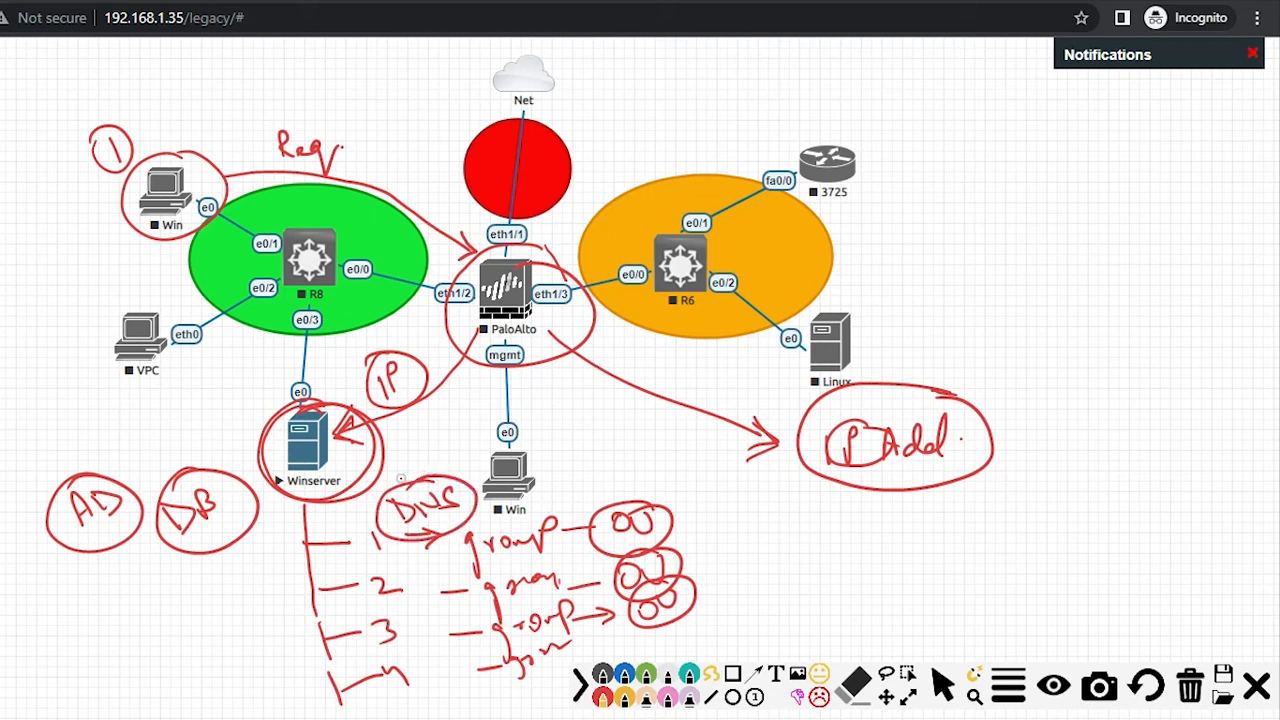
mouse_move(385, 570)
mouse_down()
mouse_move(374, 532)
mouse_move(360, 552)
mouse_move(402, 540)
mouse_move(378, 557)
mouse_move(334, 501)
mouse_move(339, 482)
mouse_up()
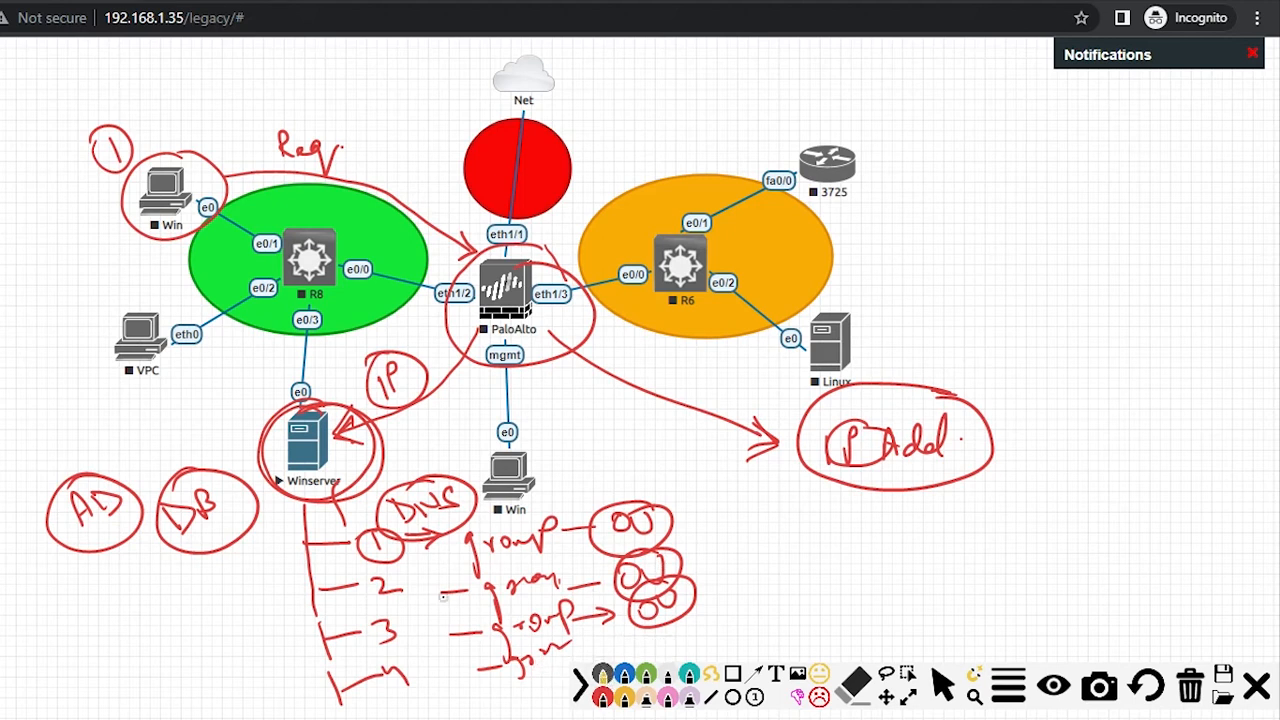
drag(337, 471, 431, 420)
mouse_move(474, 369)
mouse_down()
mouse_move(464, 310)
mouse_move(480, 304)
mouse_up()
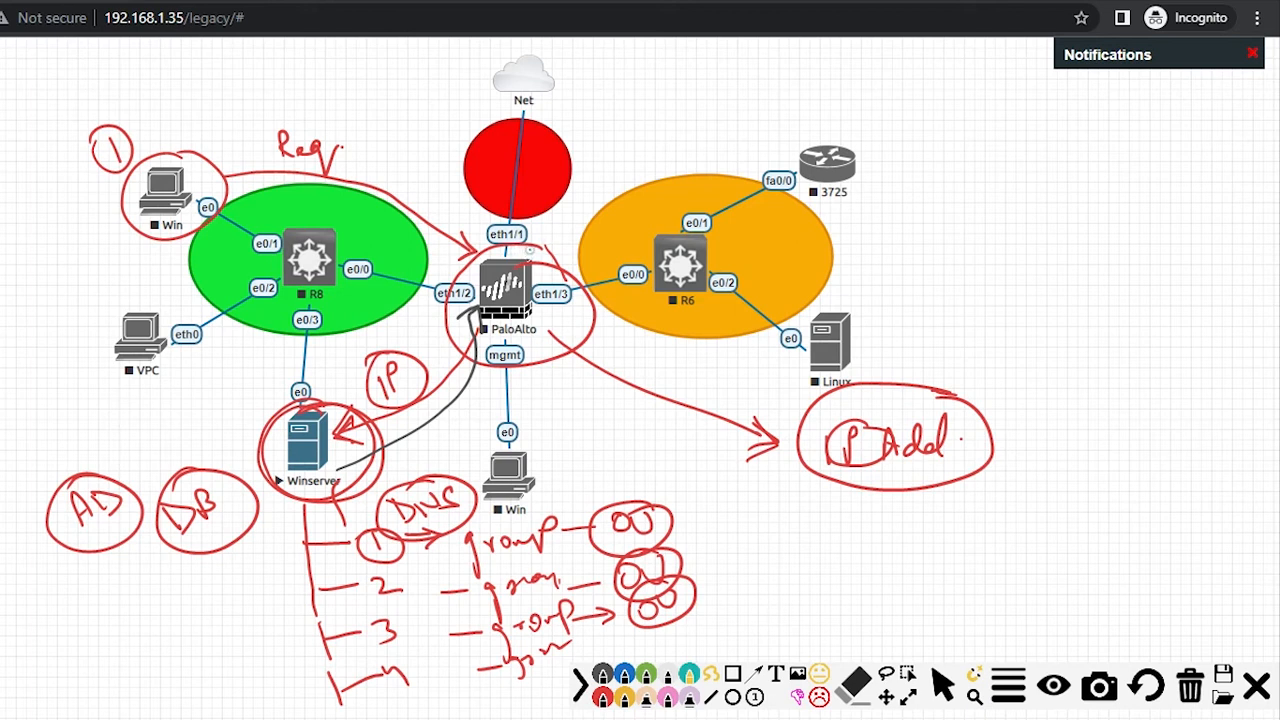
Step: Circle PaloAlto in teal and write a circled 'policy' arrowed to a circled 1
mouse_move(548, 248)
mouse_down()
mouse_move(482, 249)
mouse_move(472, 334)
mouse_move(578, 312)
mouse_move(494, 250)
mouse_up()
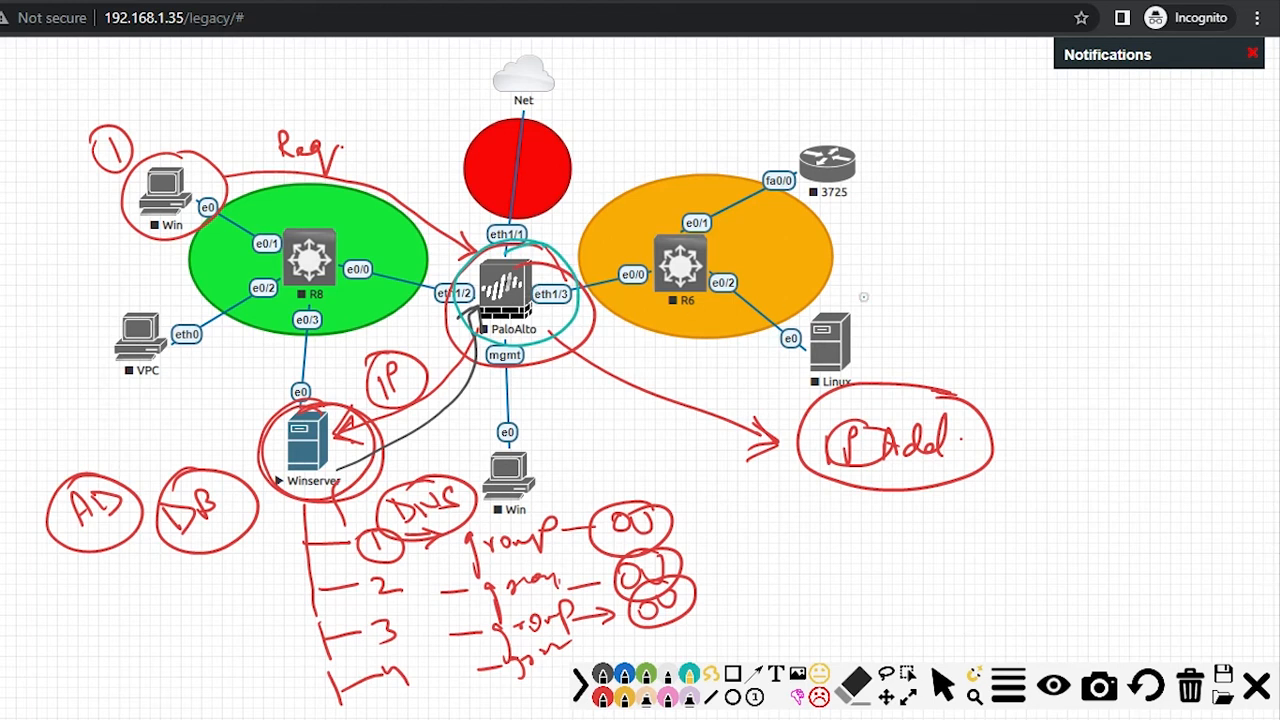
mouse_move(949, 205)
mouse_down()
mouse_move(950, 228)
mouse_move(953, 213)
mouse_move(1003, 210)
mouse_up()
mouse_move(1012, 200)
mouse_down()
mouse_move(1038, 216)
mouse_move(1048, 258)
mouse_up()
mouse_move(1046, 172)
mouse_down()
mouse_move(962, 272)
mouse_move(1075, 210)
mouse_up()
drag(1010, 288, 1060, 318)
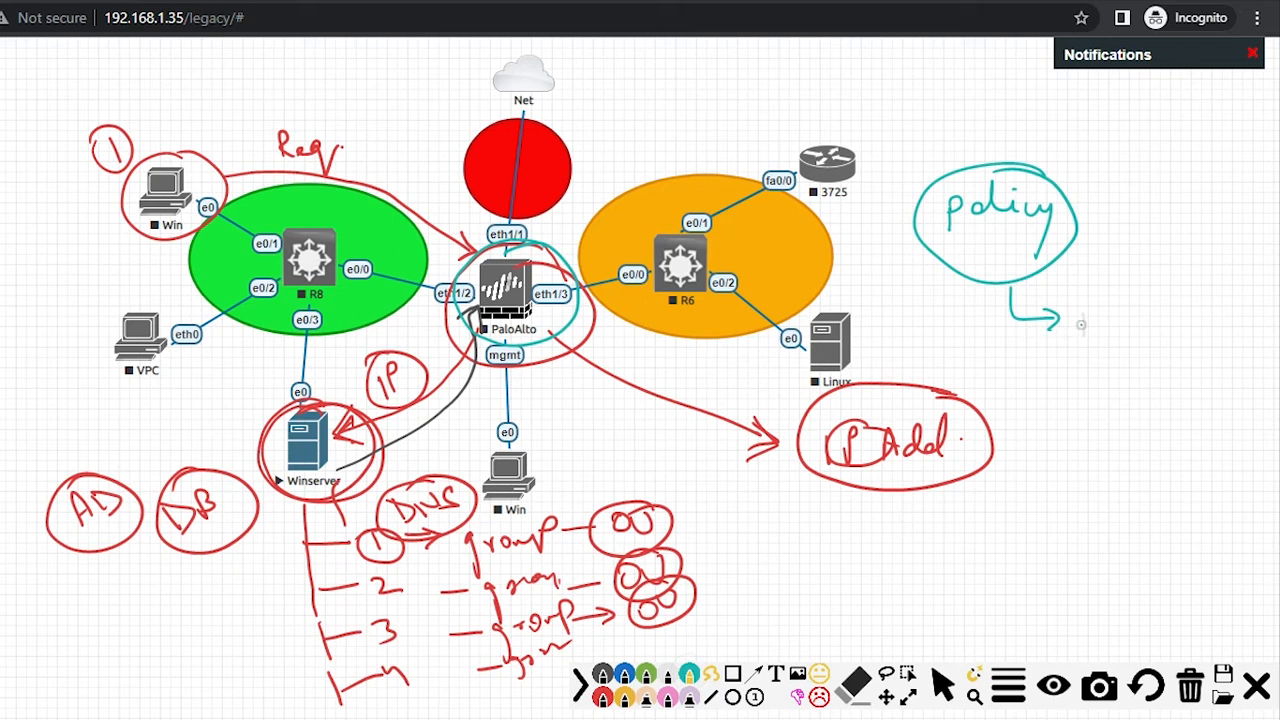
mouse_move(1077, 315)
mouse_down()
mouse_move(1060, 312)
mouse_move(1068, 304)
mouse_up()
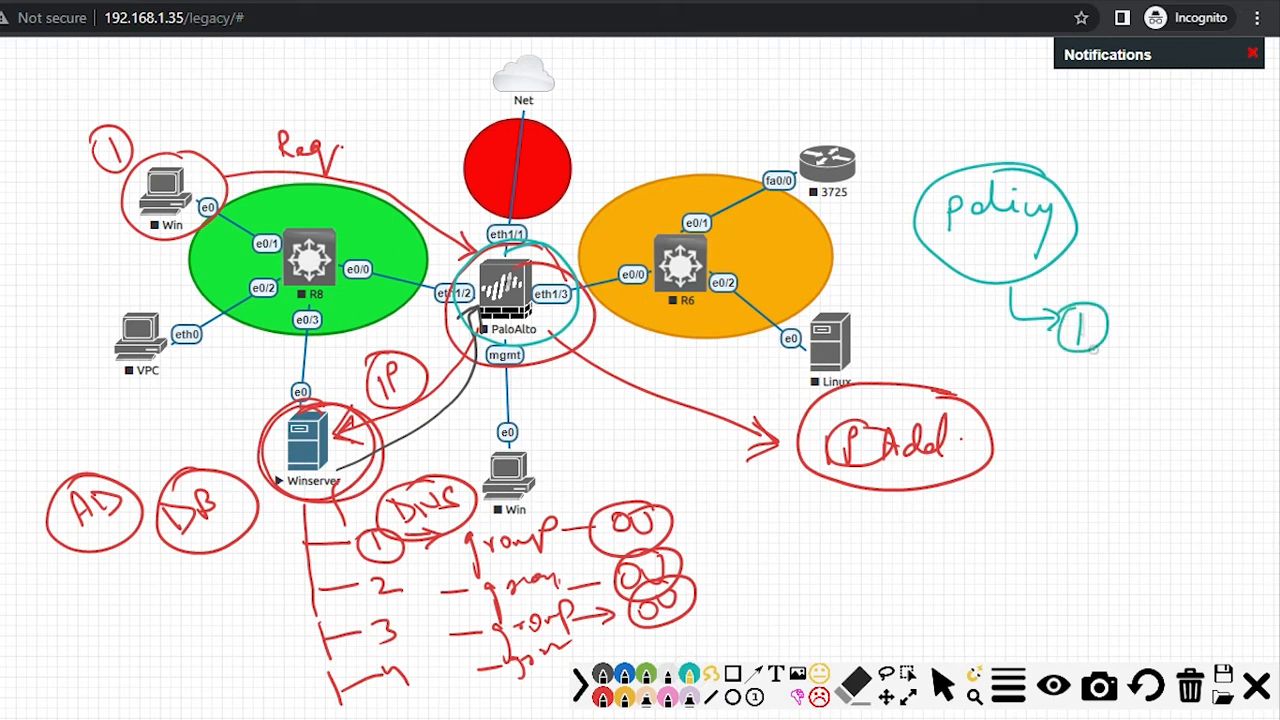
Step: Connect rule 1 to a ticked 'Allow' with 'Appⁿ', and trace PaloAlto out to Net
mouse_move(1091, 352)
mouse_down()
mouse_move(1089, 382)
mouse_move(1176, 398)
mouse_move(1261, 383)
mouse_move(1144, 363)
mouse_move(1266, 364)
mouse_move(1245, 356)
mouse_up()
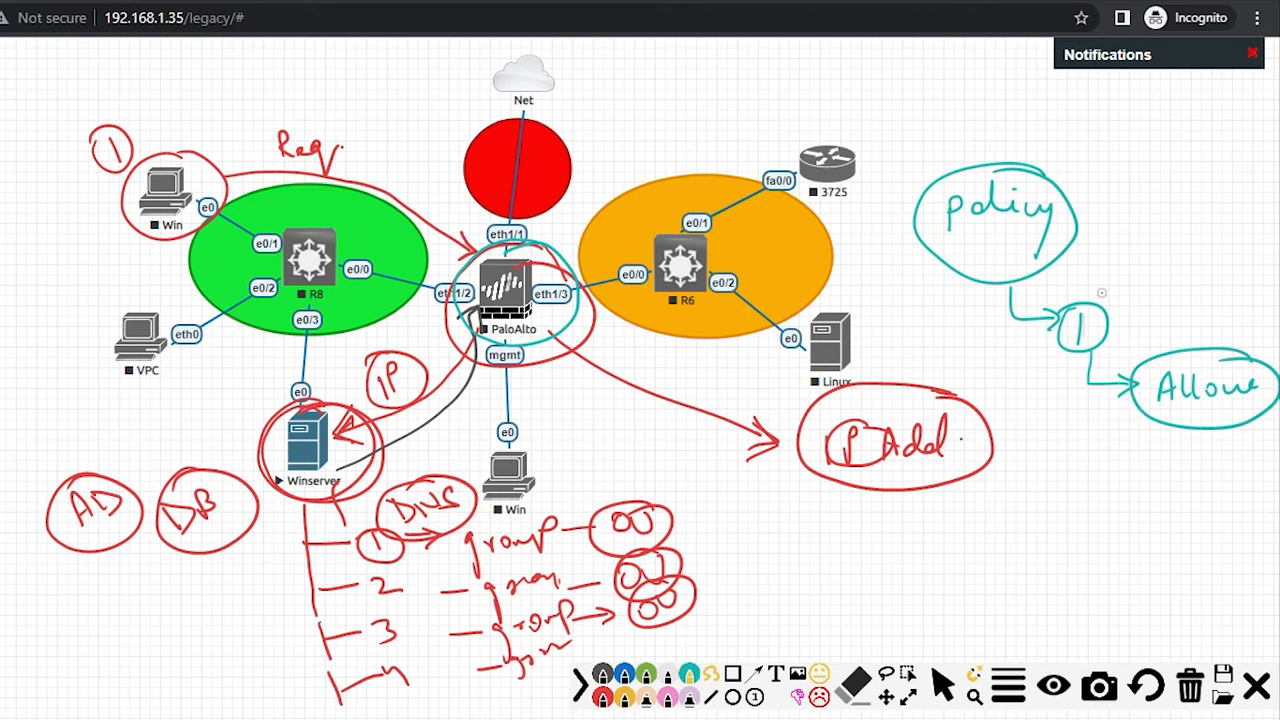
drag(1006, 249, 1062, 240)
mouse_move(1163, 343)
mouse_down()
mouse_move(1174, 327)
mouse_move(1176, 338)
mouse_up()
drag(1165, 335, 1216, 312)
mouse_move(1214, 296)
mouse_down()
mouse_move(1147, 310)
mouse_move(1150, 346)
mouse_up()
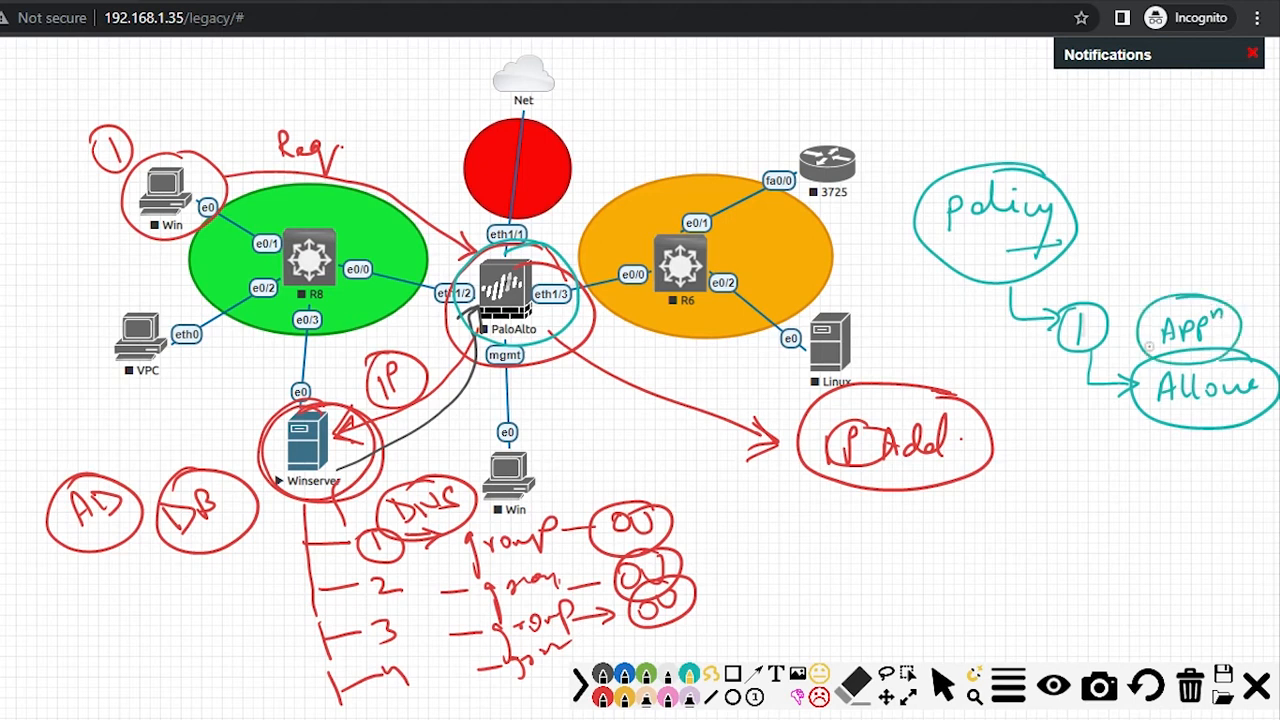
drag(1140, 432, 1172, 434)
mouse_move(538, 275)
mouse_down()
mouse_move(564, 208)
mouse_move(550, 118)
mouse_move(566, 127)
mouse_move(578, 214)
mouse_move(520, 262)
mouse_move(432, 268)
mouse_move(212, 202)
mouse_up()
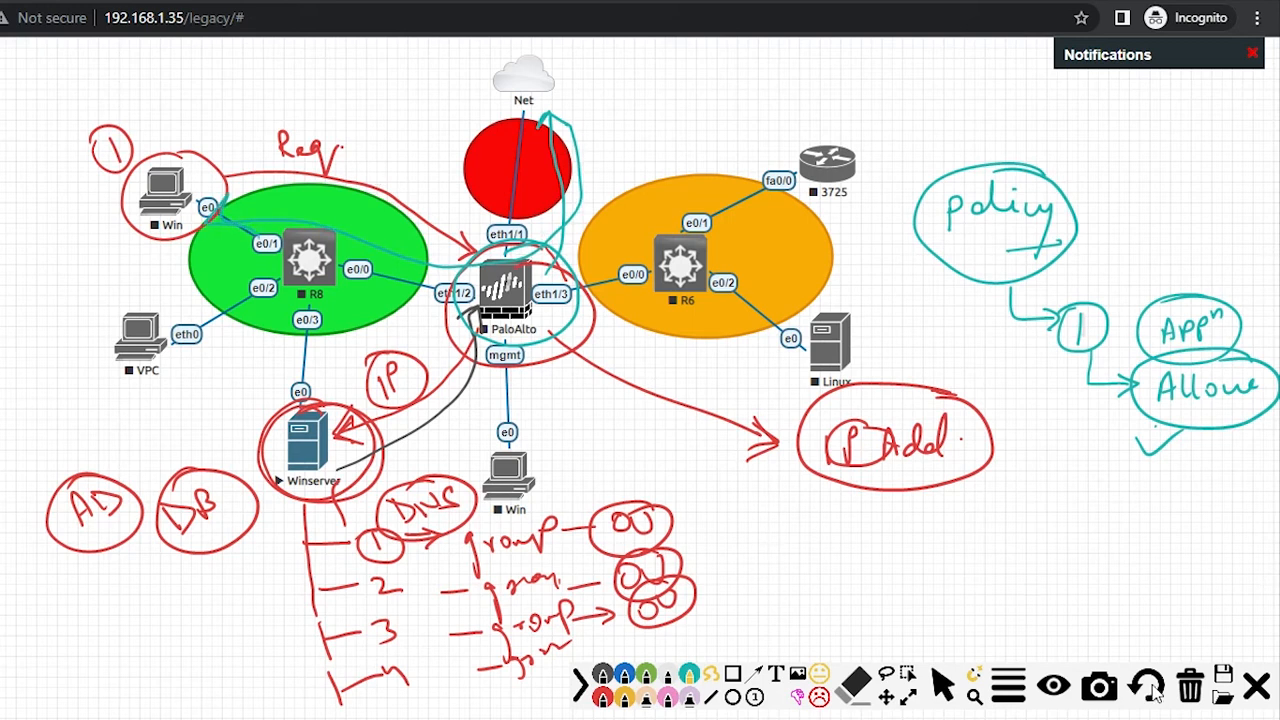
Step: Clear the drawings, jot a circled 'Integrate' note, clear again, and exit drawing mode
click(1190, 688)
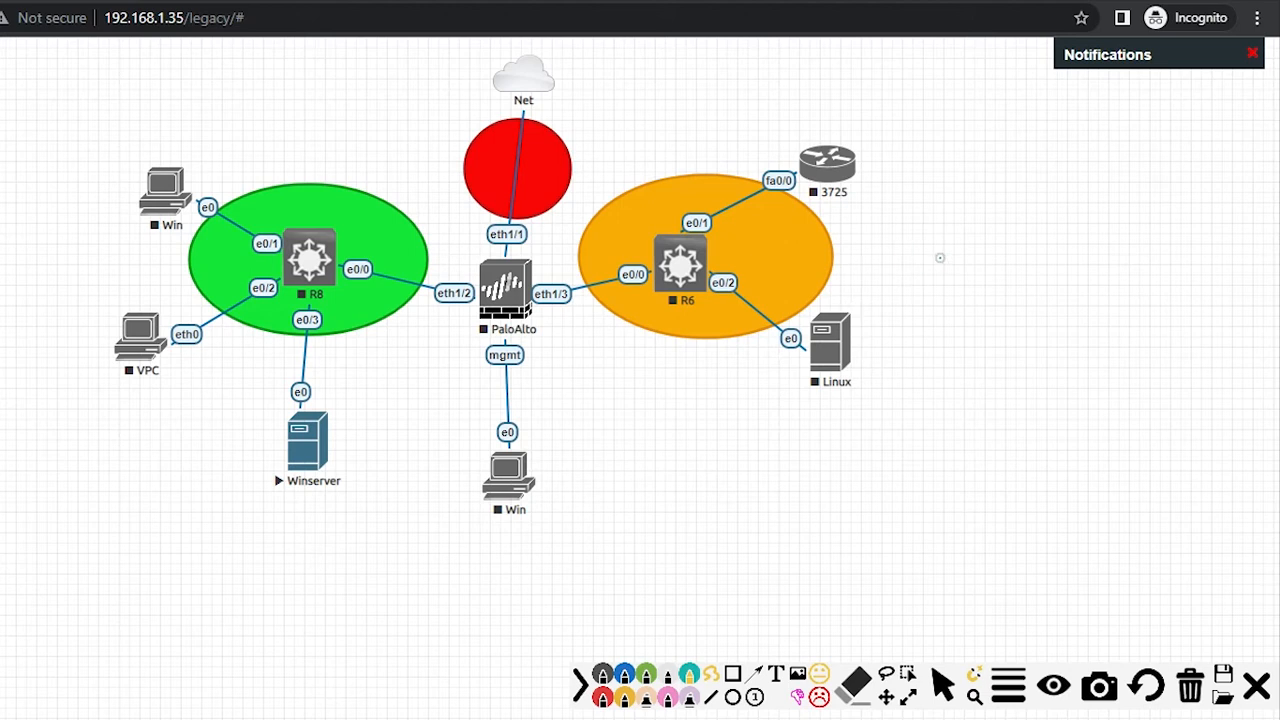
mouse_move(958, 264)
mouse_down()
mouse_move(959, 278)
mouse_move(1003, 280)
mouse_move(1120, 270)
mouse_up()
mouse_move(1110, 222)
mouse_down()
mouse_move(922, 292)
mouse_move(1128, 245)
mouse_move(1040, 216)
mouse_up()
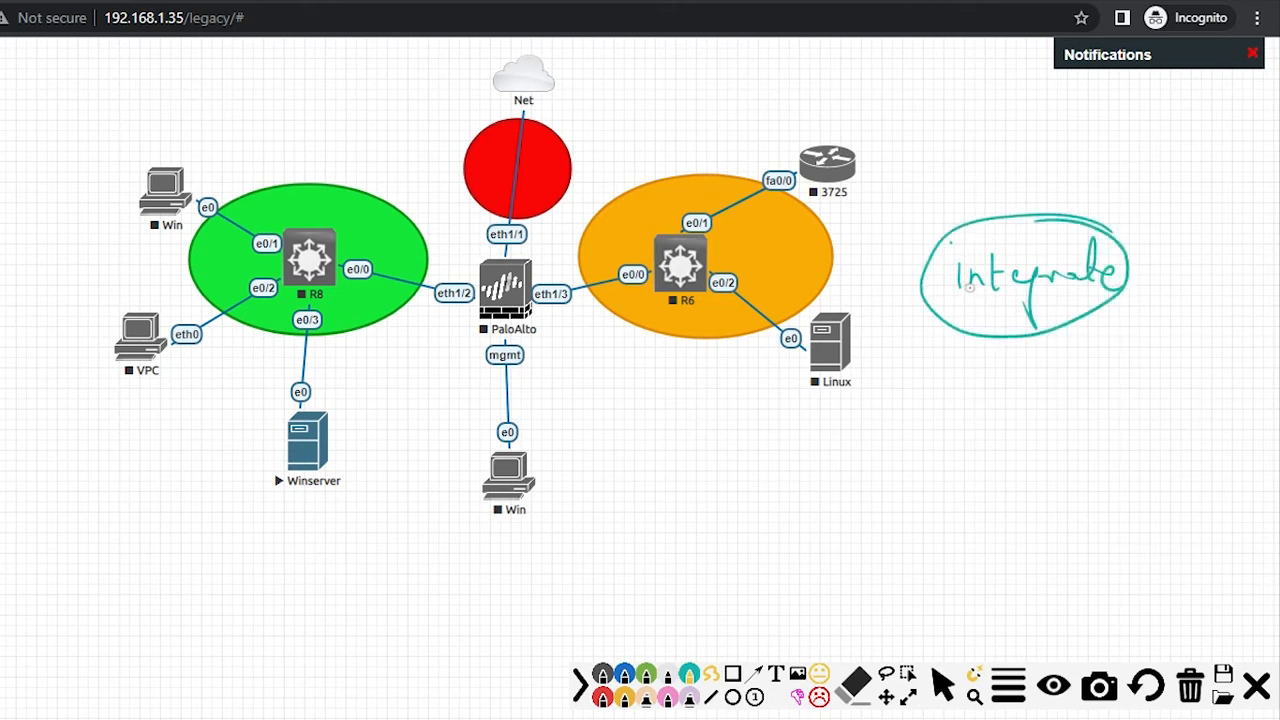
mouse_move(516, 230)
mouse_down()
mouse_move(448, 302)
mouse_move(492, 232)
mouse_up()
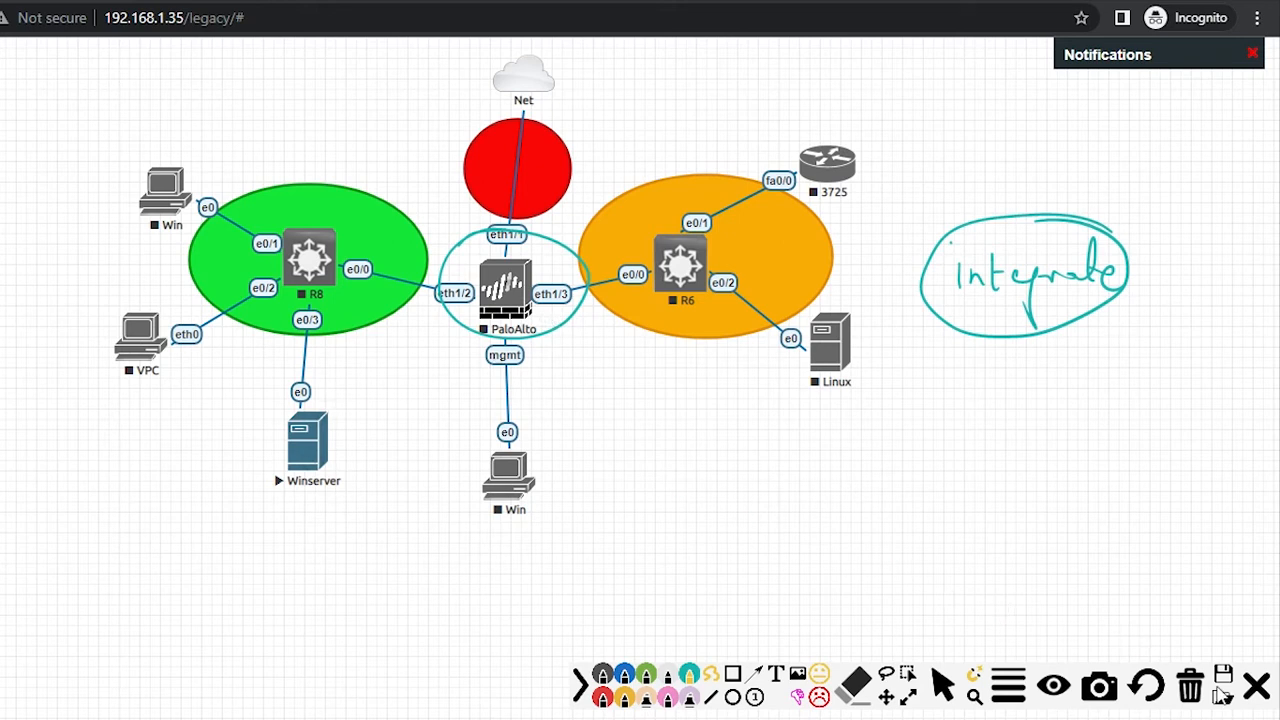
click(1192, 690)
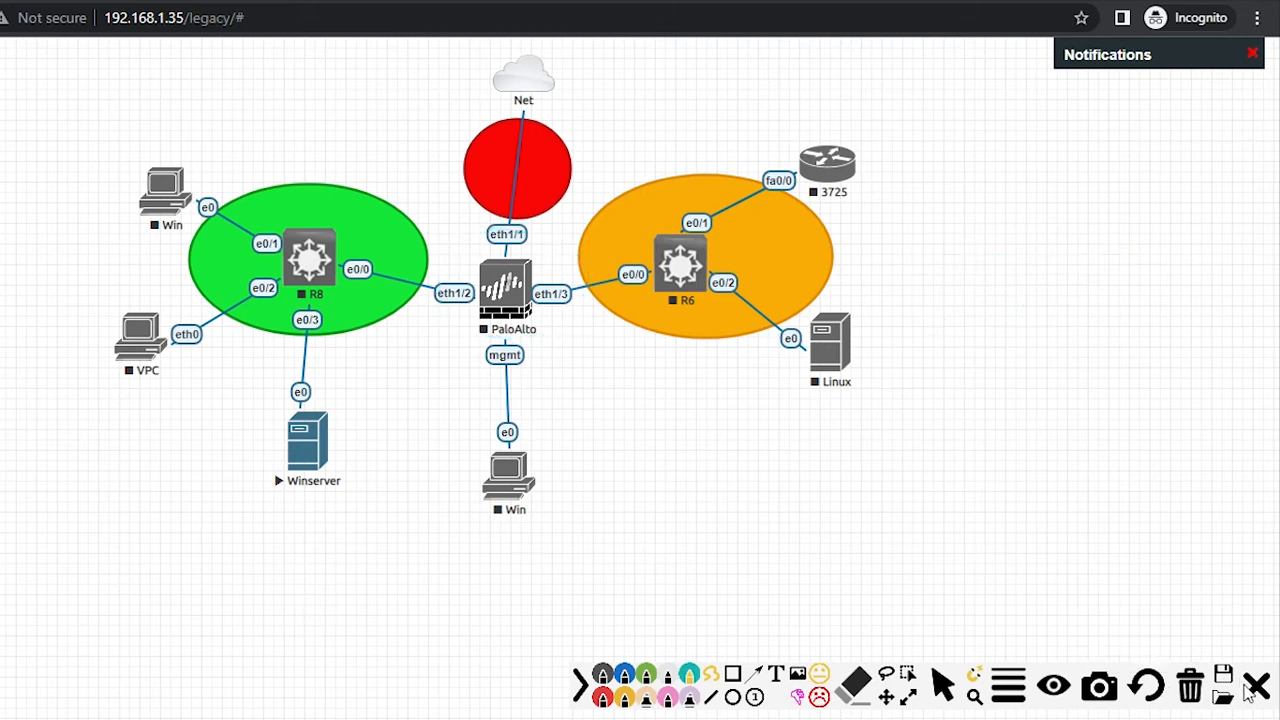
click(1256, 686)
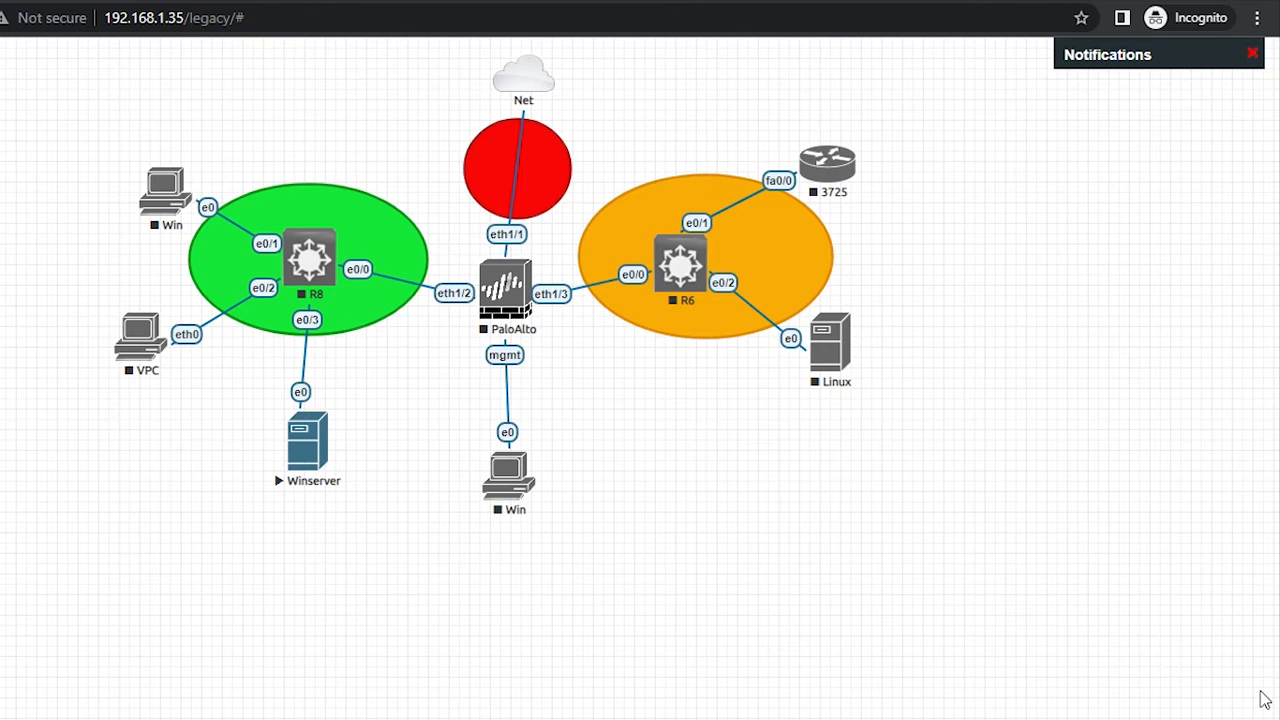
Step: Switch to the Winserver VNC viewer and enable 'Scale to window' in its connection options
key(alt+Tab)
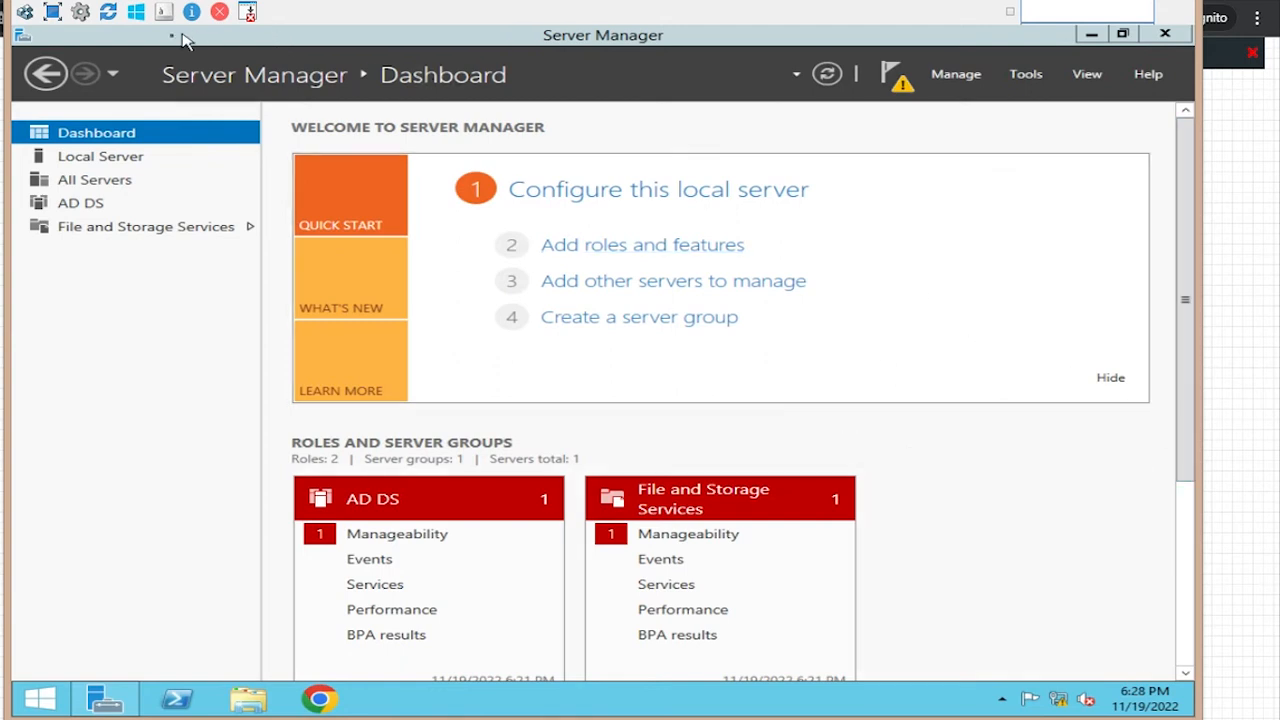
click(82, 14)
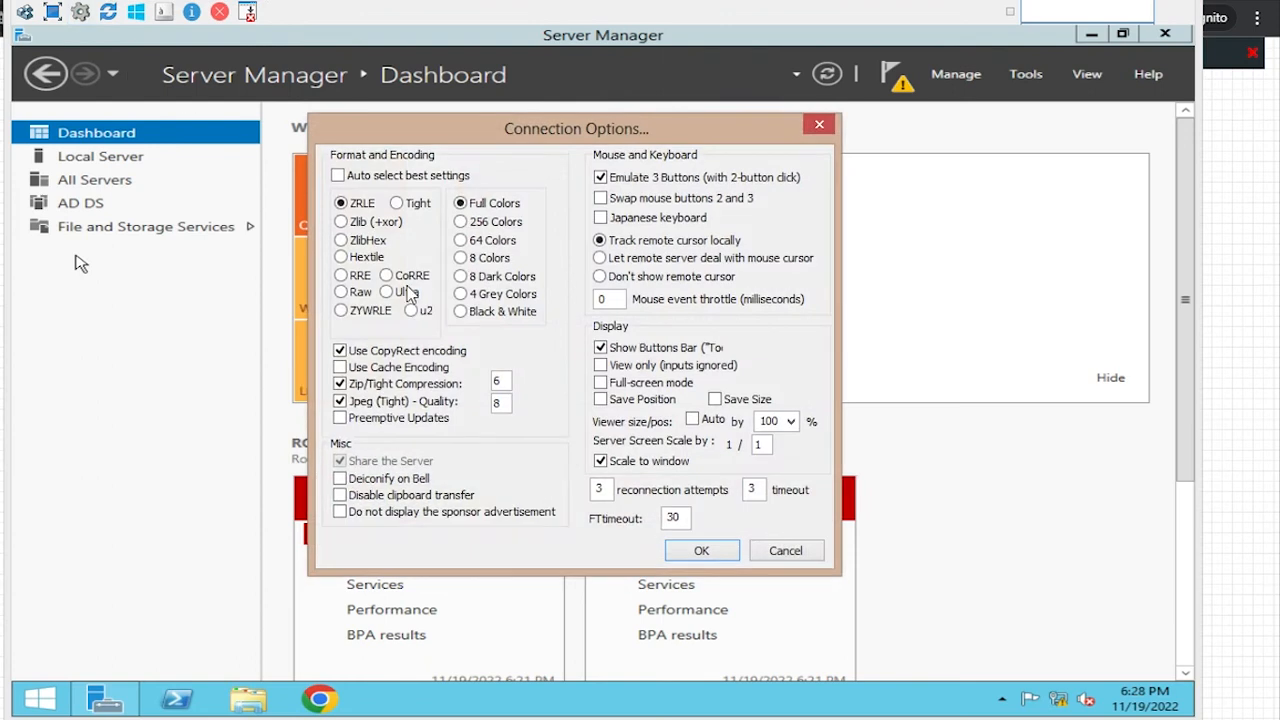
click(702, 551)
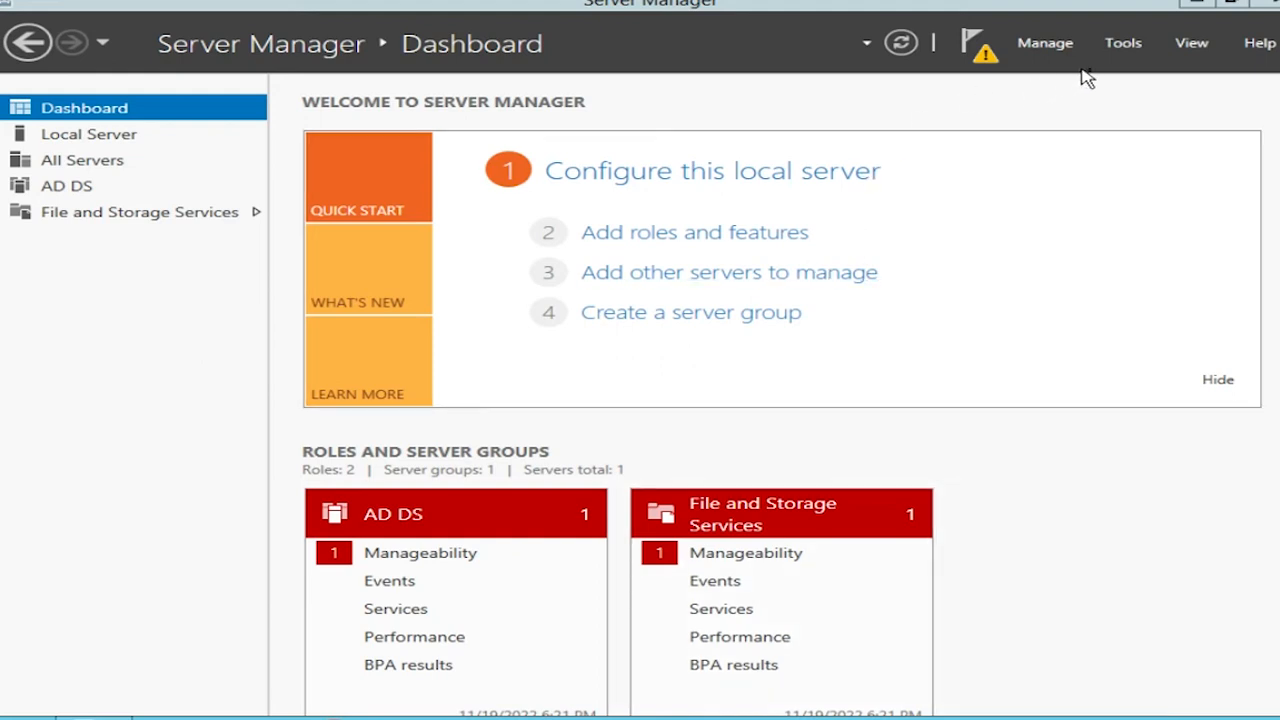
Step: Start Add Roles and Features from Manage, using role-based installation with srv as the destination server
click(1110, 46)
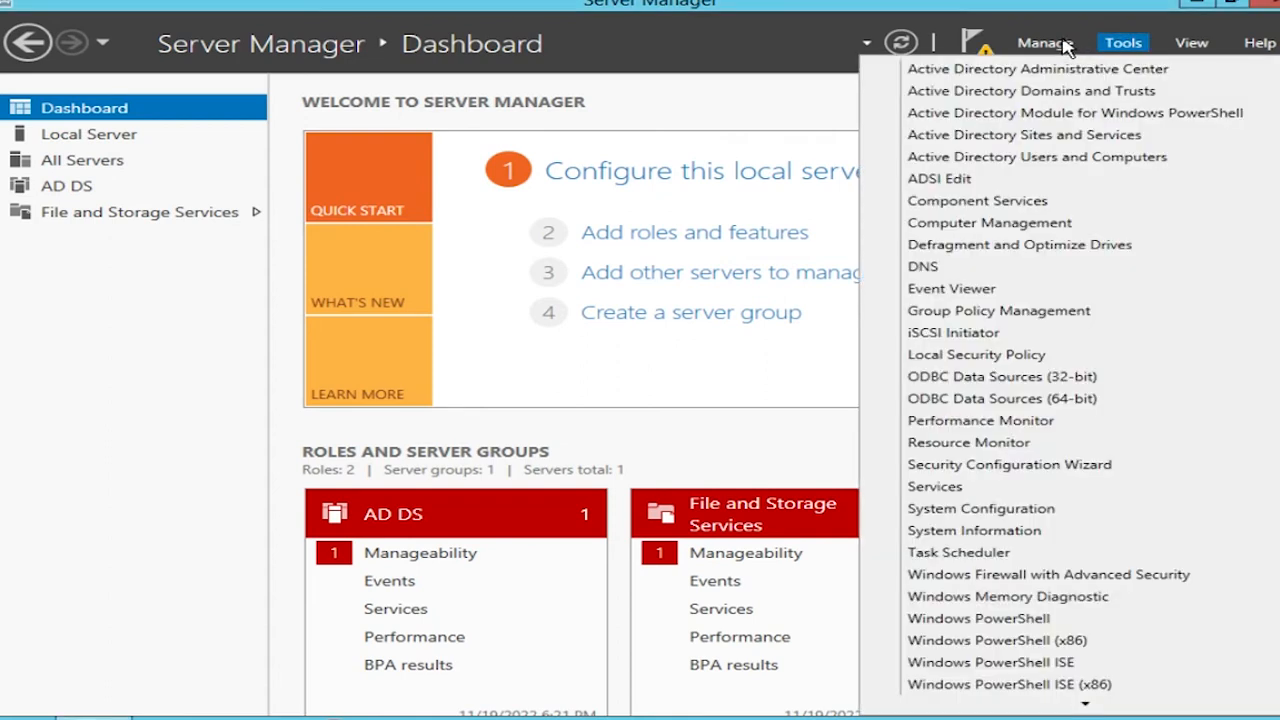
click(1072, 52)
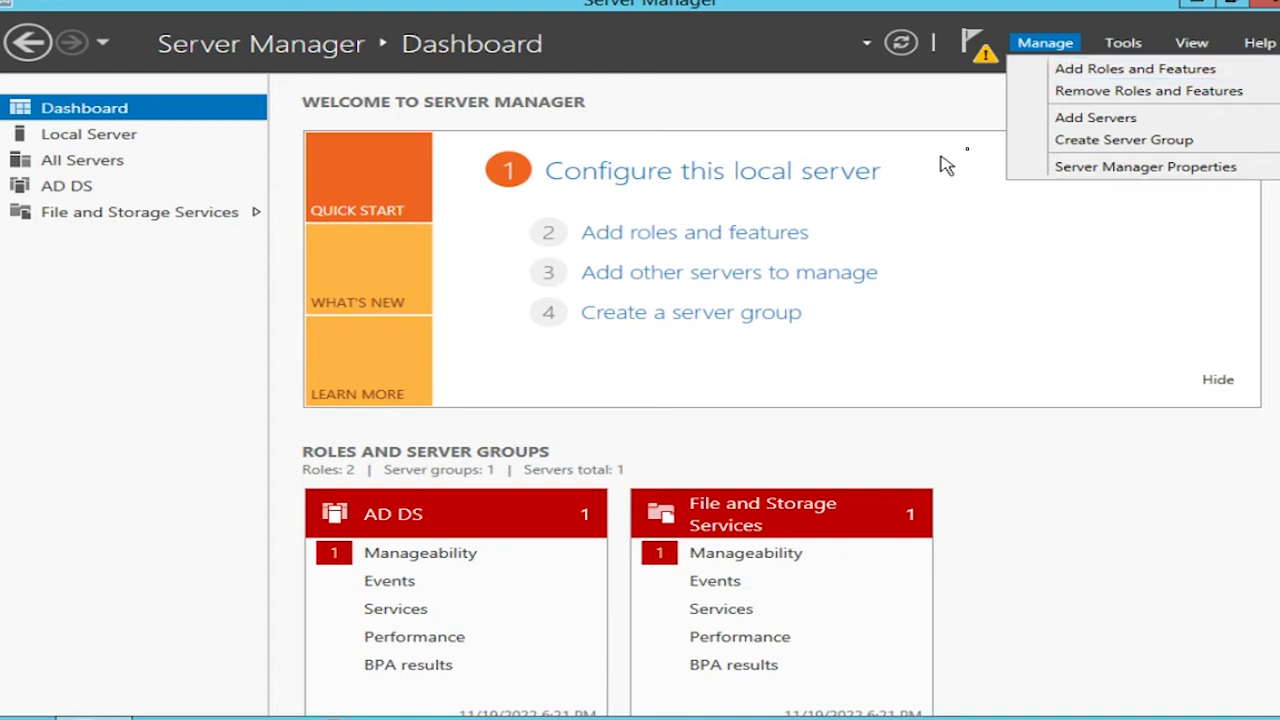
click(1068, 78)
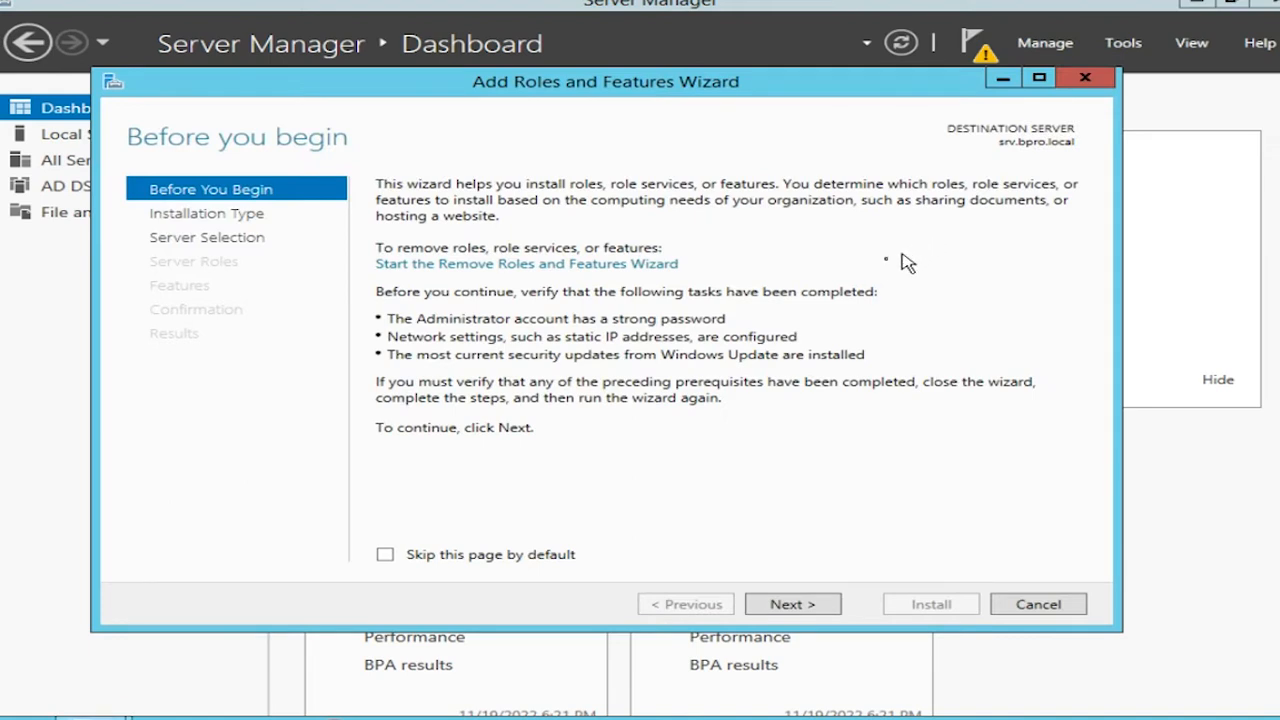
click(785, 606)
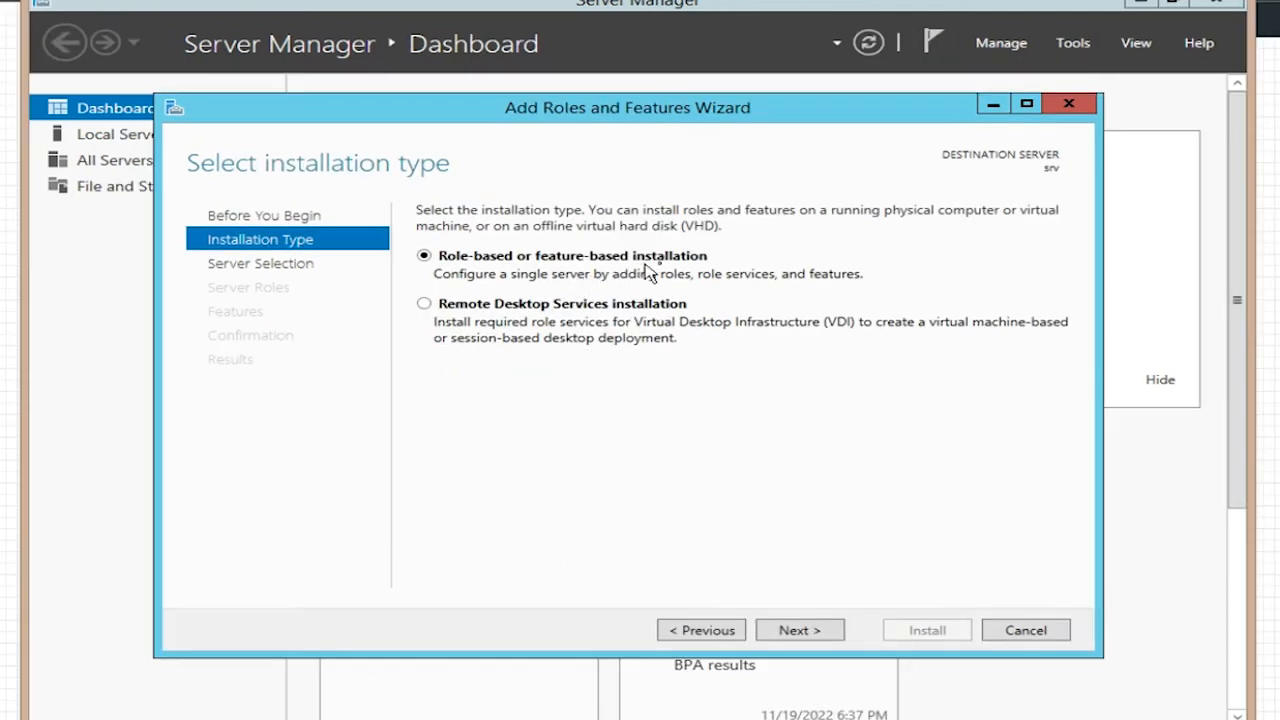
click(802, 632)
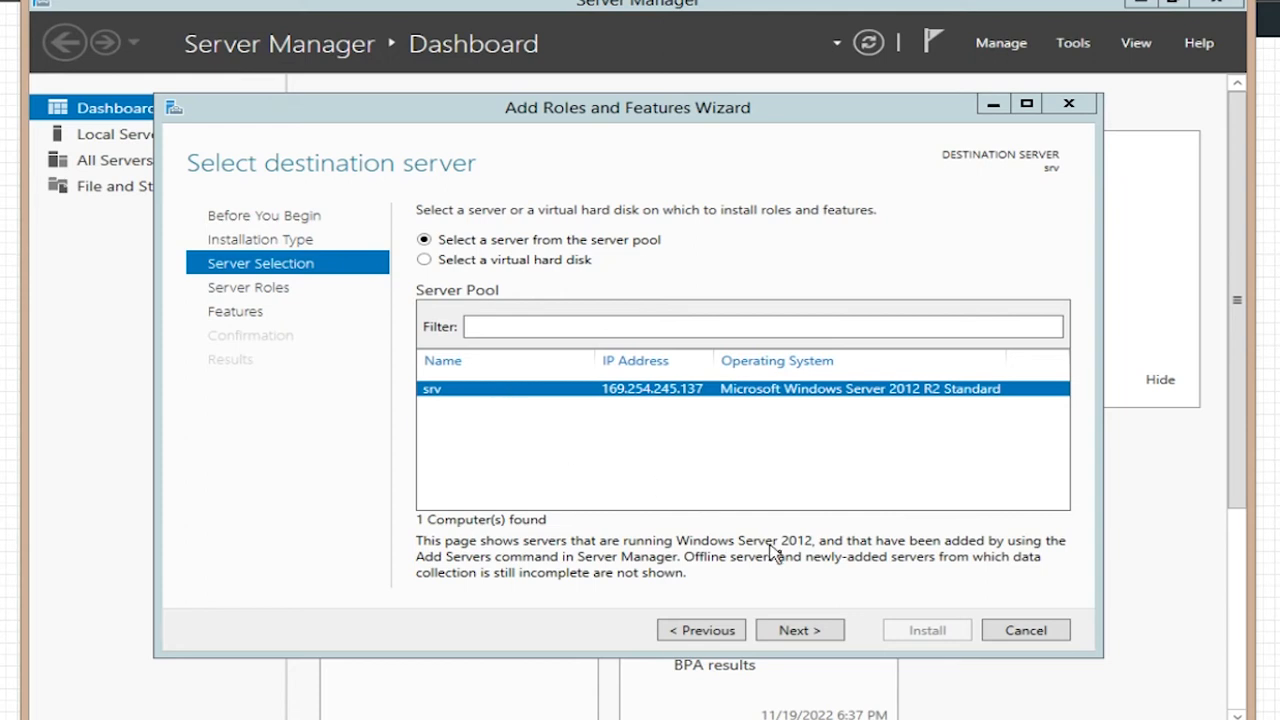
click(798, 636)
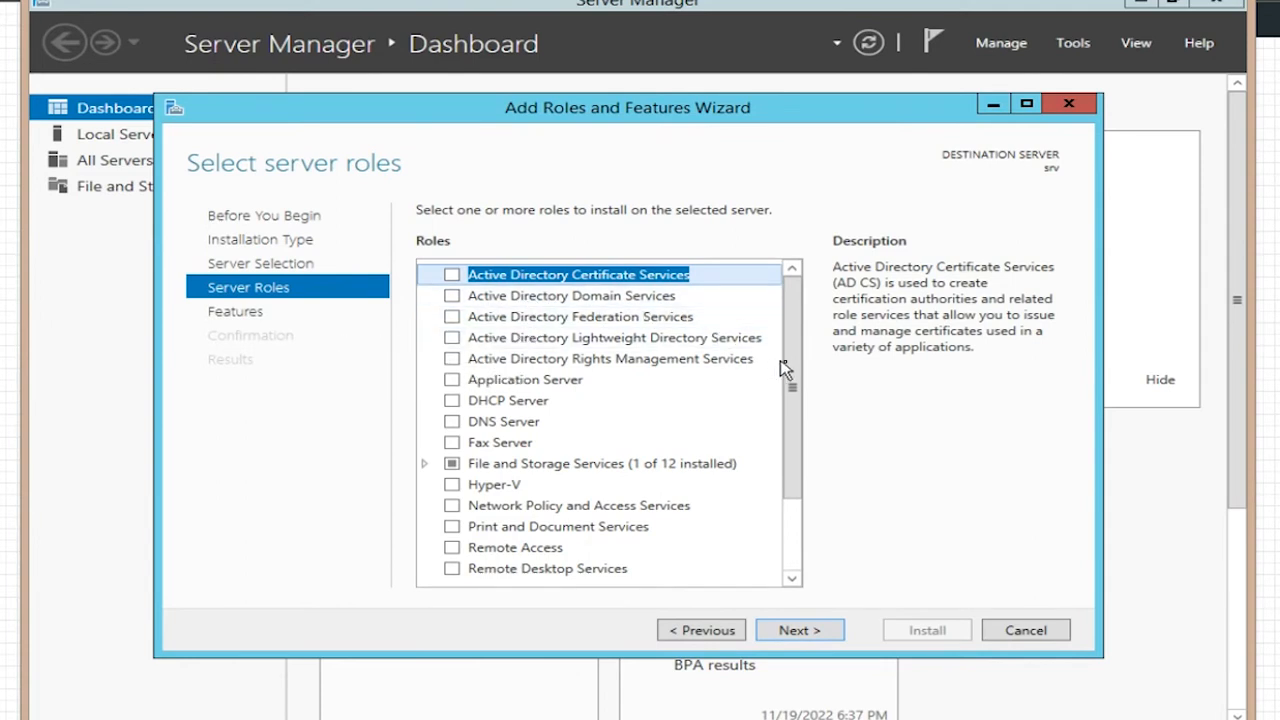
Step: Select Active Directory Domain Services with its management tools and advance to the Confirmation page
mouse_move(800, 372)
mouse_down()
mouse_move(822, 484)
mouse_move(808, 351)
mouse_move(795, 355)
mouse_up()
click(452, 297)
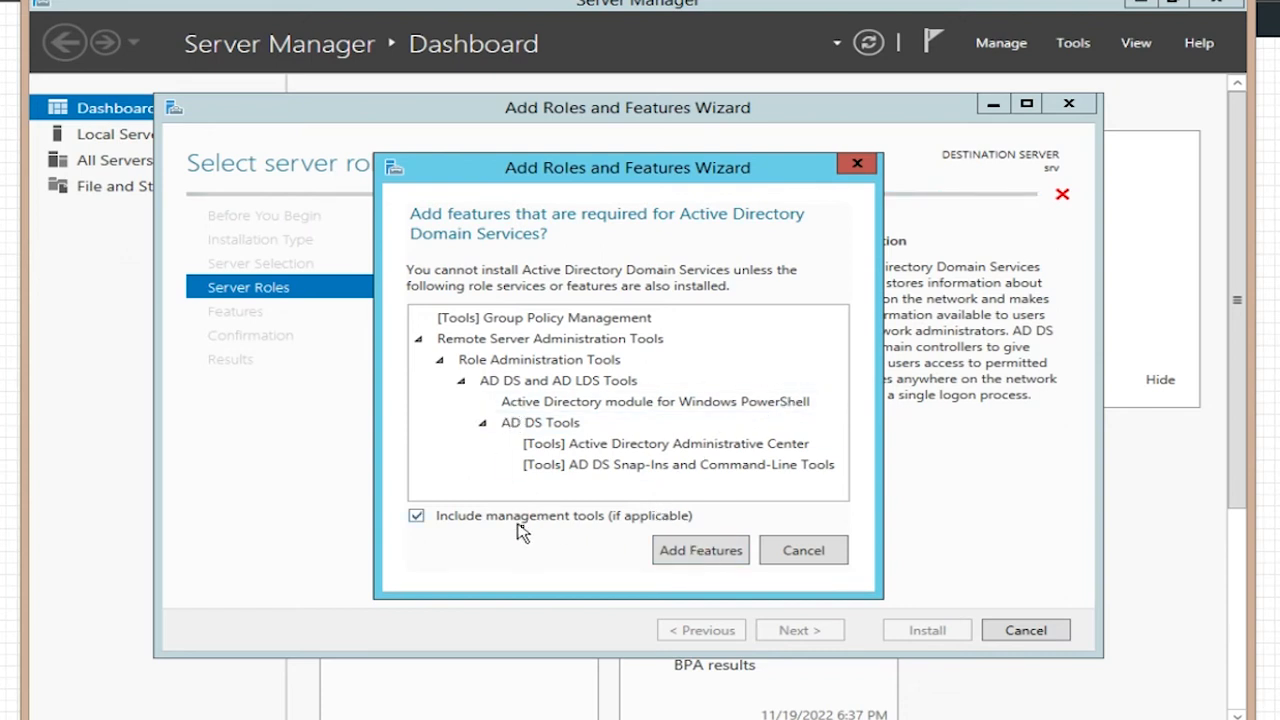
click(694, 550)
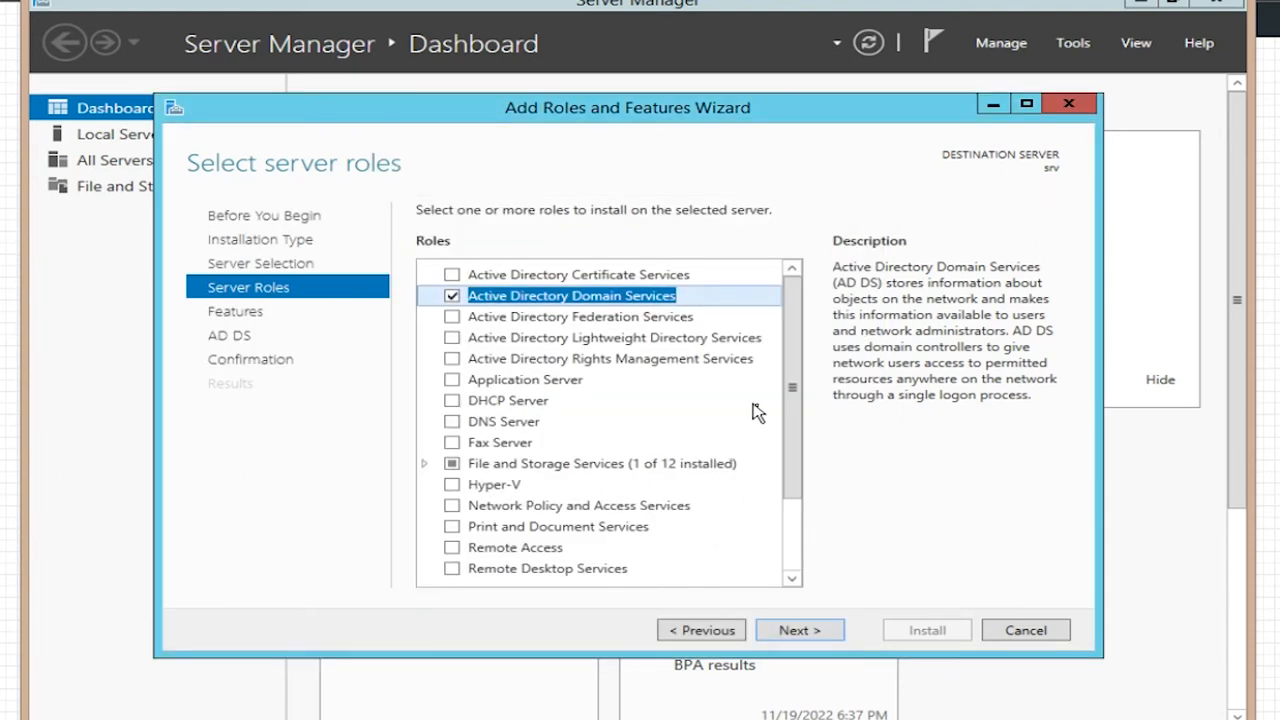
click(800, 632)
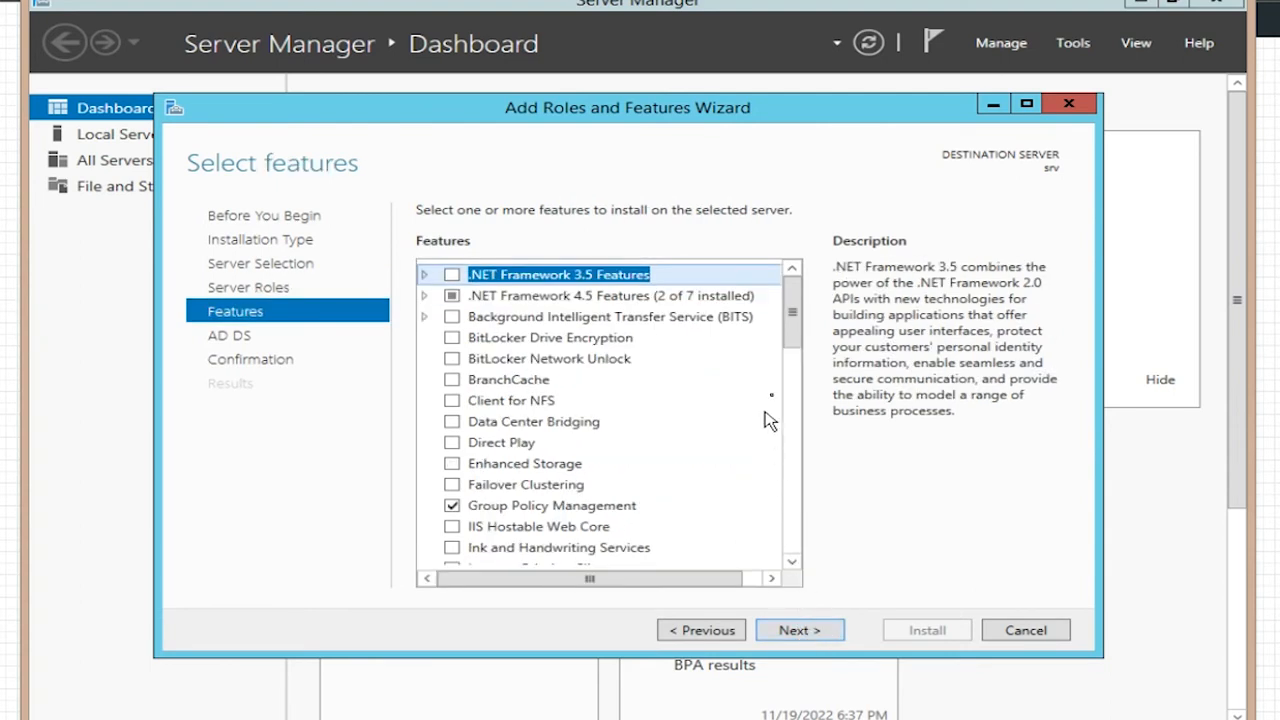
drag(792, 340, 803, 427)
click(806, 631)
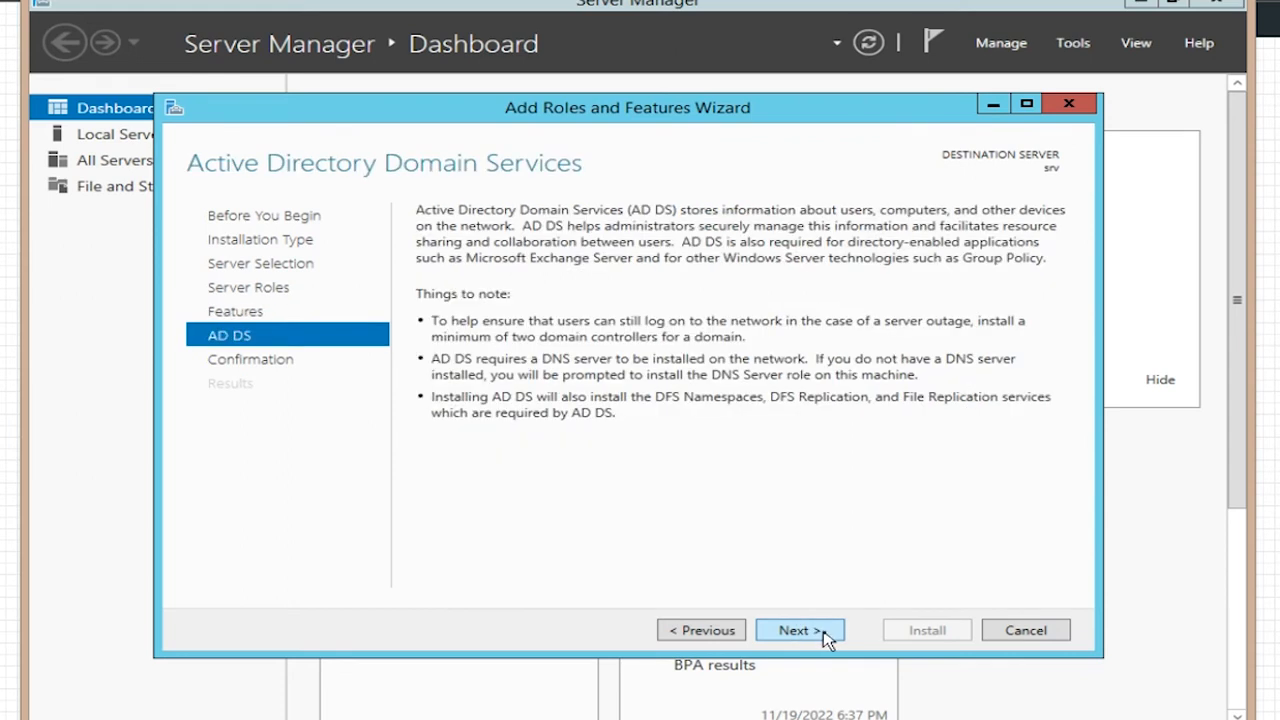
click(808, 632)
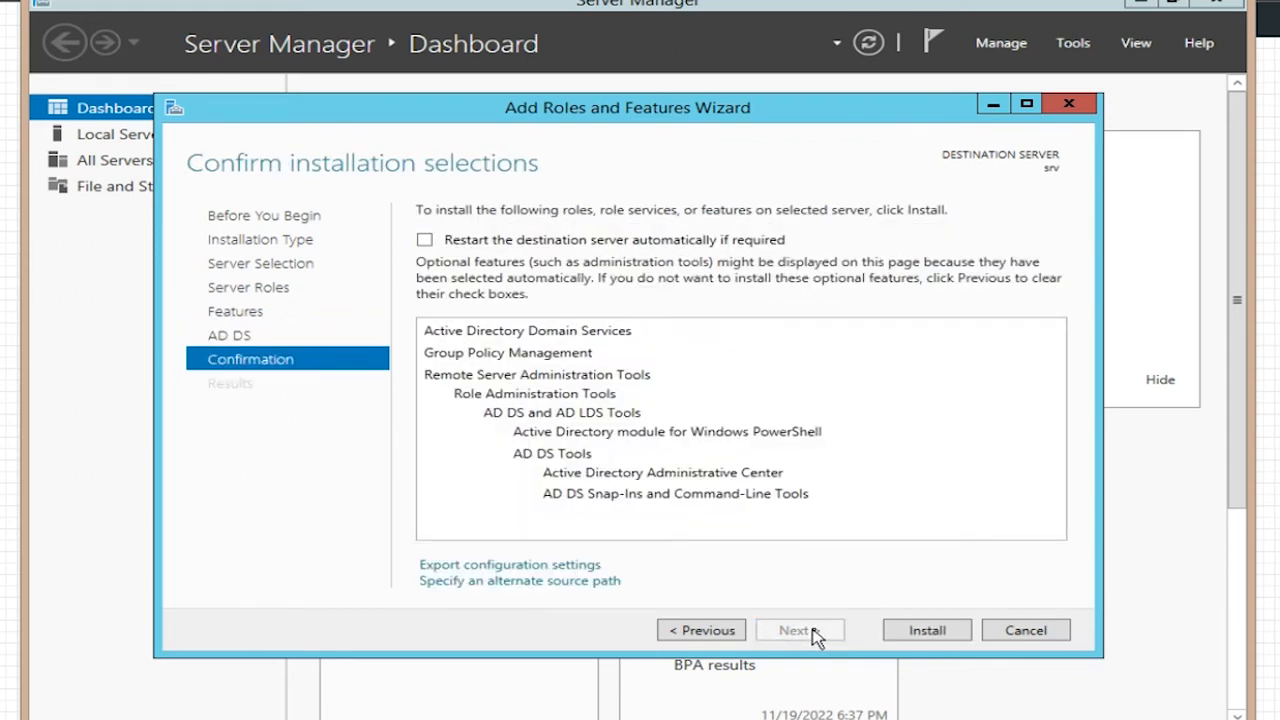
Step: Begin installing Active Directory Domain Services on srv
click(903, 628)
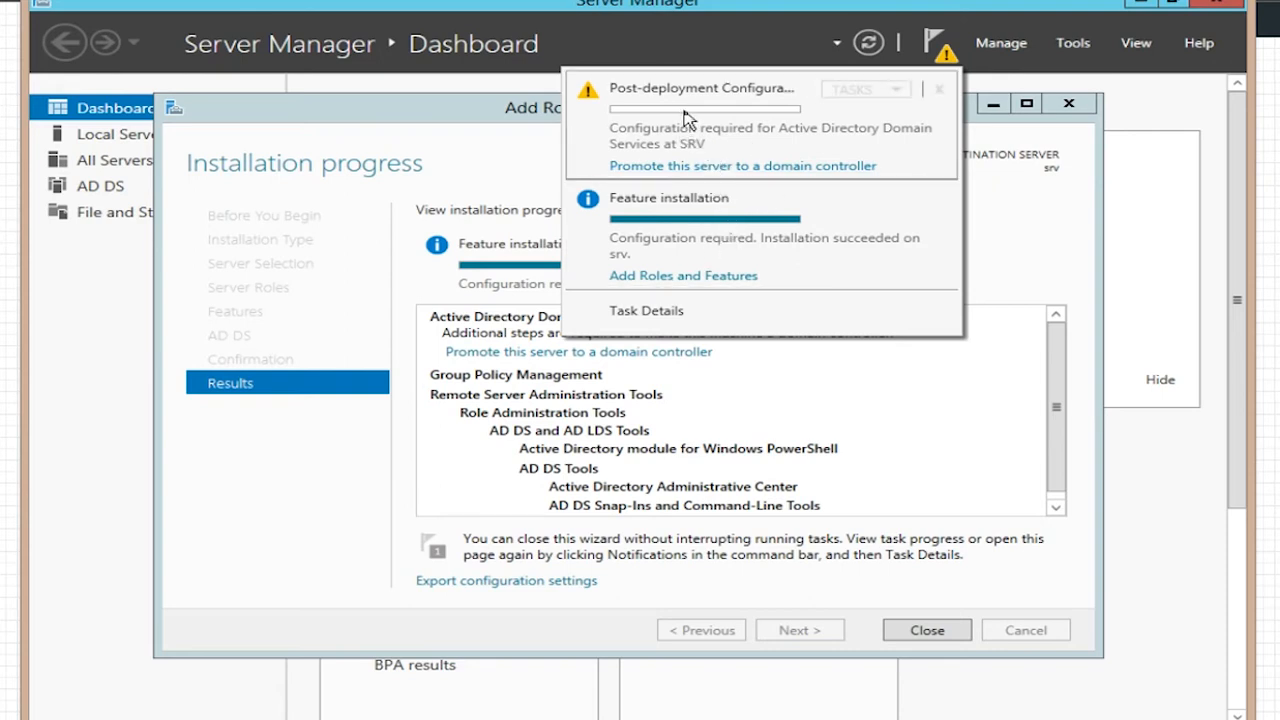
Step: Start the domain controller promotion, choose 'Add a new forest' and enter root domain bpro.local
click(740, 167)
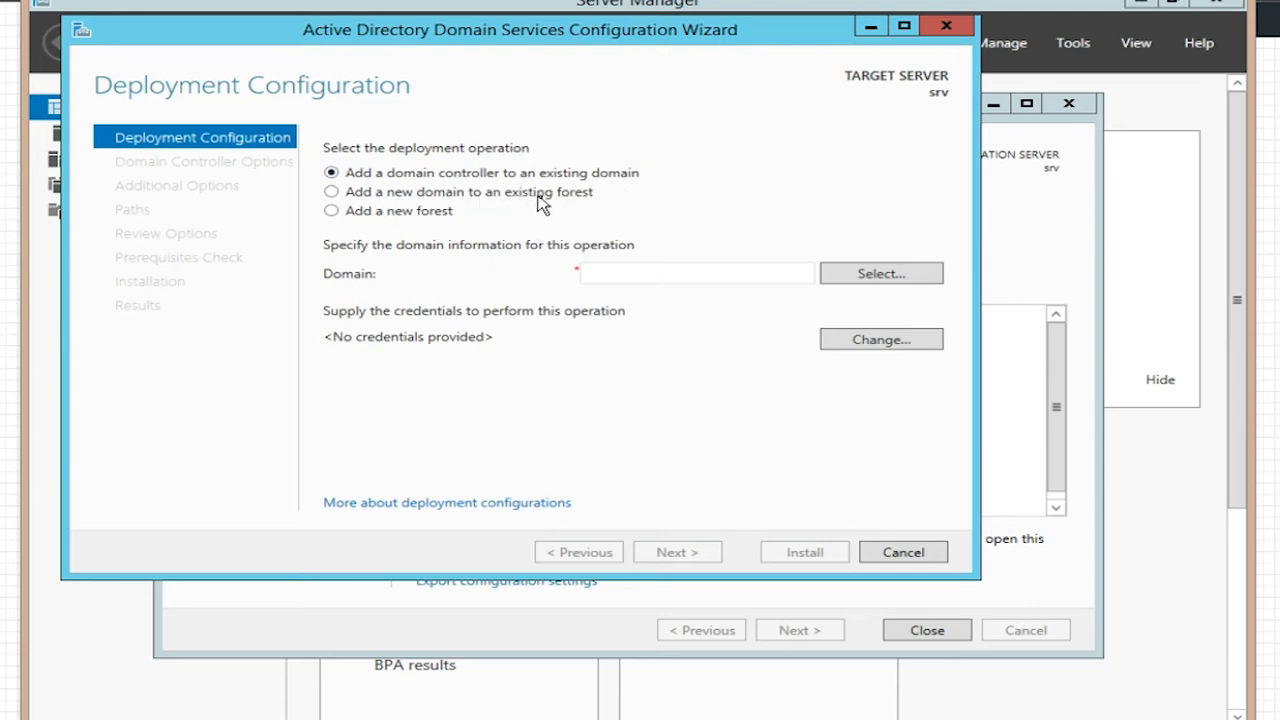
click(333, 212)
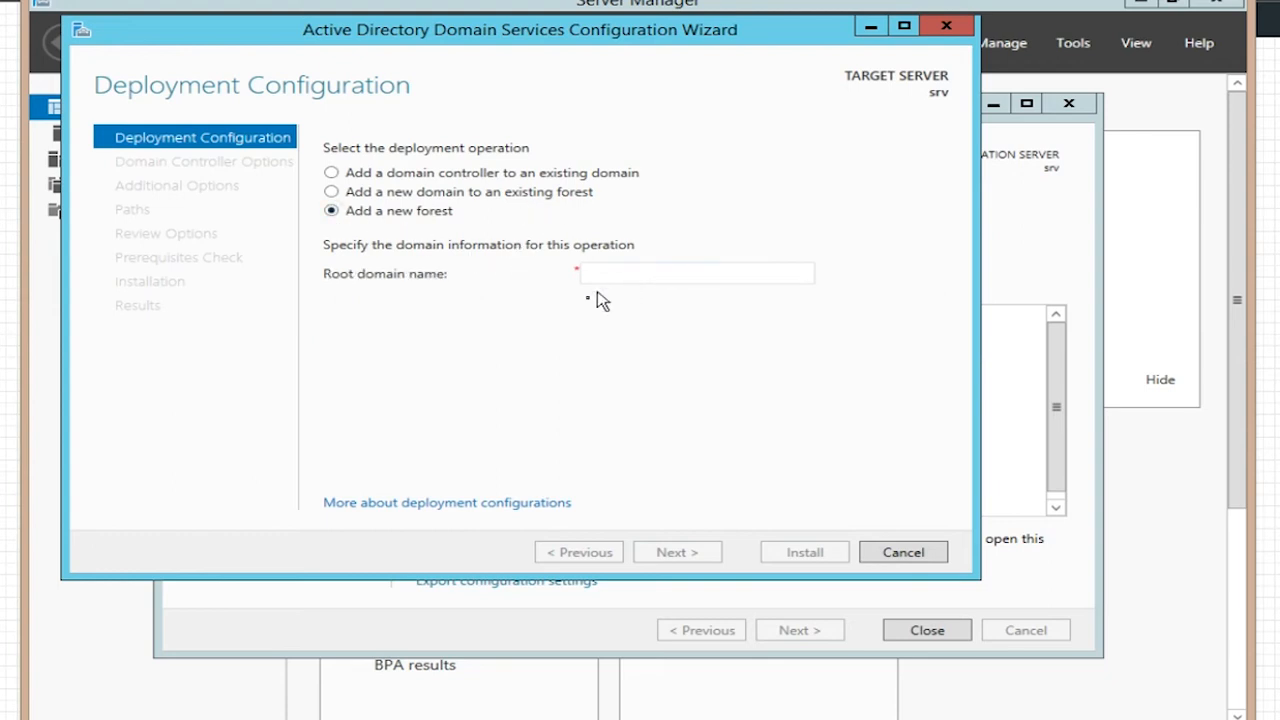
click(667, 270)
text(bpro.local)
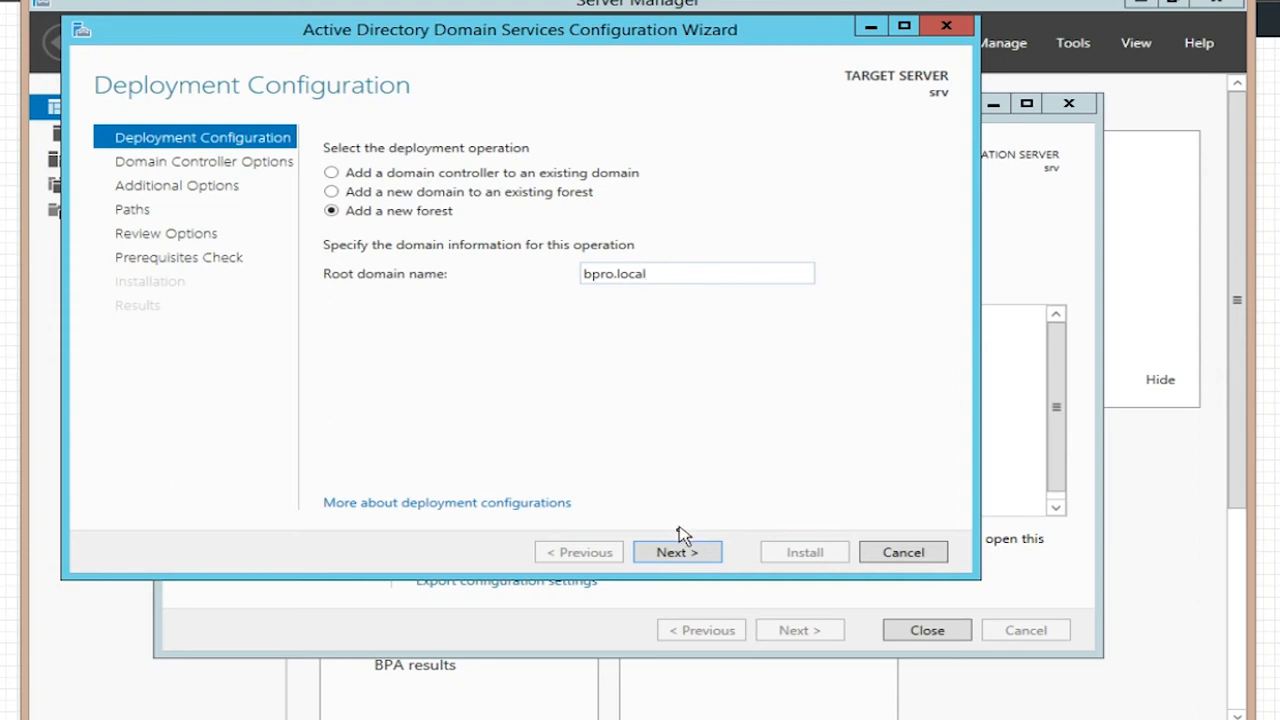
Step: Keep 2012 R2 functional levels and enter and confirm the DSRM password, reaching DNS Options
click(677, 556)
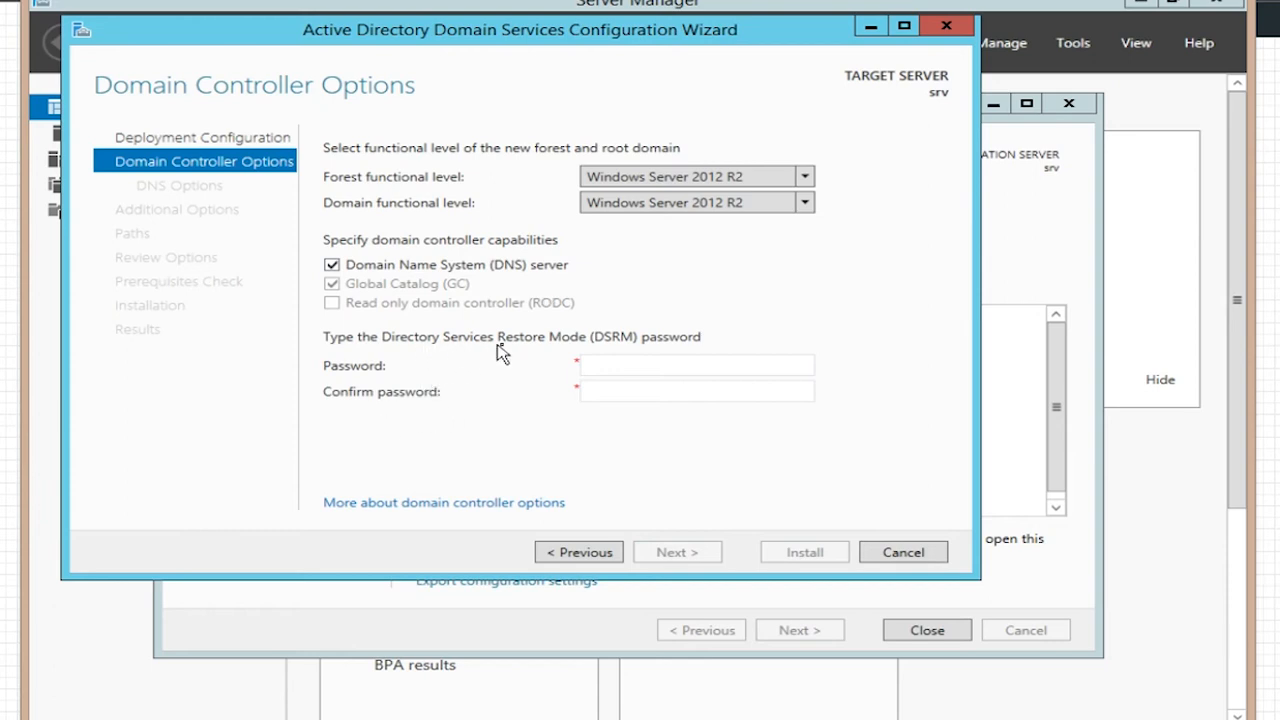
click(647, 367)
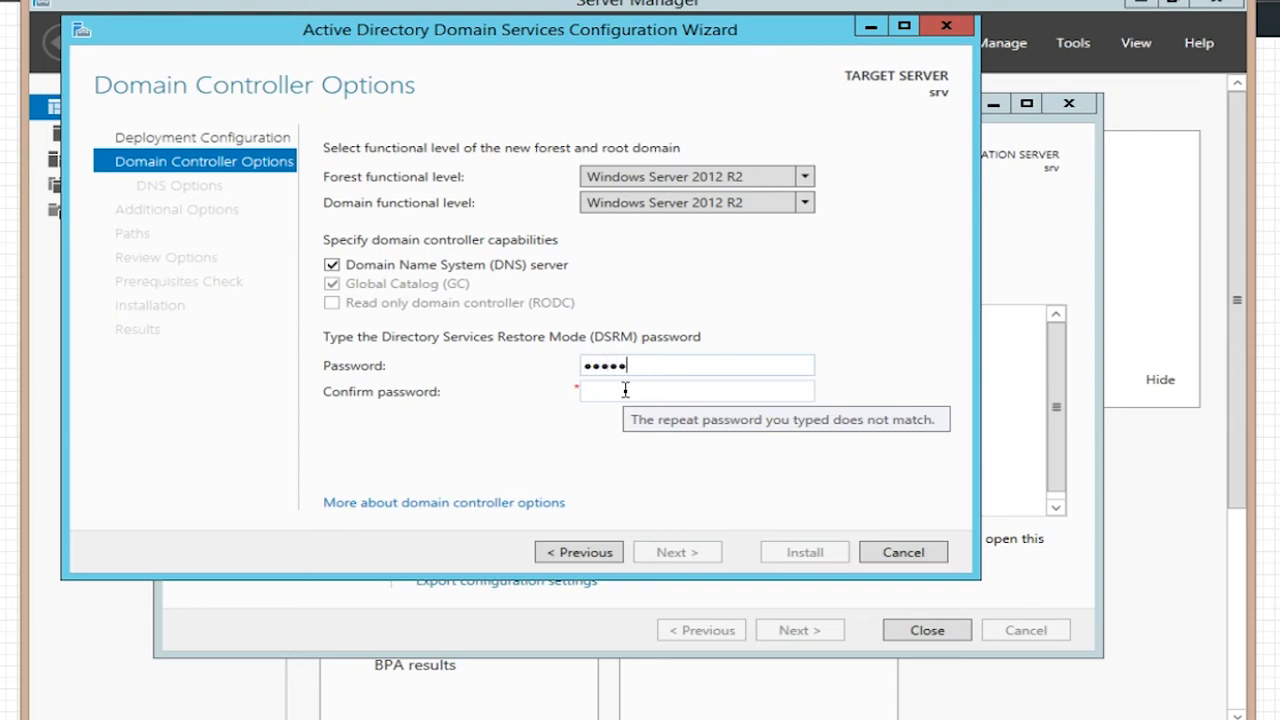
text(r)
key(BackSpace)
key(BackSpace)
key(BackSpace)
key(BackSpace)
key(BackSpace)
key(BackSpace)
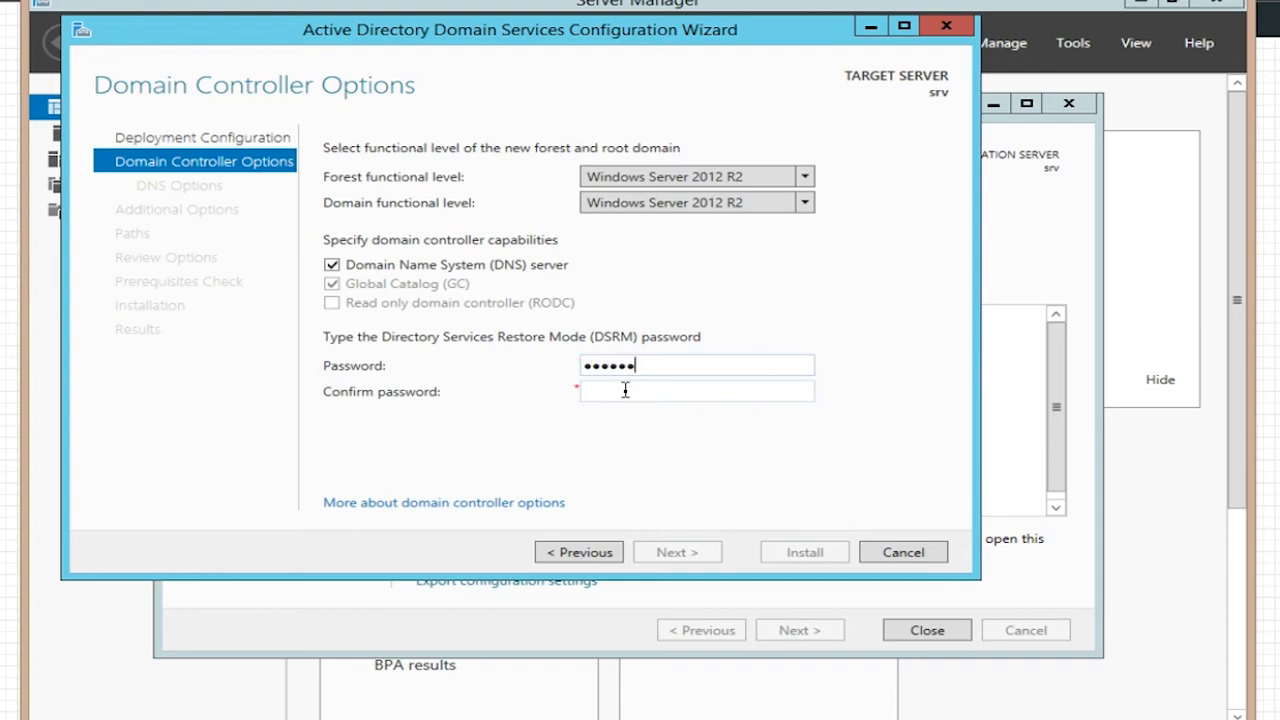
click(625, 390)
text(•••••••)
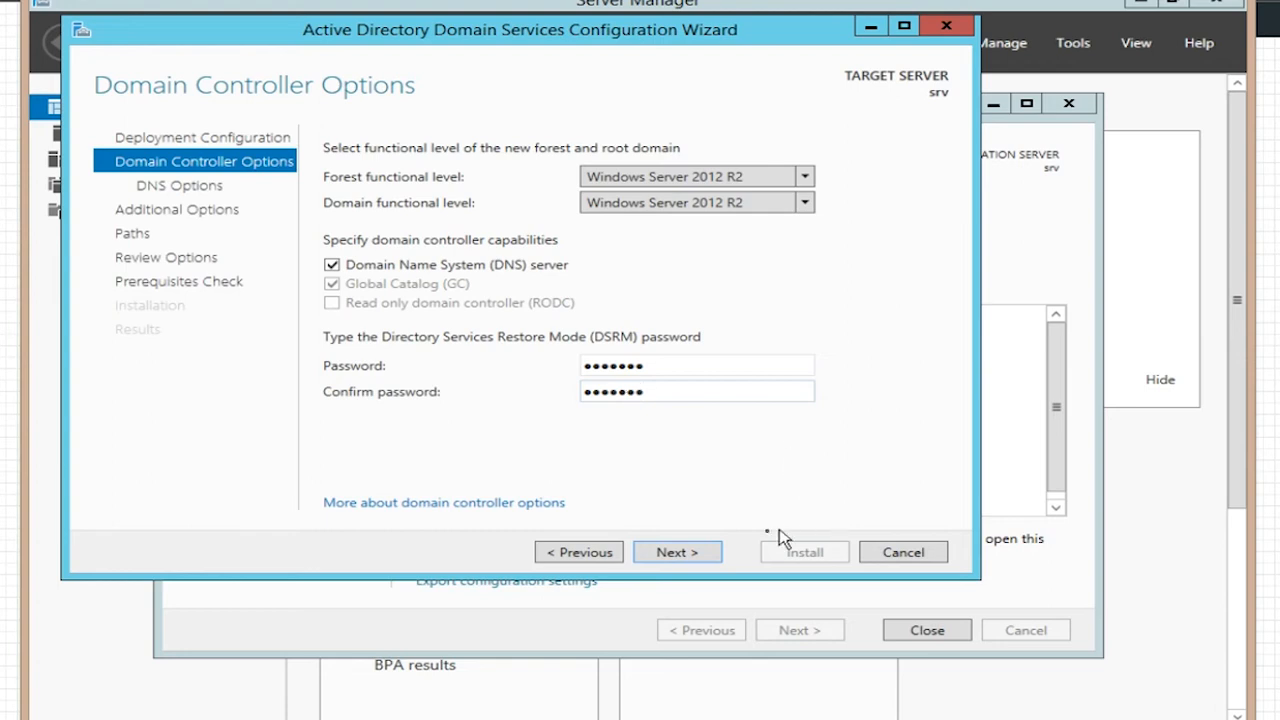
click(698, 556)
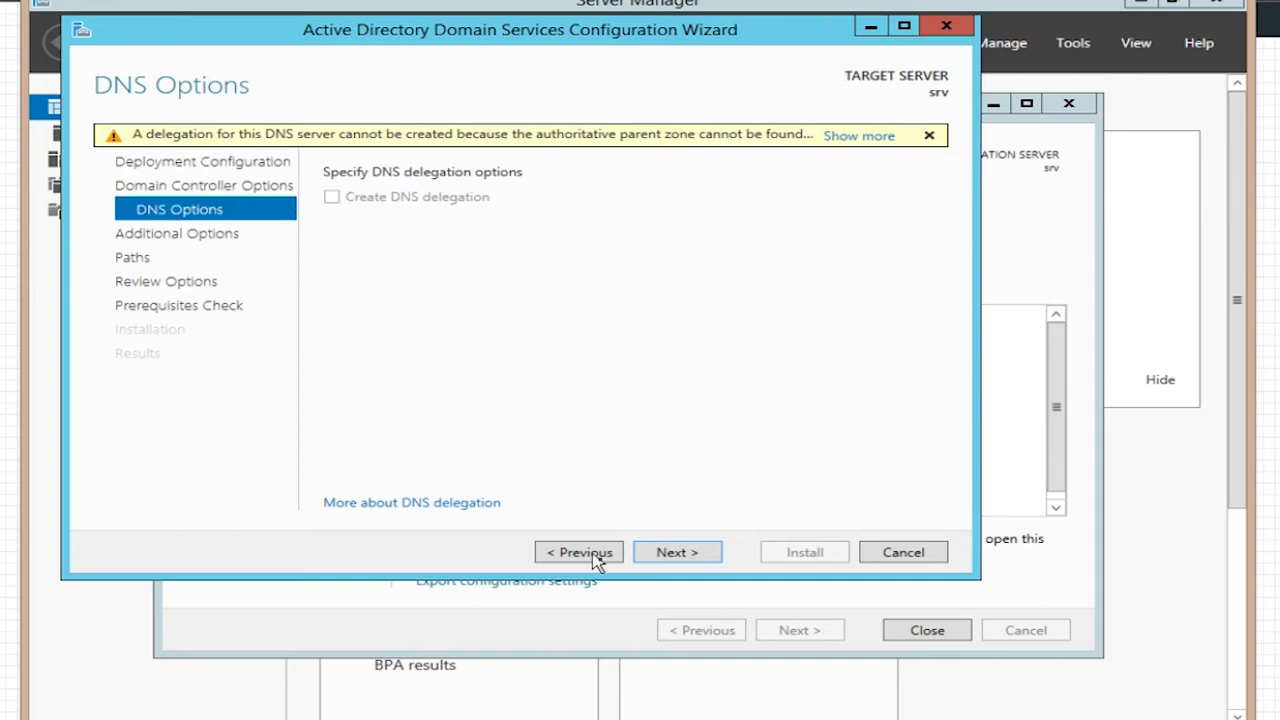
Step: Accept the DNS options, NetBIOS name BPRO, and default NTDS and SYSVOL paths
click(700, 556)
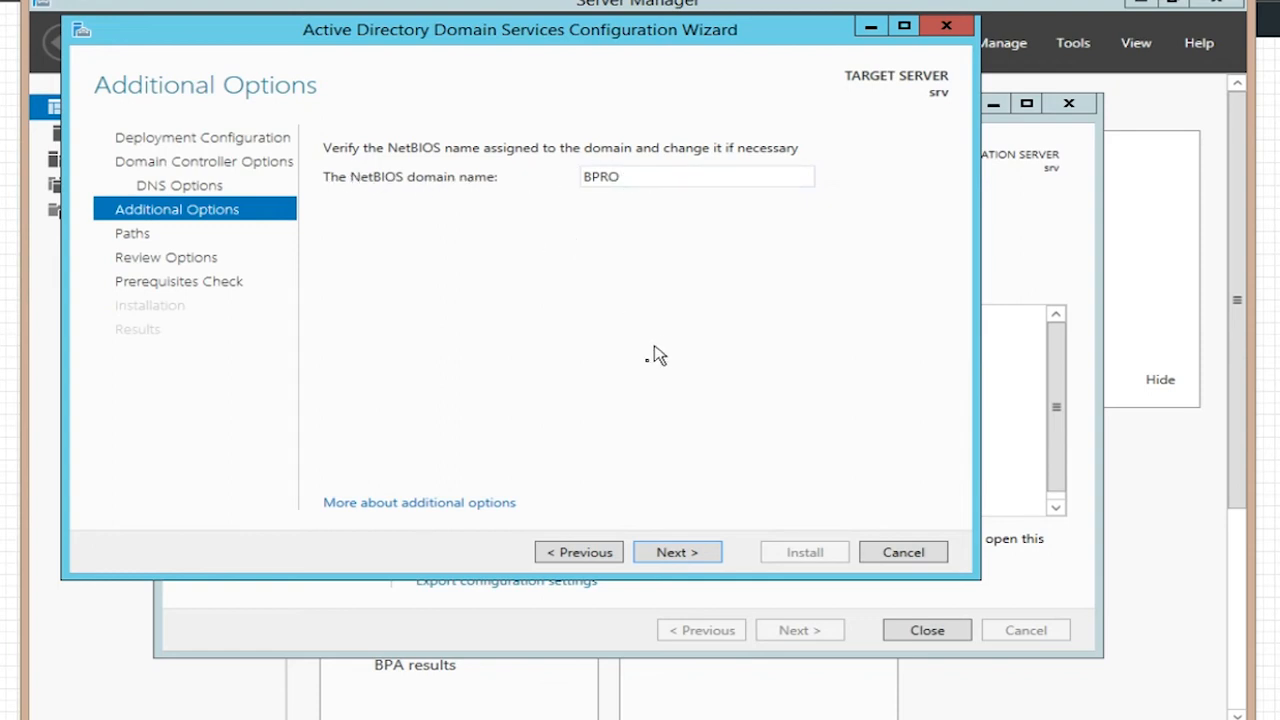
click(695, 558)
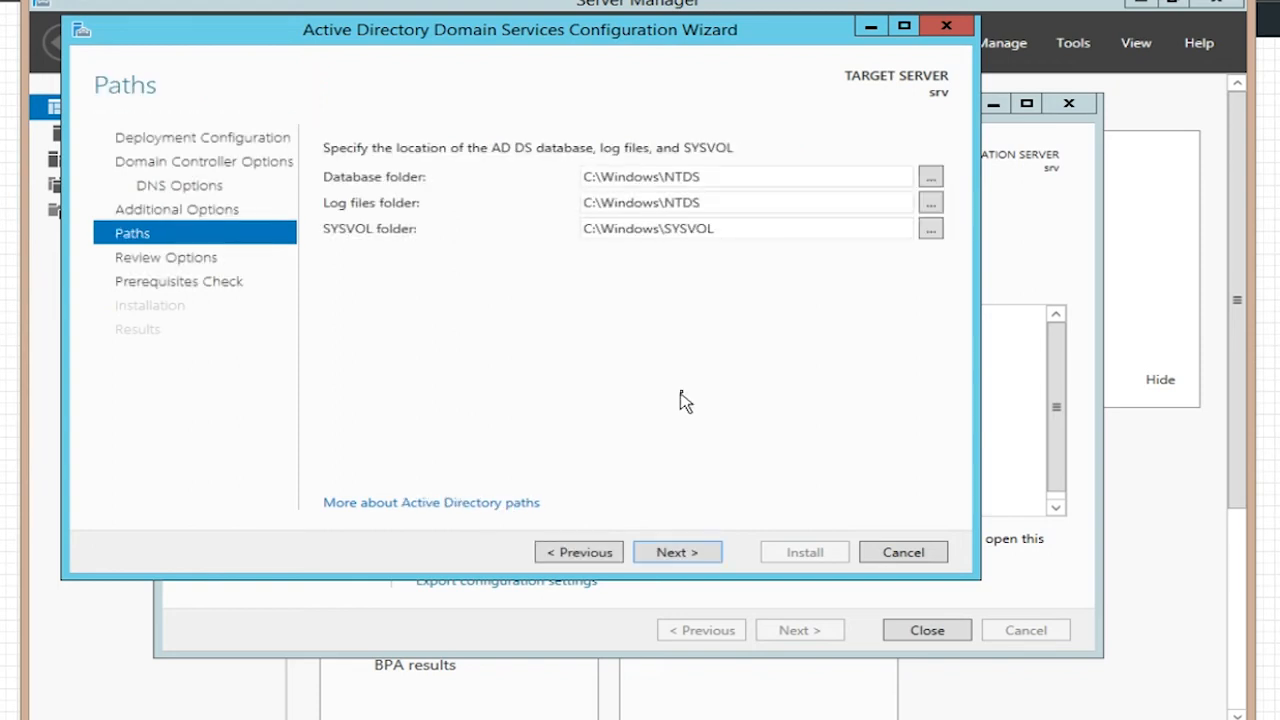
click(684, 554)
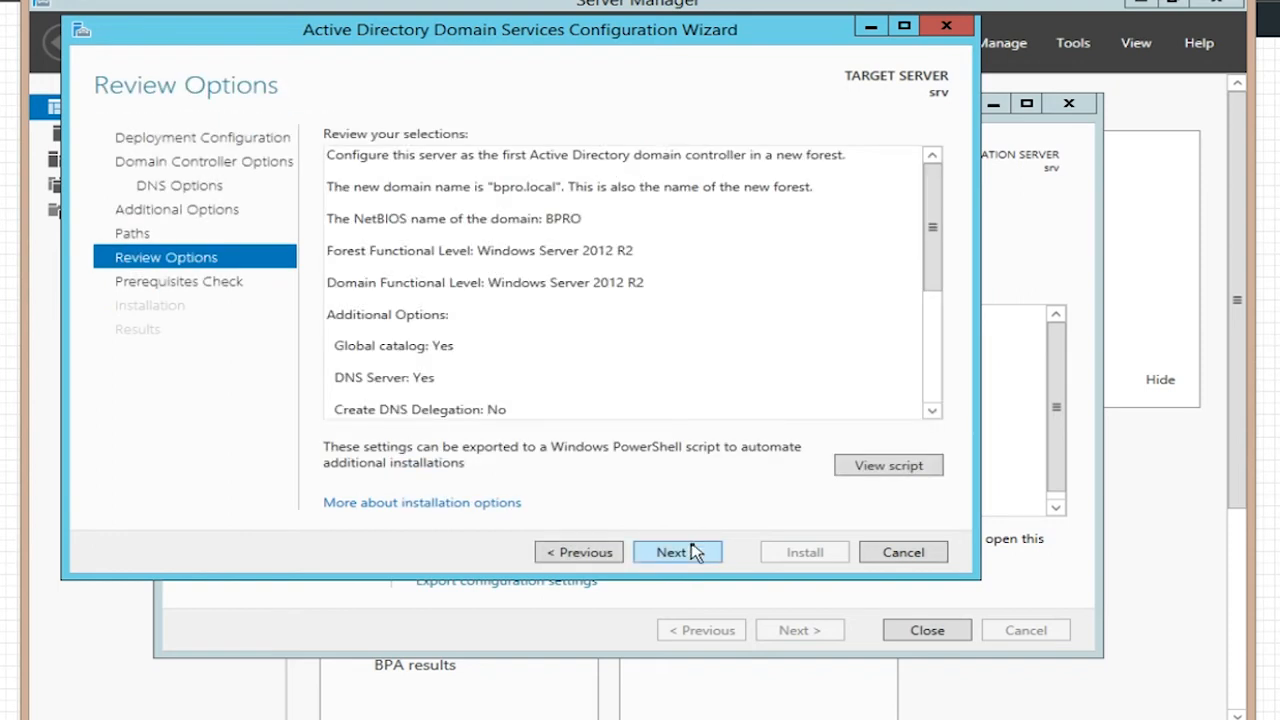
Step: Scroll through the reviewed settings and run the prerequisites check
drag(936, 274, 934, 409)
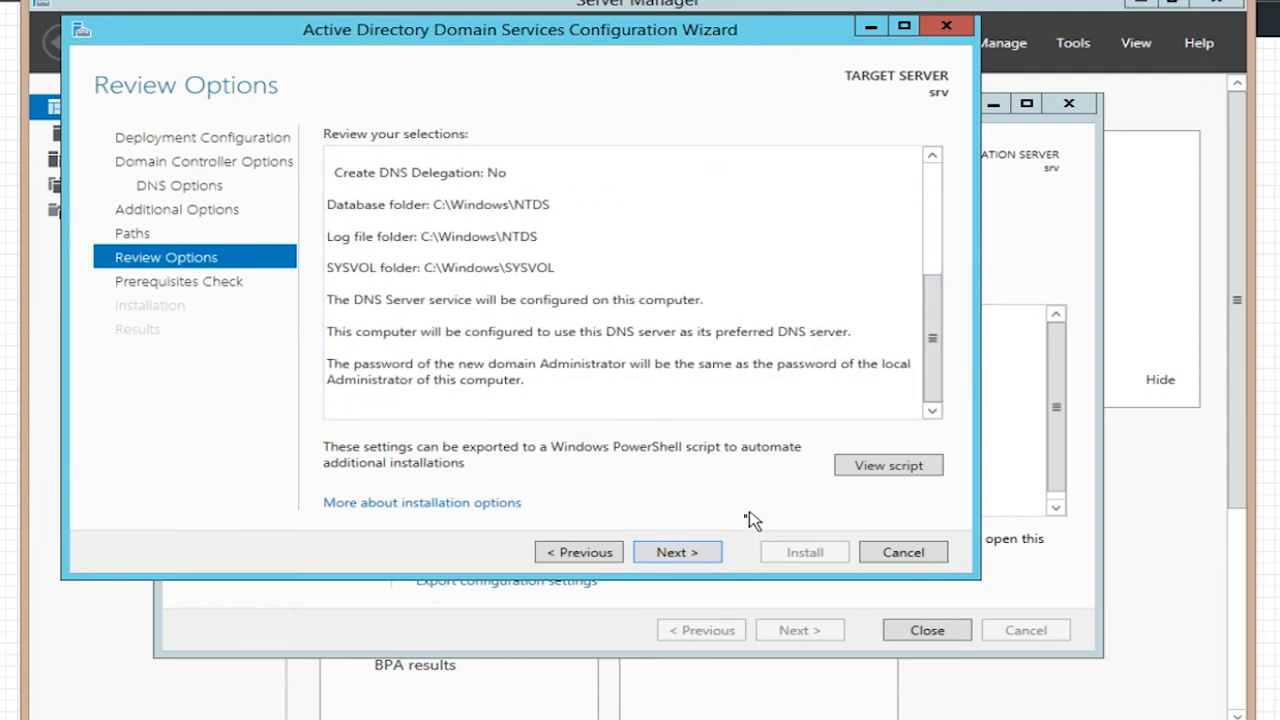
click(676, 552)
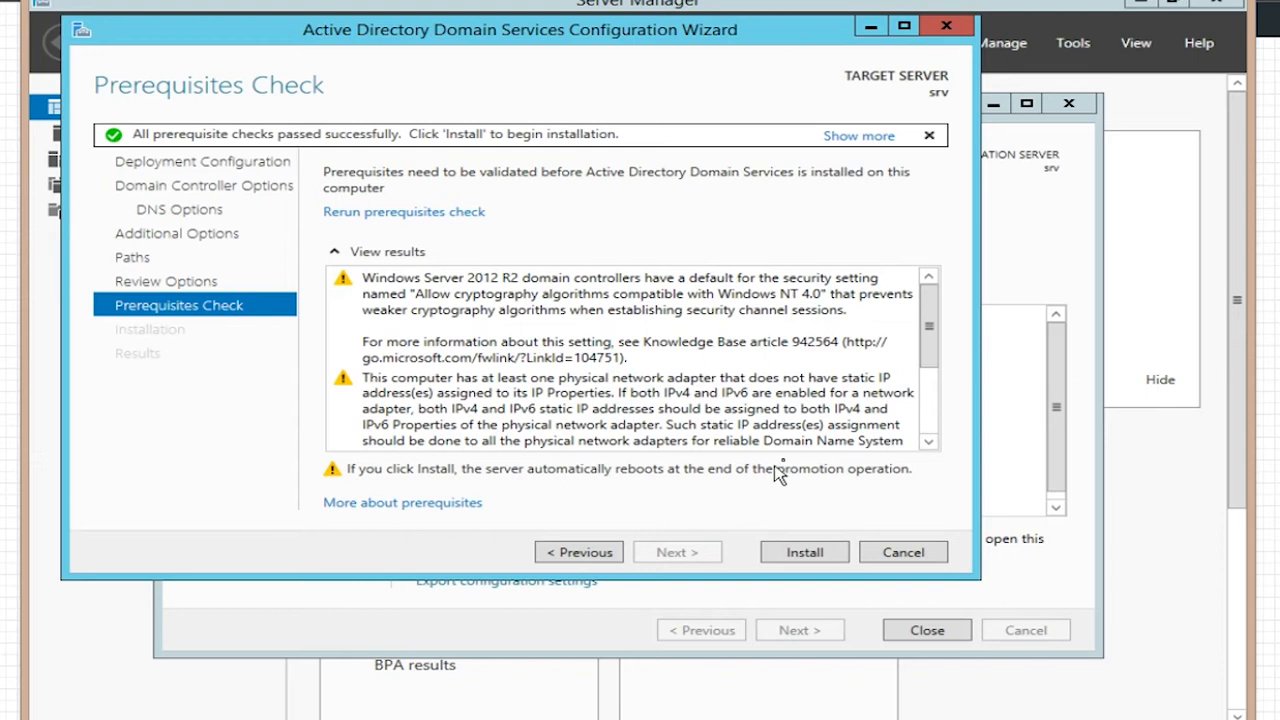
Step: Check the prerequisite results and install, promoting srv to a bpro.local domain controller
drag(932, 330, 930, 392)
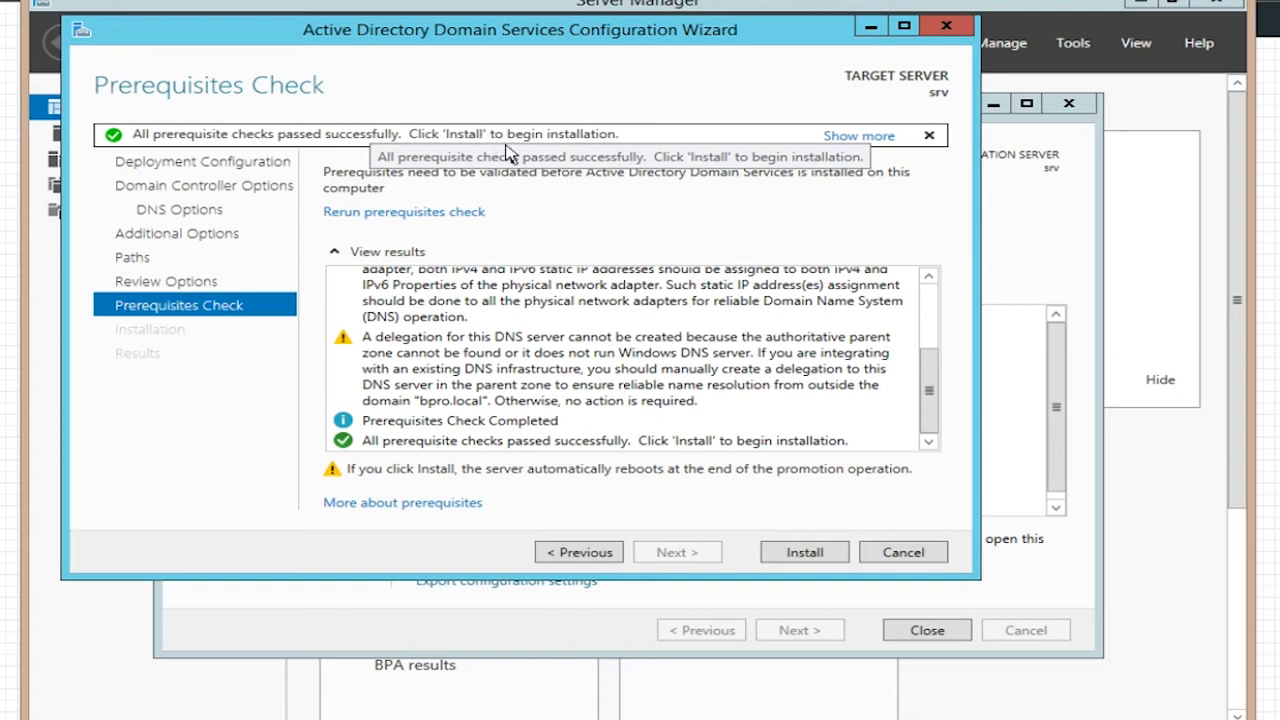
click(805, 555)
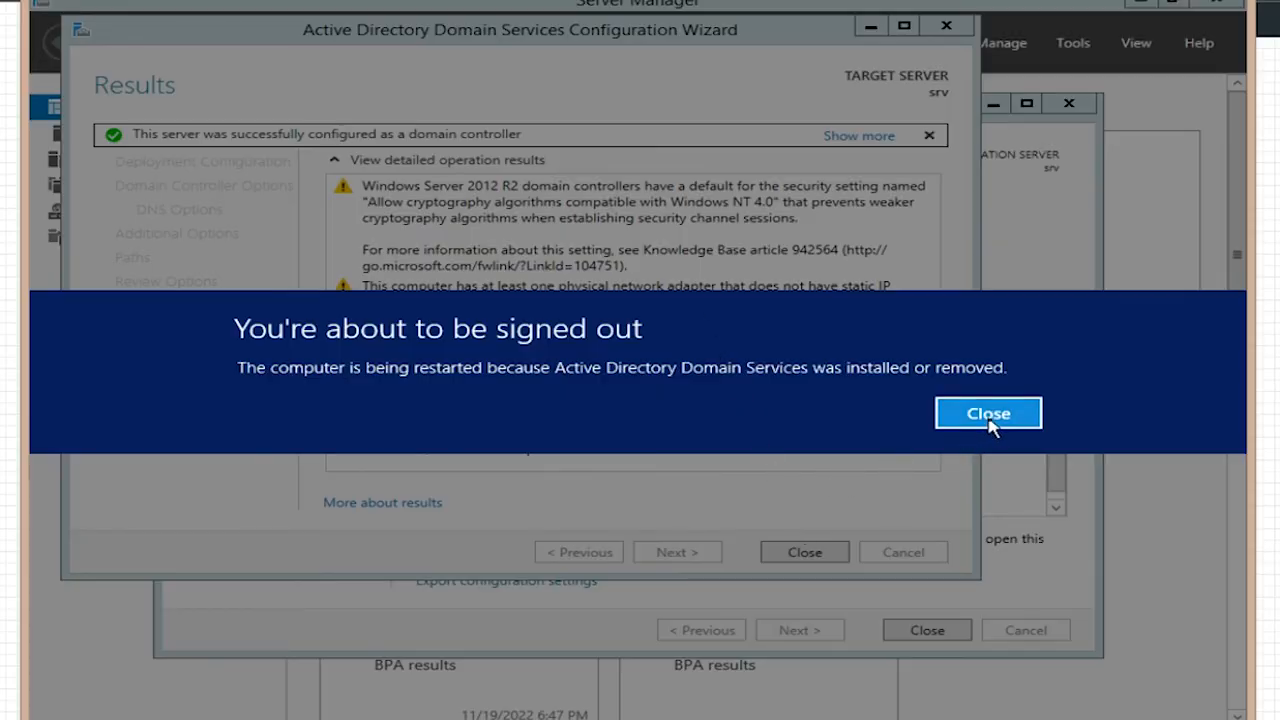
Step: Dismiss the sign-out notice and close the AD DS configuration results so srv reboots
click(990, 420)
click(803, 554)
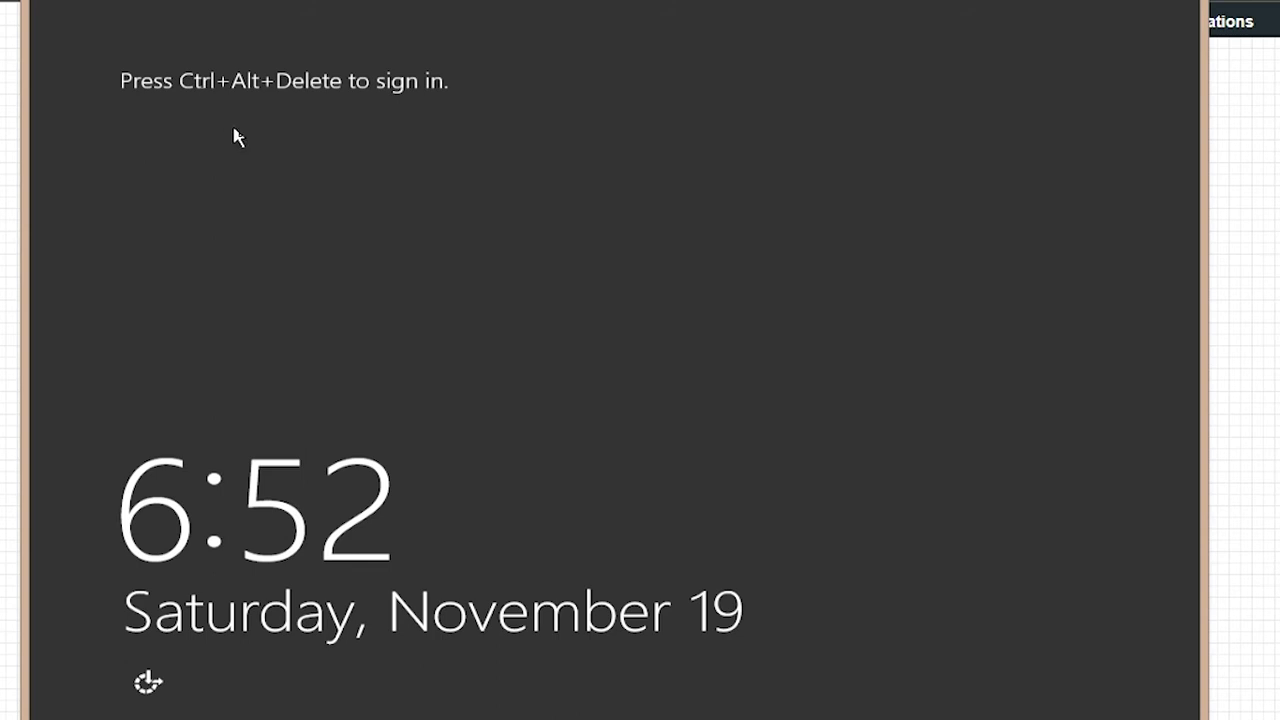
Step: Sign in as the BPRO administrator, retrying with the correct password after an incorrect-password message
click(42, 0)
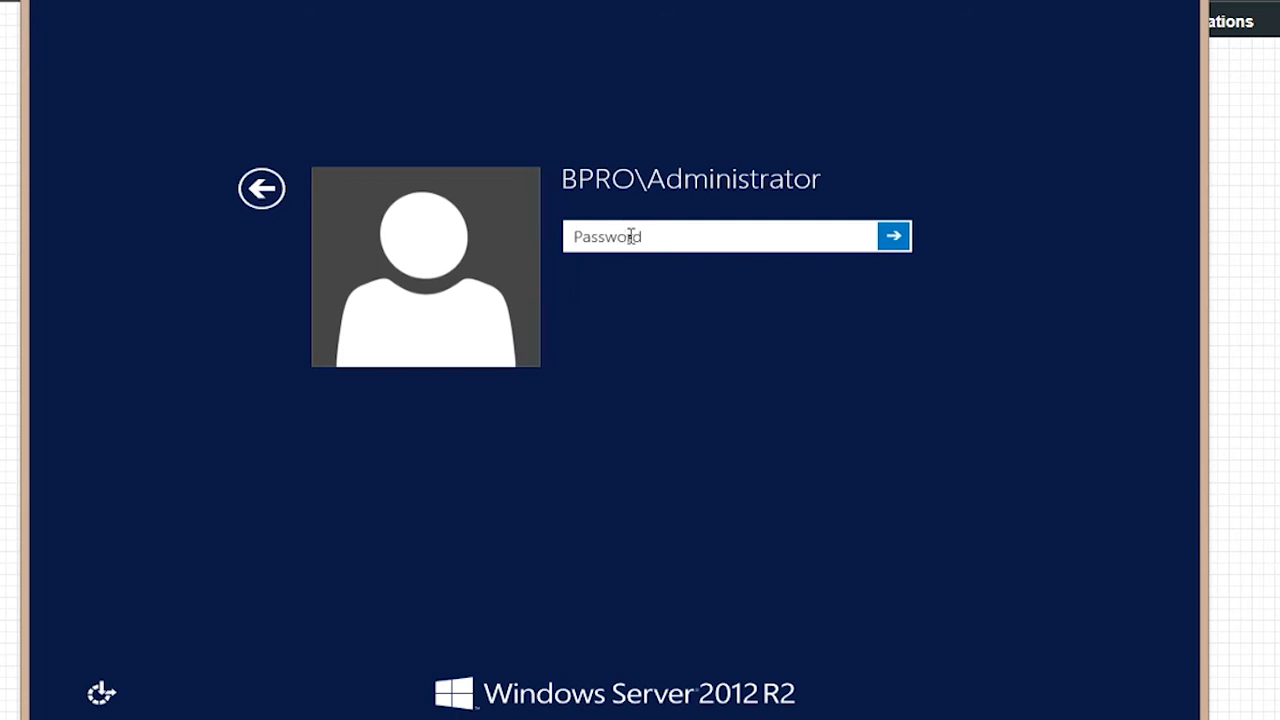
text(P)
key(Return)
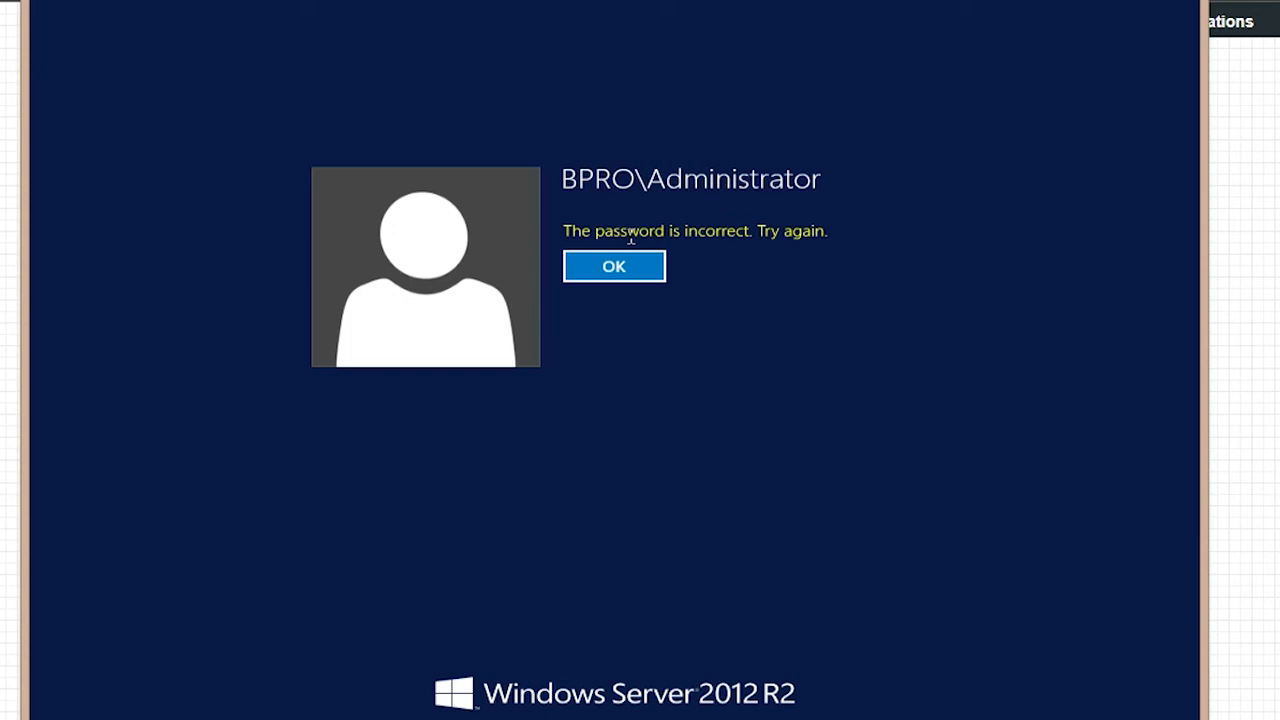
key(Return)
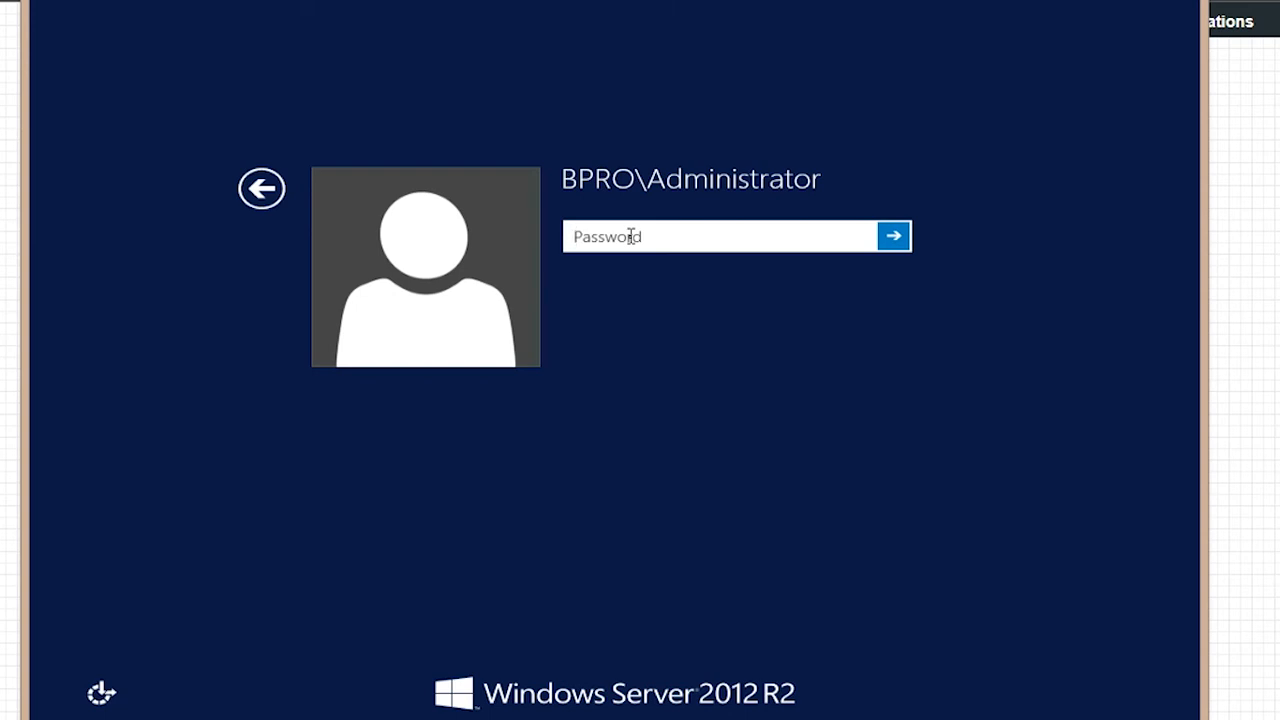
text(Pa$$w0rd)
click(891, 240)
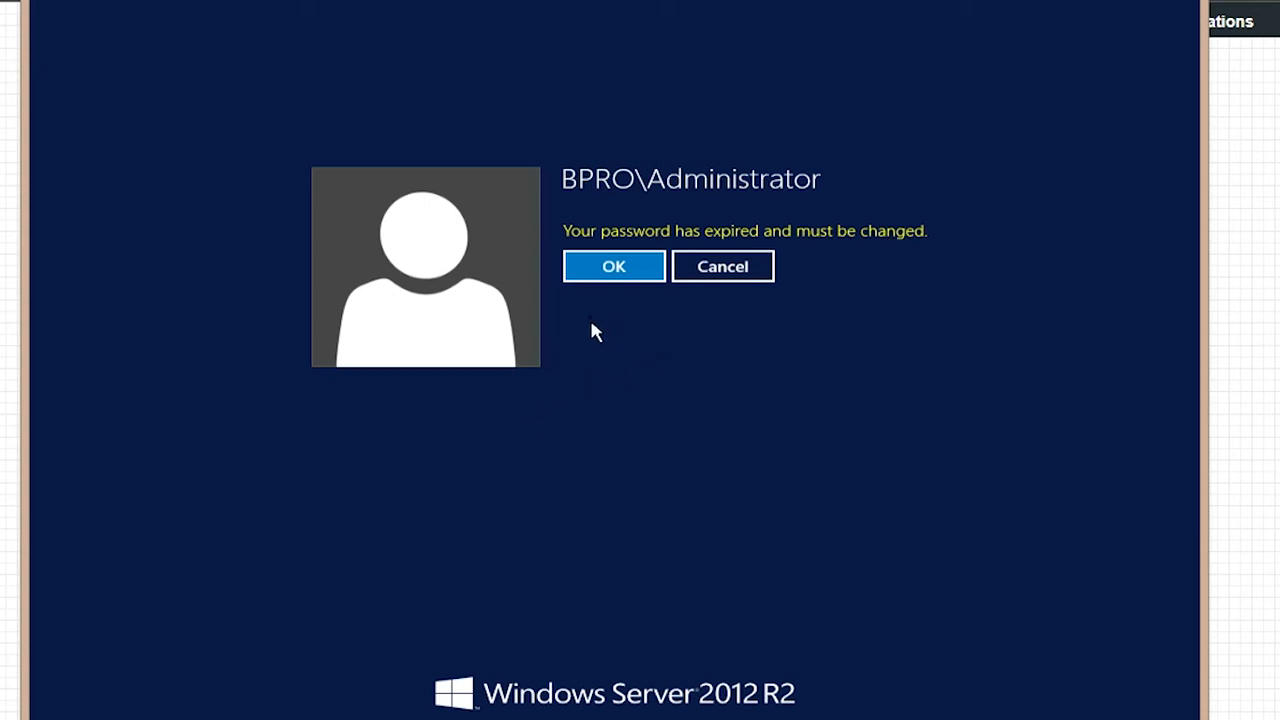
Step: Replace the expired administrator password with a new, confirmed one and complete sign-in
click(609, 267)
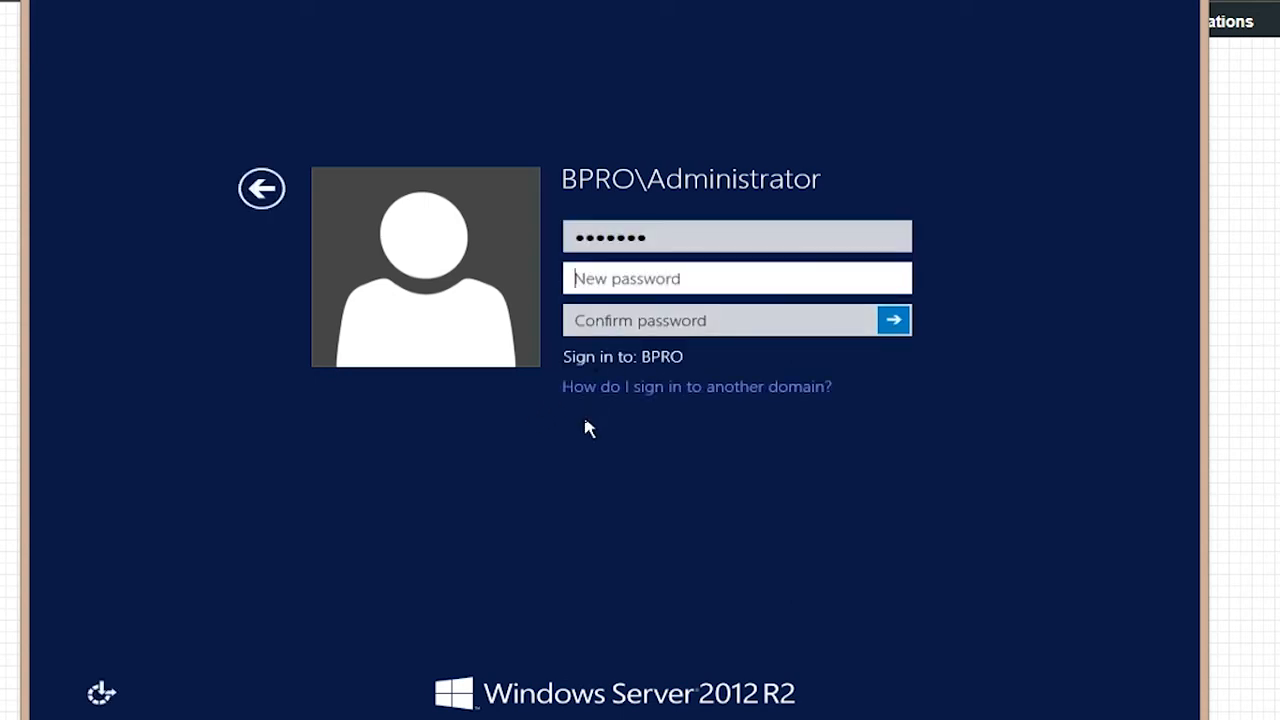
click(641, 279)
text(•)
key(Tab)
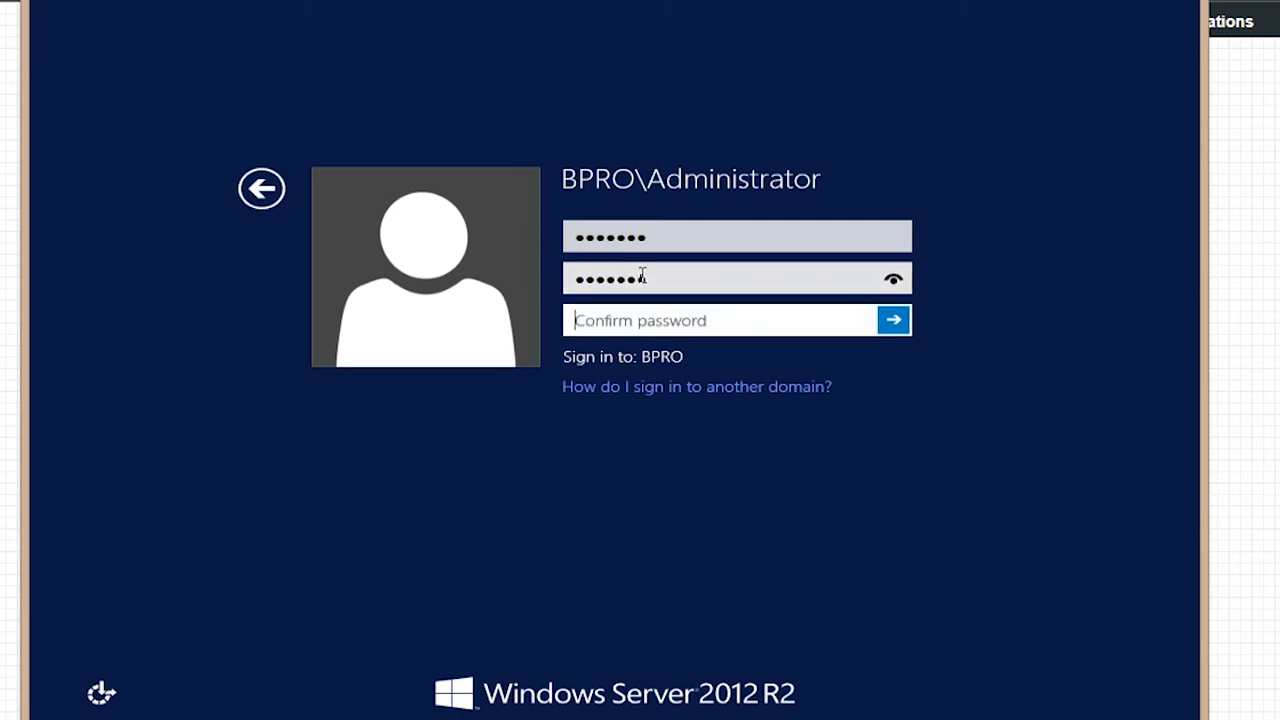
text(•)
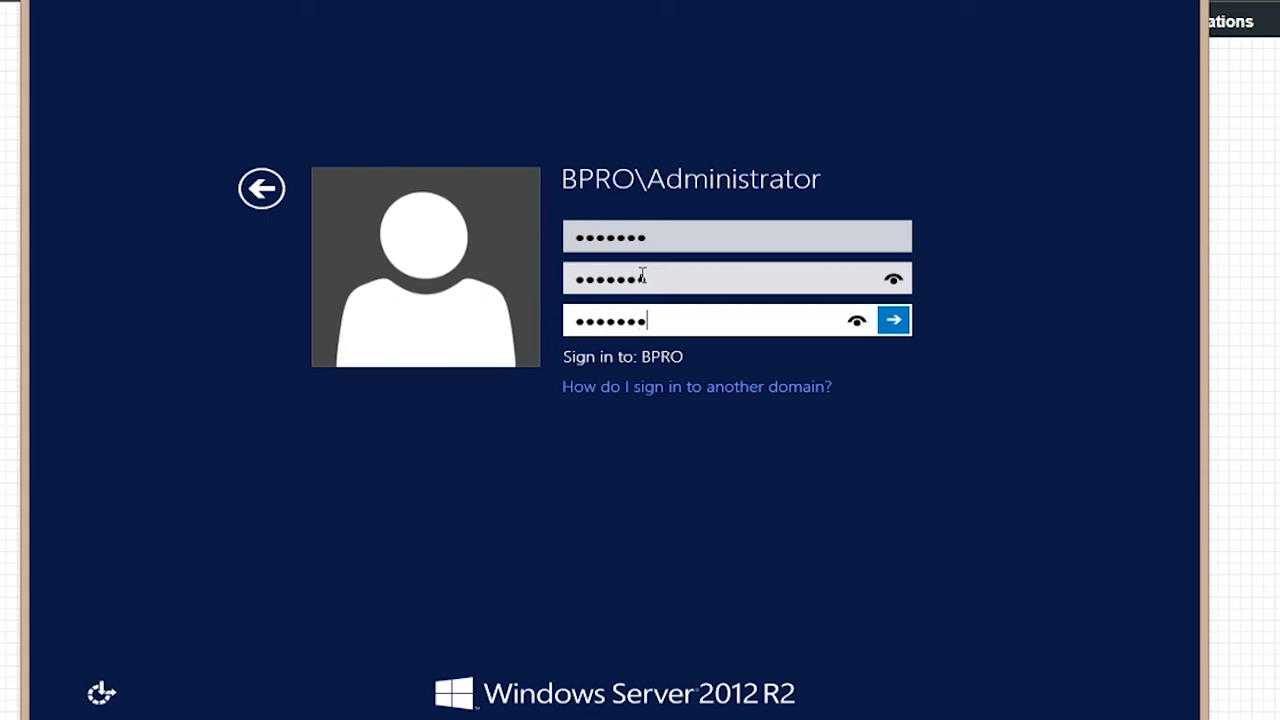
key(Return)
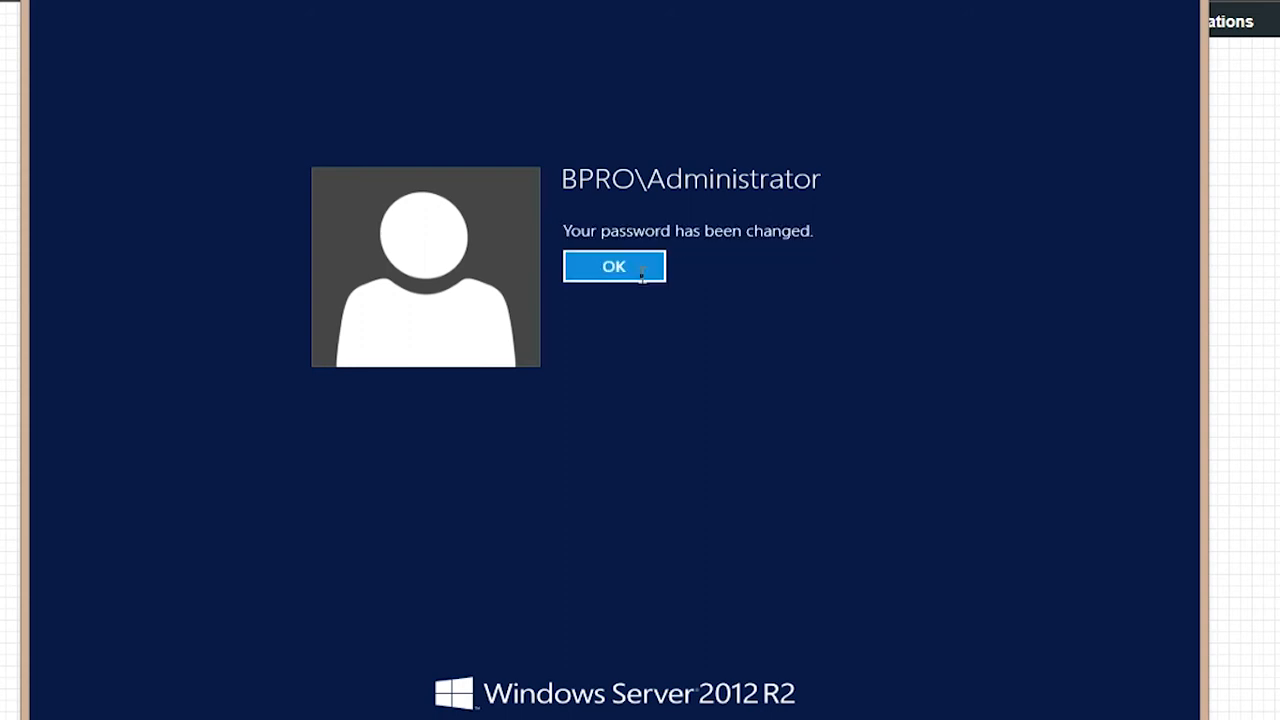
click(642, 275)
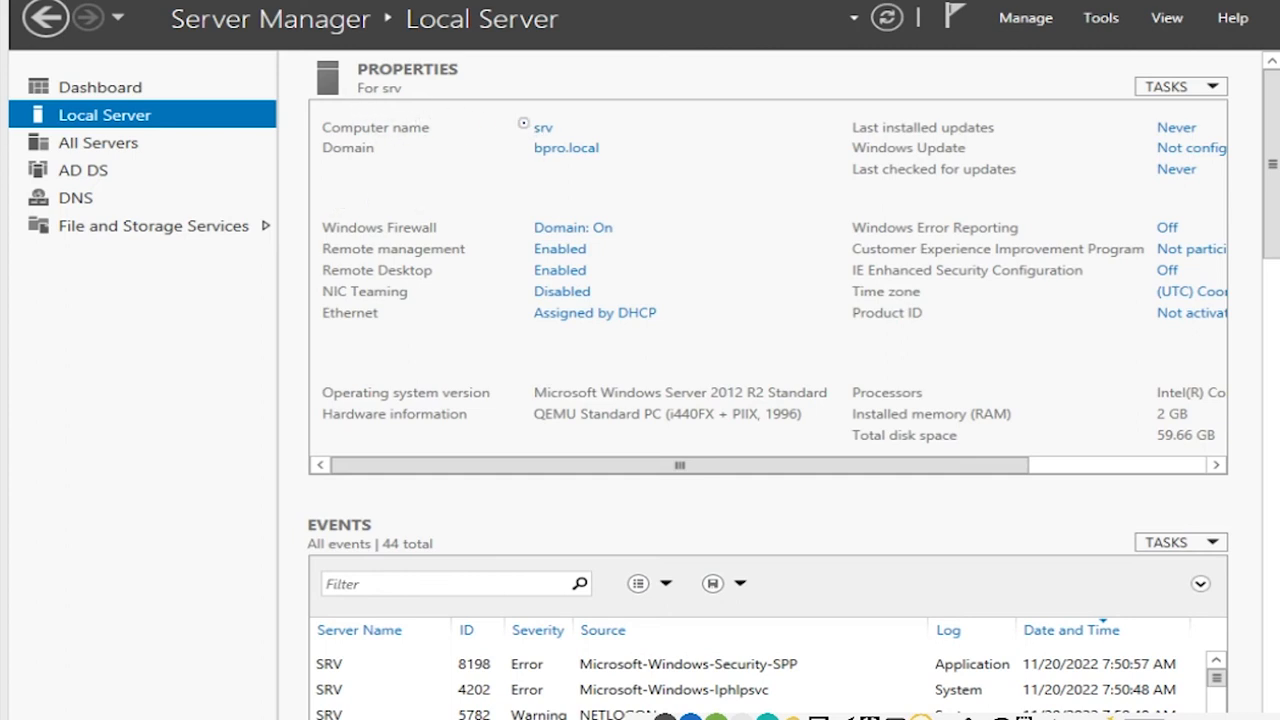
Step: Circle the srv computer name, tick the Domain firewall status, and circle Assigned by DHCP
mouse_move(562, 117)
mouse_down()
mouse_move(529, 129)
mouse_move(576, 130)
mouse_move(556, 117)
mouse_move(588, 180)
mouse_move(506, 168)
mouse_move(552, 133)
mouse_move(615, 148)
mouse_move(618, 162)
mouse_up()
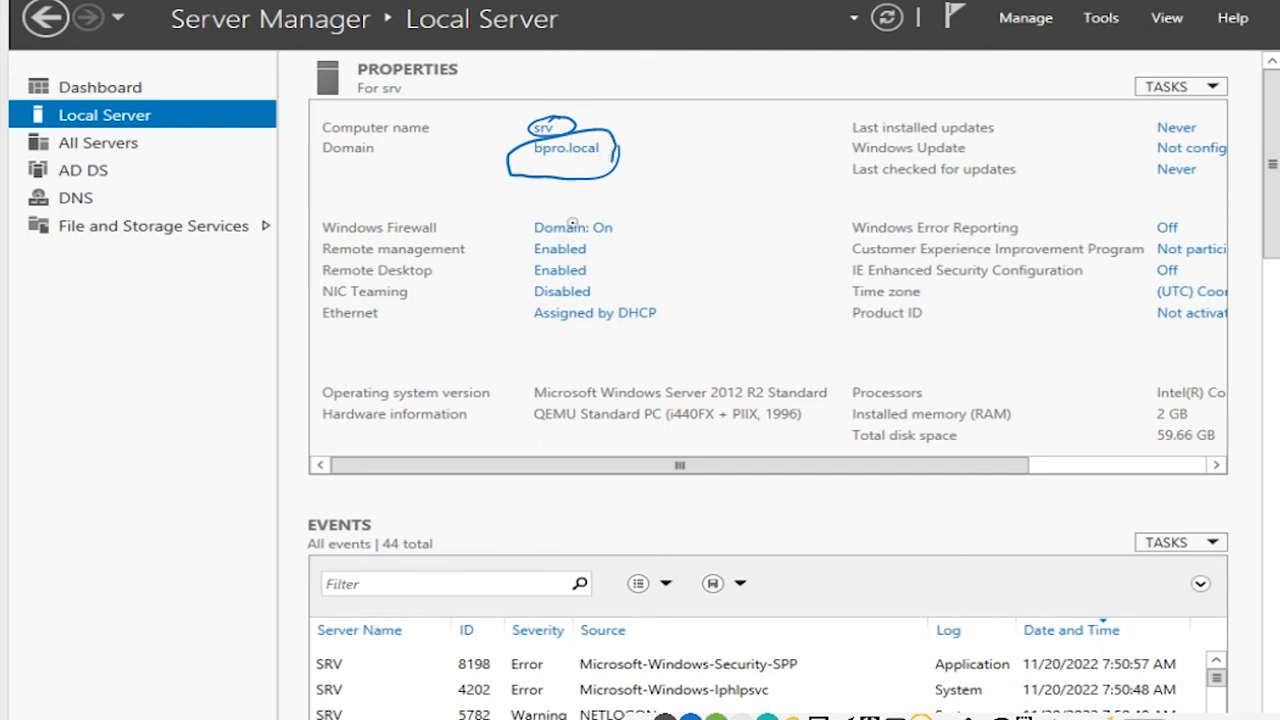
drag(614, 234, 643, 217)
mouse_move(515, 312)
mouse_down()
mouse_move(663, 286)
mouse_move(612, 346)
mouse_move(493, 348)
mouse_move(520, 309)
mouse_up()
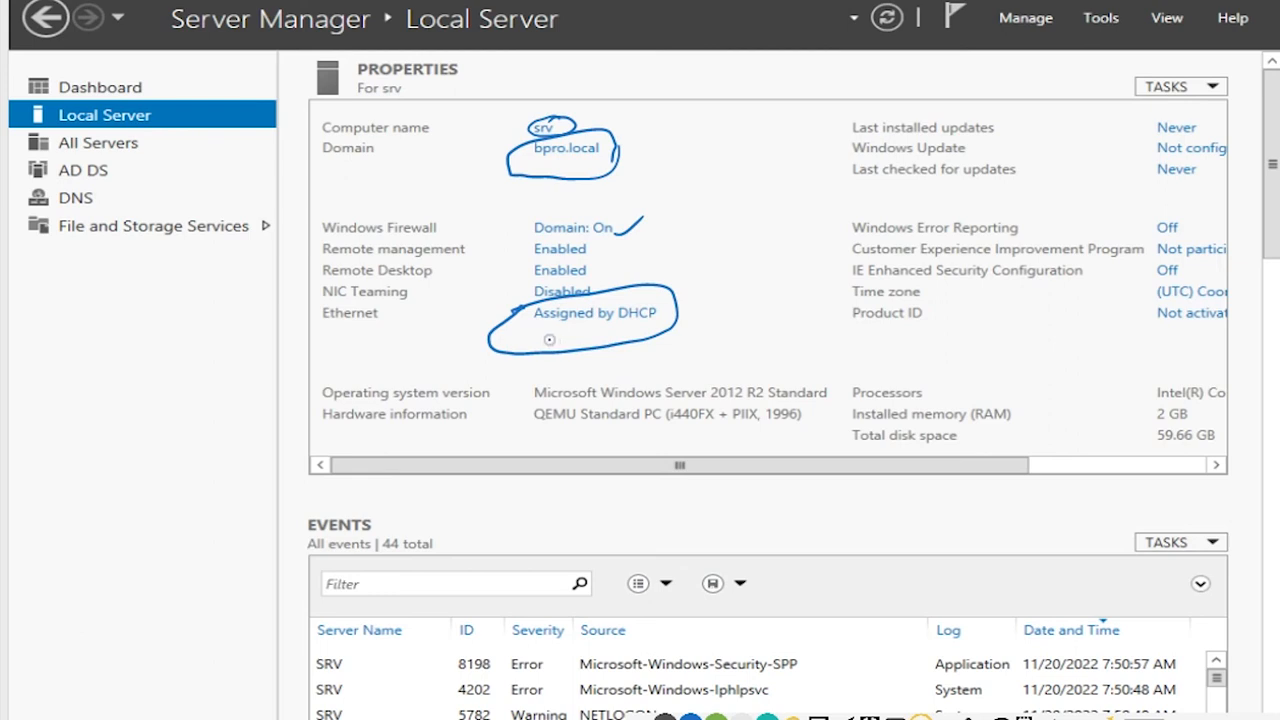
Step: Handwrite arrowed to-do notes in the left pane: IP Add., users, and service acct
mouse_move(70, 375)
mouse_down()
mouse_move(152, 350)
mouse_move(163, 333)
mouse_move(218, 340)
mouse_move(255, 288)
mouse_up()
click(266, 318)
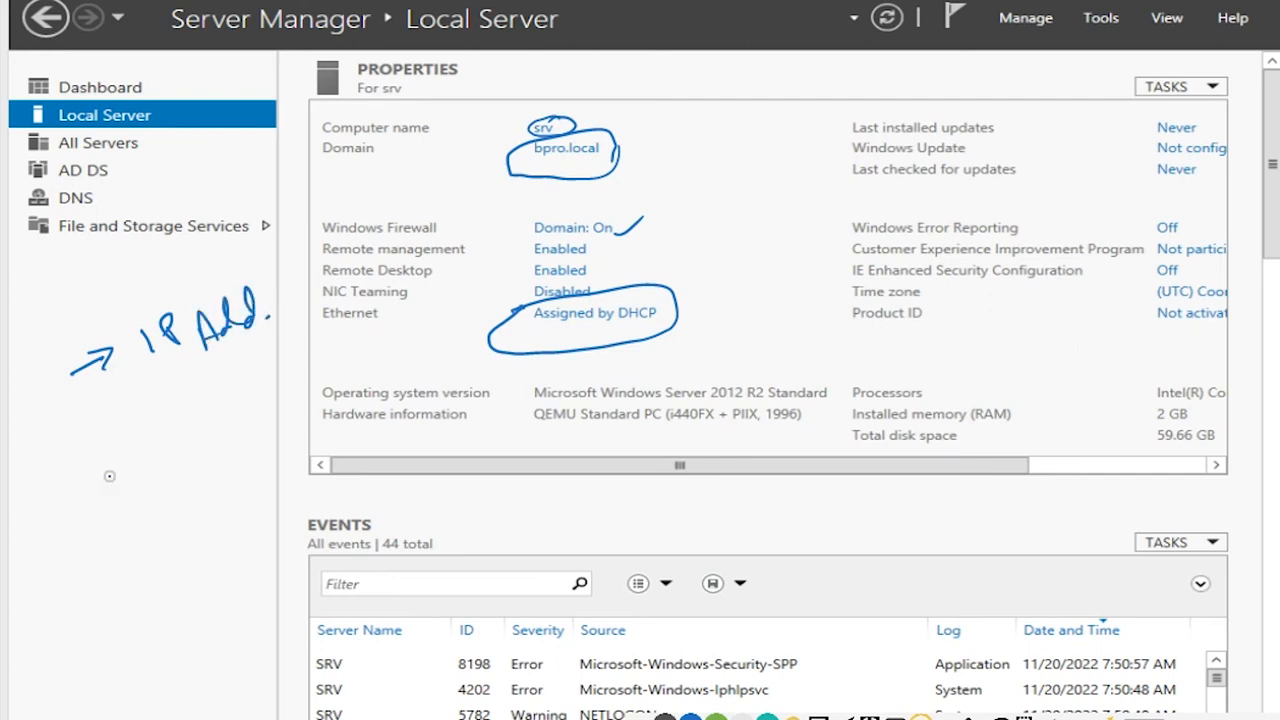
mouse_move(96, 437)
mouse_down()
mouse_move(257, 376)
mouse_move(264, 358)
mouse_move(263, 397)
mouse_up()
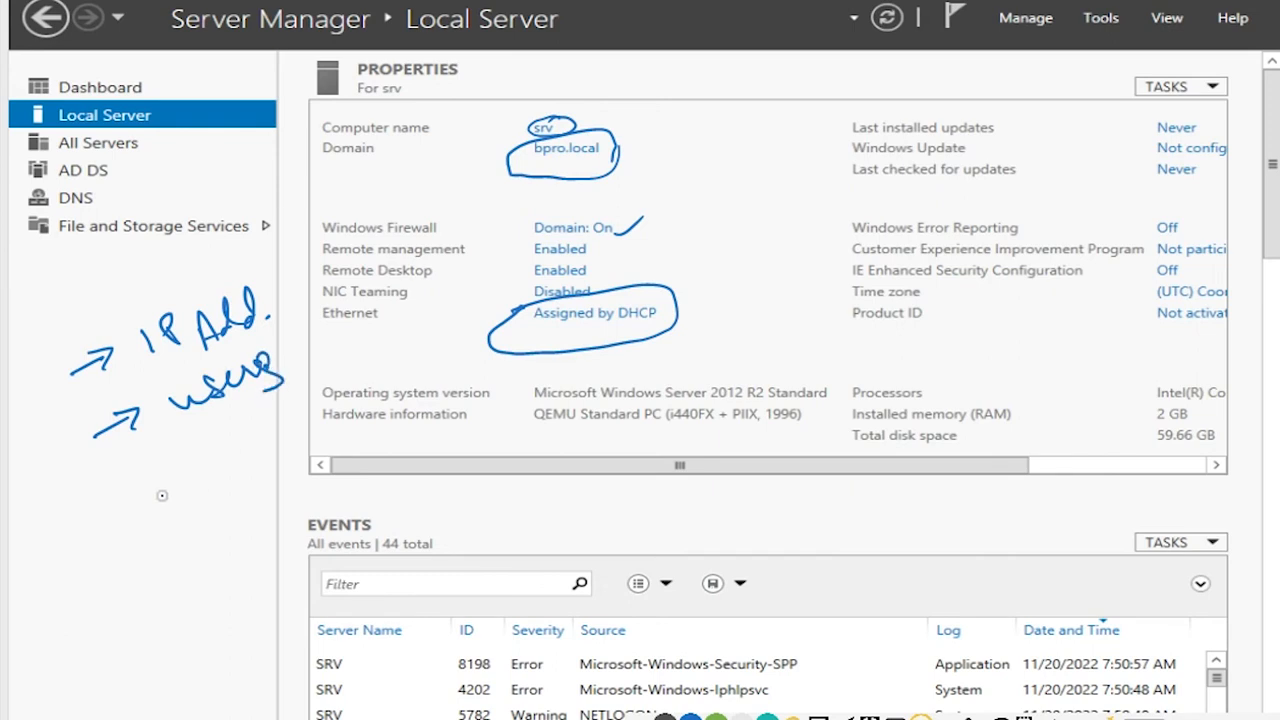
mouse_move(196, 436)
mouse_down()
mouse_move(202, 450)
mouse_move(244, 452)
mouse_move(268, 426)
mouse_move(317, 417)
mouse_move(340, 386)
mouse_move(400, 364)
mouse_up()
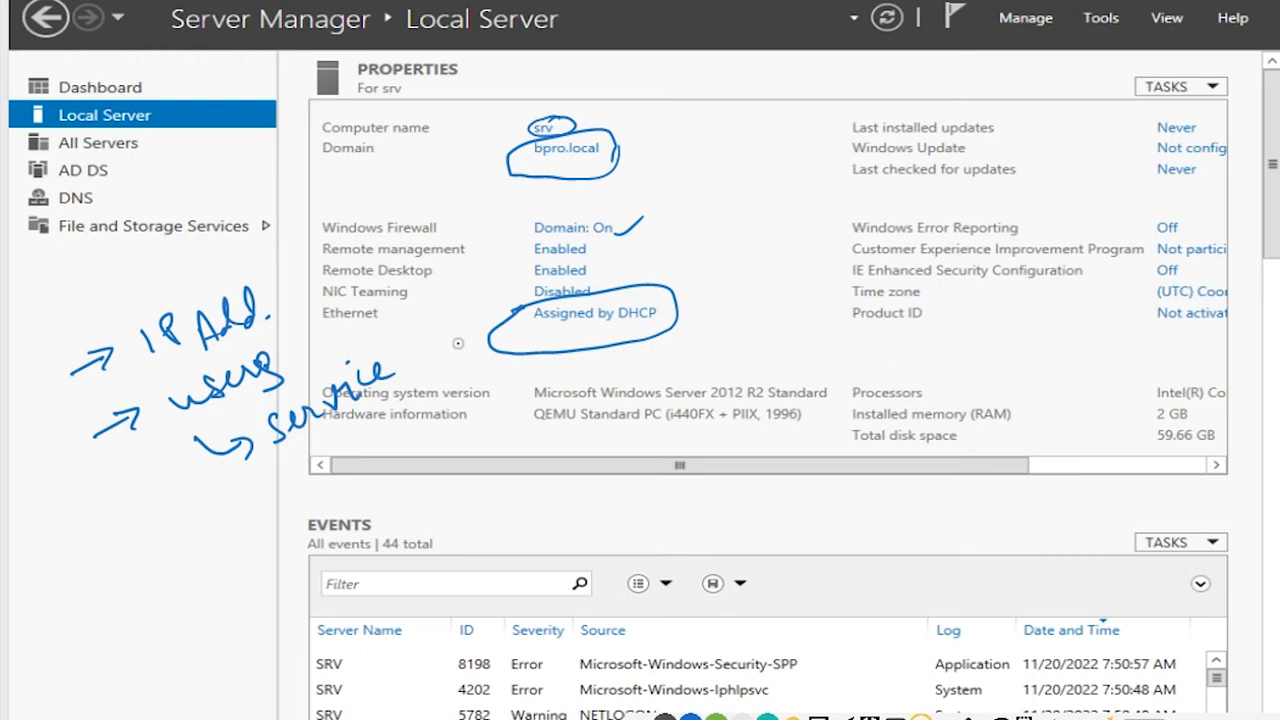
drag(392, 421, 492, 366)
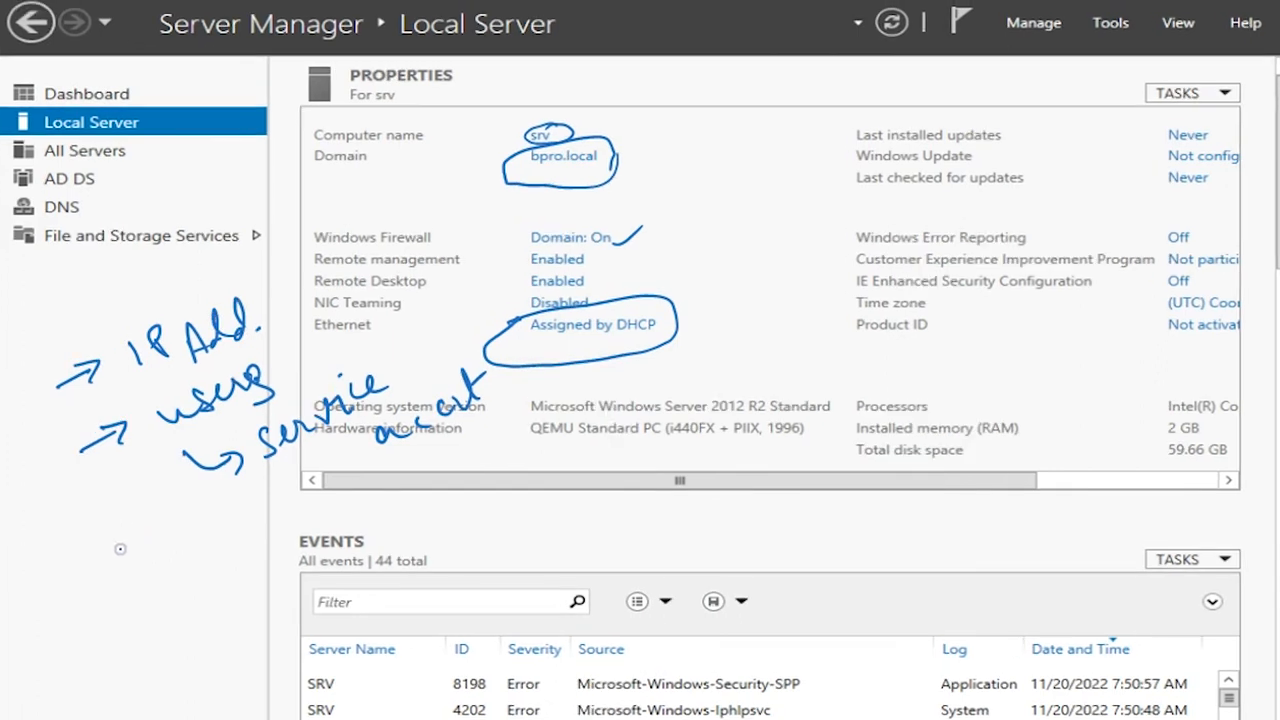
Step: Write arrowed wmi and palo alto notes, followed by a small arrow and circle
mouse_move(126, 563)
mouse_down()
mouse_move(163, 541)
mouse_move(158, 556)
mouse_up()
drag(198, 534, 380, 452)
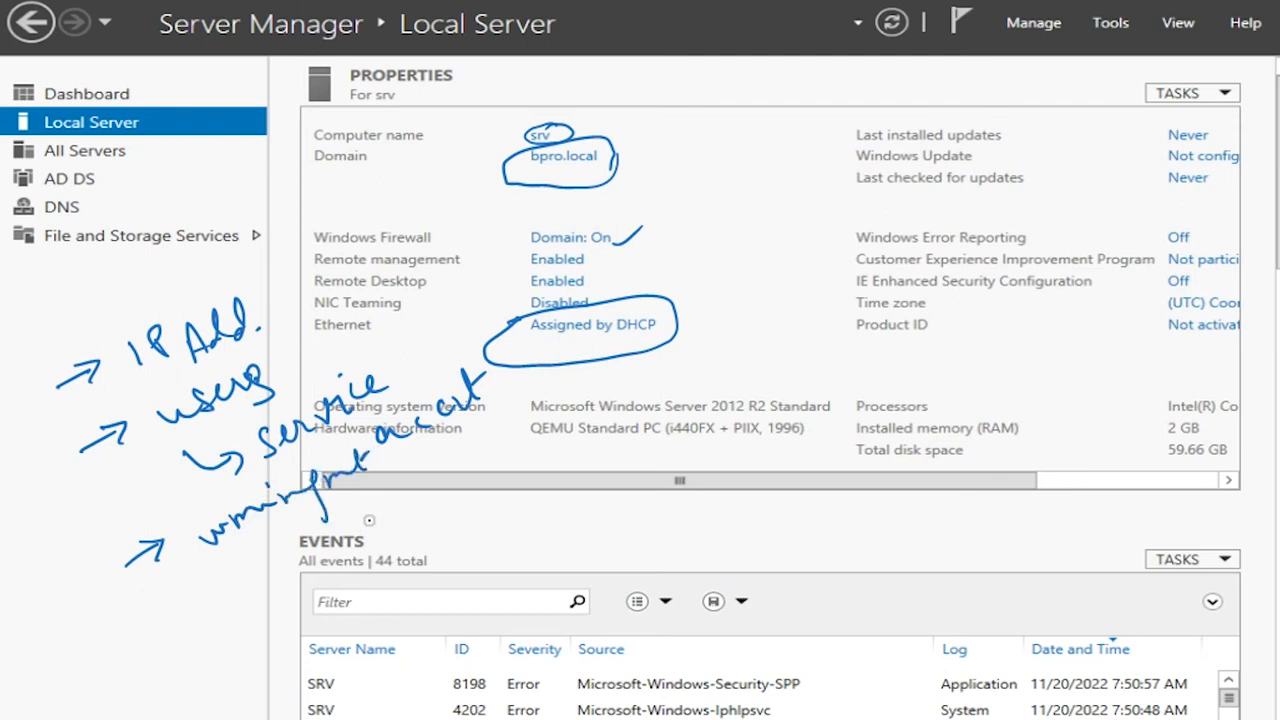
mouse_move(370, 505)
mouse_down()
mouse_move(420, 508)
mouse_move(510, 464)
mouse_up()
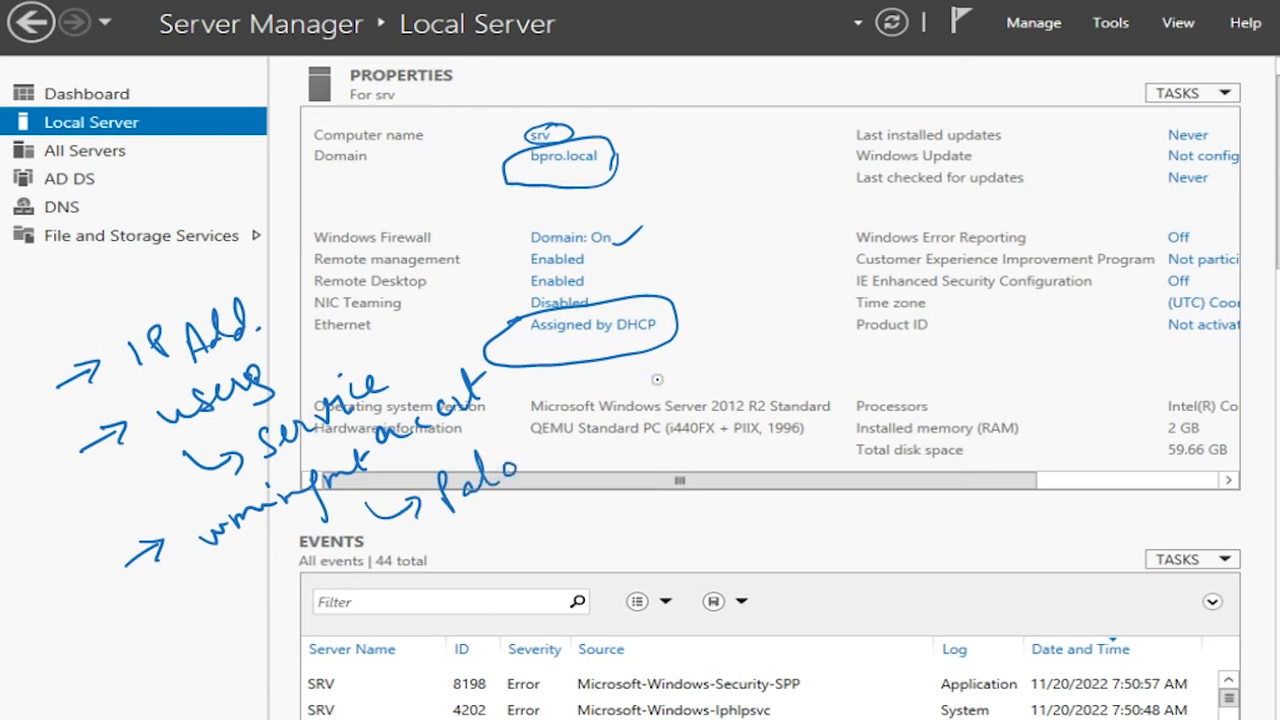
mouse_move(562, 442)
mouse_down()
mouse_move(548, 450)
mouse_move(565, 412)
mouse_move(632, 408)
mouse_up()
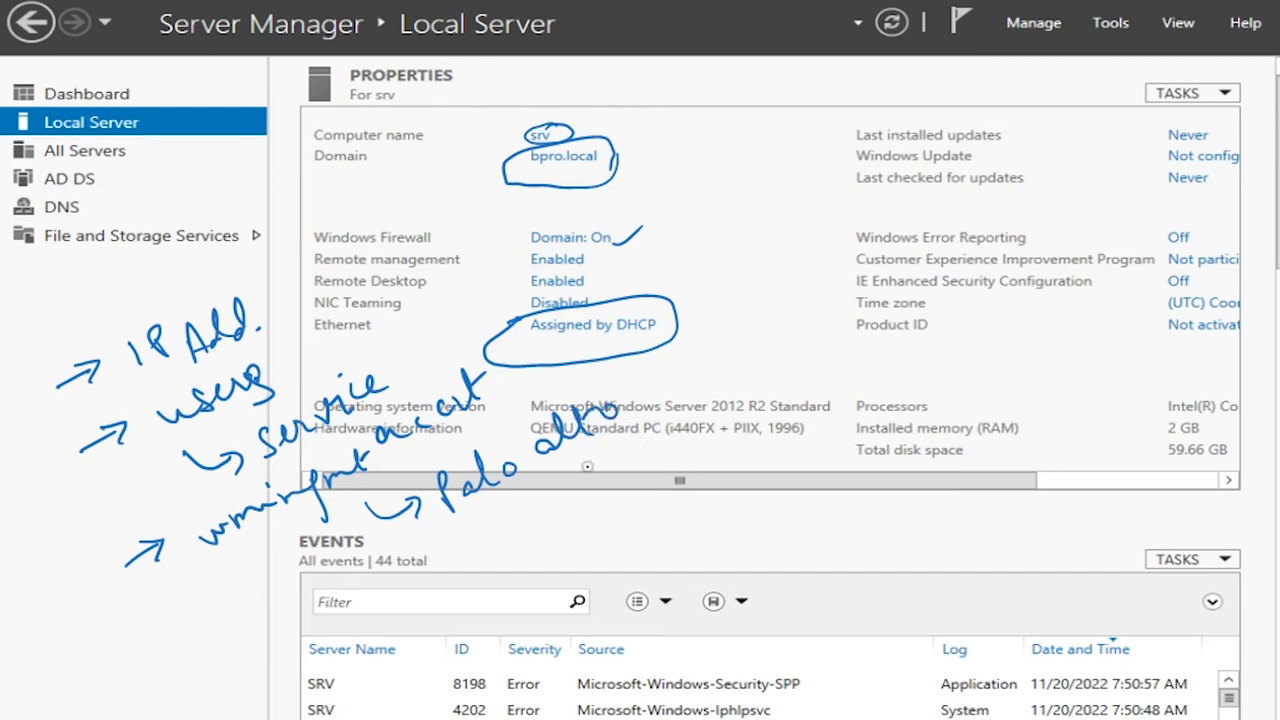
mouse_move(583, 469)
mouse_down()
mouse_move(630, 463)
mouse_move(645, 485)
mouse_up()
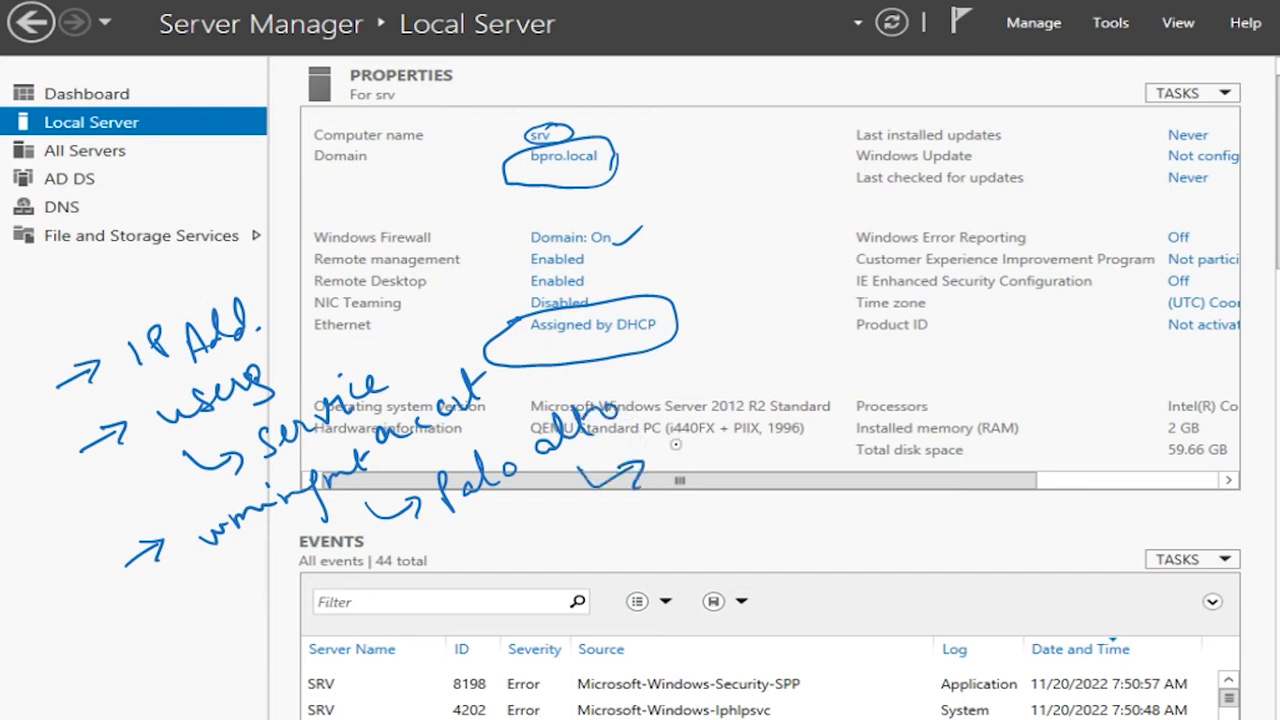
mouse_move(705, 428)
mouse_down()
mouse_move(688, 462)
mouse_move(718, 432)
mouse_up()
click(715, 450)
Step: Add DNS Forward/Reverse and HOST Name notes, circle palo alto, then clear all ink
mouse_move(182, 664)
mouse_down()
mouse_move(214, 637)
mouse_move(296, 610)
mouse_move(322, 578)
mouse_move(318, 612)
mouse_move(382, 638)
mouse_move(418, 606)
mouse_move(450, 619)
mouse_up()
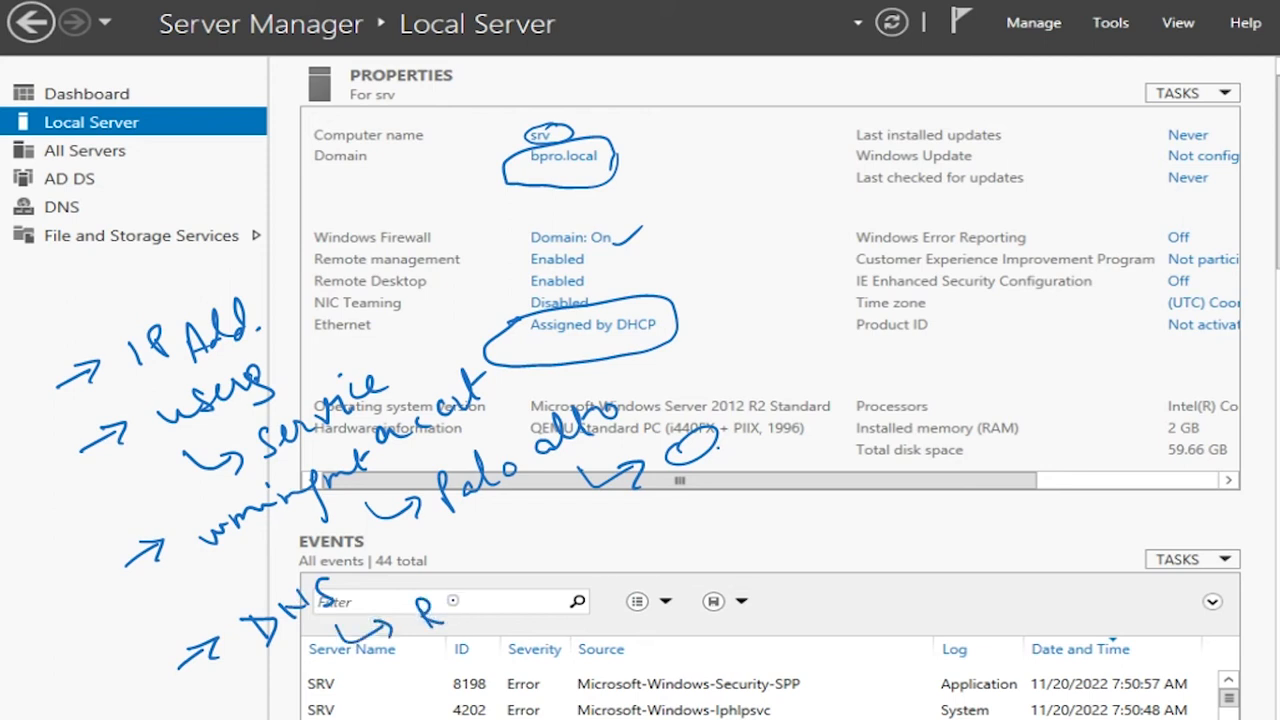
mouse_move(451, 605)
mouse_down()
mouse_move(424, 612)
mouse_move(426, 588)
mouse_move(470, 610)
mouse_move(546, 558)
mouse_move(590, 545)
mouse_move(582, 556)
mouse_up()
mouse_move(501, 671)
mouse_down()
mouse_move(540, 667)
mouse_move(626, 597)
mouse_move(670, 606)
mouse_up()
drag(617, 674, 664, 641)
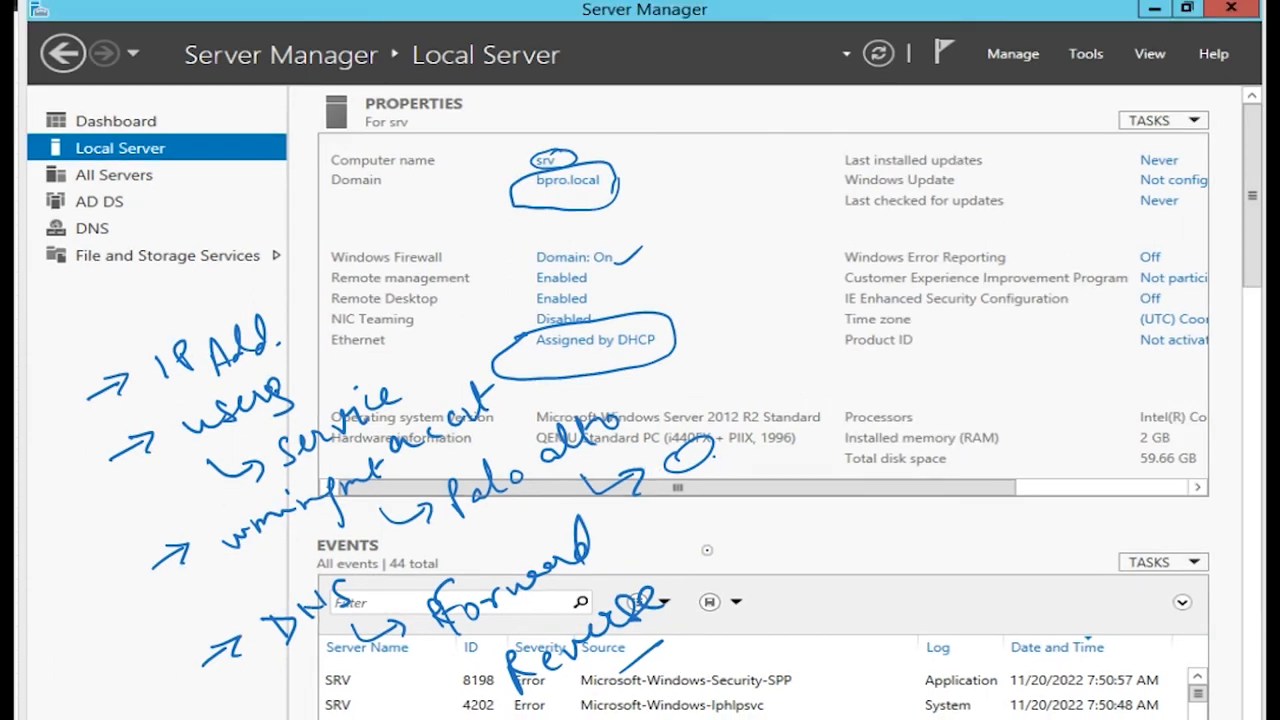
mouse_move(605, 405)
mouse_down()
mouse_move(520, 428)
mouse_move(456, 530)
mouse_move(621, 472)
mouse_move(625, 403)
mouse_move(578, 410)
mouse_up()
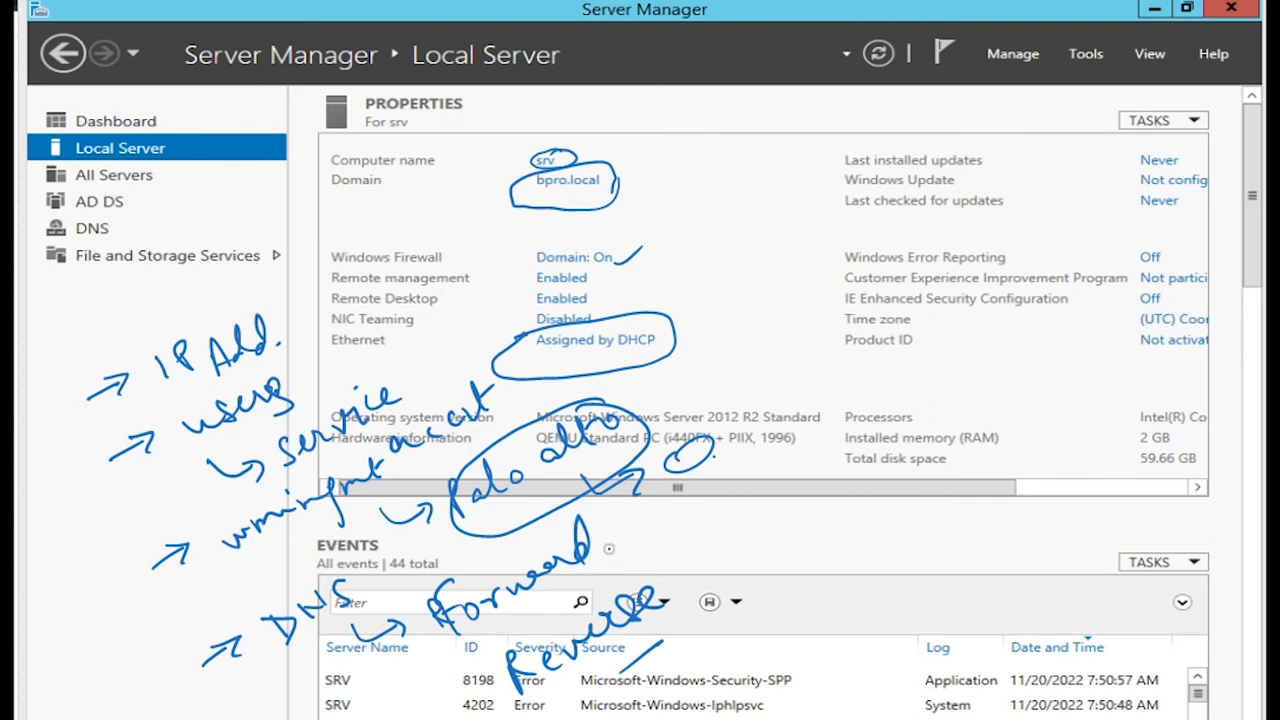
drag(620, 541, 851, 503)
drag(805, 543, 840, 520)
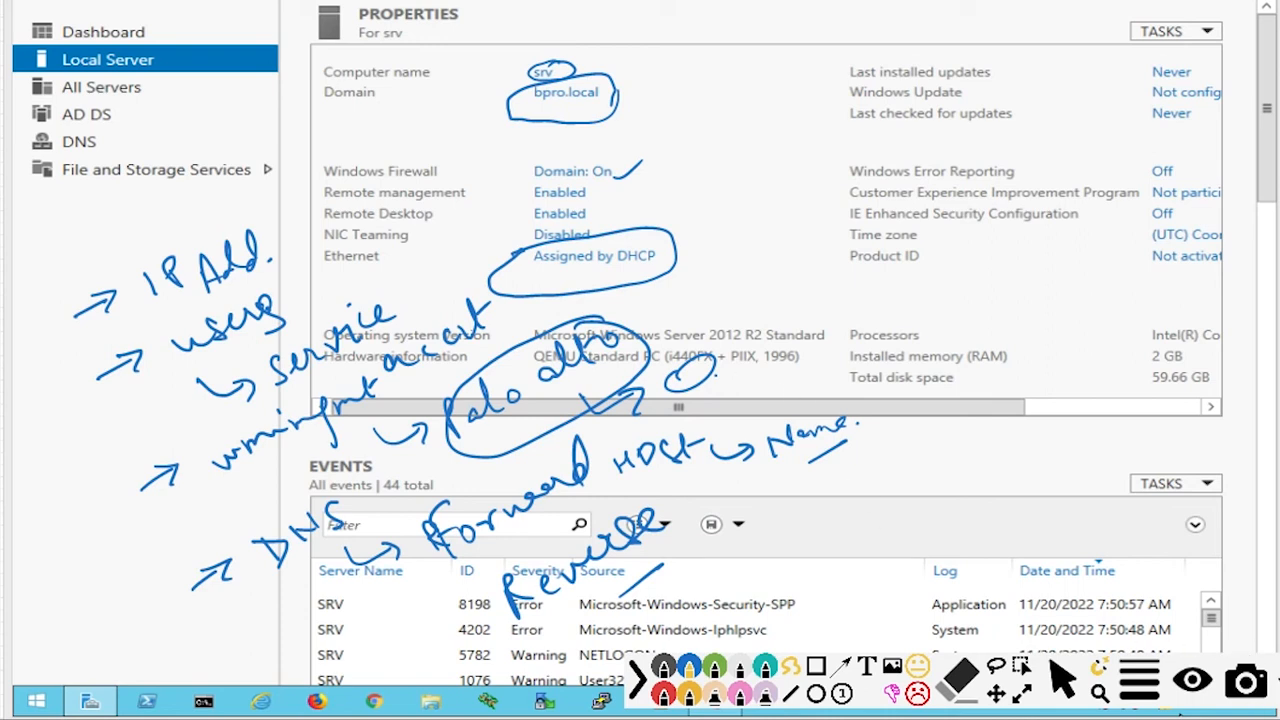
key(ctrl+shift+c)
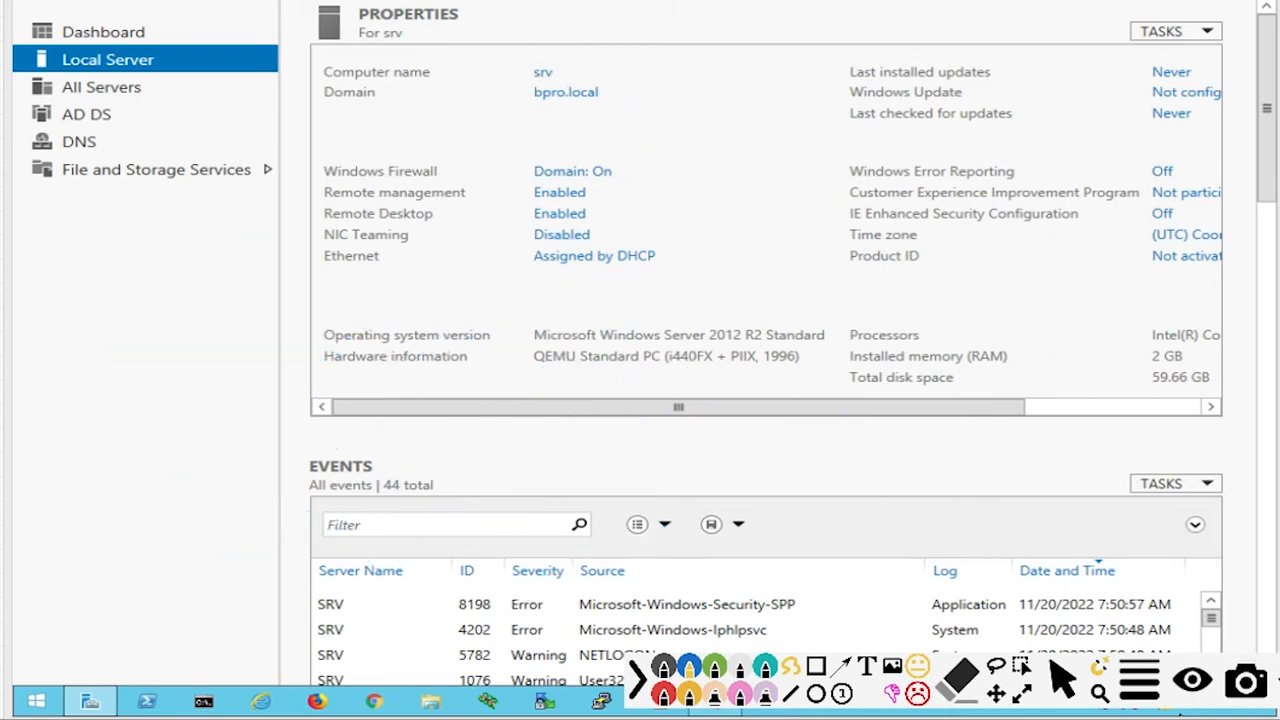
Step: From Network and Sharing Center's adapter settings, open the Ethernet adapter's TCP/IPv4 properties
click(1266, 682)
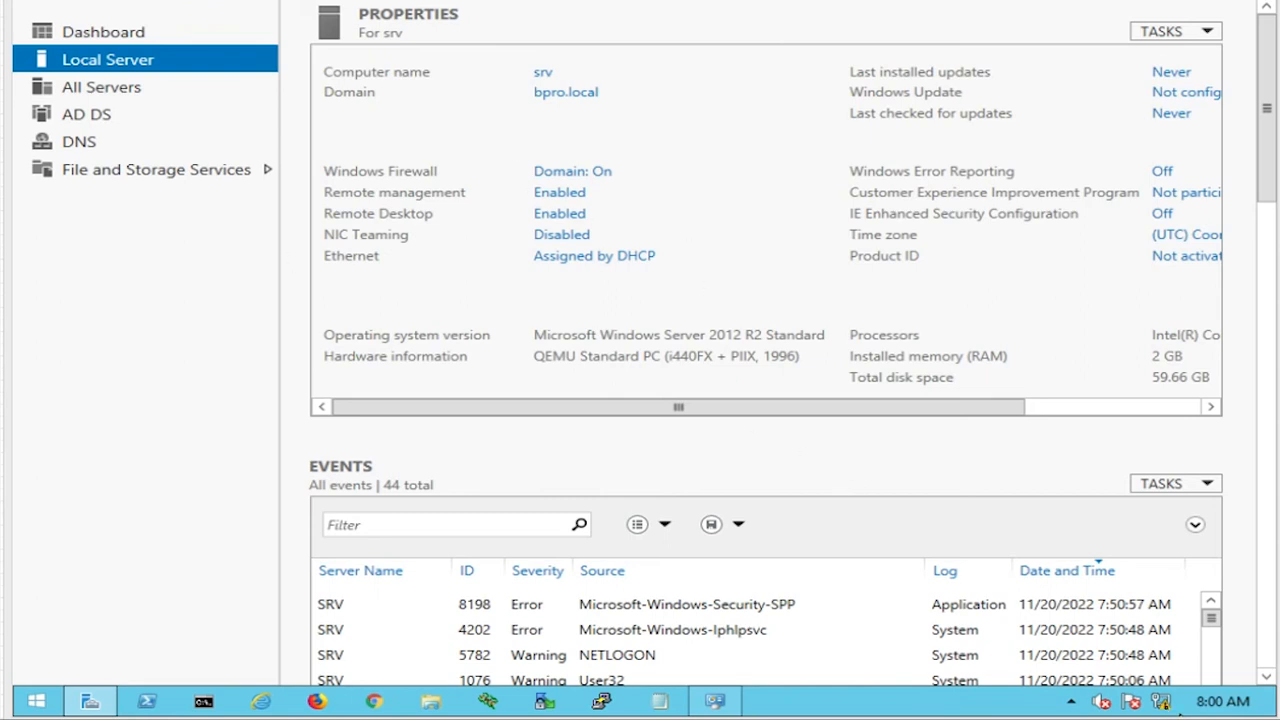
right_click(1160, 700)
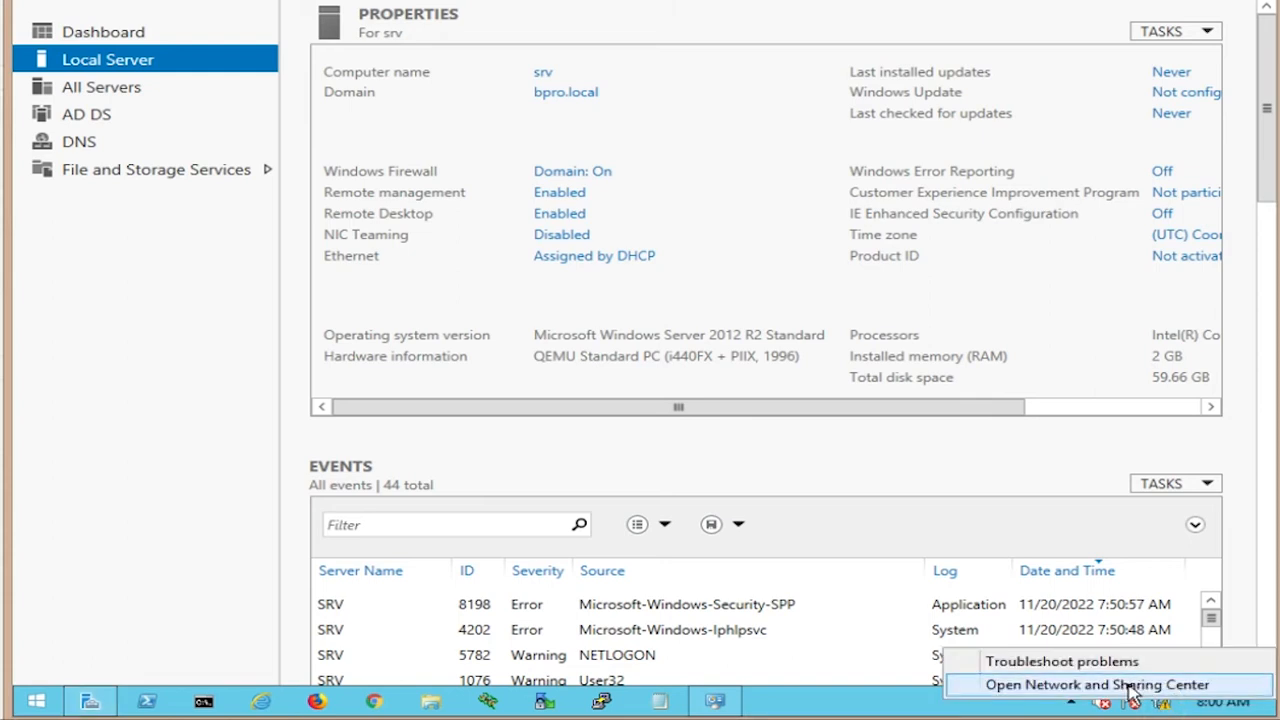
click(1131, 688)
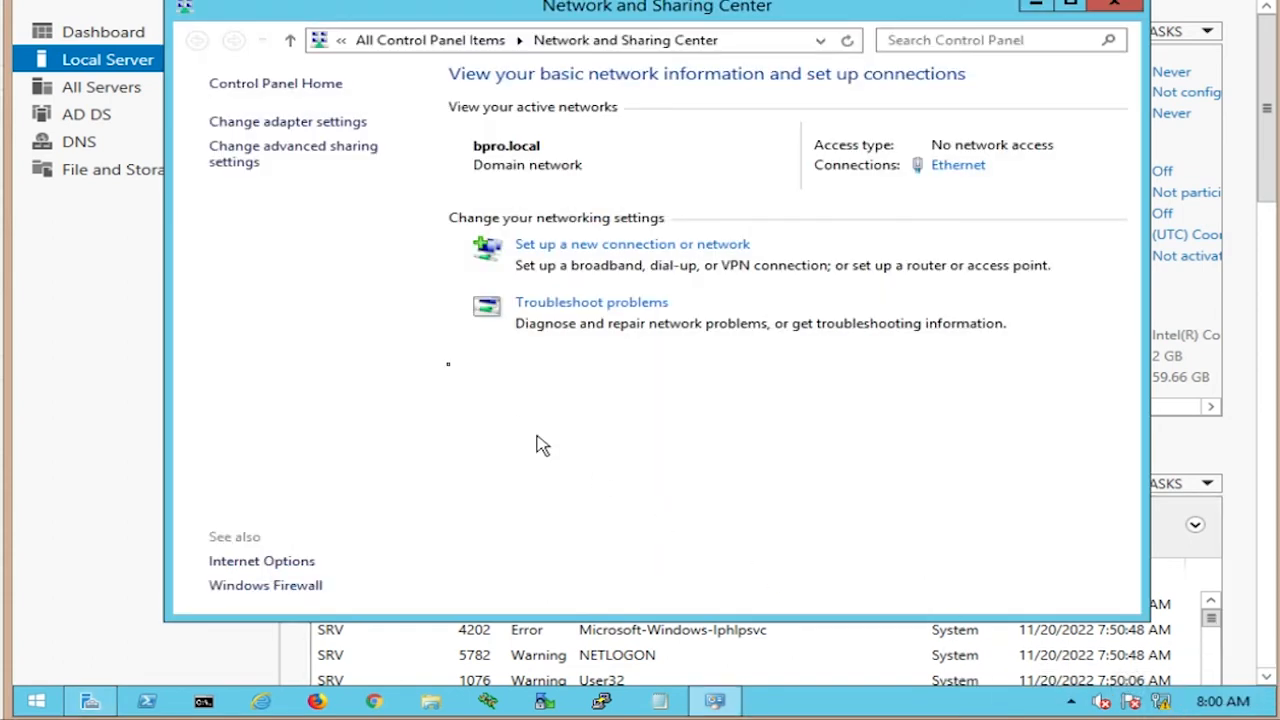
click(276, 122)
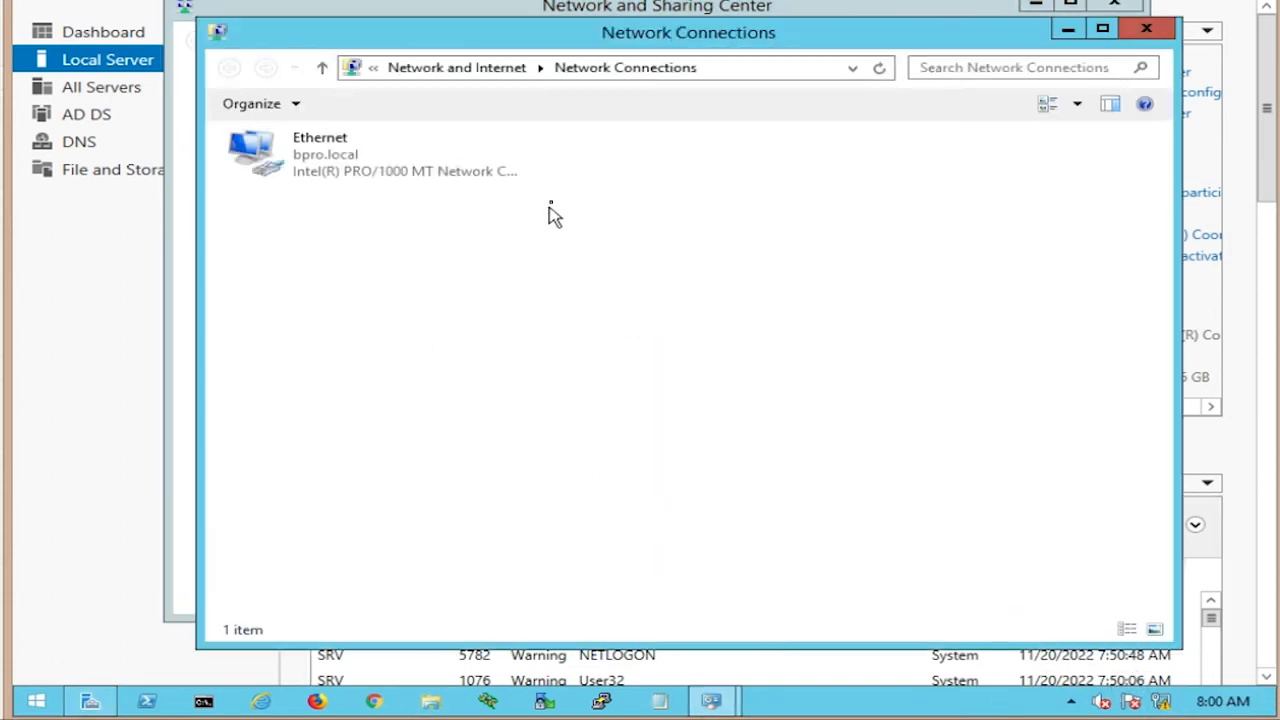
right_click(410, 165)
click(362, 168)
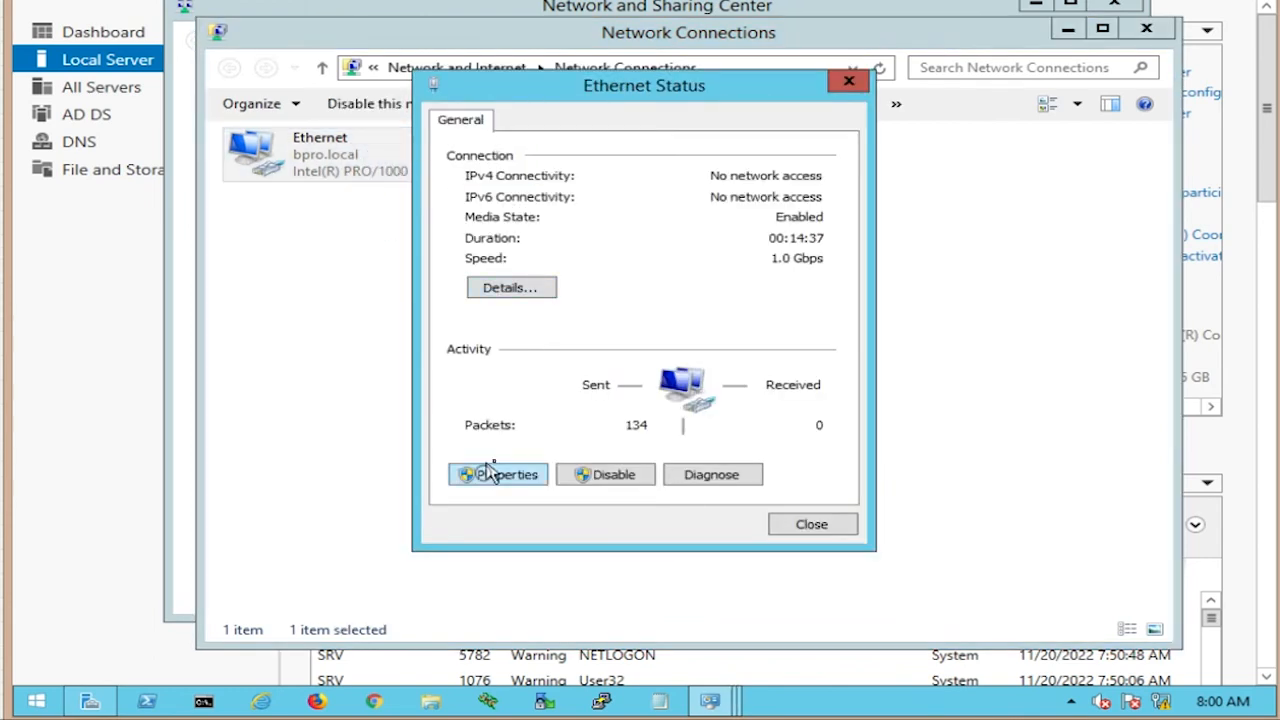
click(490, 474)
click(688, 402)
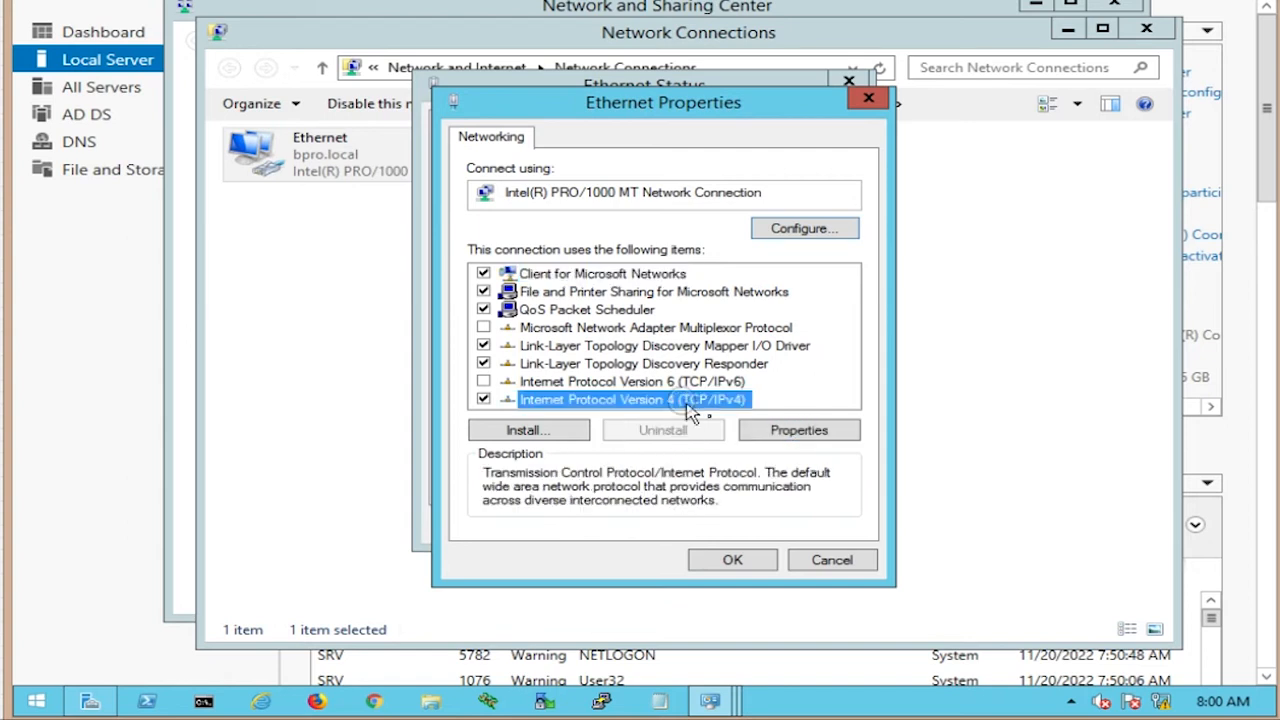
click(797, 430)
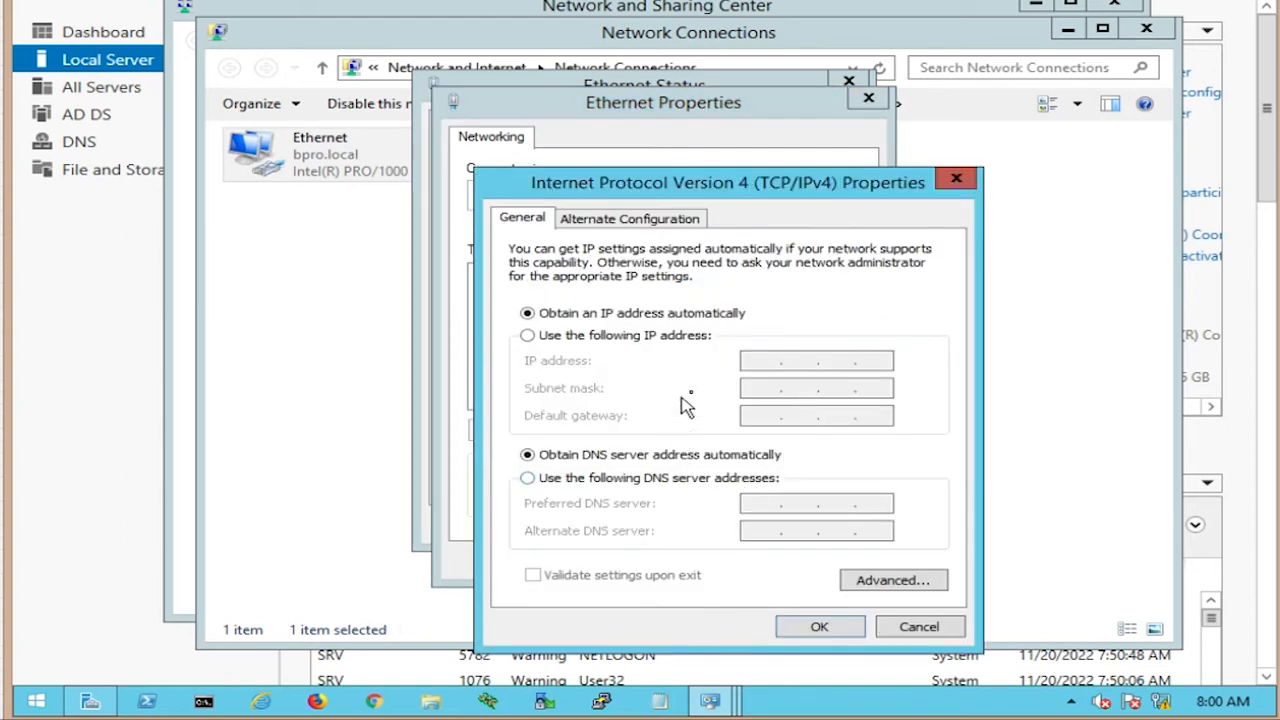
Step: Switch to a static address: IP 10.1.1.111 with subnet mask 255.255.255.0
click(644, 336)
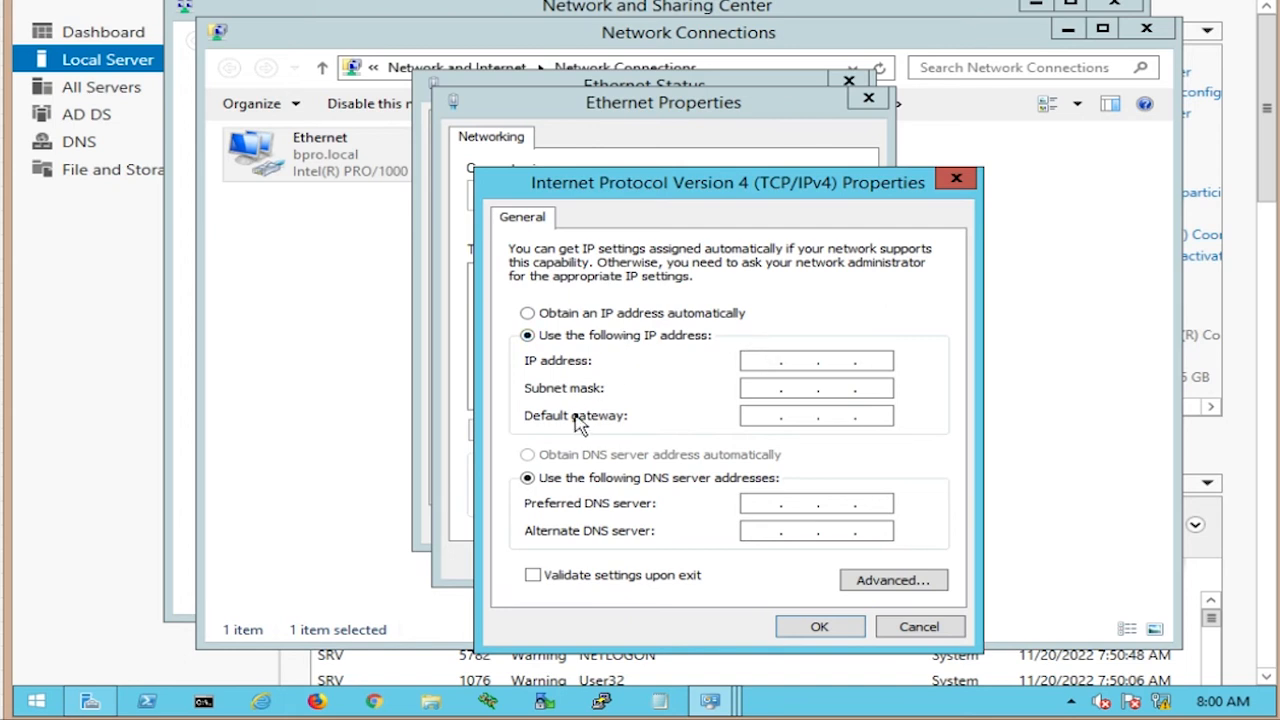
text(10.1.1.111)
click(767, 388)
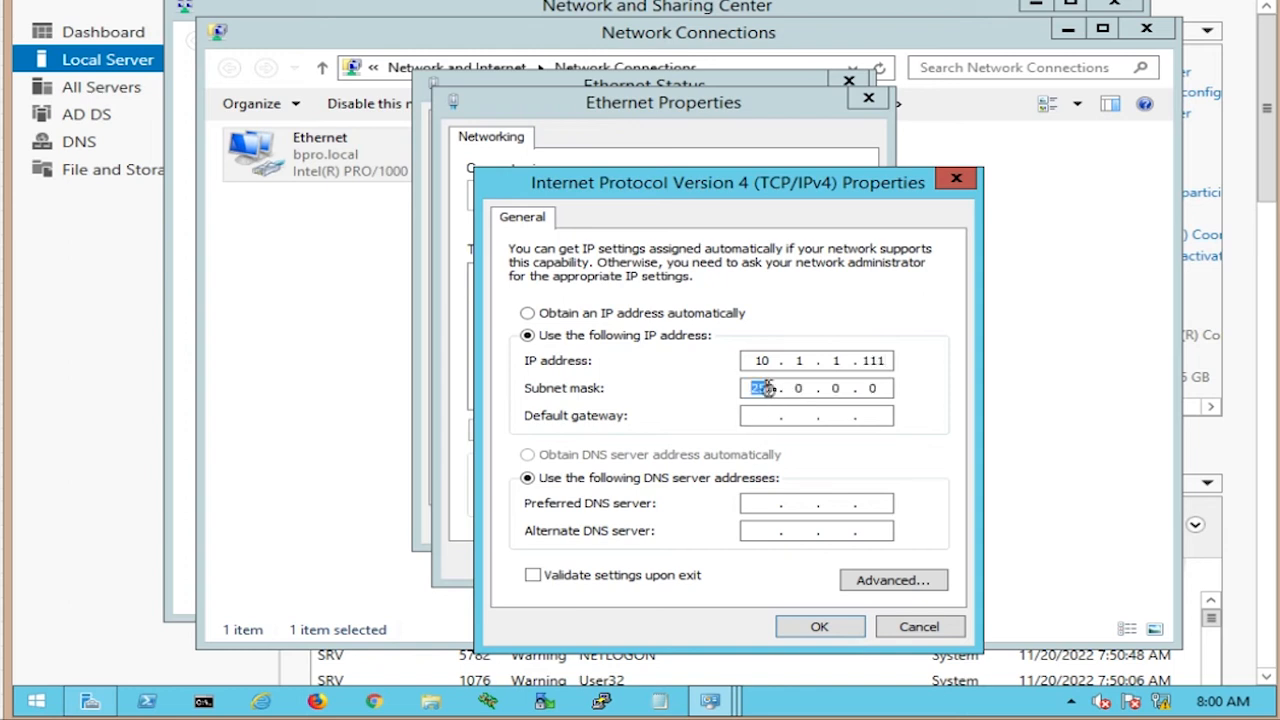
text(05)
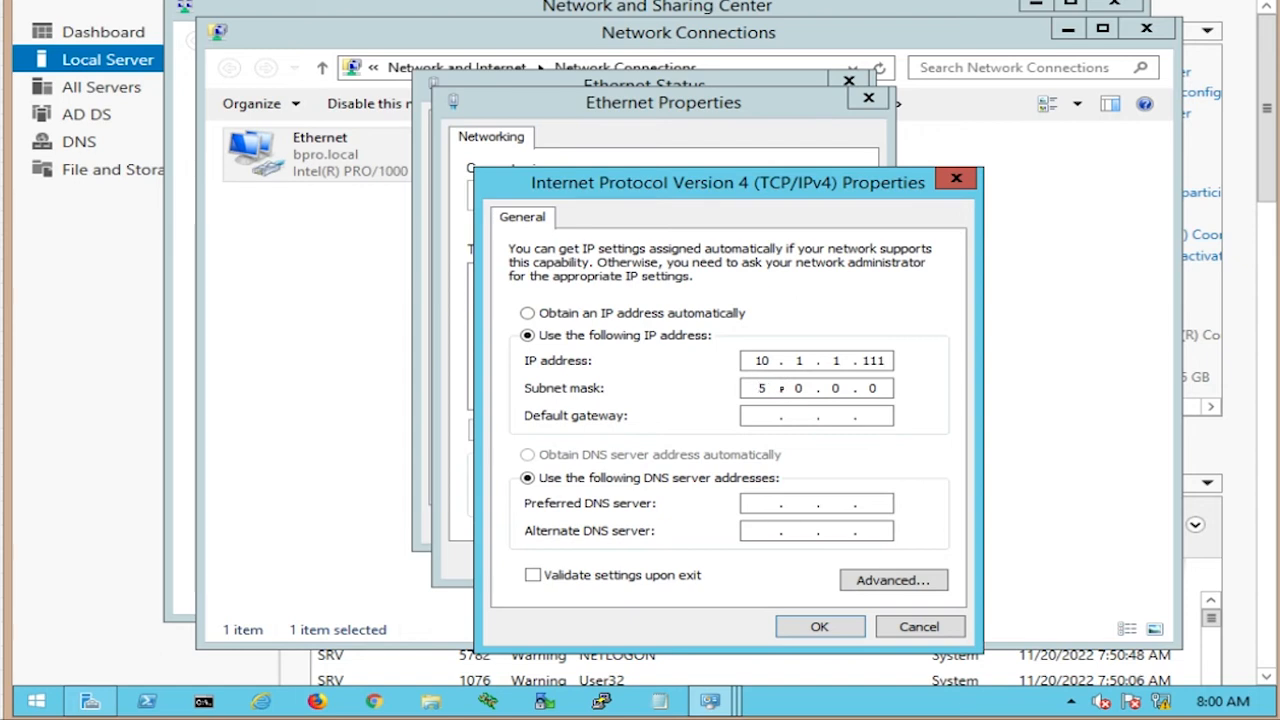
text(25)
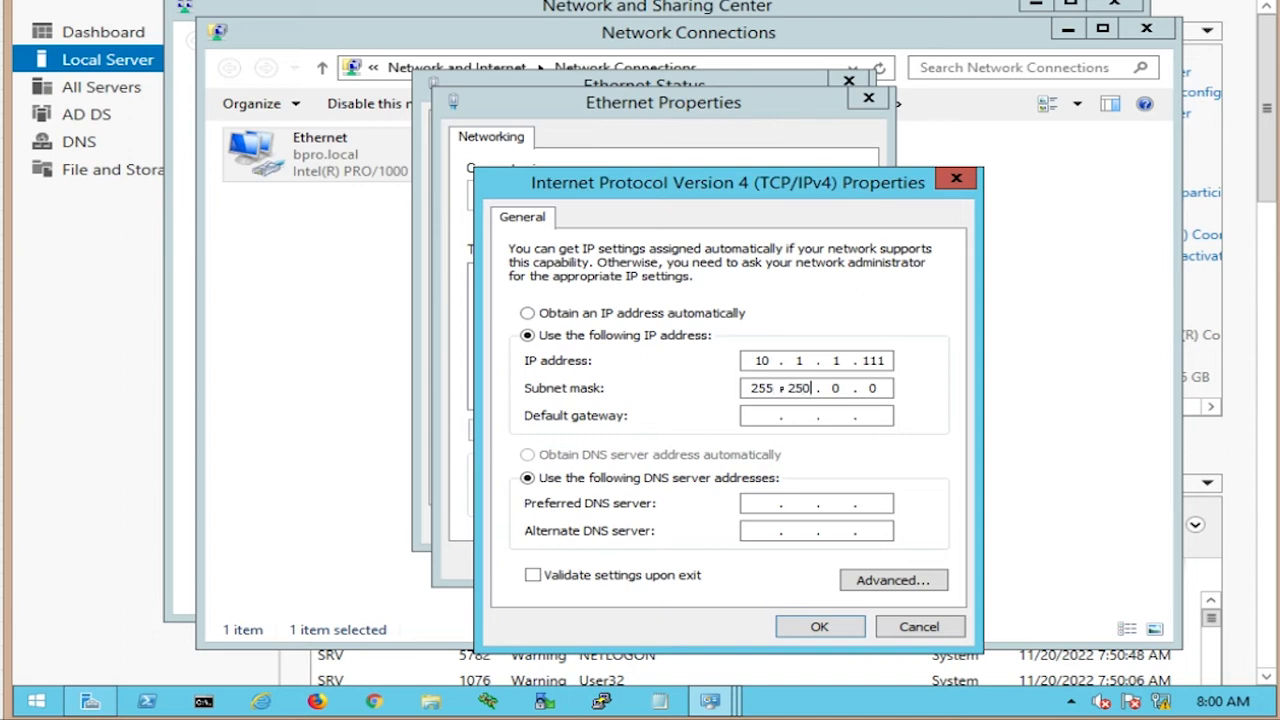
key(BackSpace)
key(BackSpace)
key(BackSpace)
text(255)
key(BackSpace)
key(BackSpace)
key(BackSpace)
text(55255)
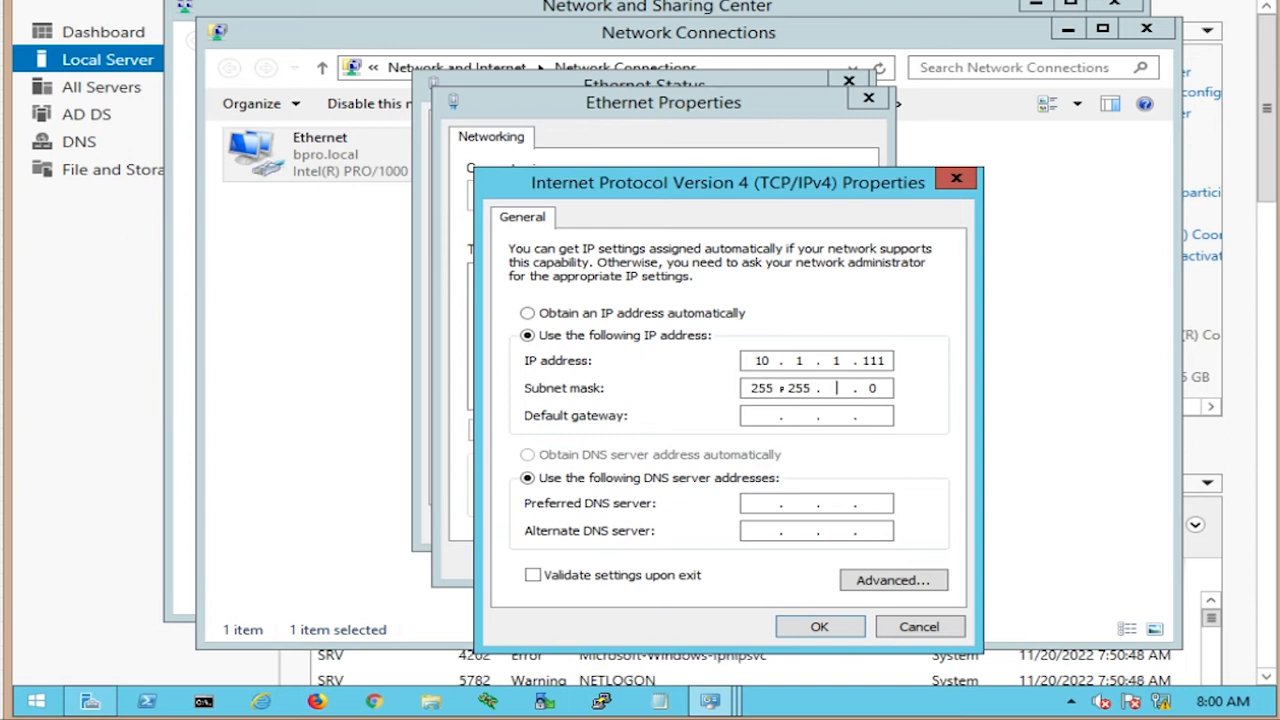
key(BackSpace)
text(55)
Step: Enter default gateway 10.1.1.250, preferred DNS 10.1.1.111 and alternate DNS 8.8.8.8
click(766, 416)
text(10 . 1 . 1 . 250)
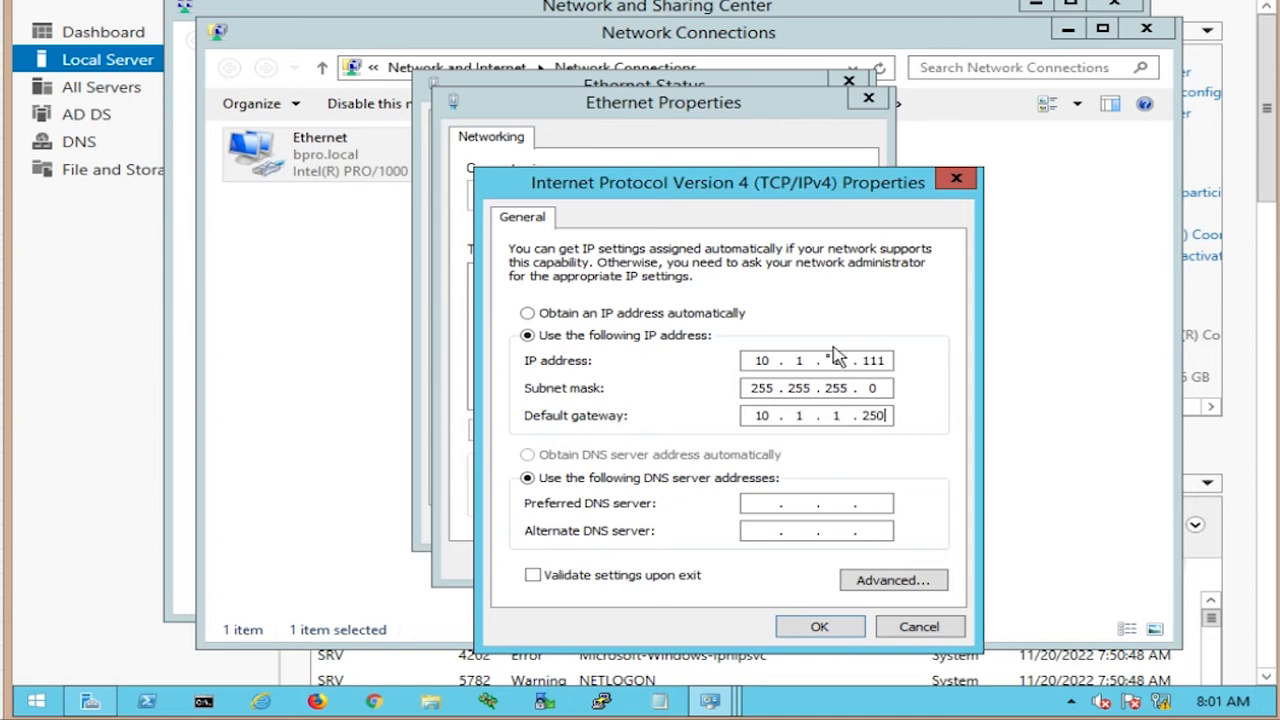
click(764, 503)
click(748, 502)
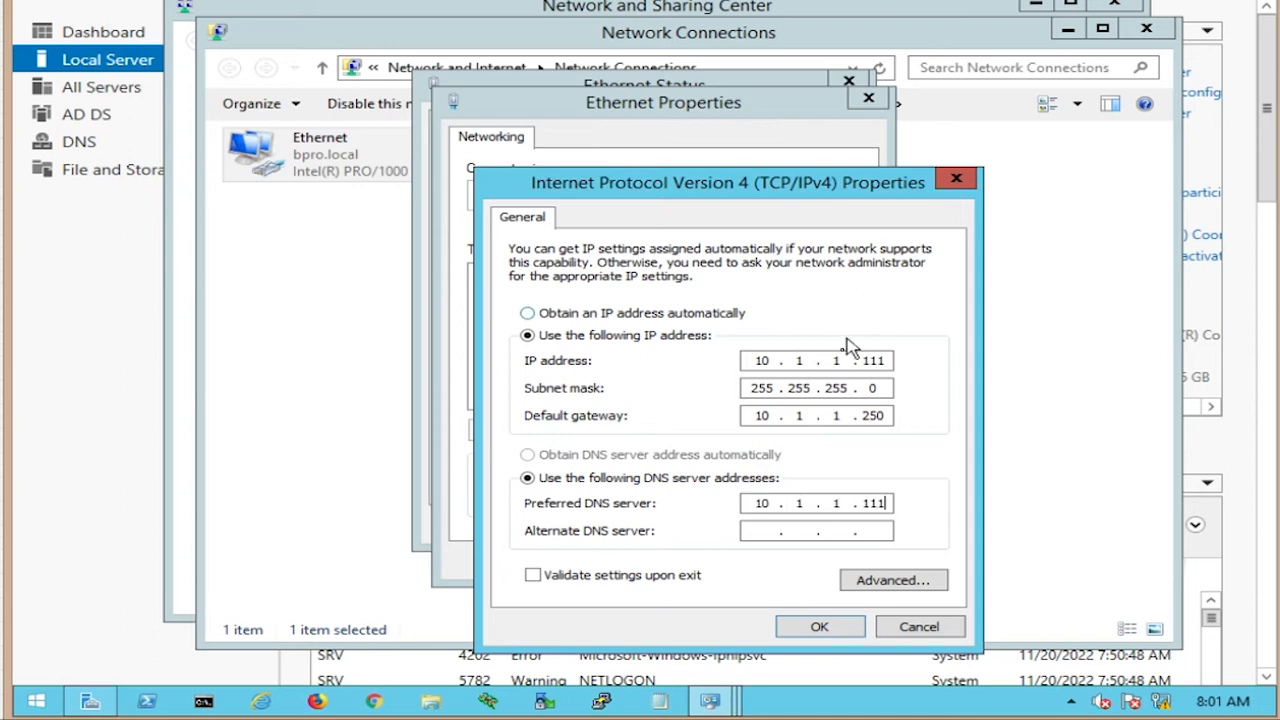
click(757, 536)
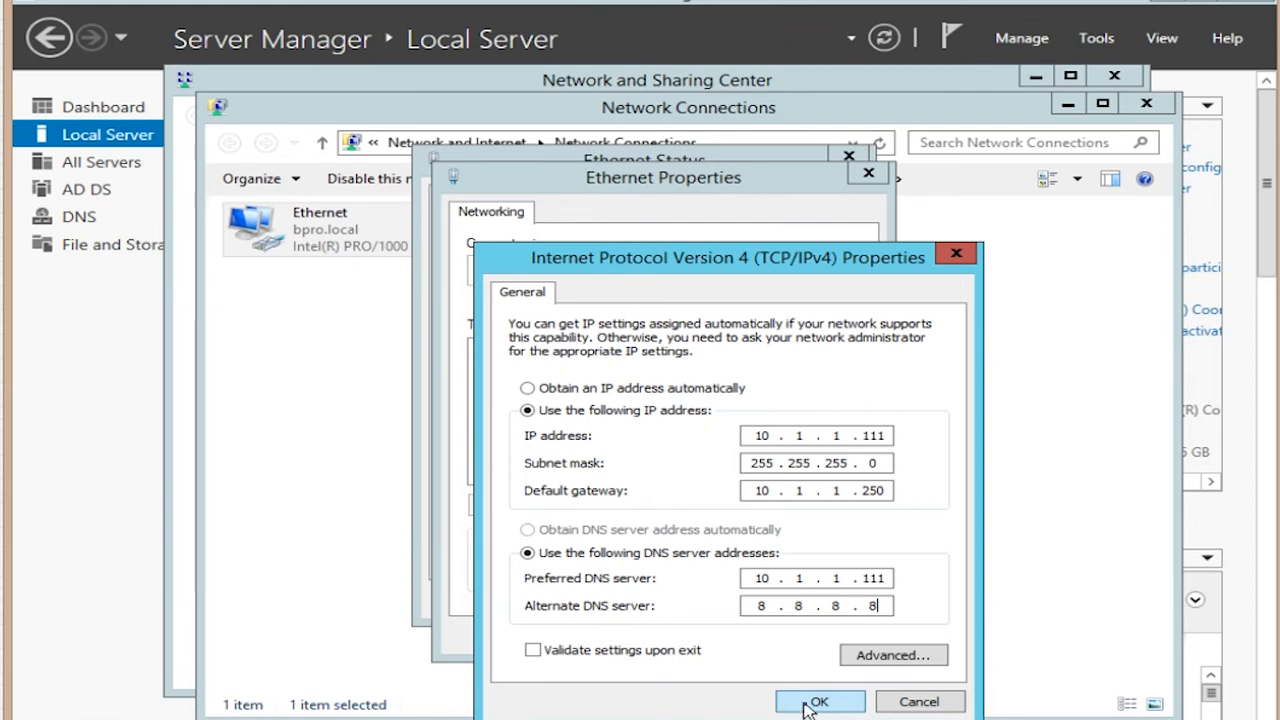
Step: Apply the static IPv4 settings, close the network windows, and refresh Server Manager to show 10.1.1.111
click(815, 702)
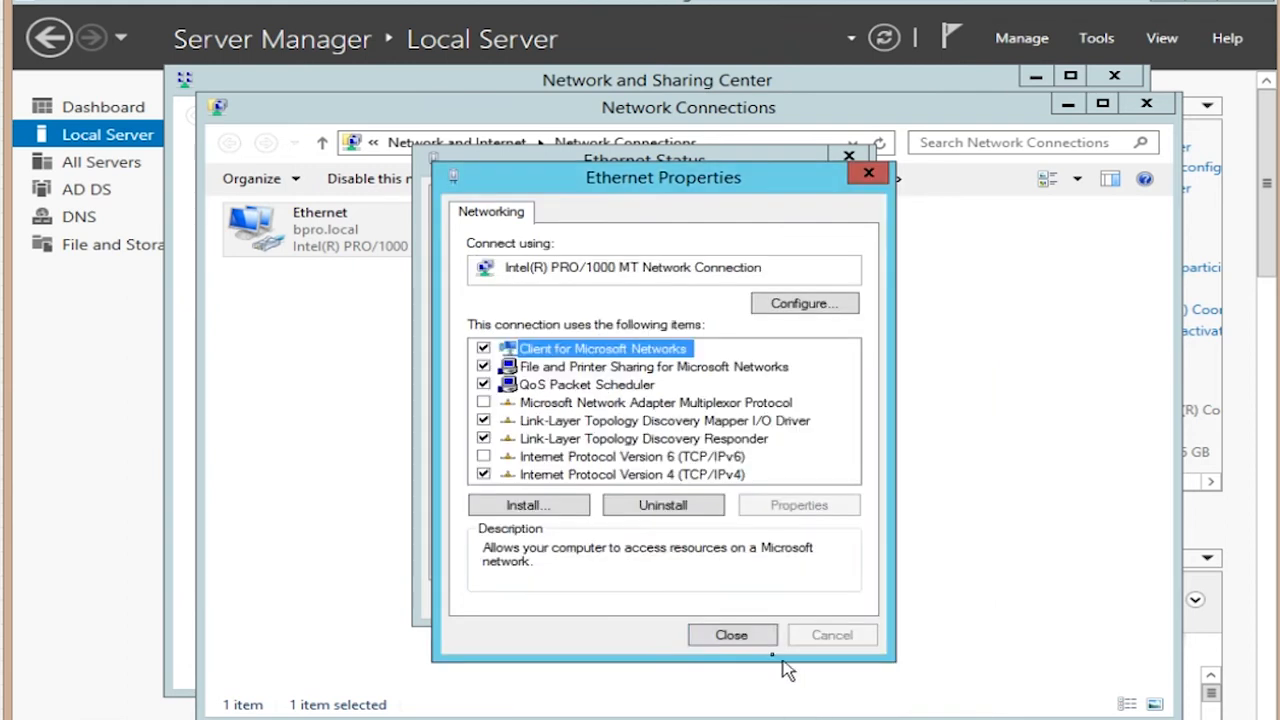
click(740, 635)
click(812, 600)
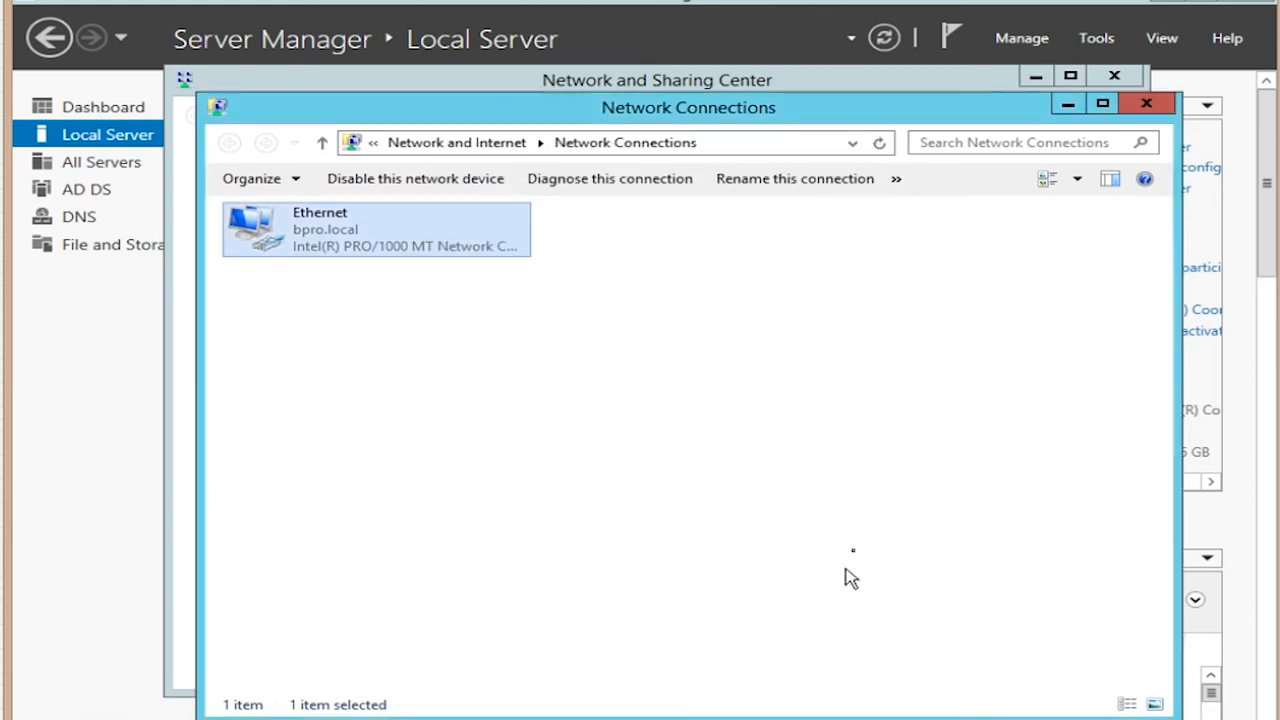
click(1068, 106)
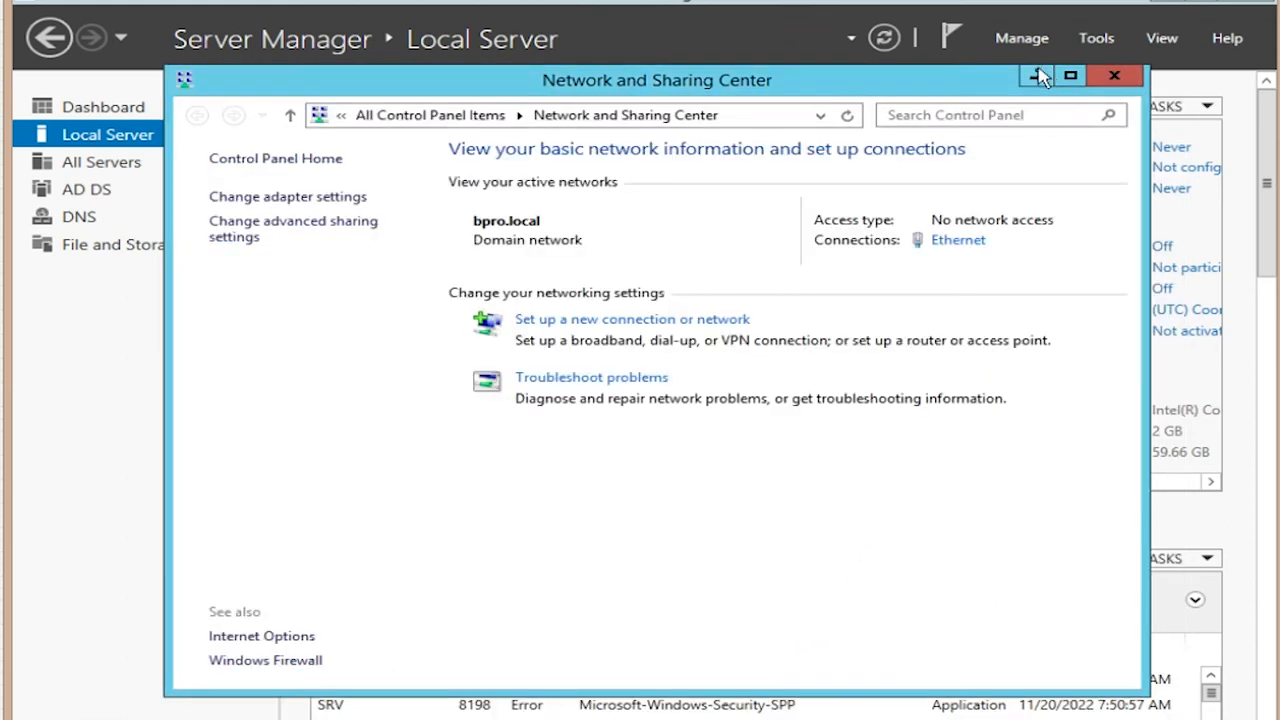
click(1034, 80)
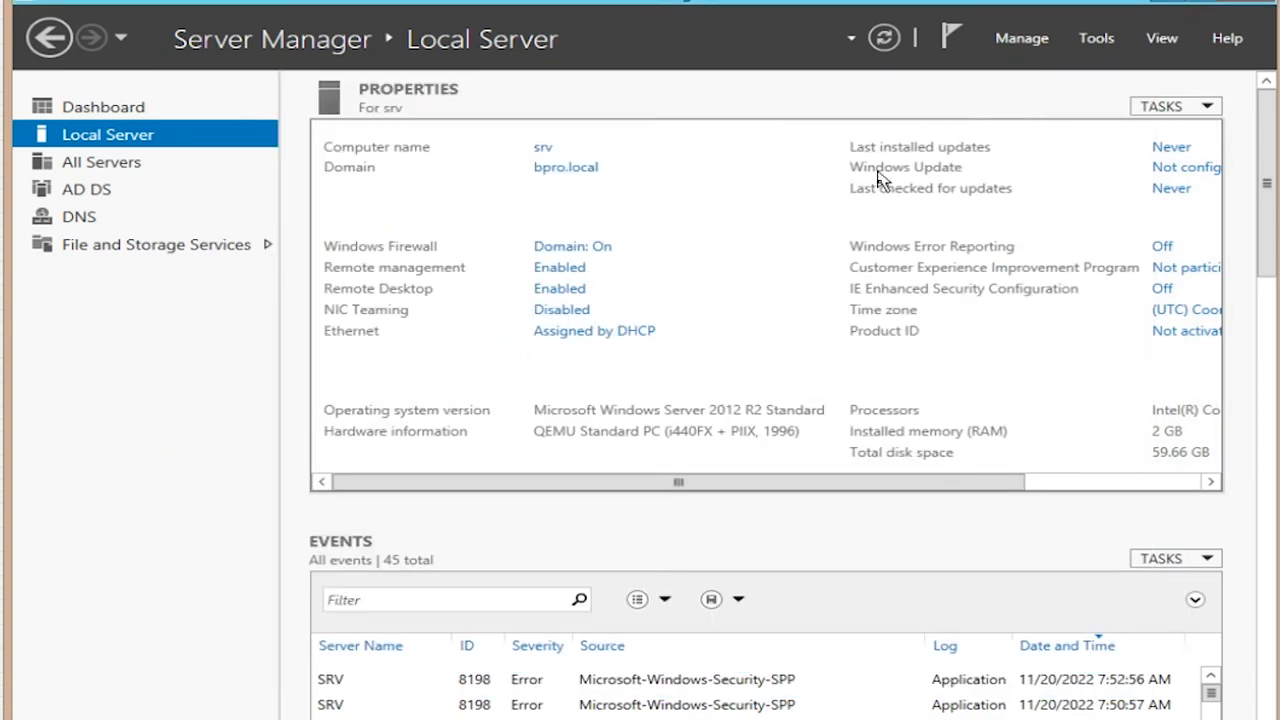
click(884, 42)
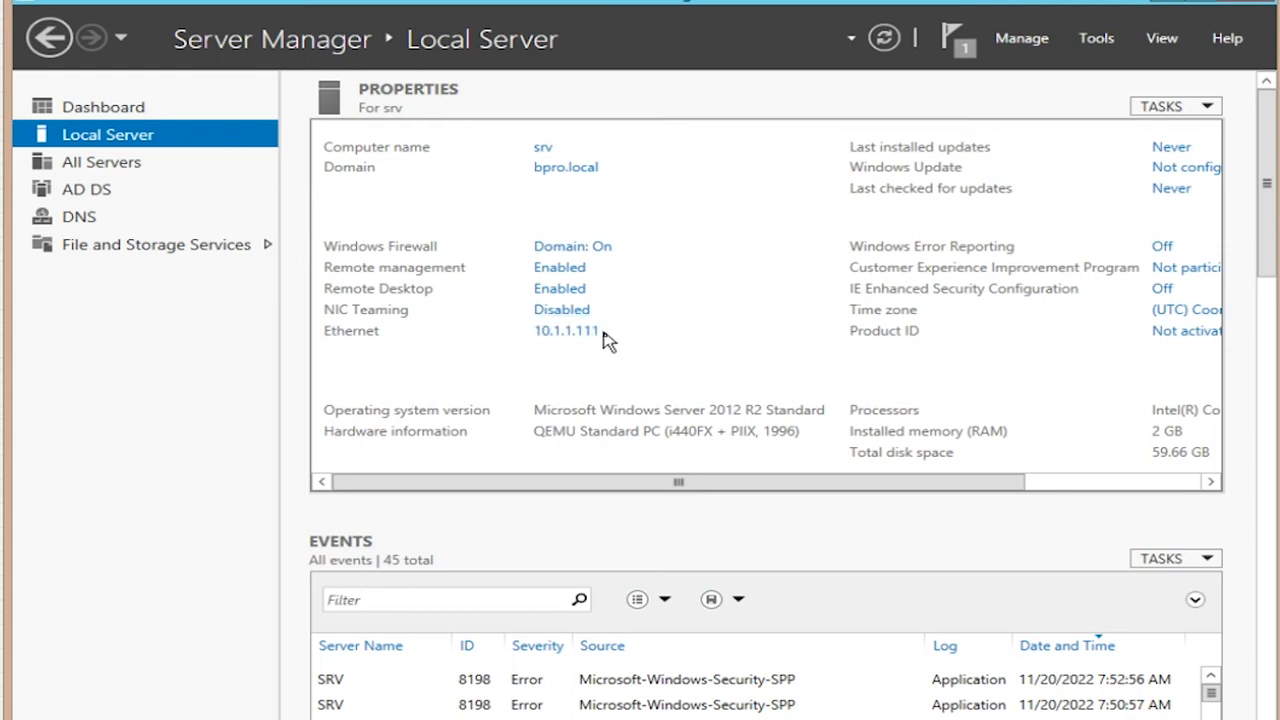
drag(800, 493, 958, 492)
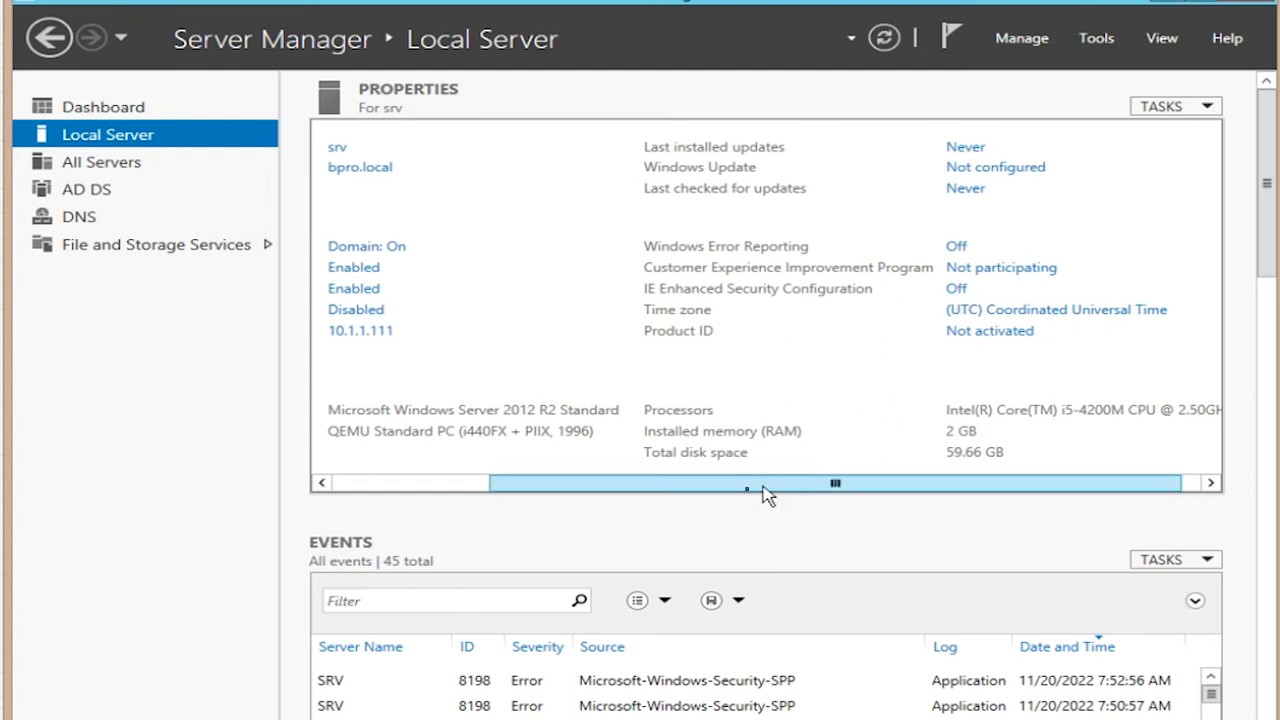
drag(764, 489, 580, 512)
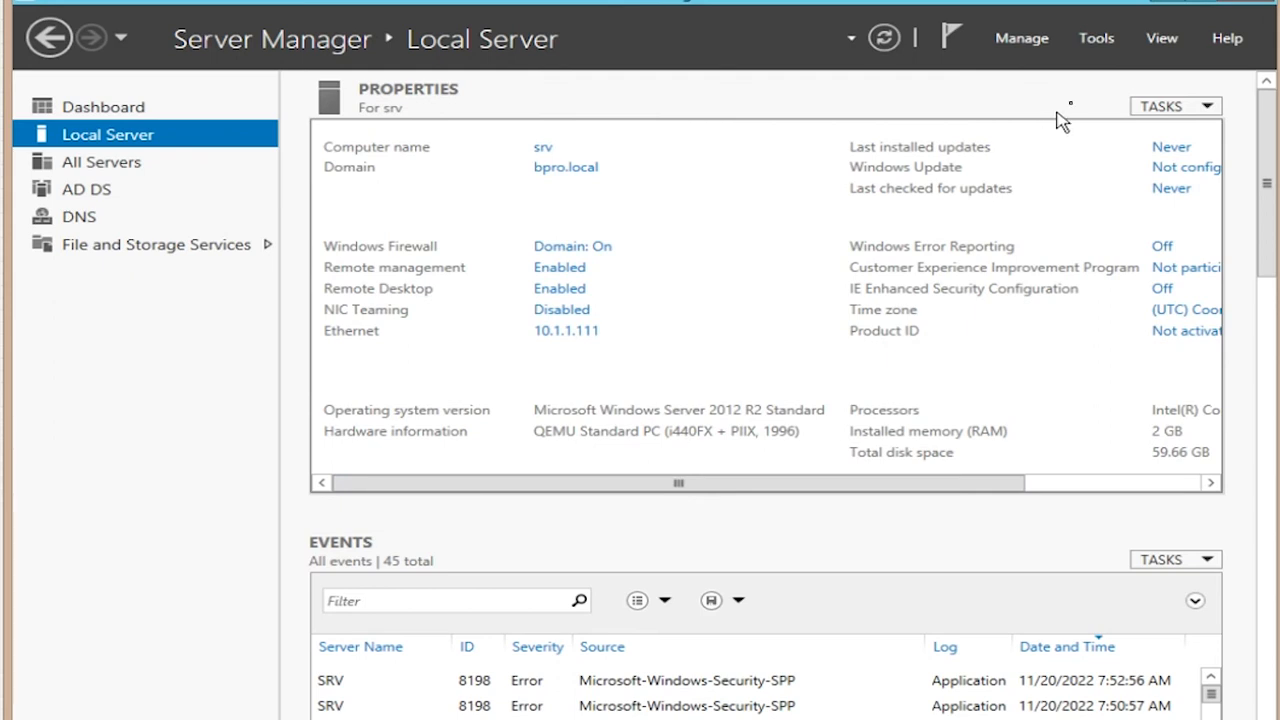
Step: Launch Active Directory Users and Computers and start a New User in bpro.local/Users
click(1087, 45)
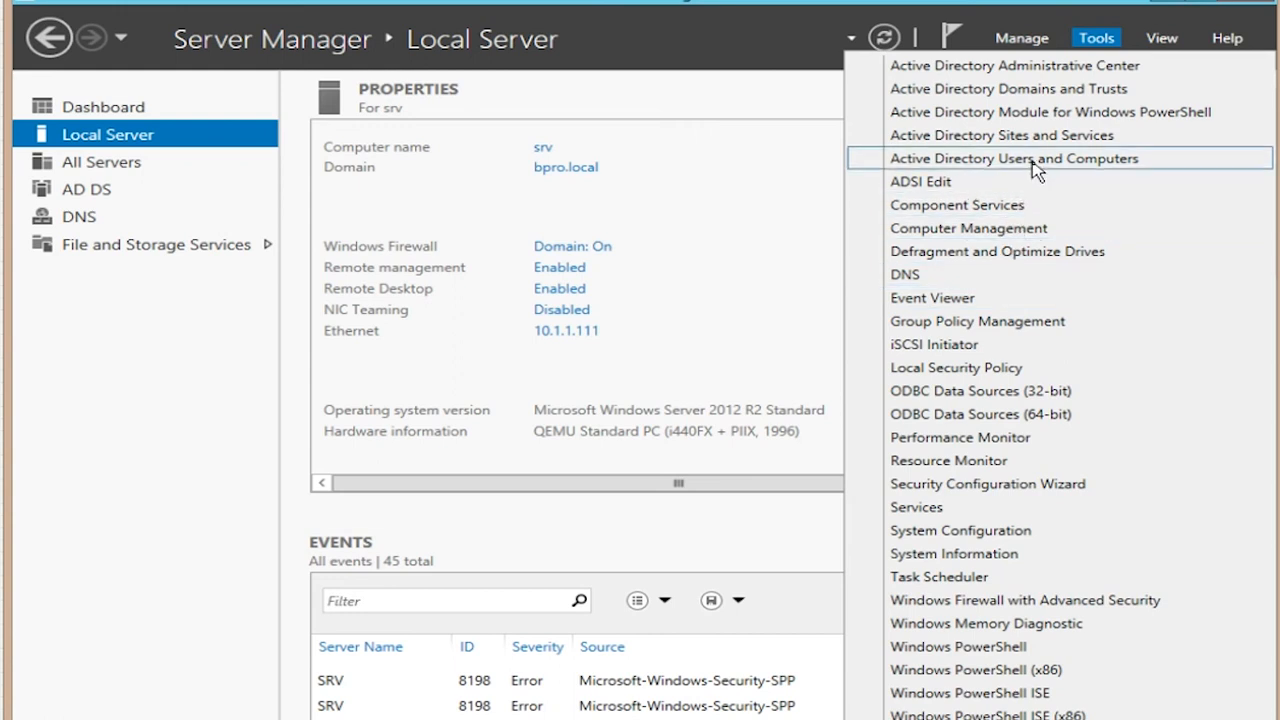
click(957, 166)
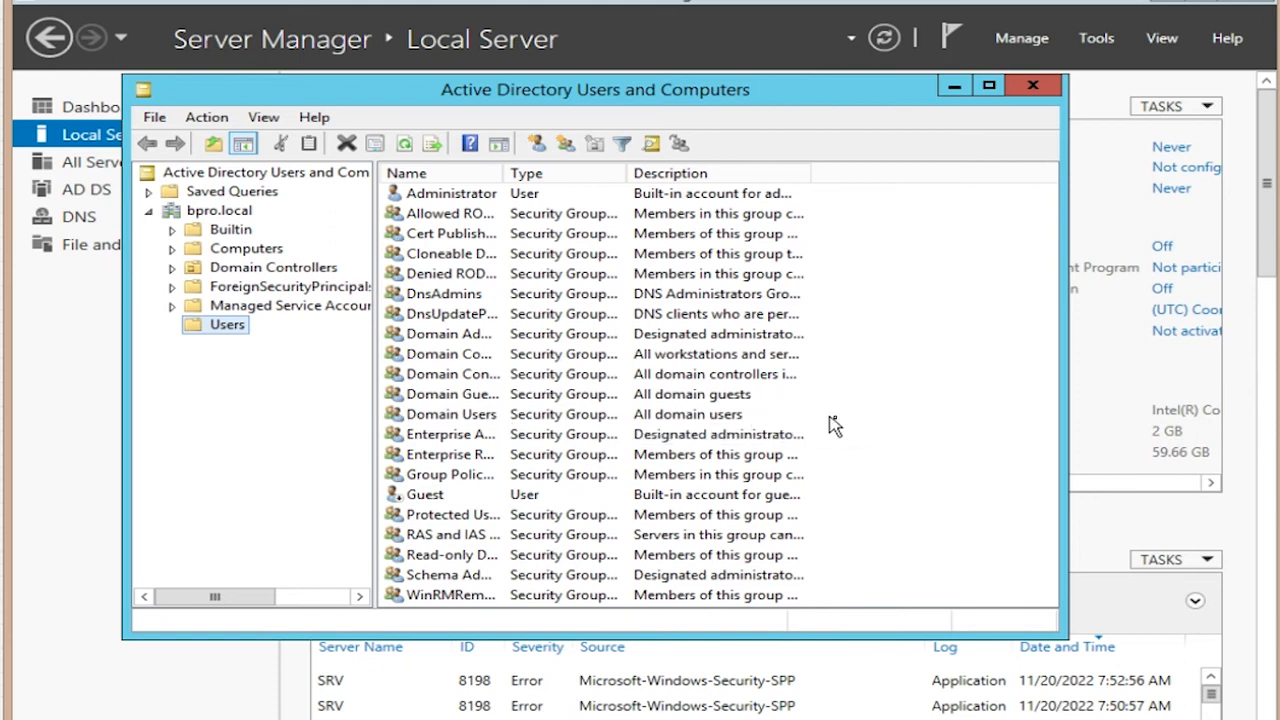
right_click(900, 410)
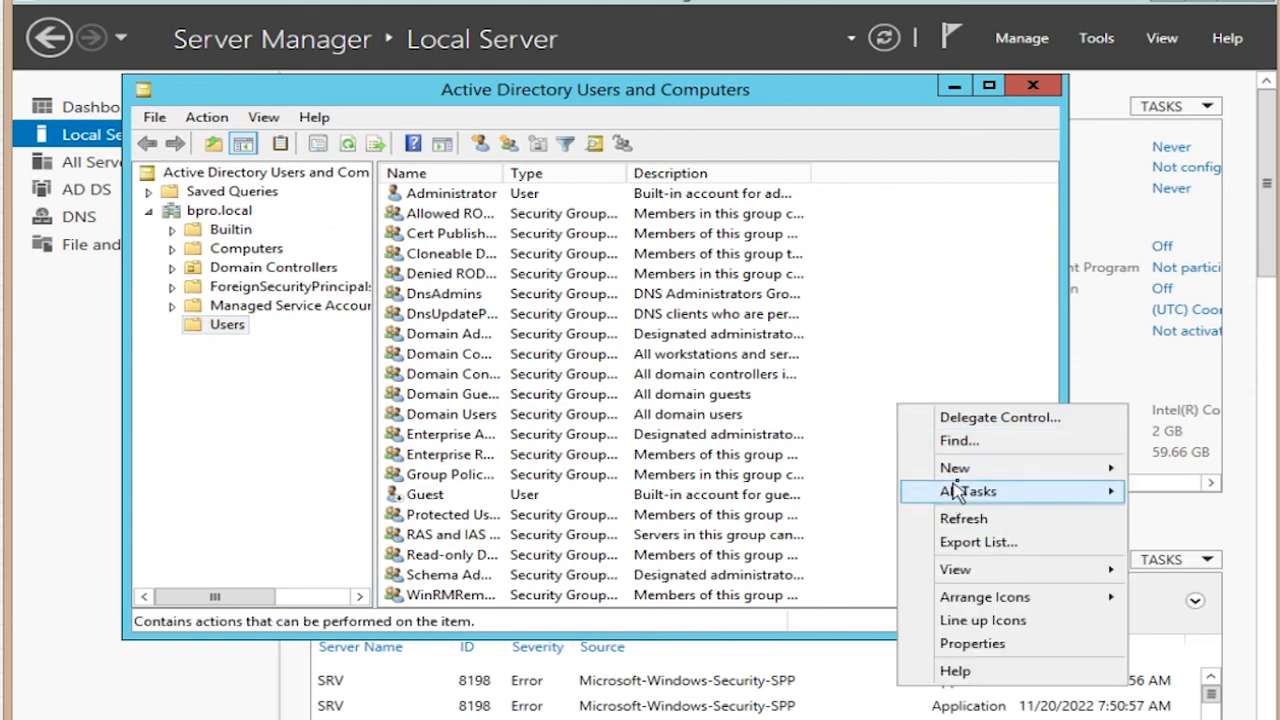
mouse_move(957, 470)
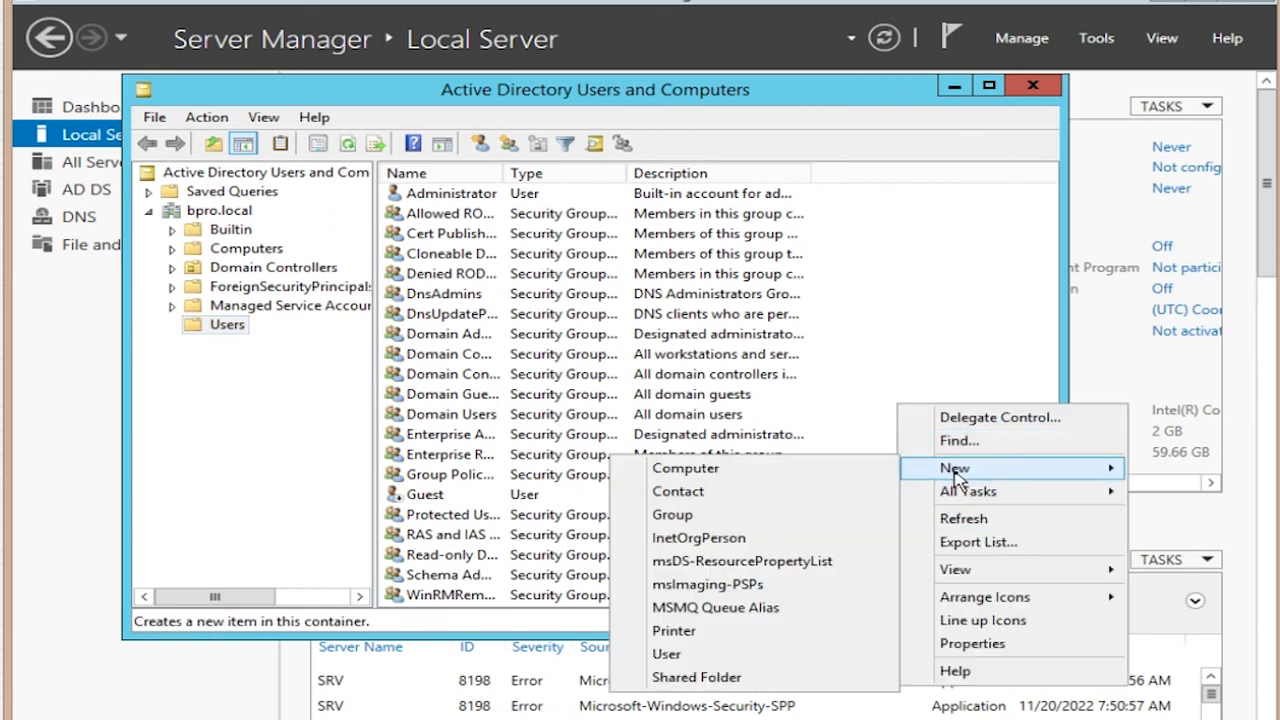
click(757, 655)
Step: Create user paloalto (logon name paloalto) with a never-expiring password and no forced change at logon
text(paloalto)
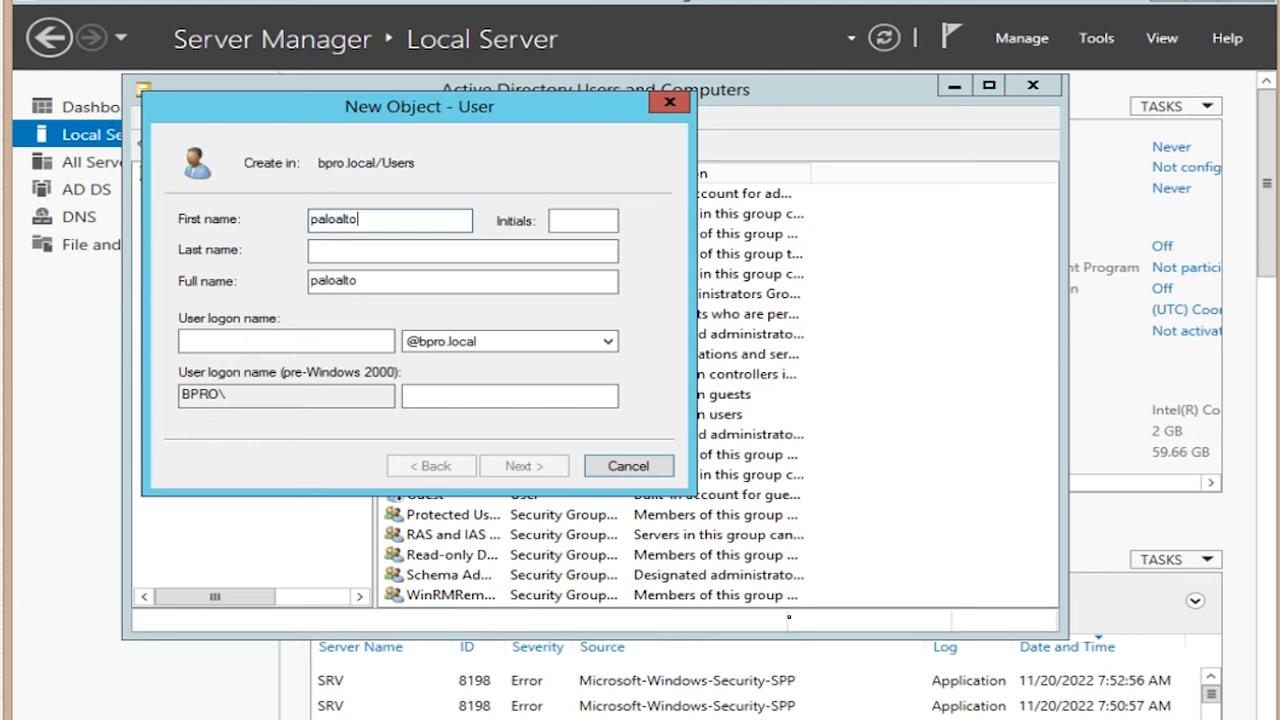
click(336, 340)
text(paloalto)
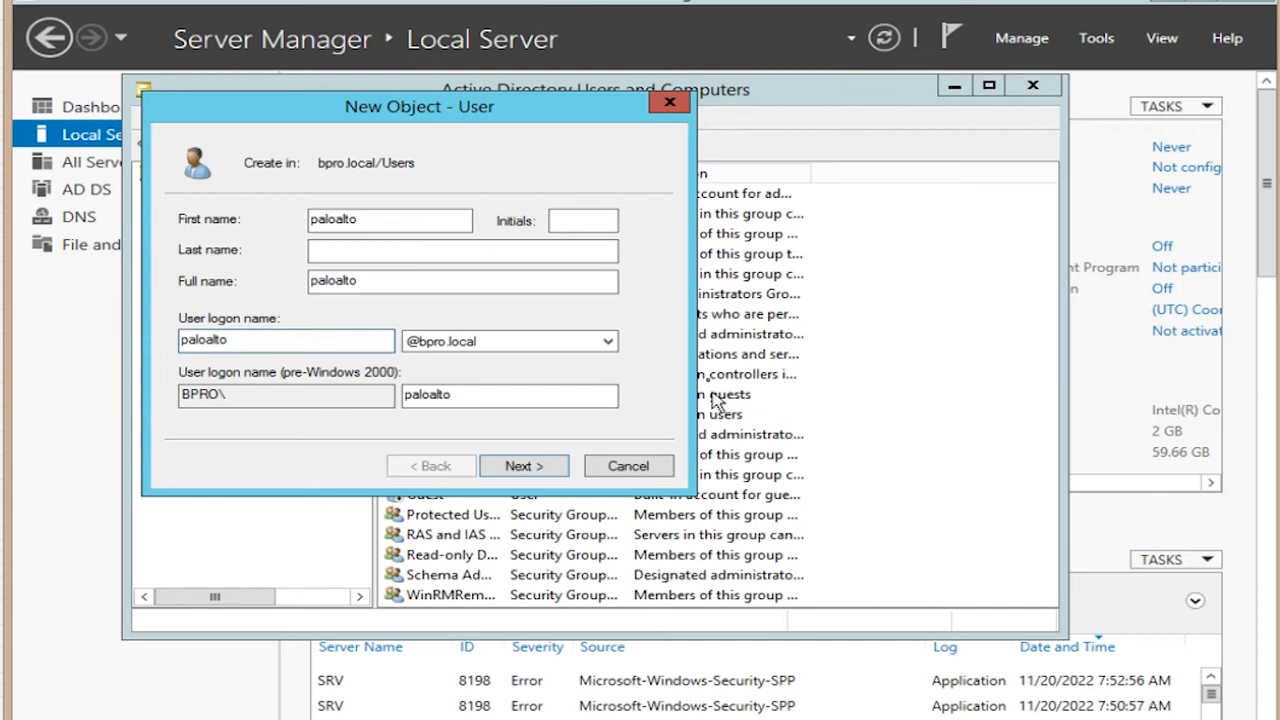
click(540, 470)
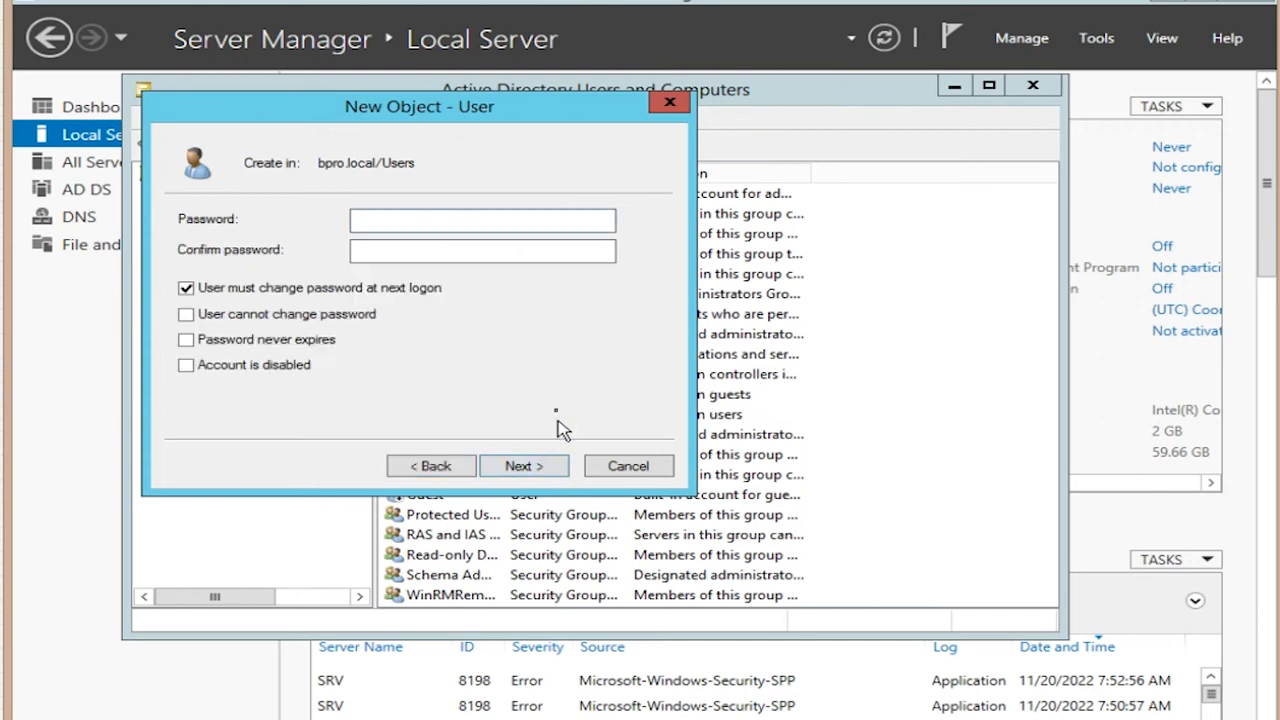
click(186, 288)
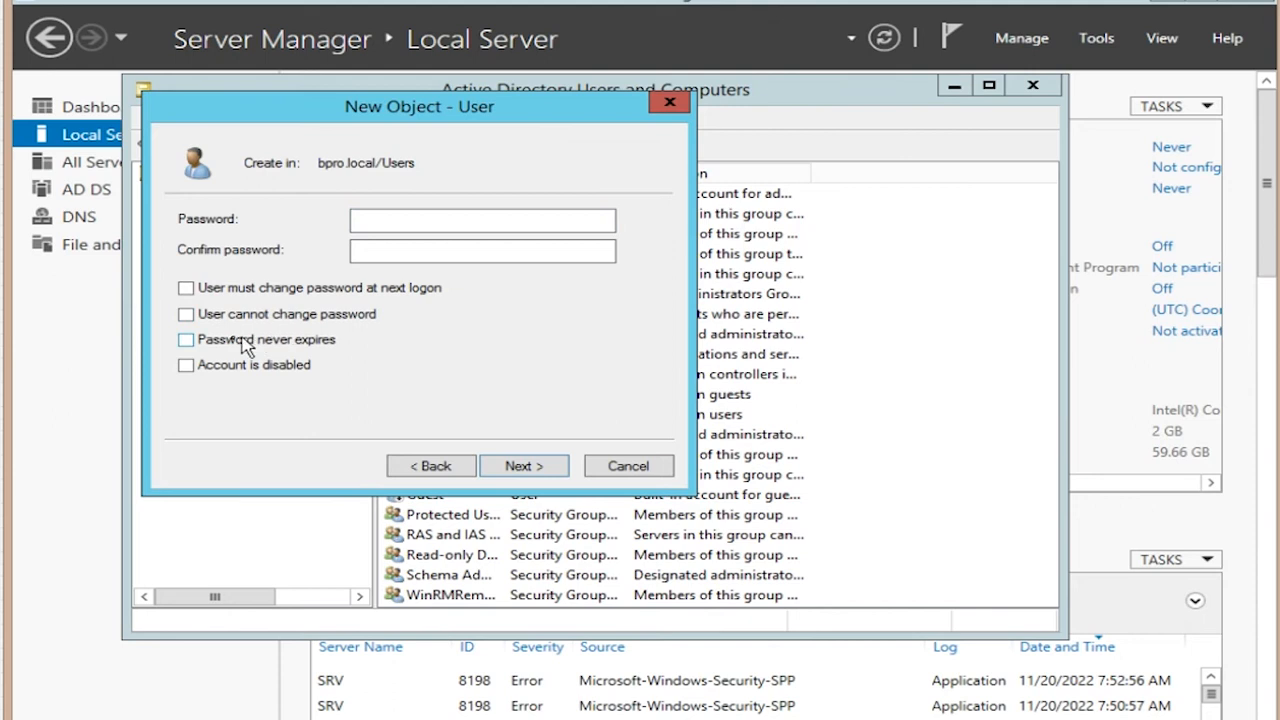
click(186, 339)
click(381, 224)
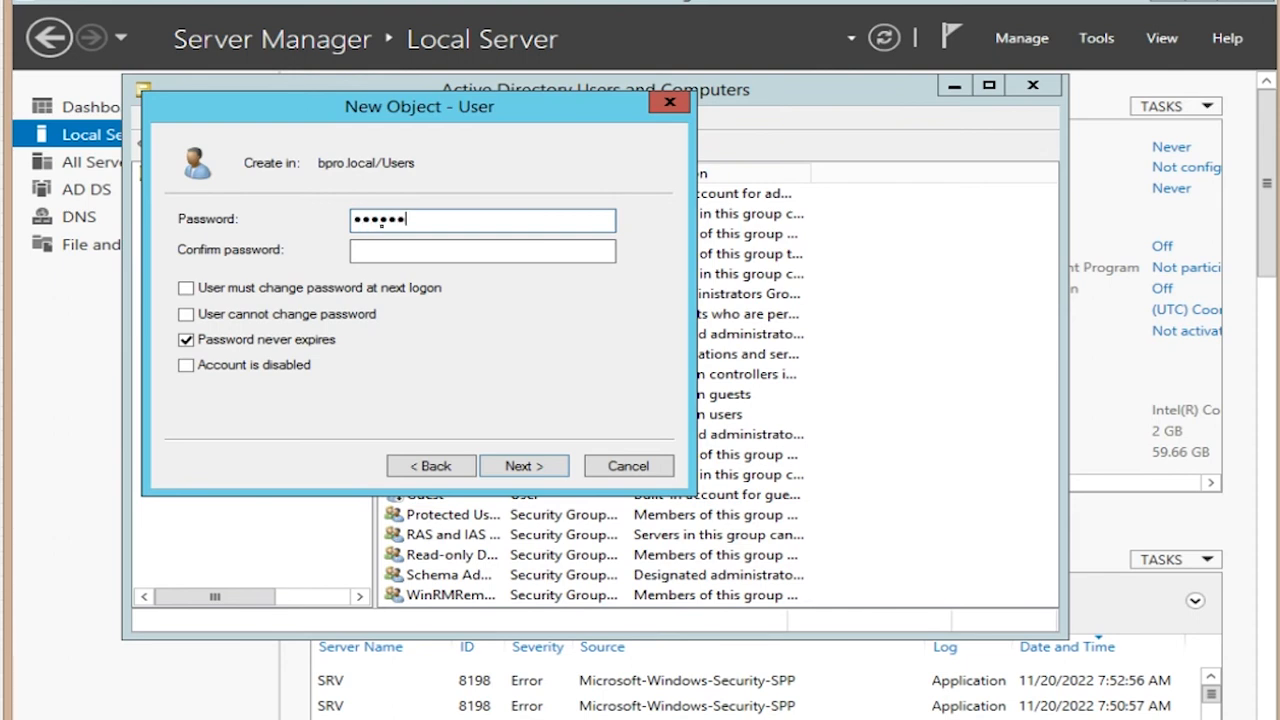
key(Tab)
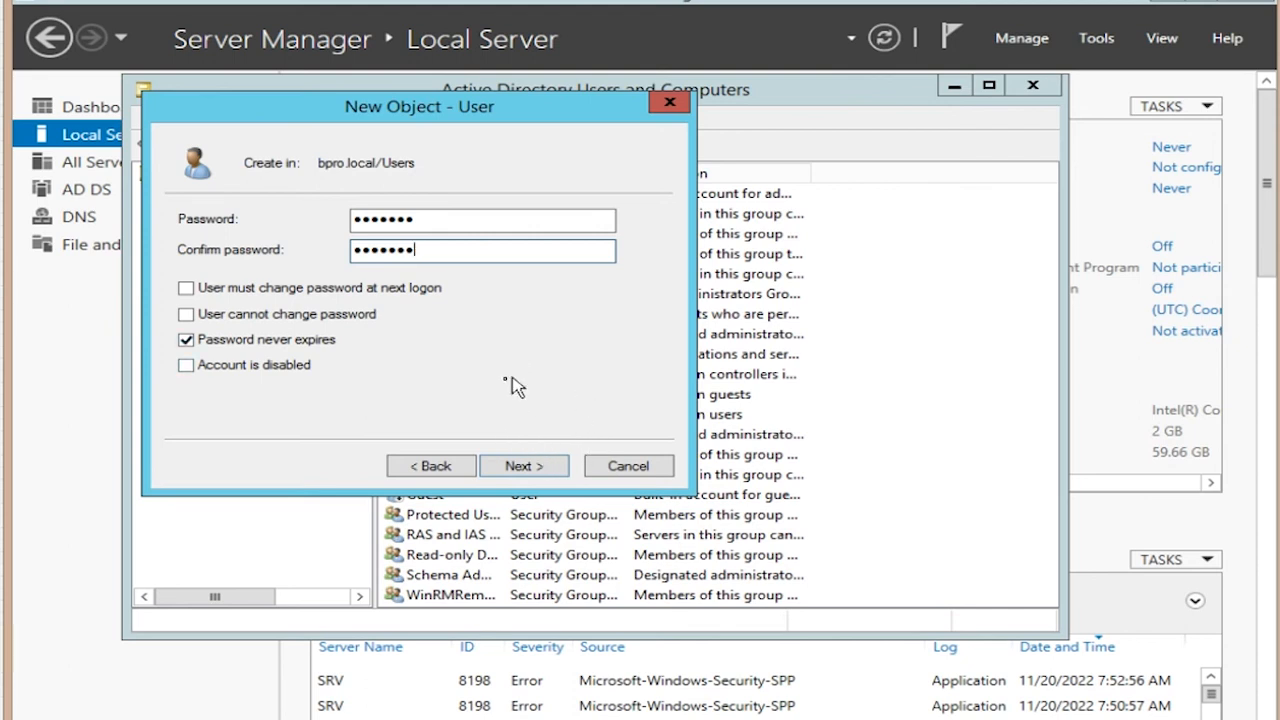
click(538, 468)
click(525, 466)
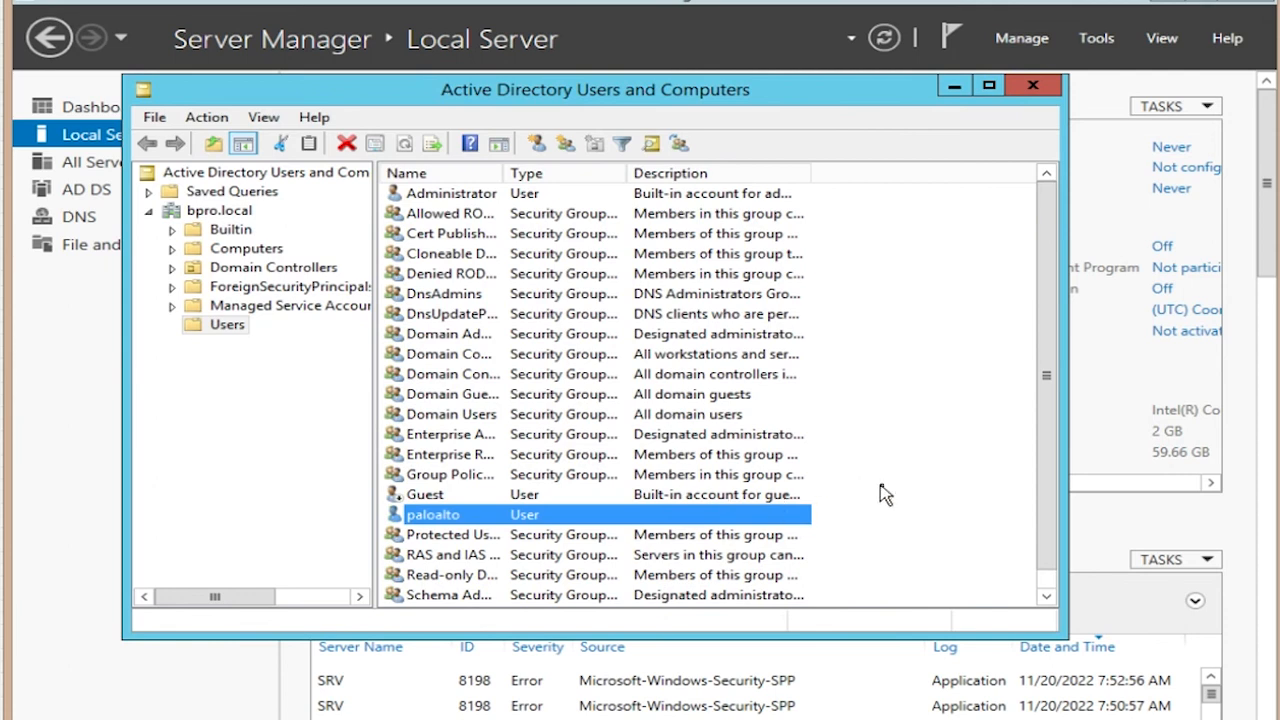
Step: Open paloalto's properties on the Member Of tab
click(908, 520)
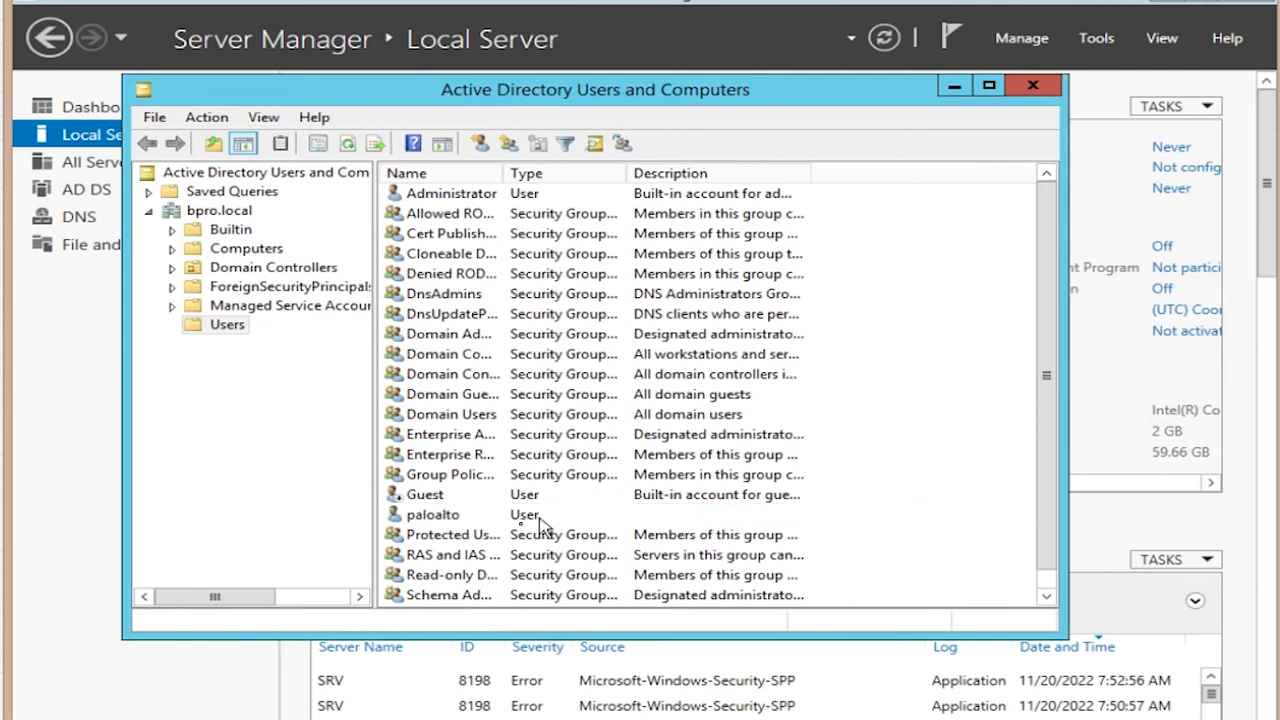
right_click(446, 517)
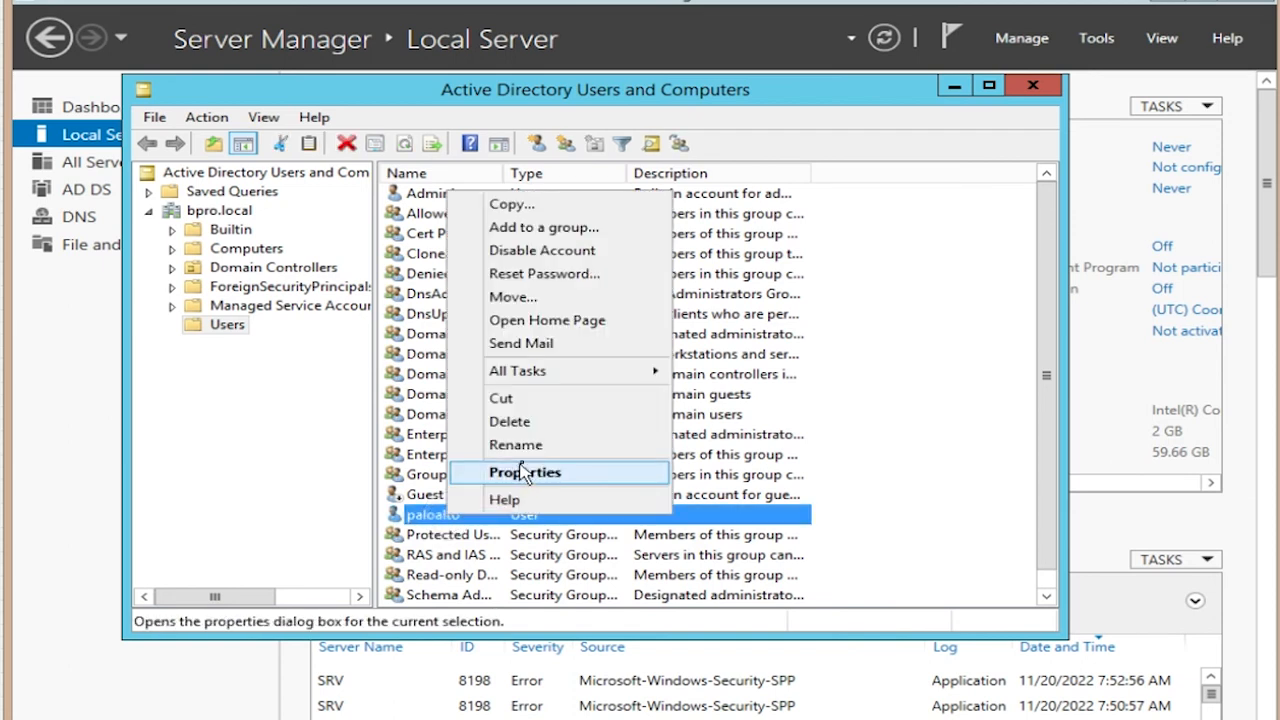
mouse_move(550, 378)
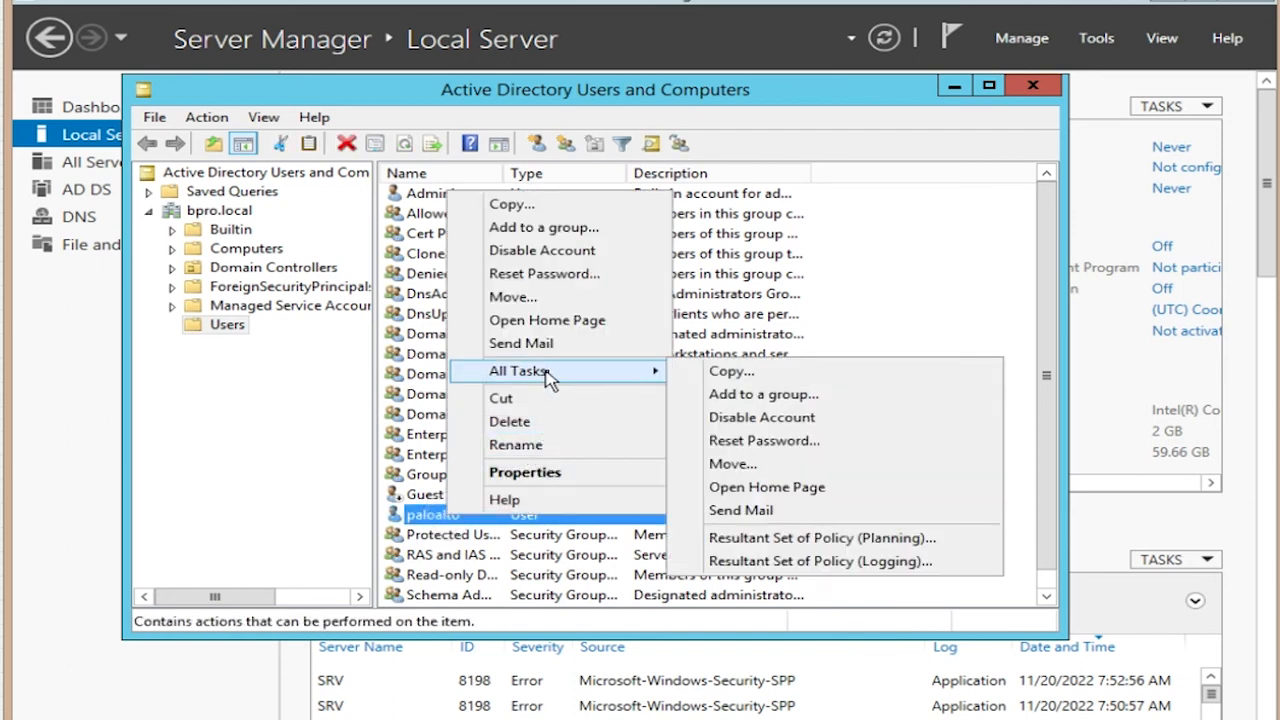
click(550, 476)
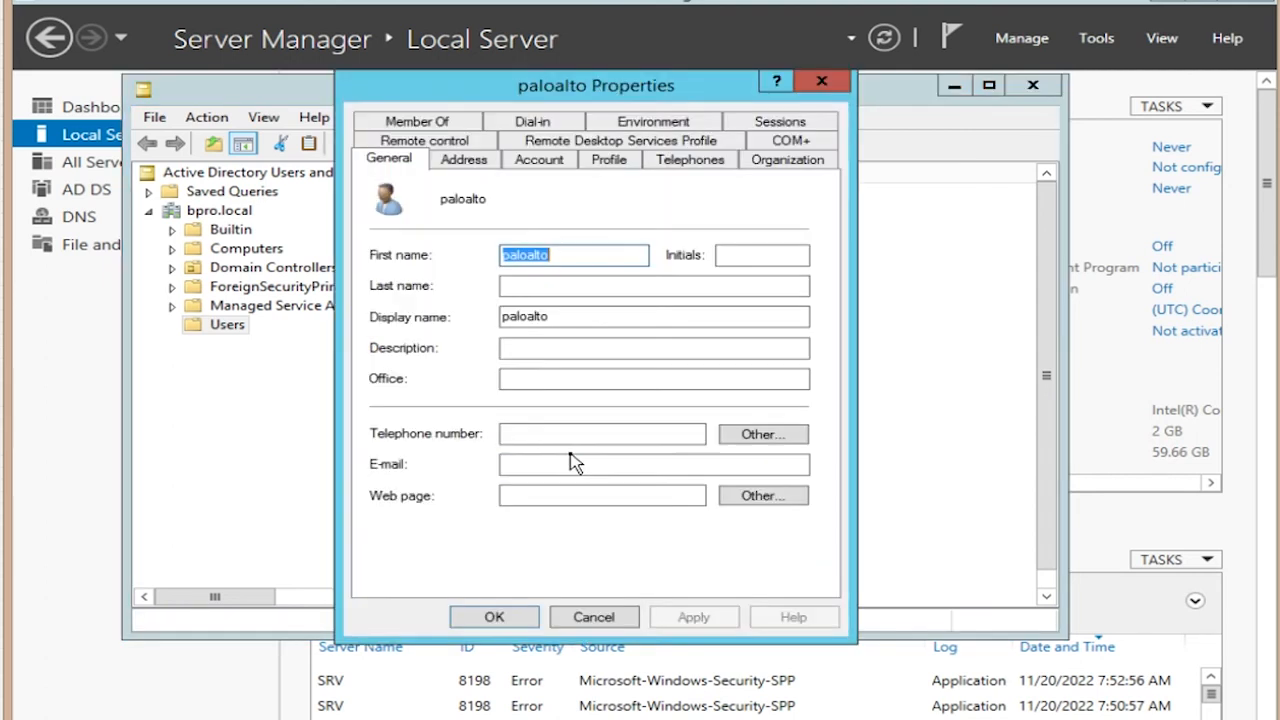
click(417, 124)
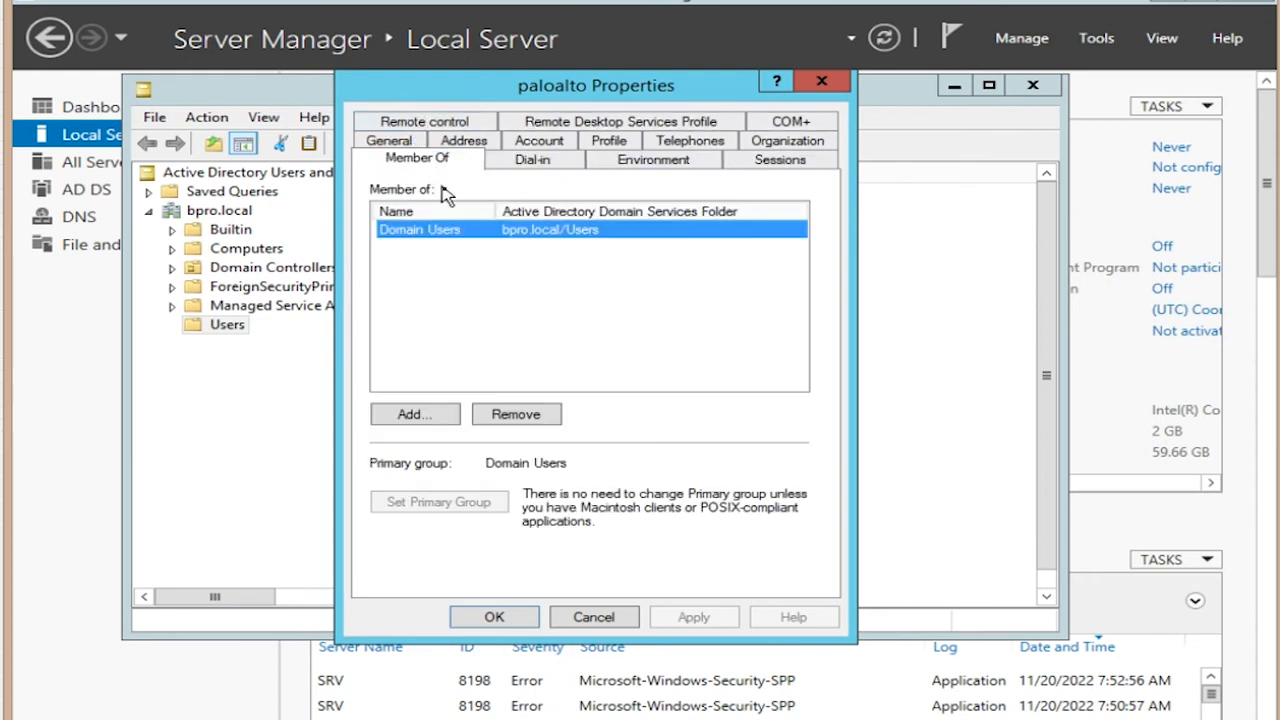
Step: Pick Distributed COM Users from the full domain group list
click(427, 412)
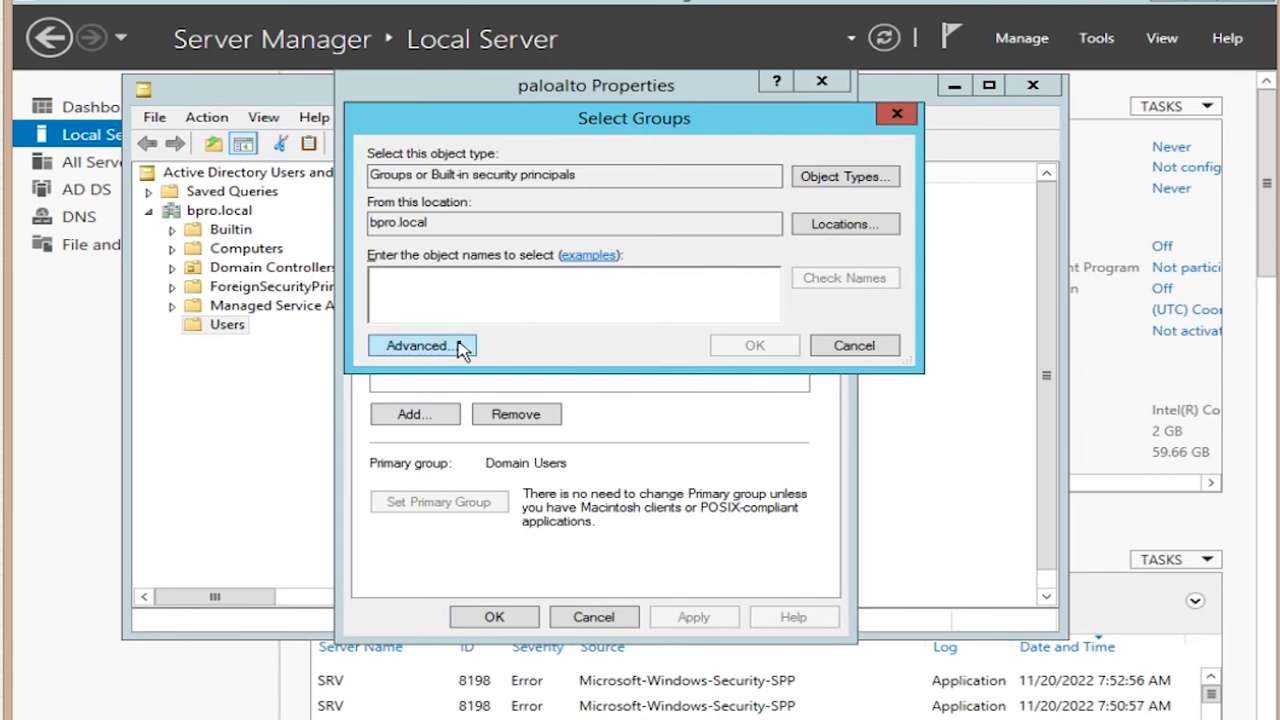
click(461, 346)
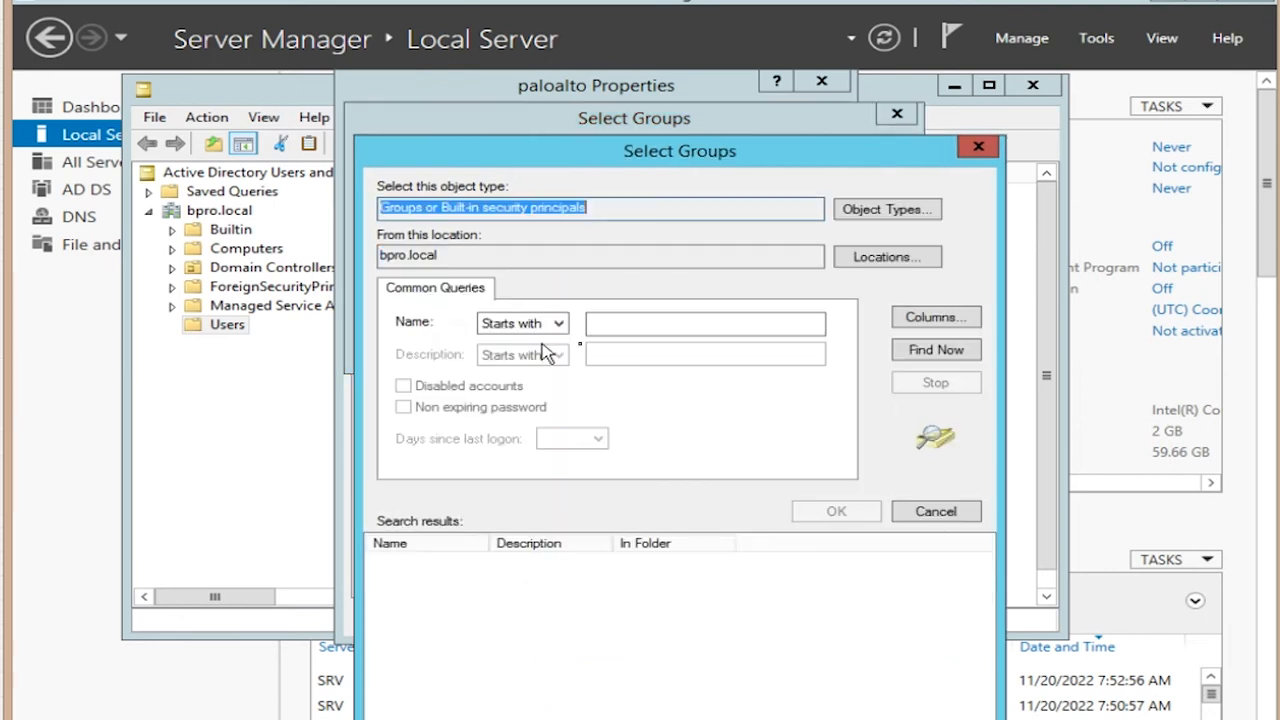
click(945, 351)
drag(985, 578, 985, 614)
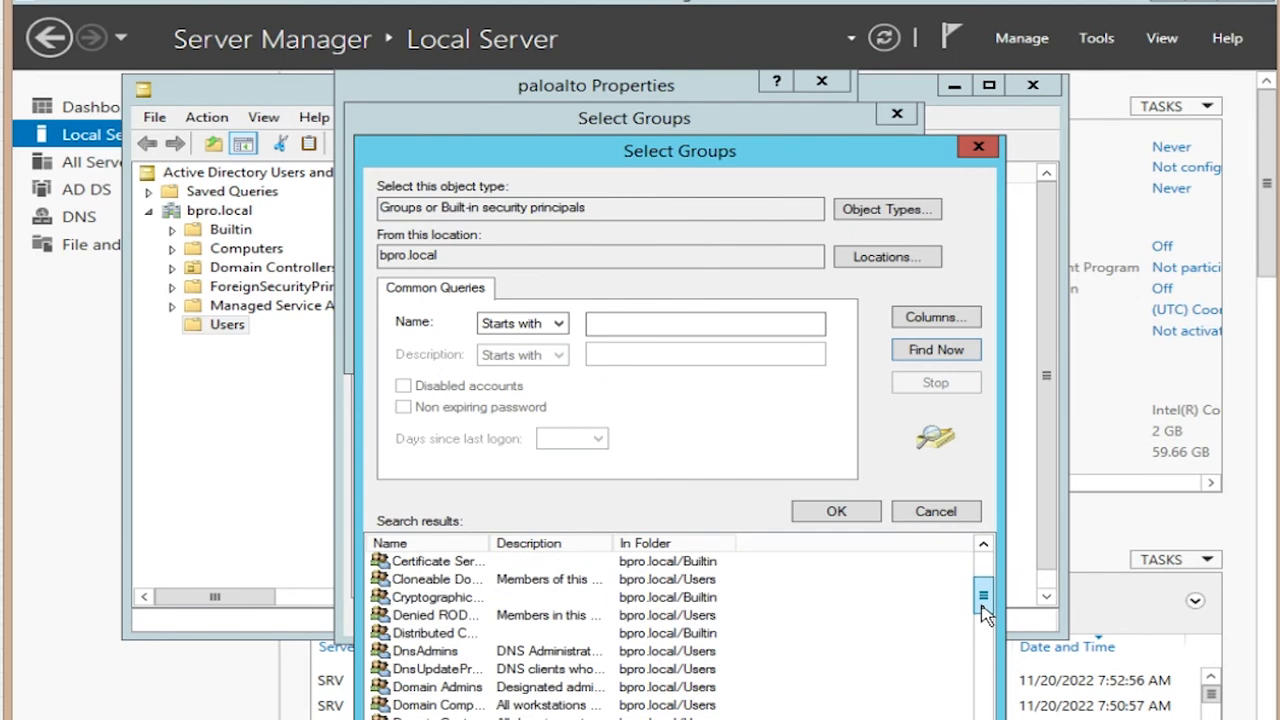
click(457, 638)
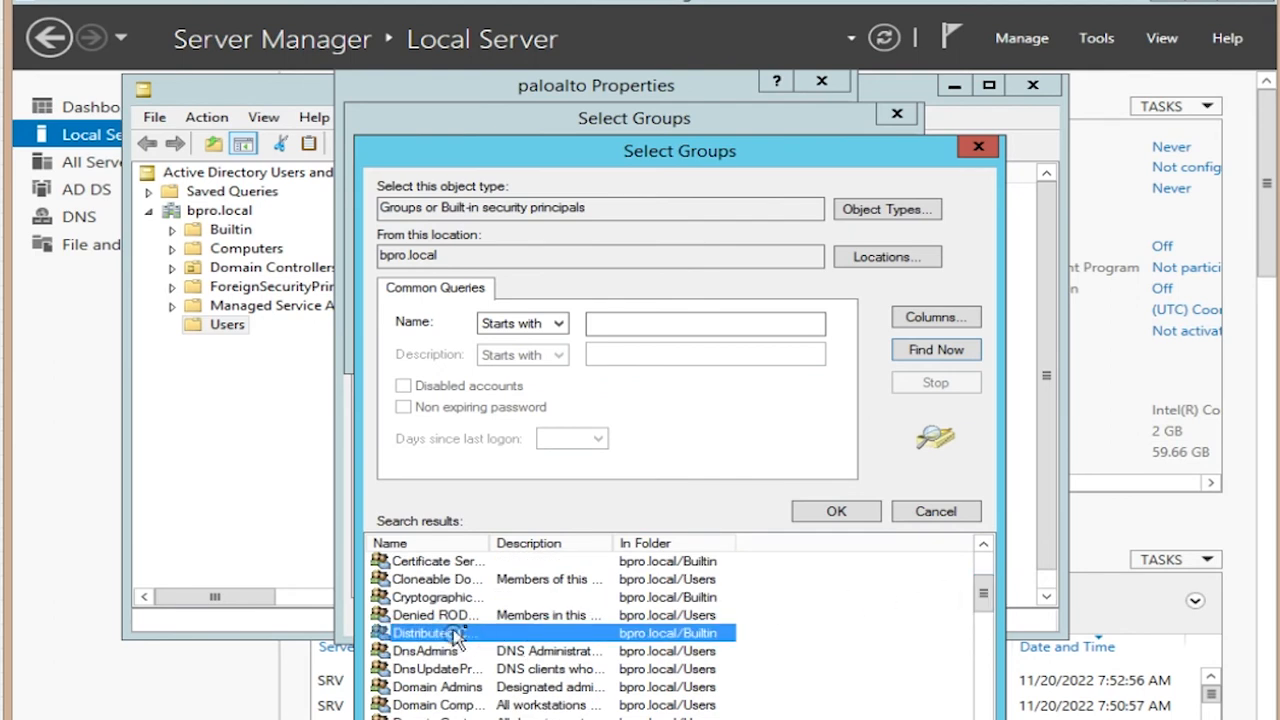
click(838, 512)
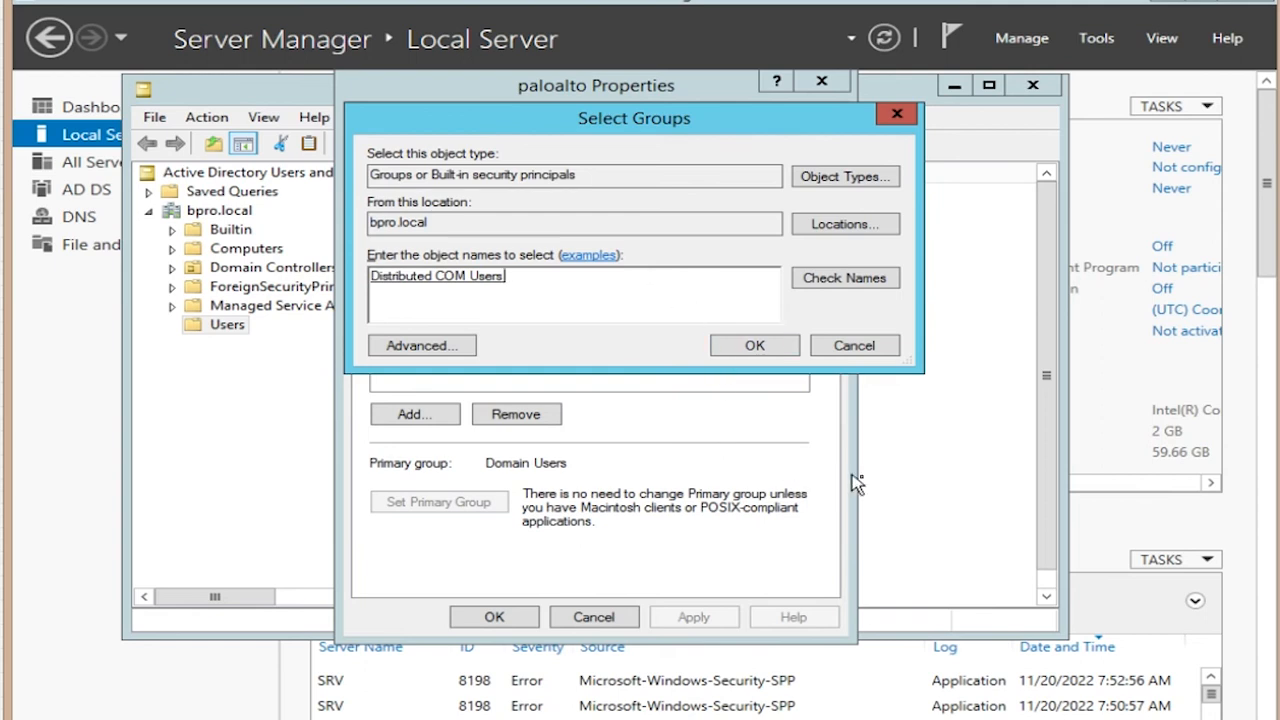
Step: Add Event Log Readers and Server Operators too, confirming all three group memberships
click(416, 348)
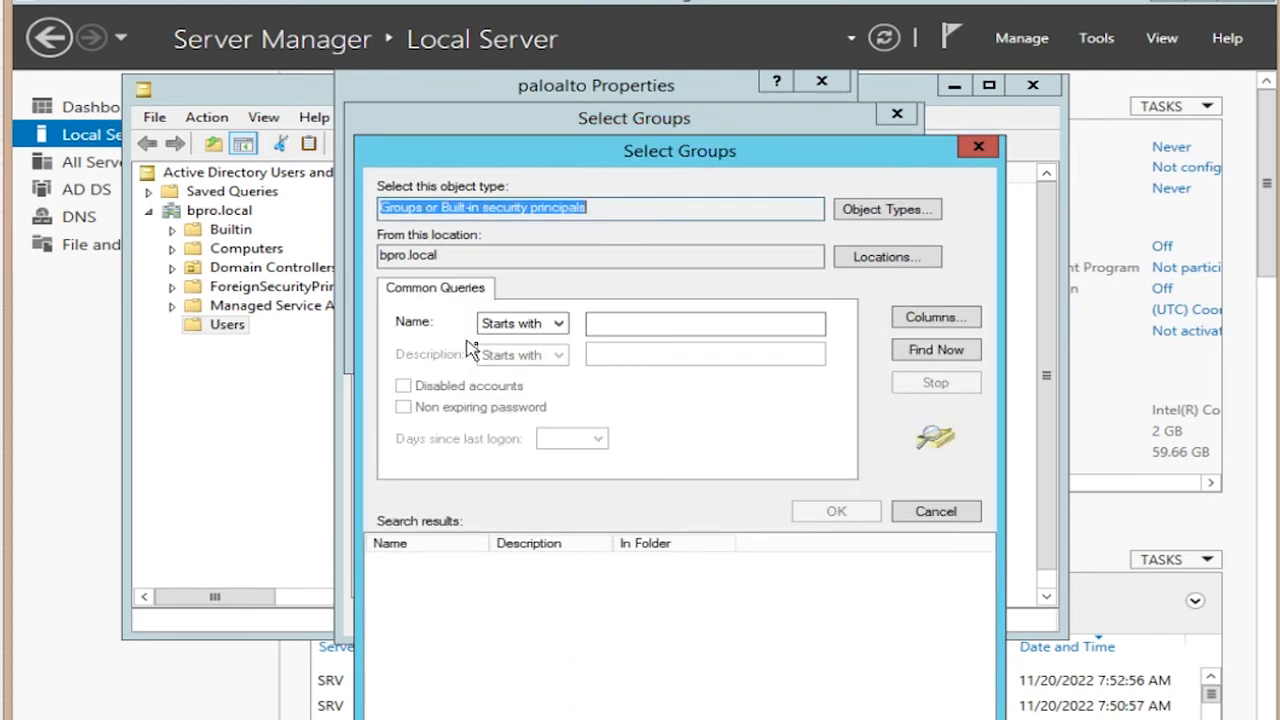
click(931, 358)
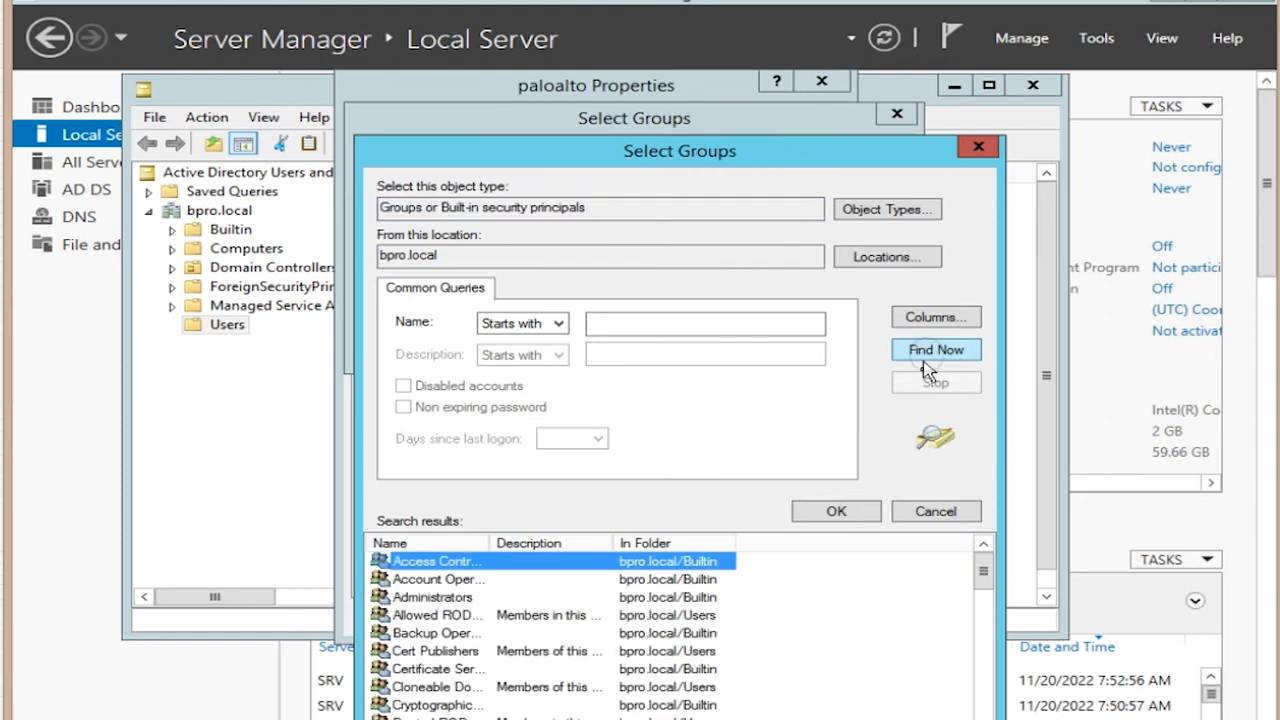
drag(986, 575, 992, 636)
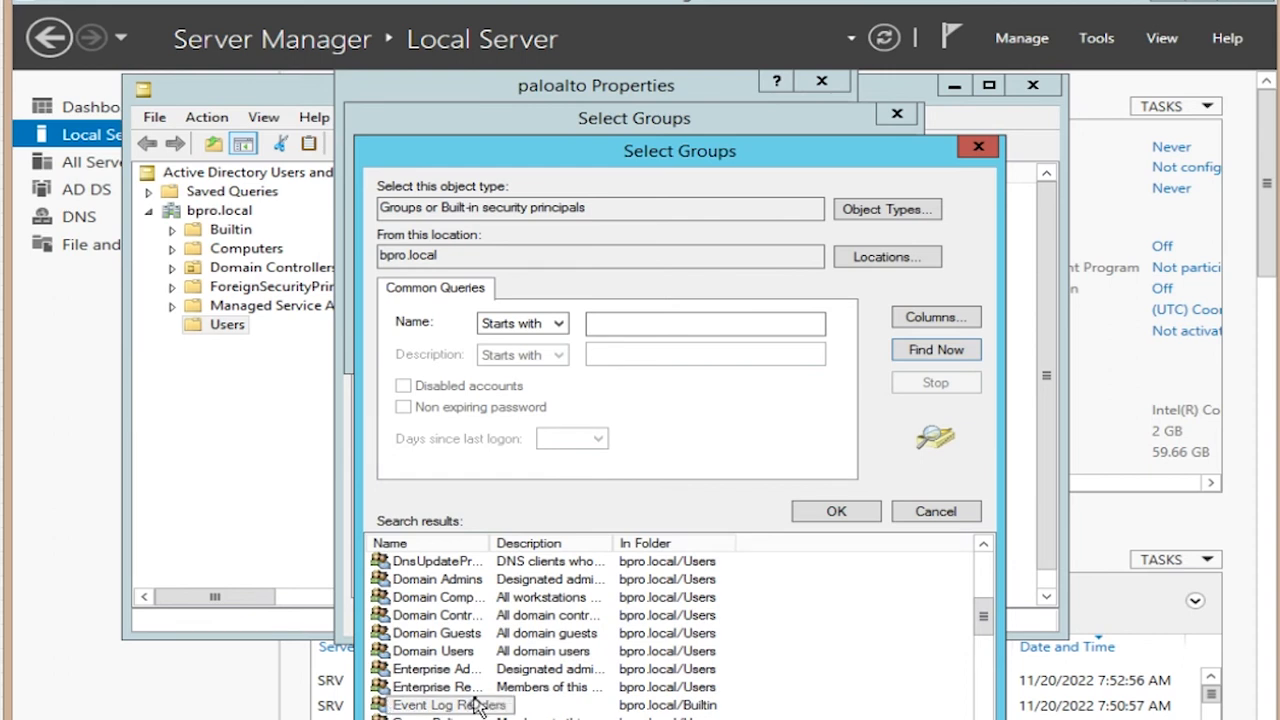
click(430, 705)
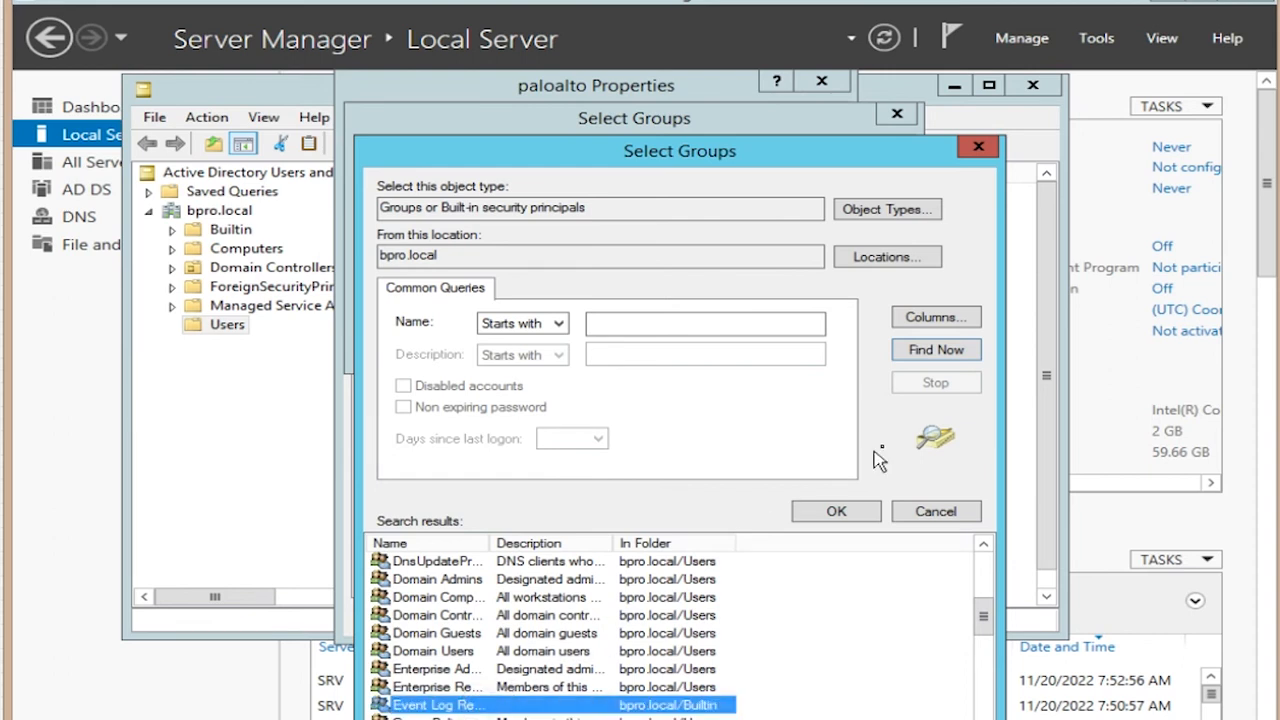
click(838, 512)
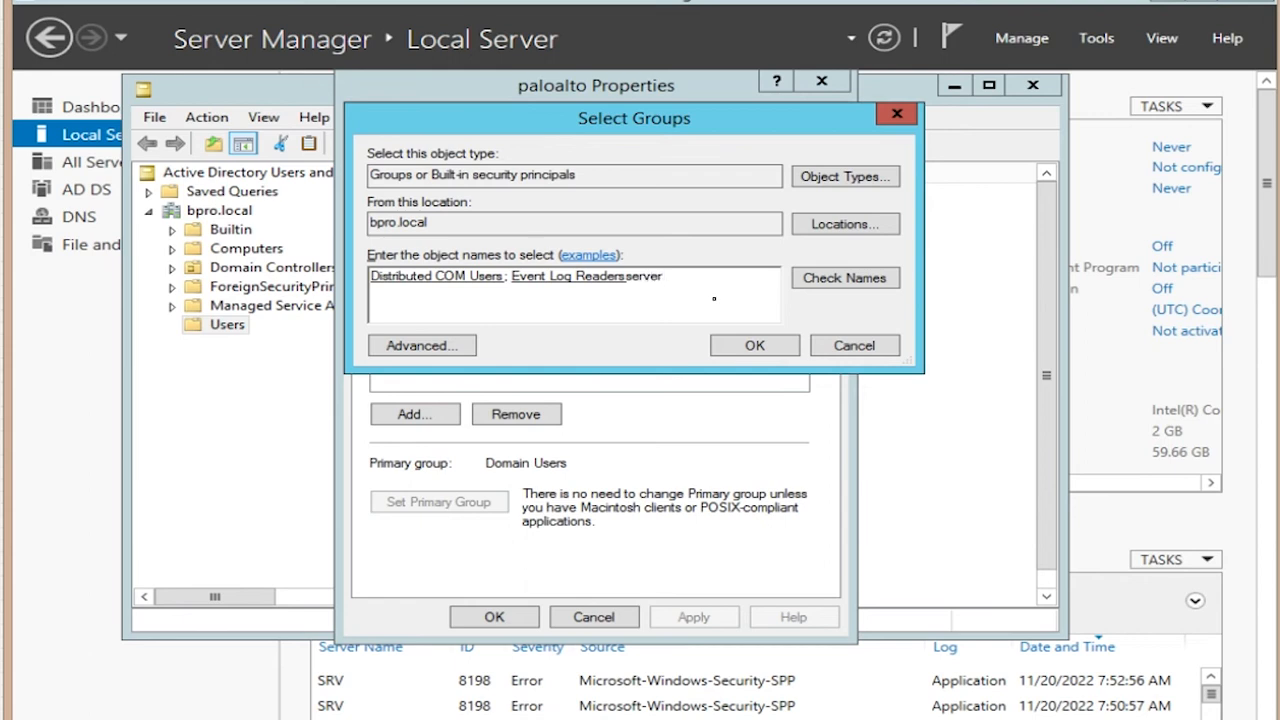
click(840, 288)
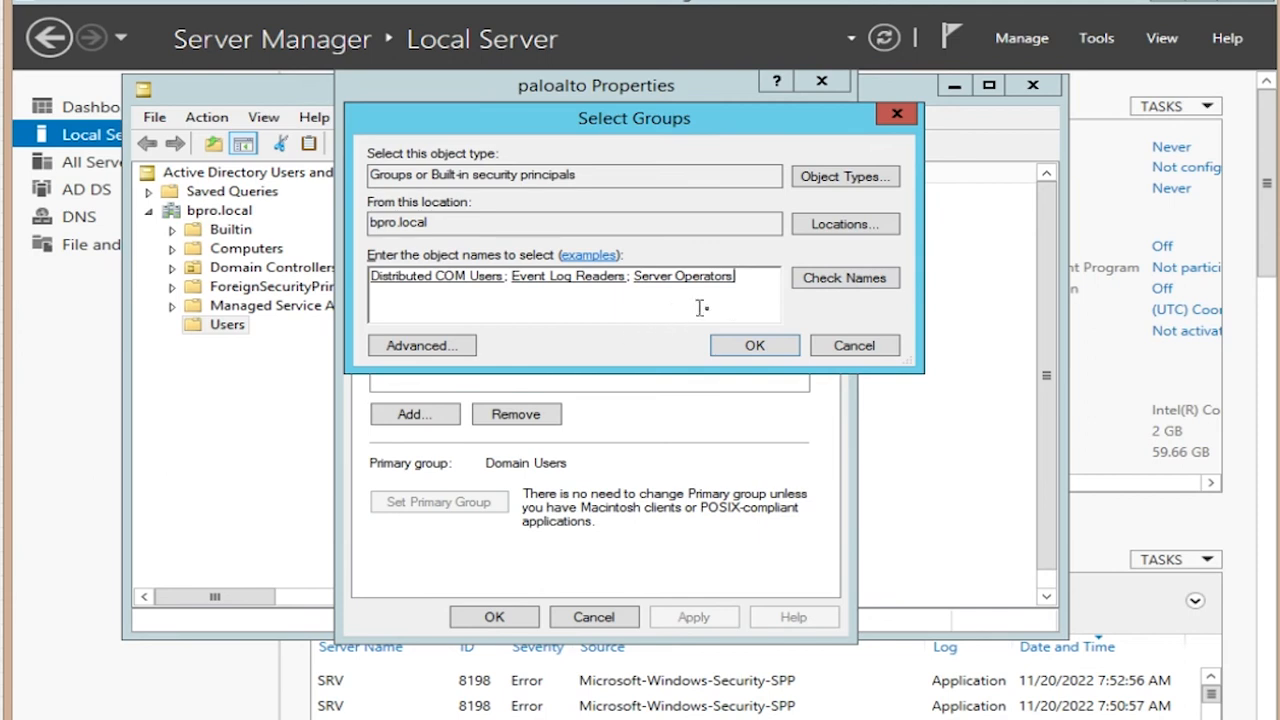
click(752, 347)
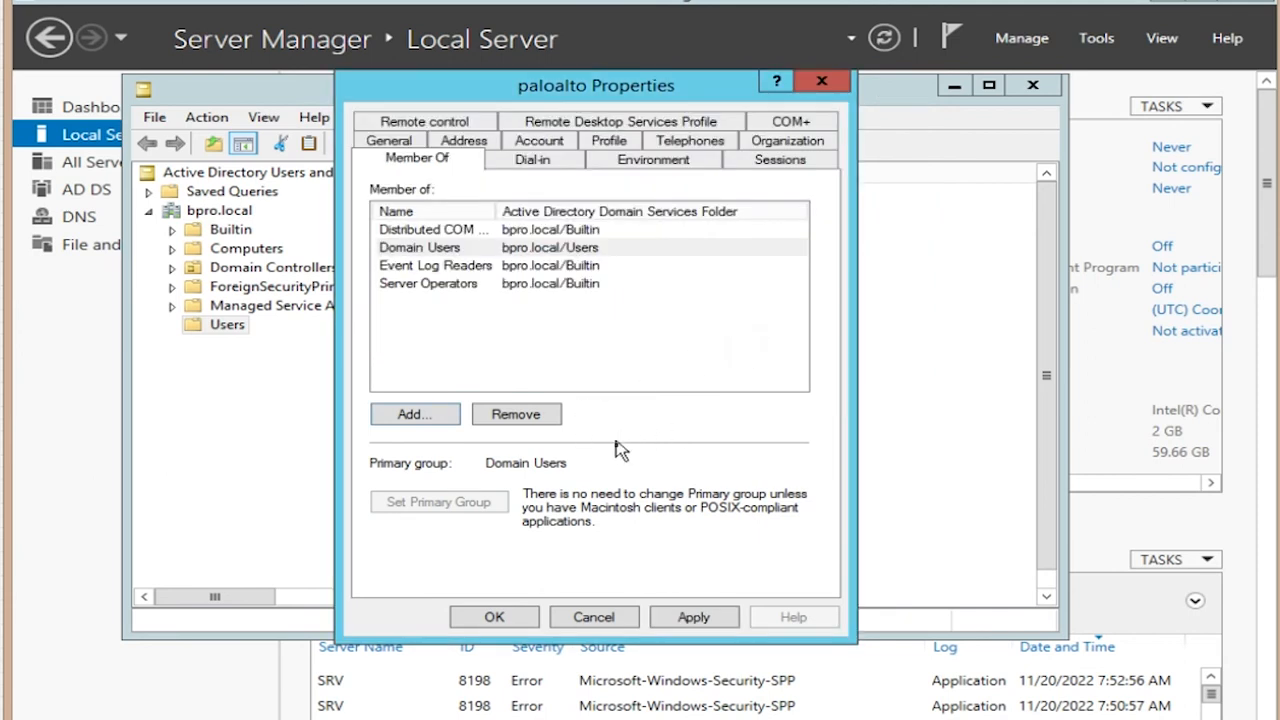
click(566, 330)
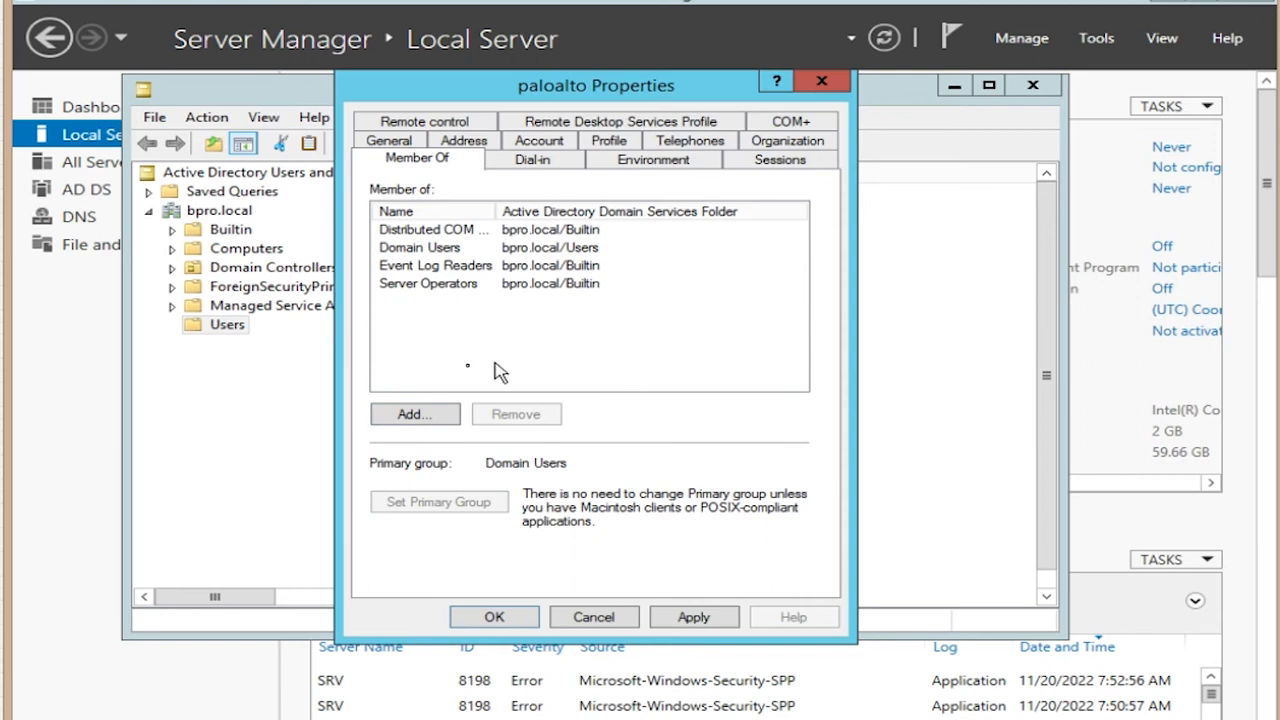
Step: Resolve 'domain' to Domain Admins, add it to paloalto's groups, then apply and close Properties
click(414, 418)
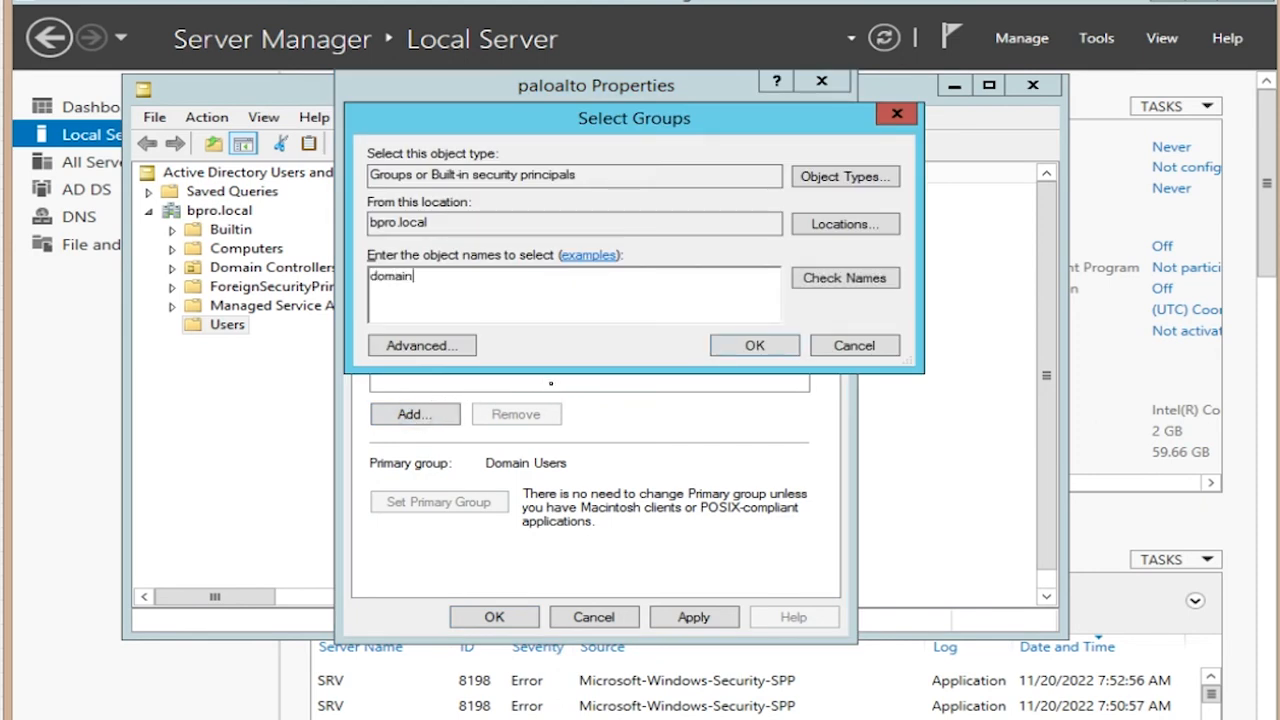
click(862, 286)
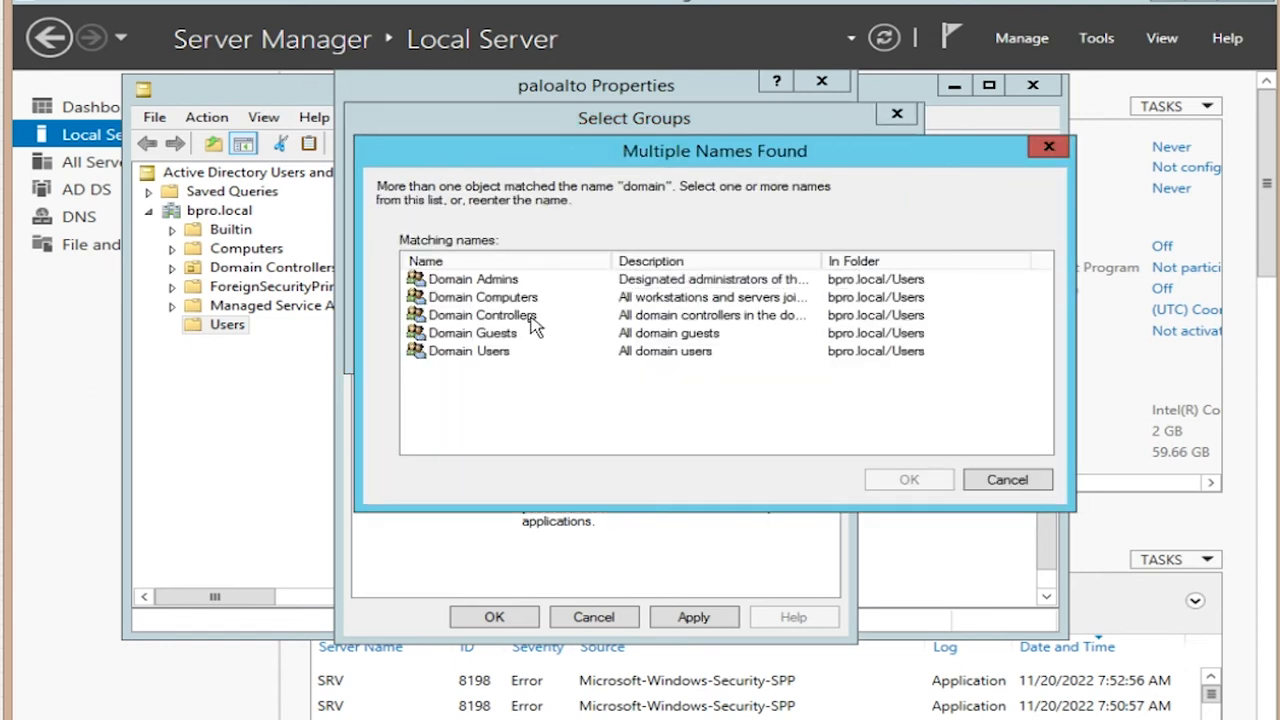
click(512, 284)
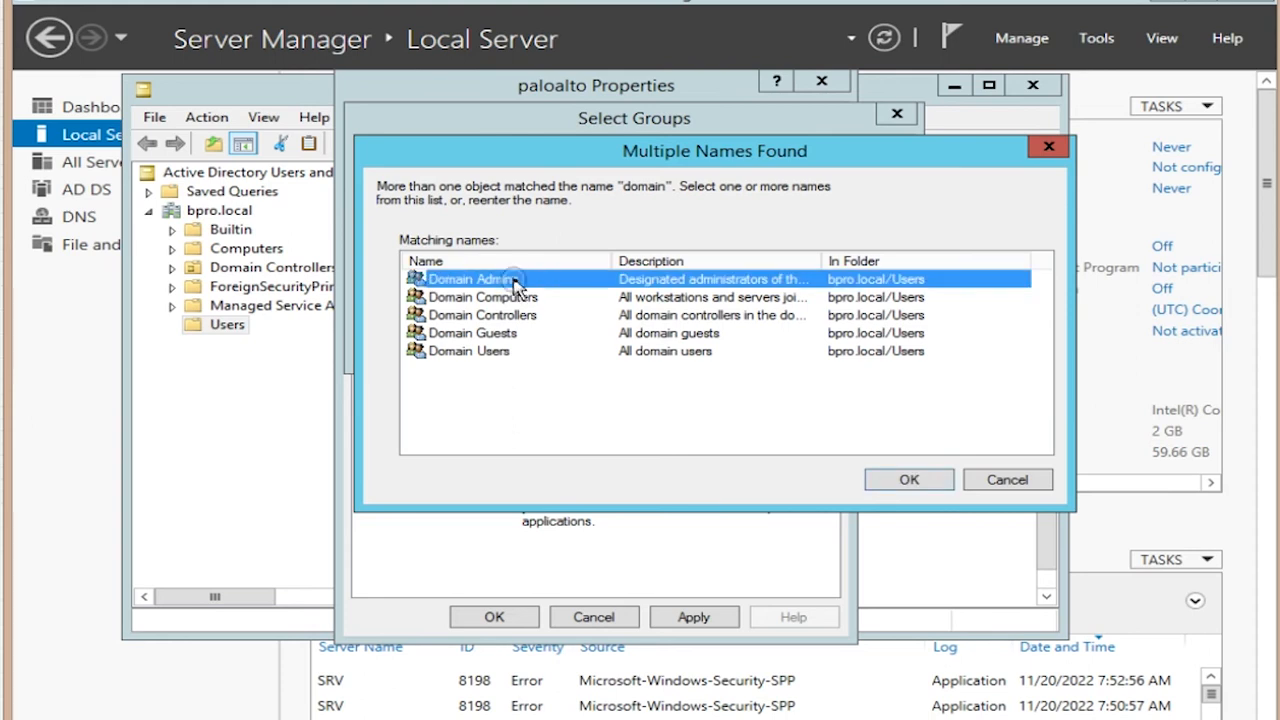
click(905, 480)
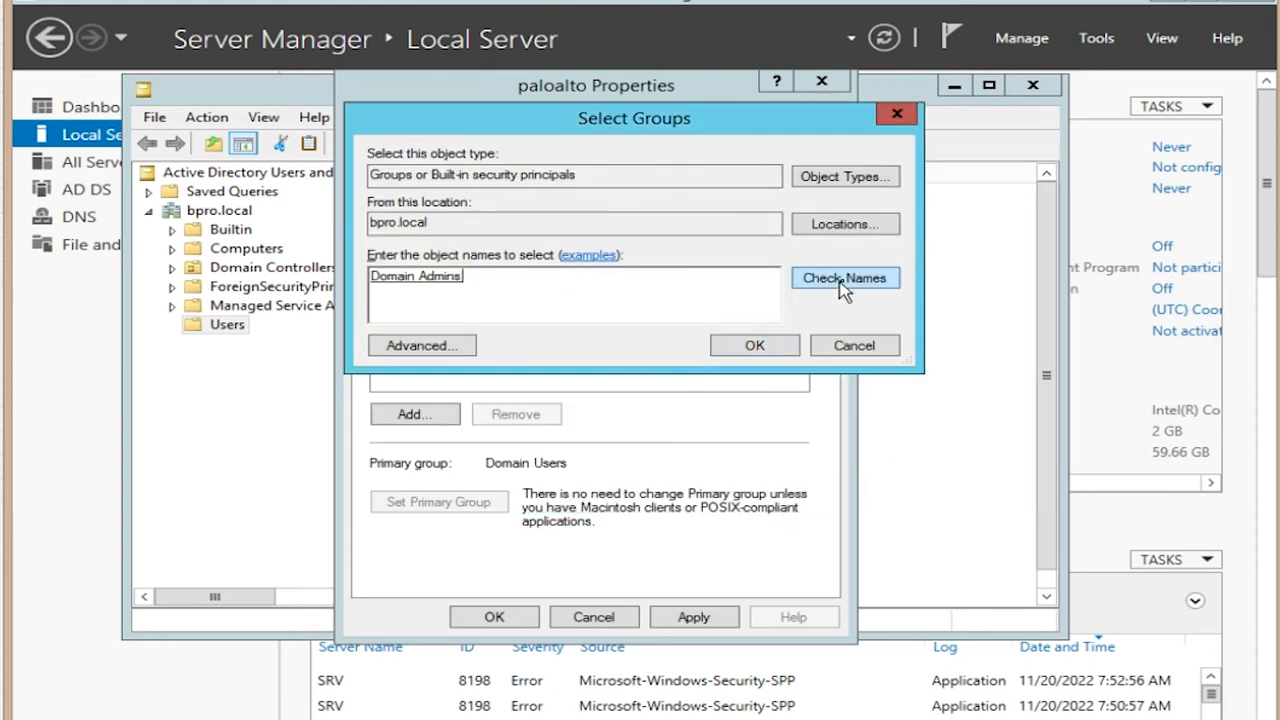
click(755, 346)
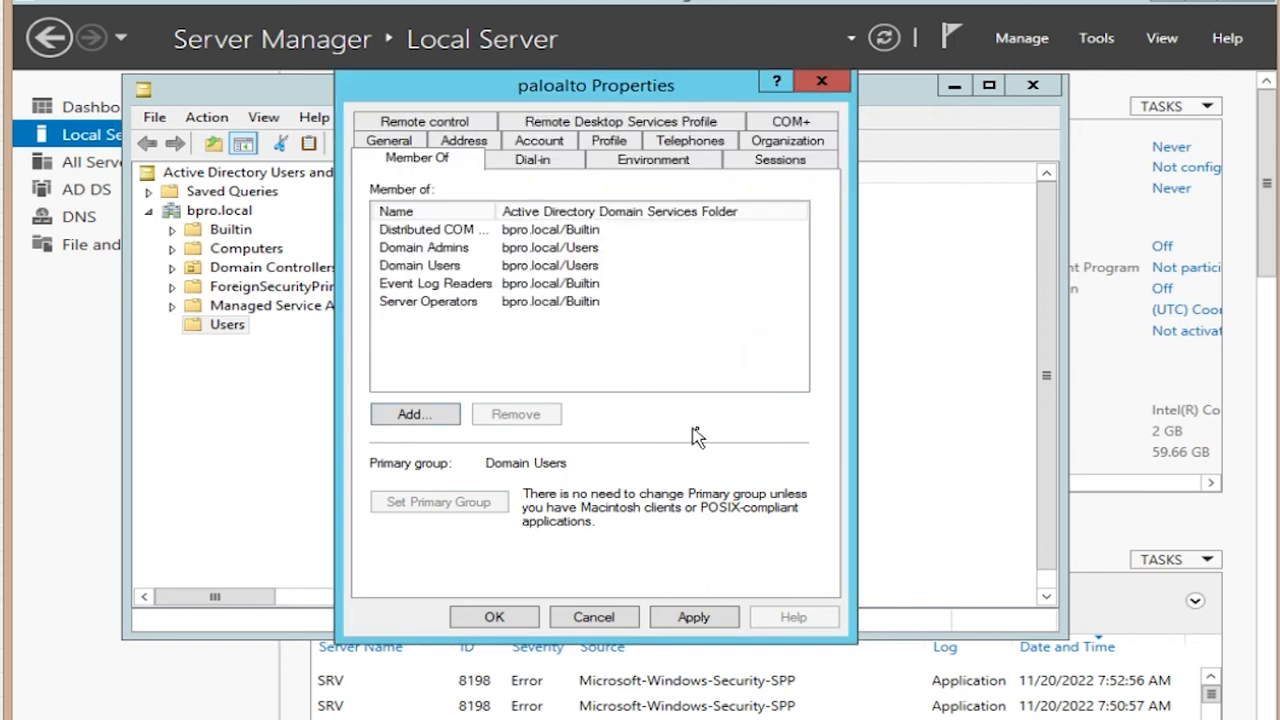
click(693, 620)
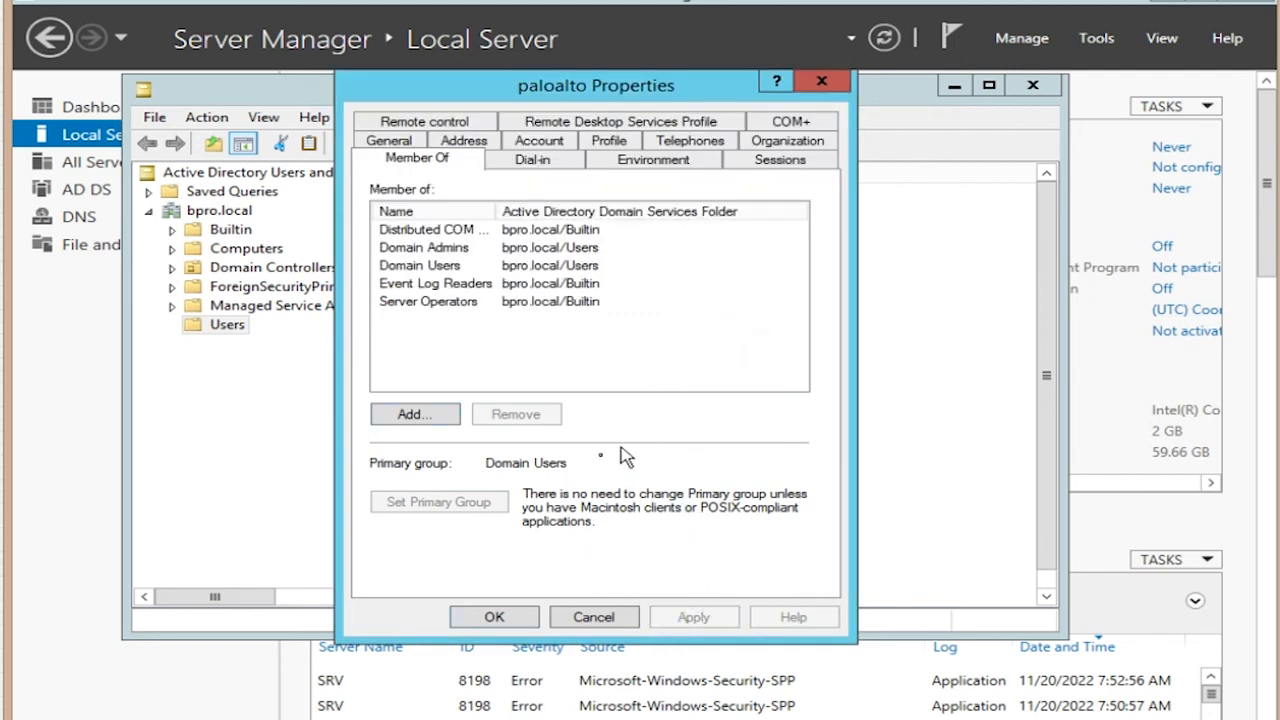
click(495, 618)
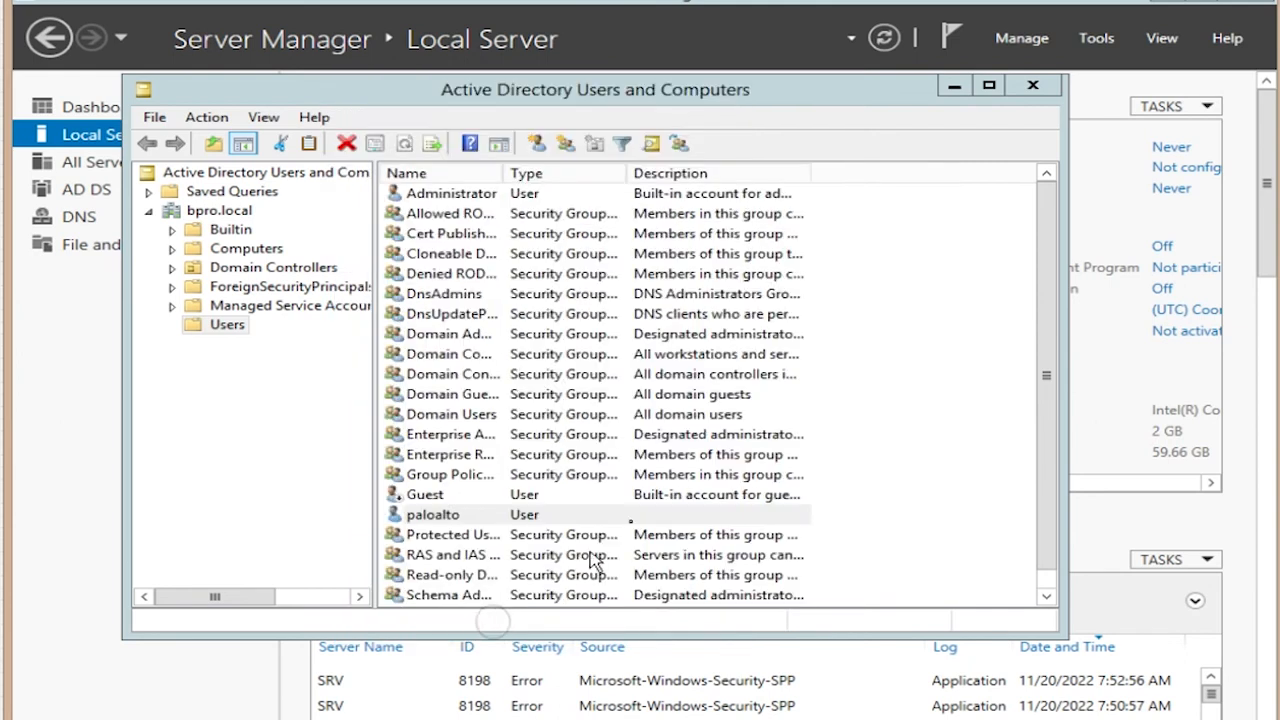
click(892, 526)
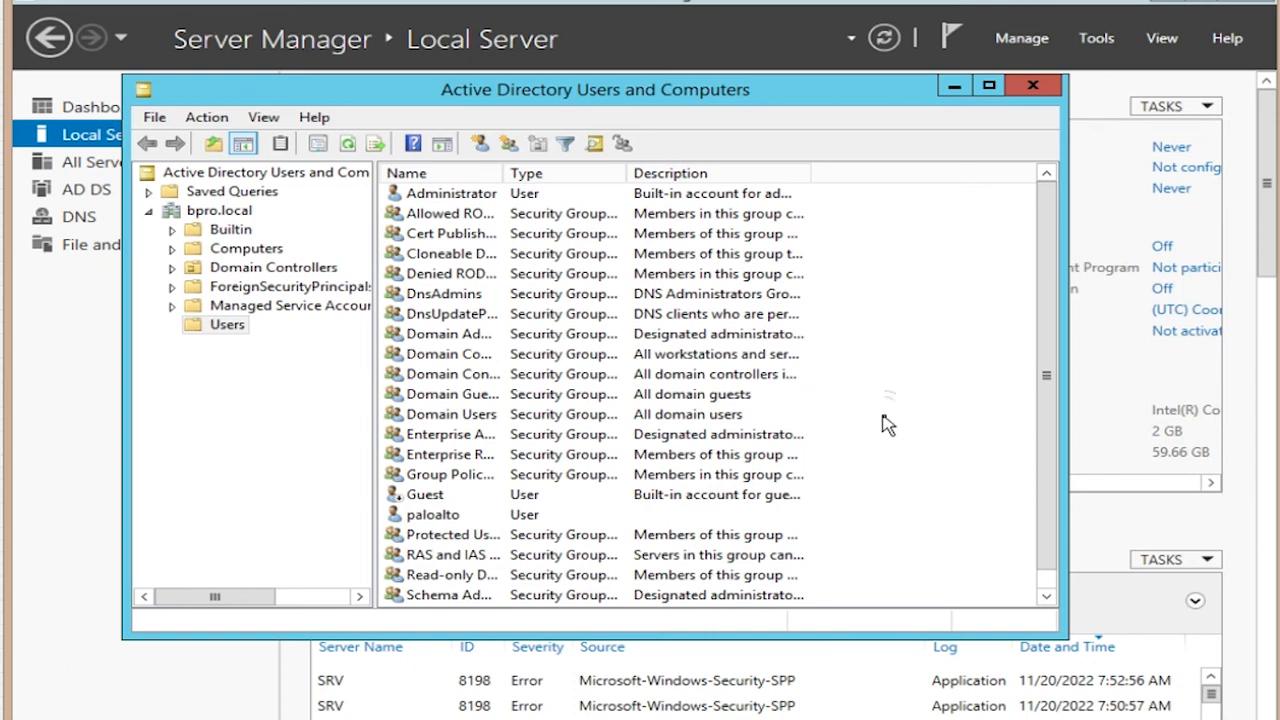
Step: Create a new global security group named hr in the Users container
right_click(884, 421)
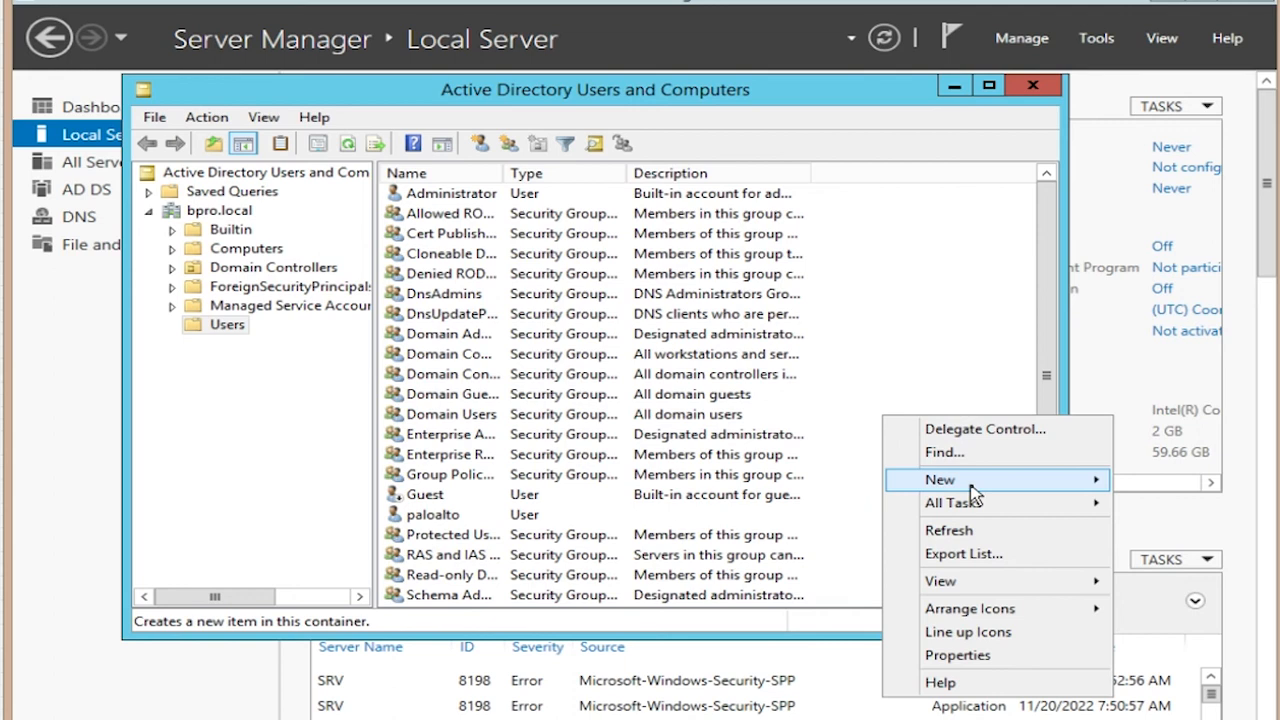
mouse_move(973, 495)
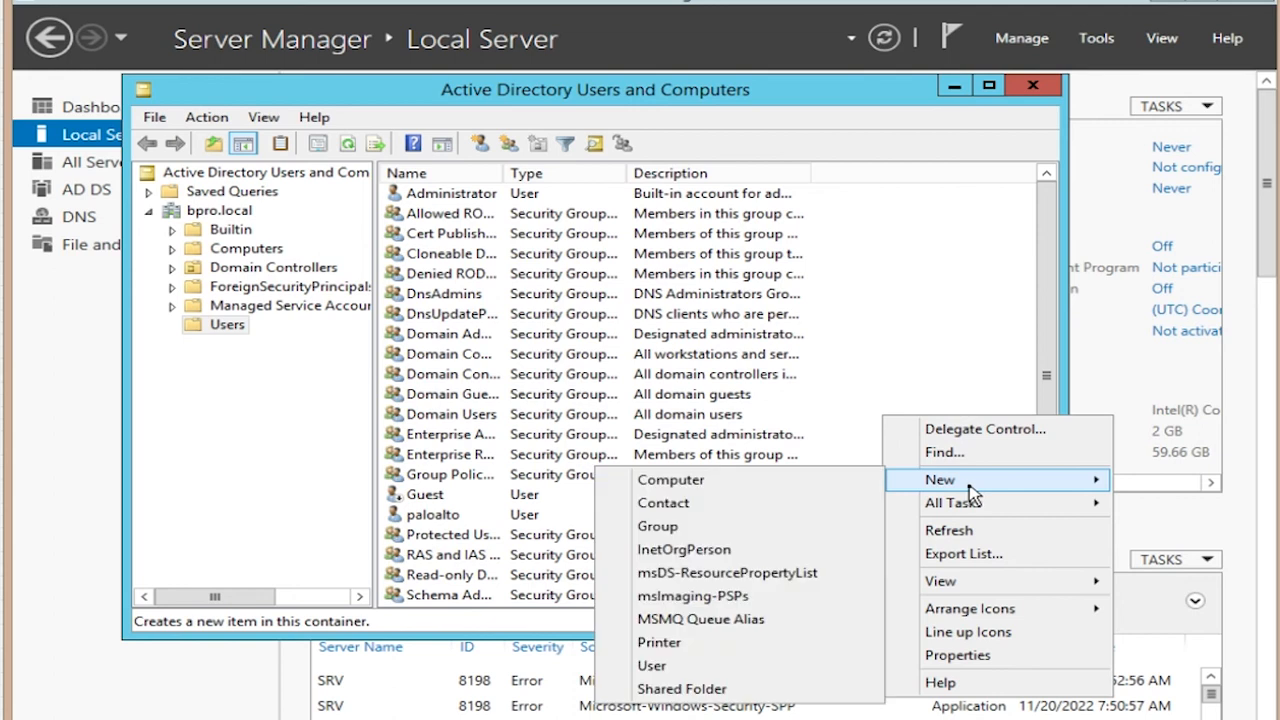
click(739, 527)
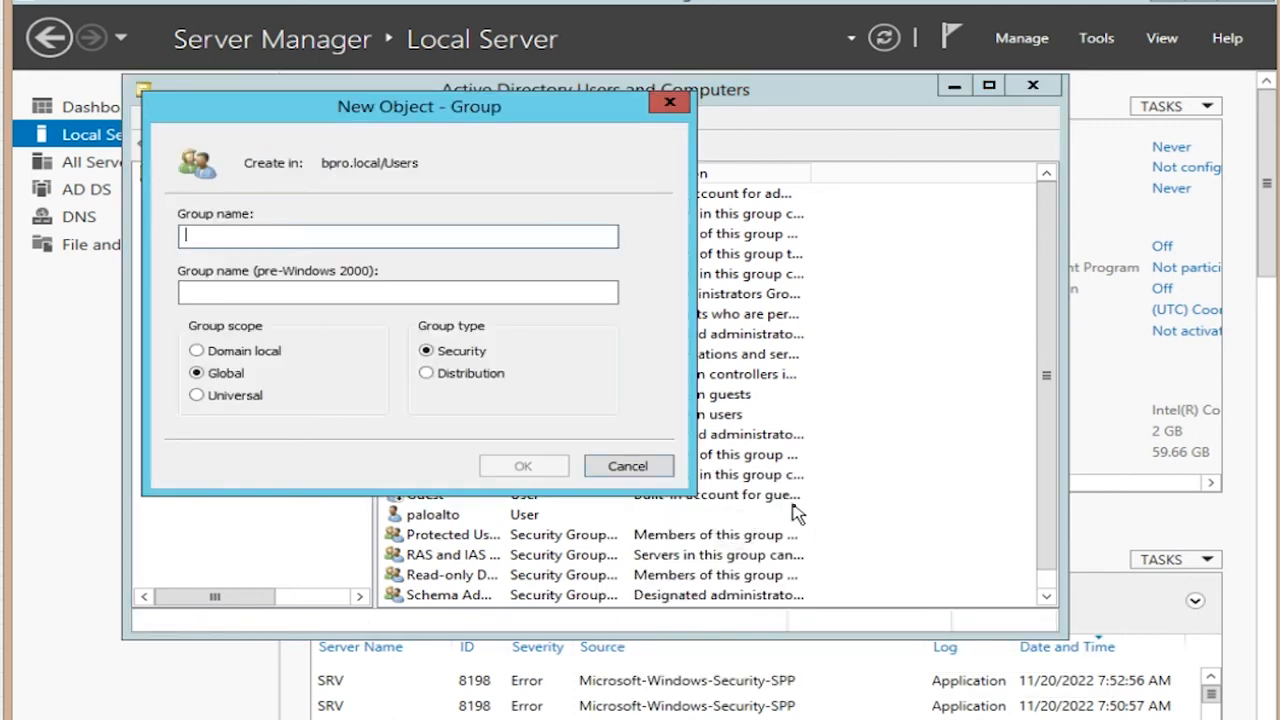
text(hr)
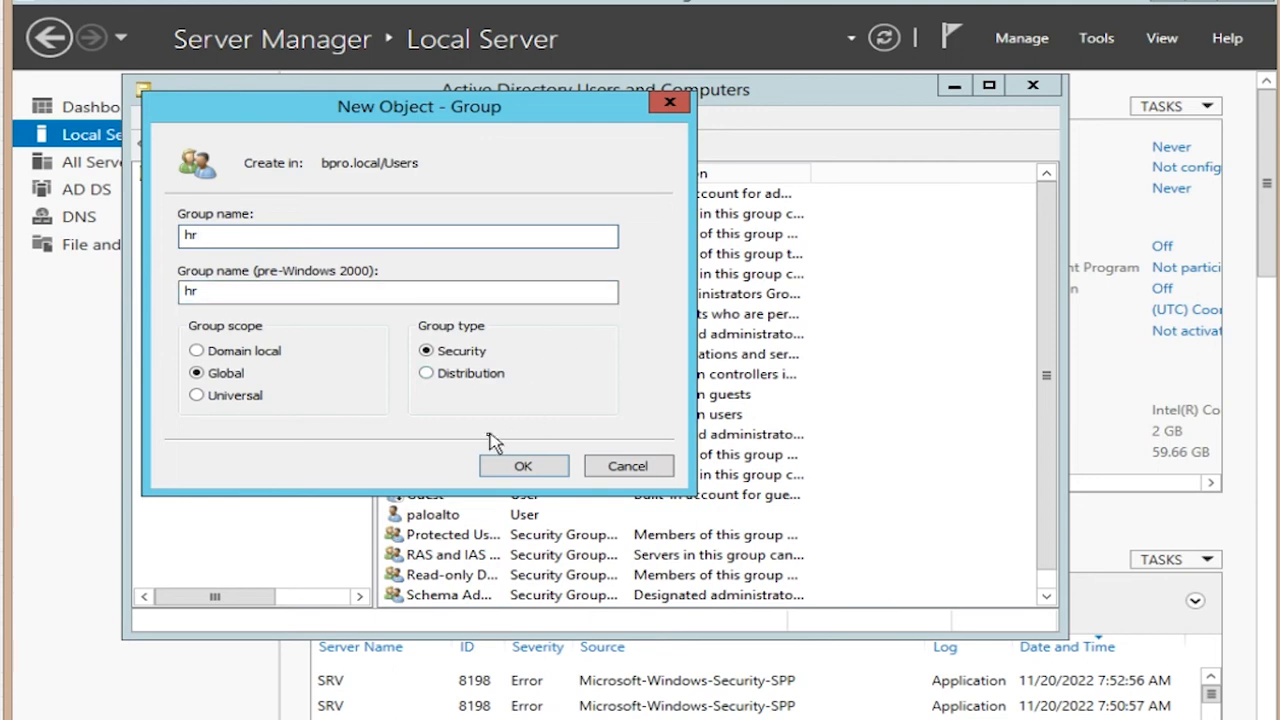
click(524, 470)
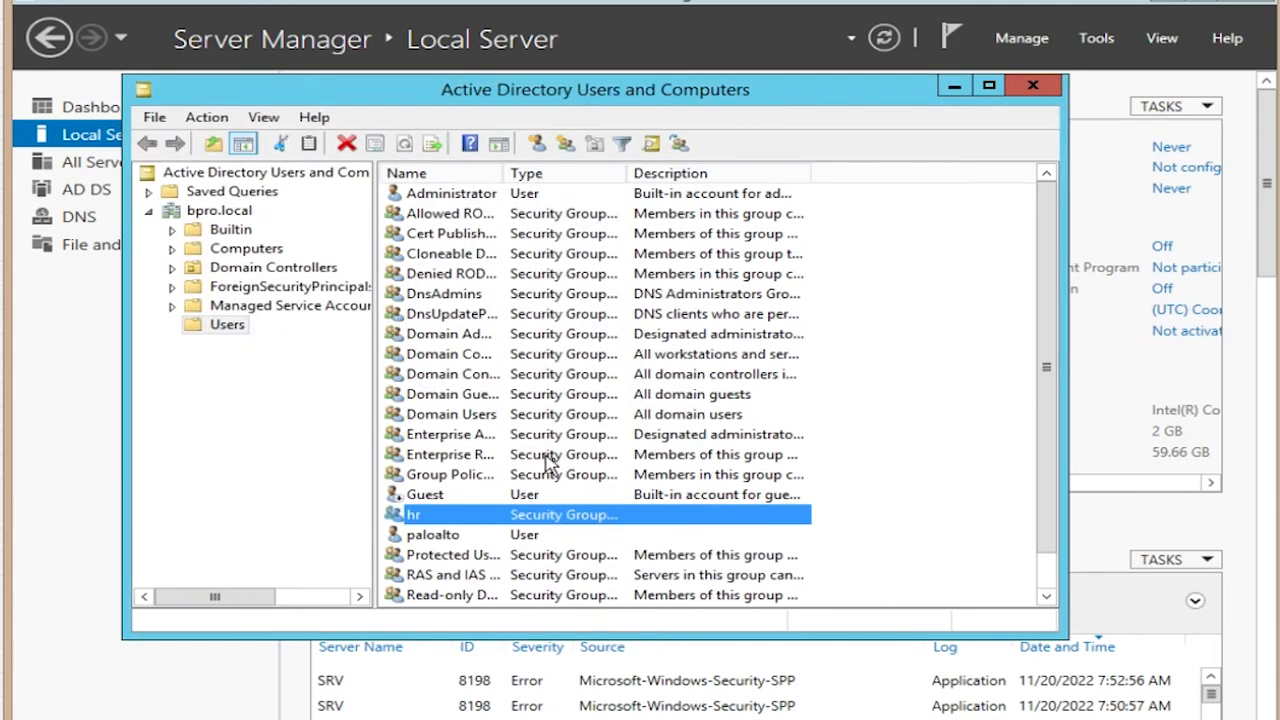
Step: Create a second global security group named itis in the Users container
right_click(918, 460)
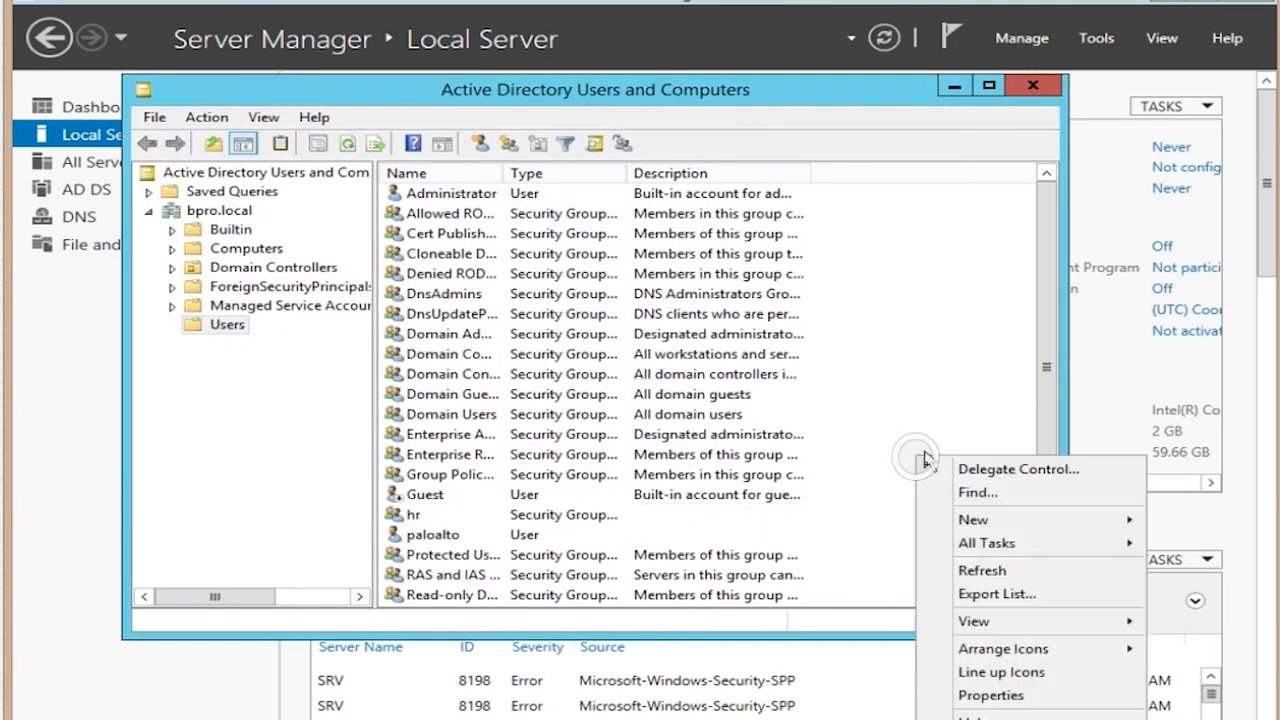
mouse_move(946, 528)
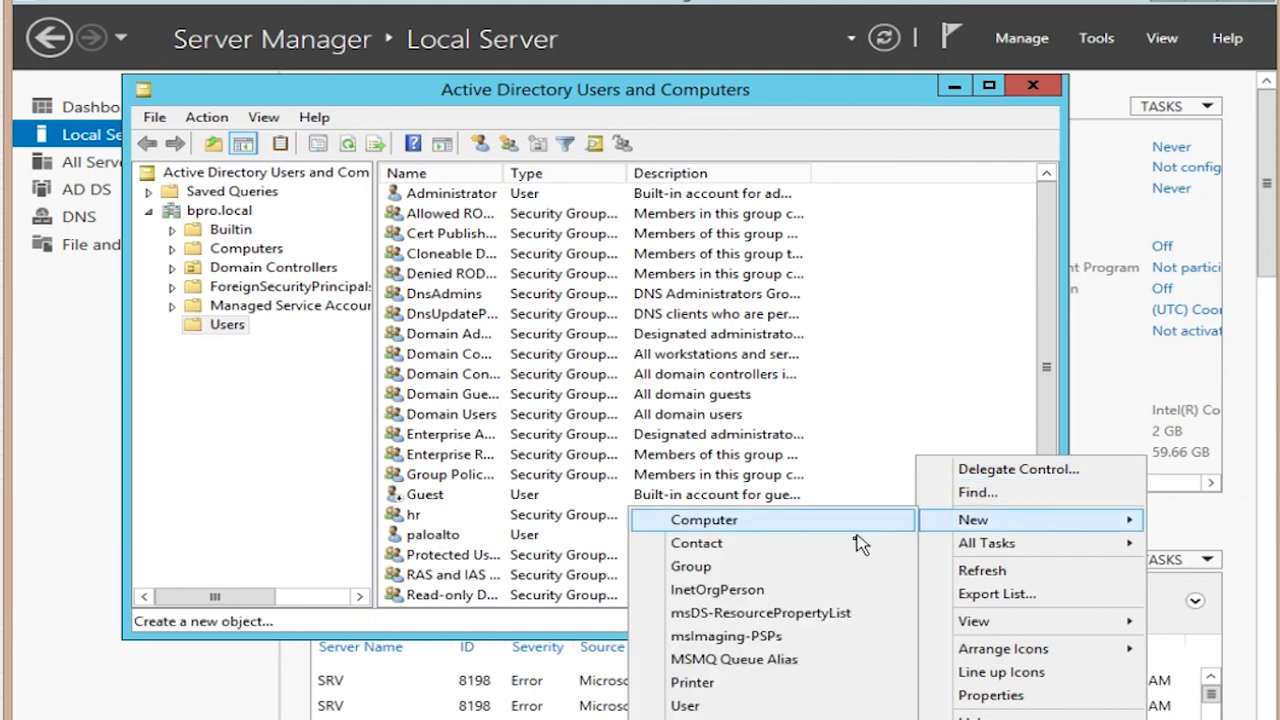
click(852, 570)
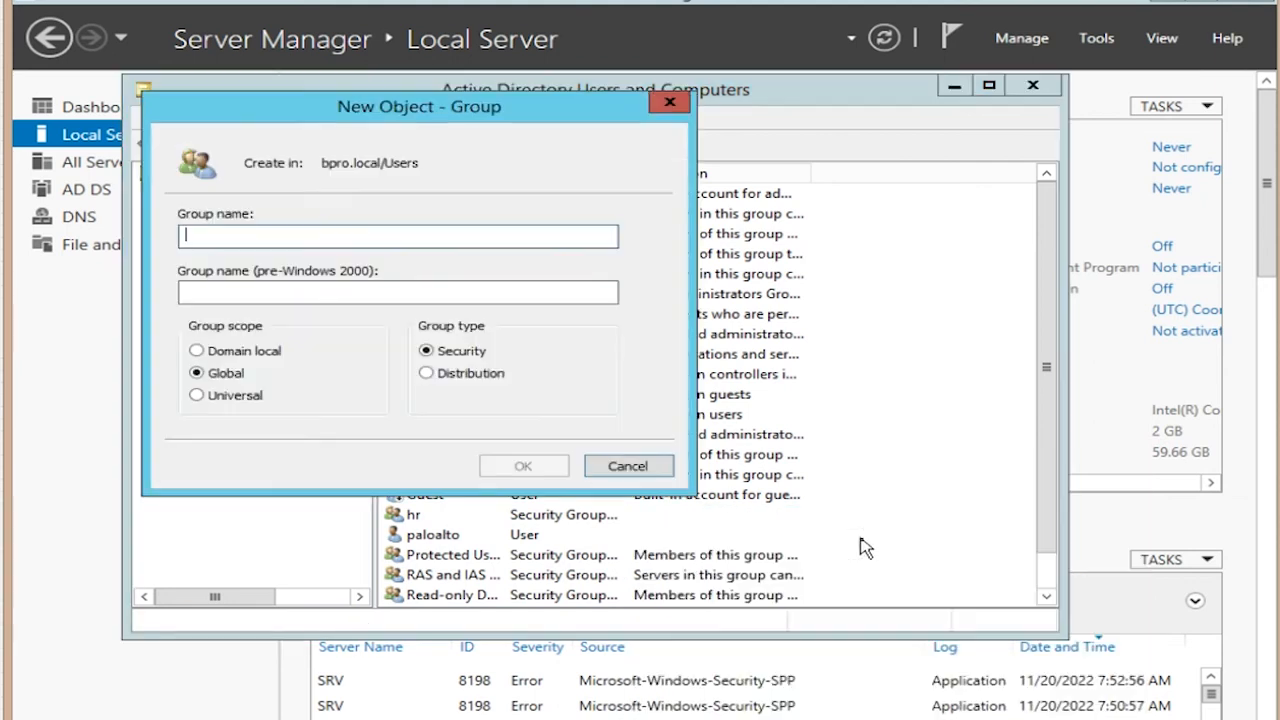
text(itis)
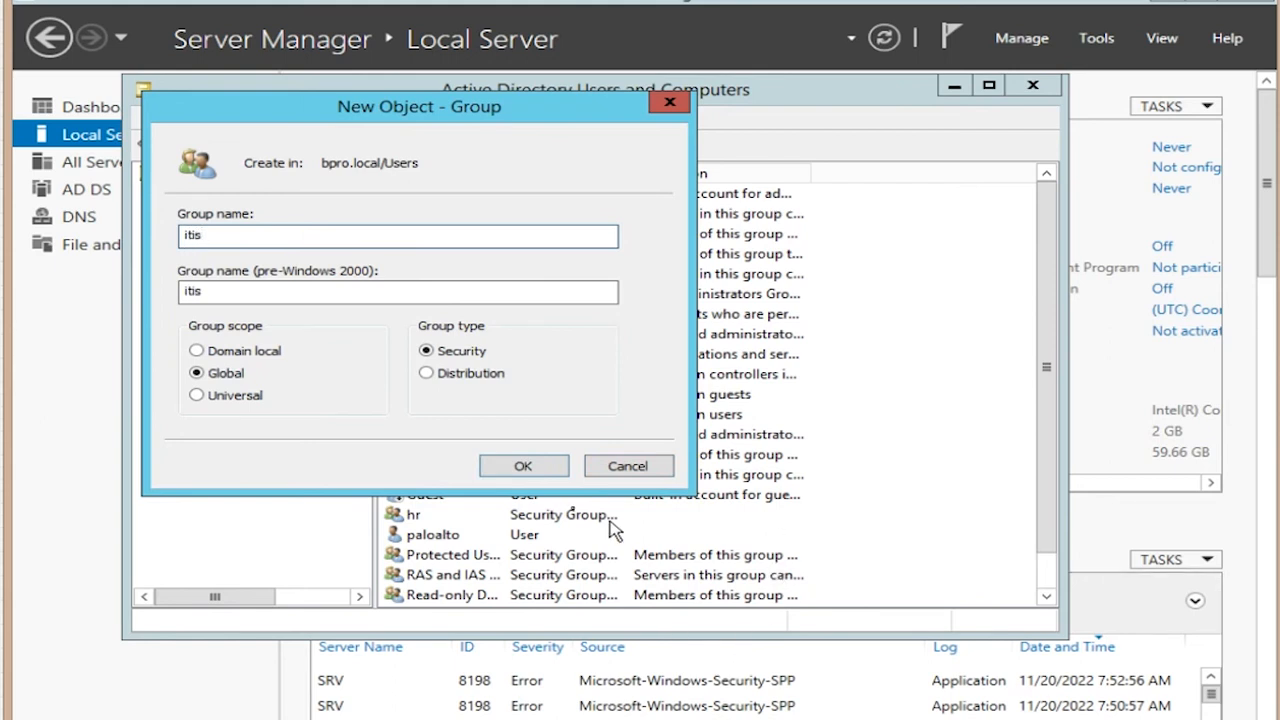
click(549, 480)
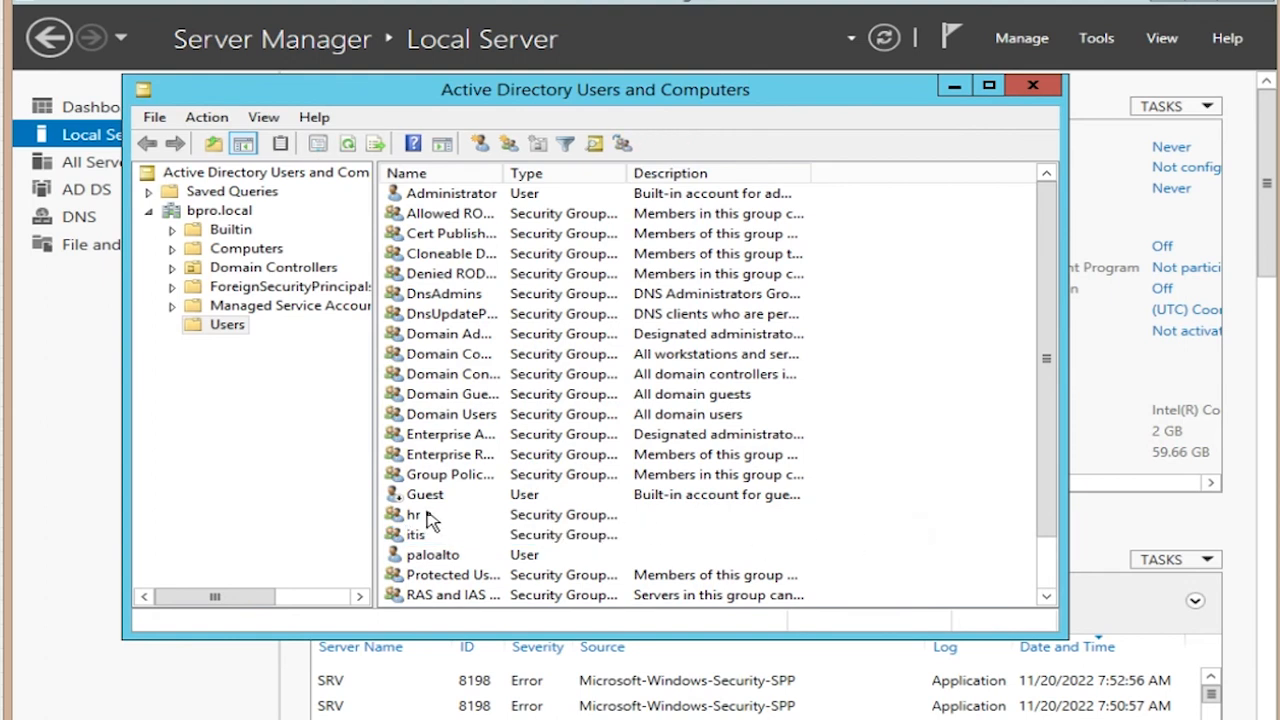
Step: Start a new user in Users with the name and logon hr1
right_click(898, 455)
mouse_move(945, 516)
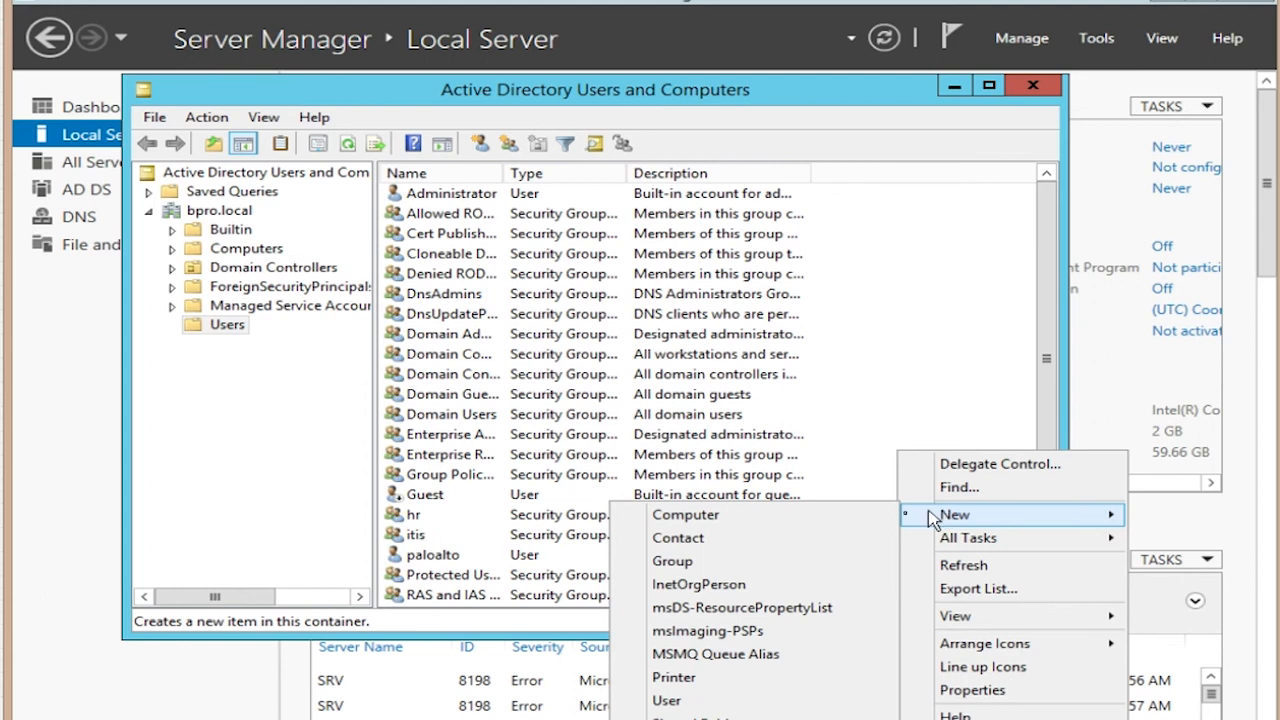
click(706, 700)
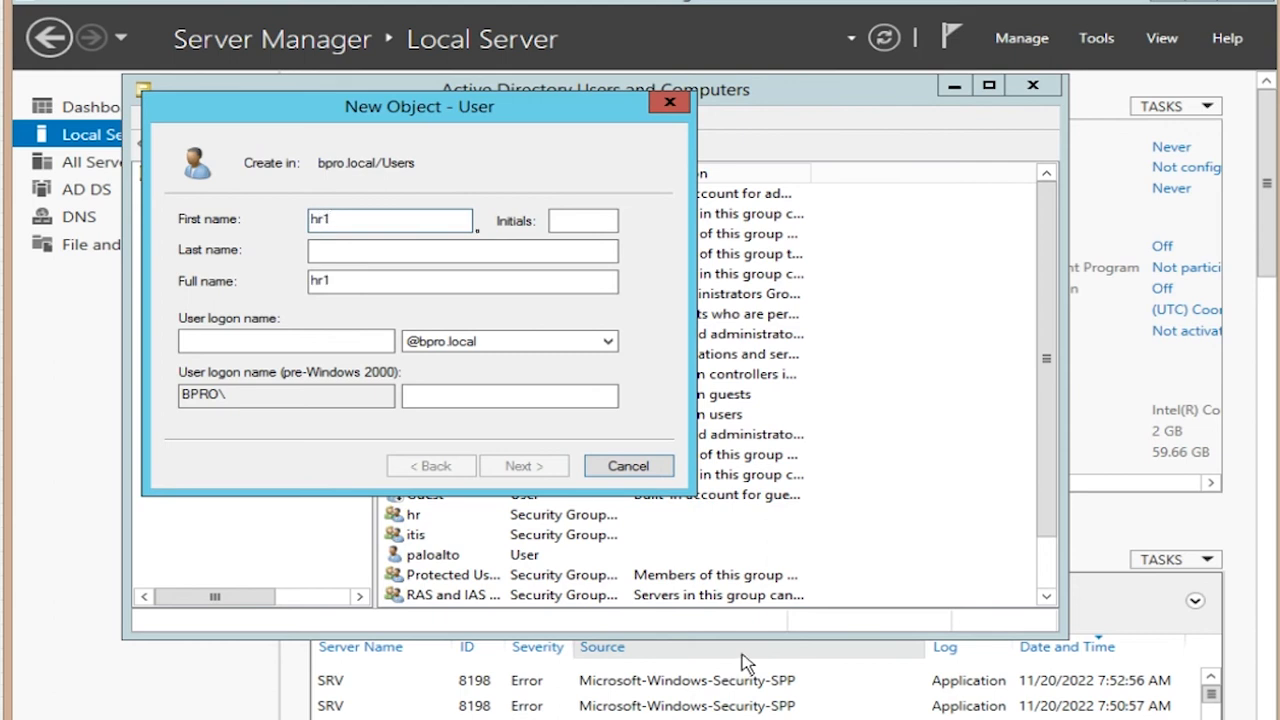
click(337, 339)
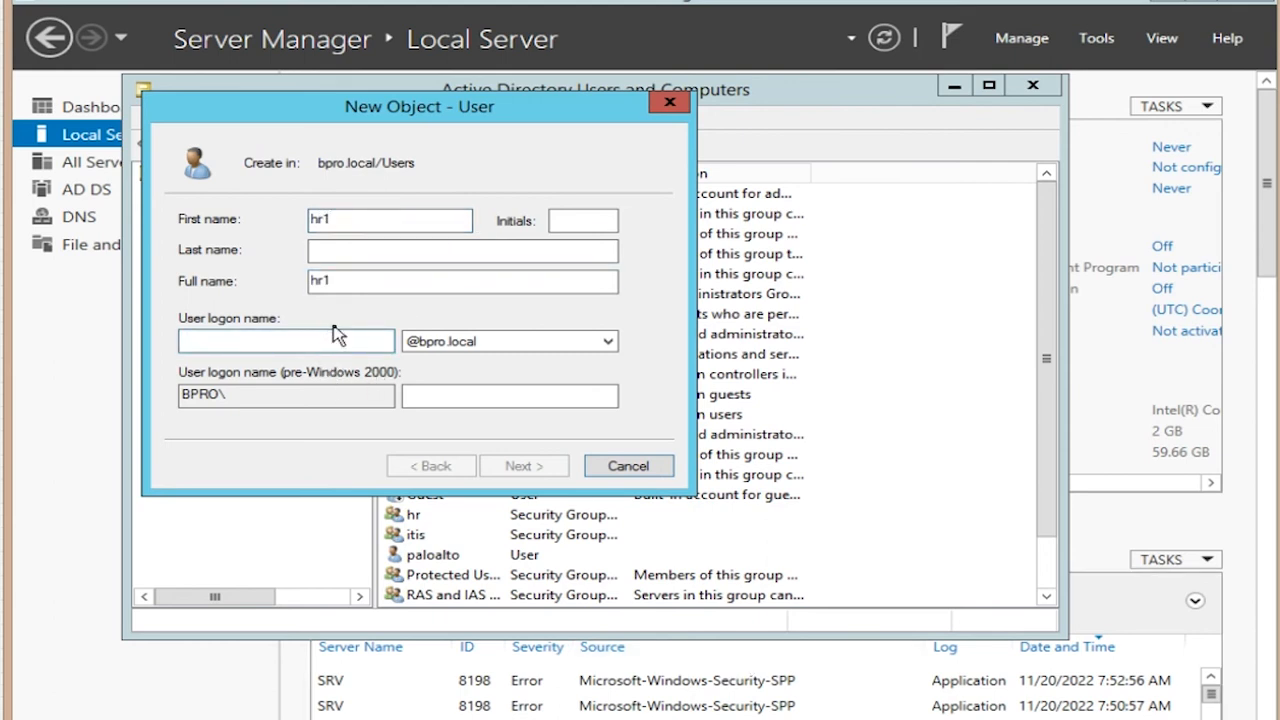
text(hr1)
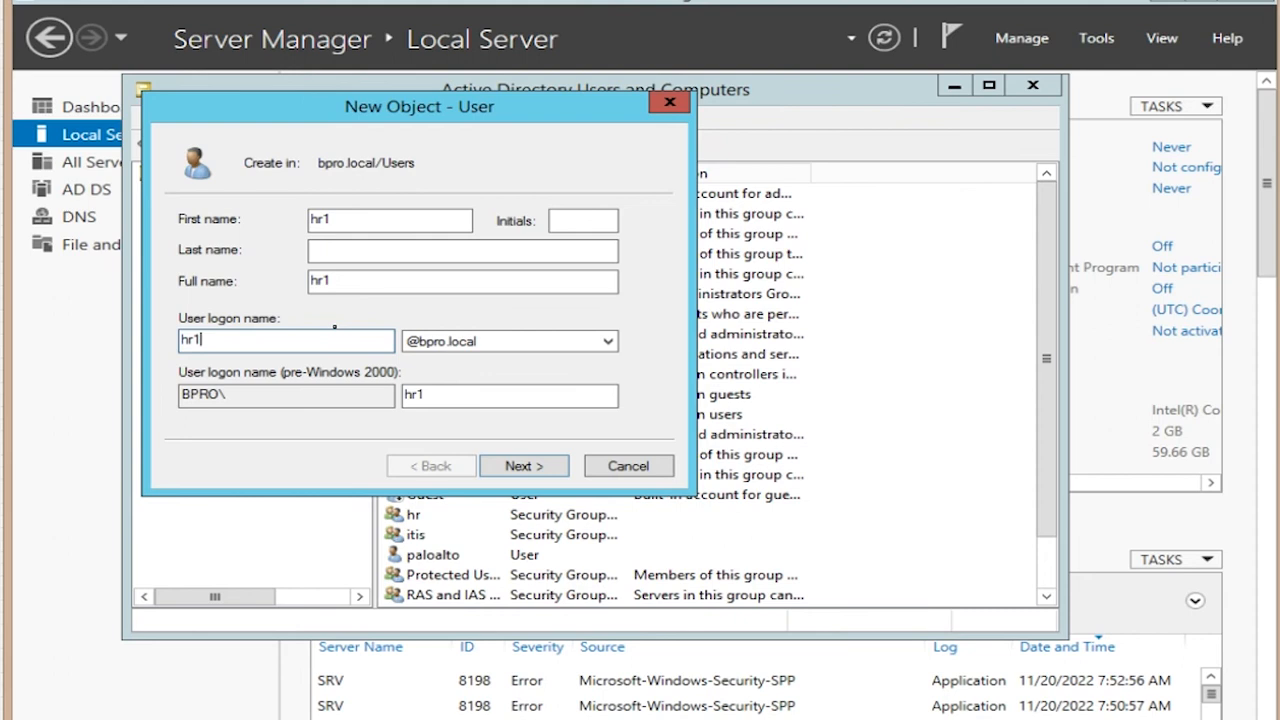
click(522, 468)
Step: Give hr1 a never-expiring password with no forced change at next logon, and finish creating the user
click(184, 289)
click(186, 340)
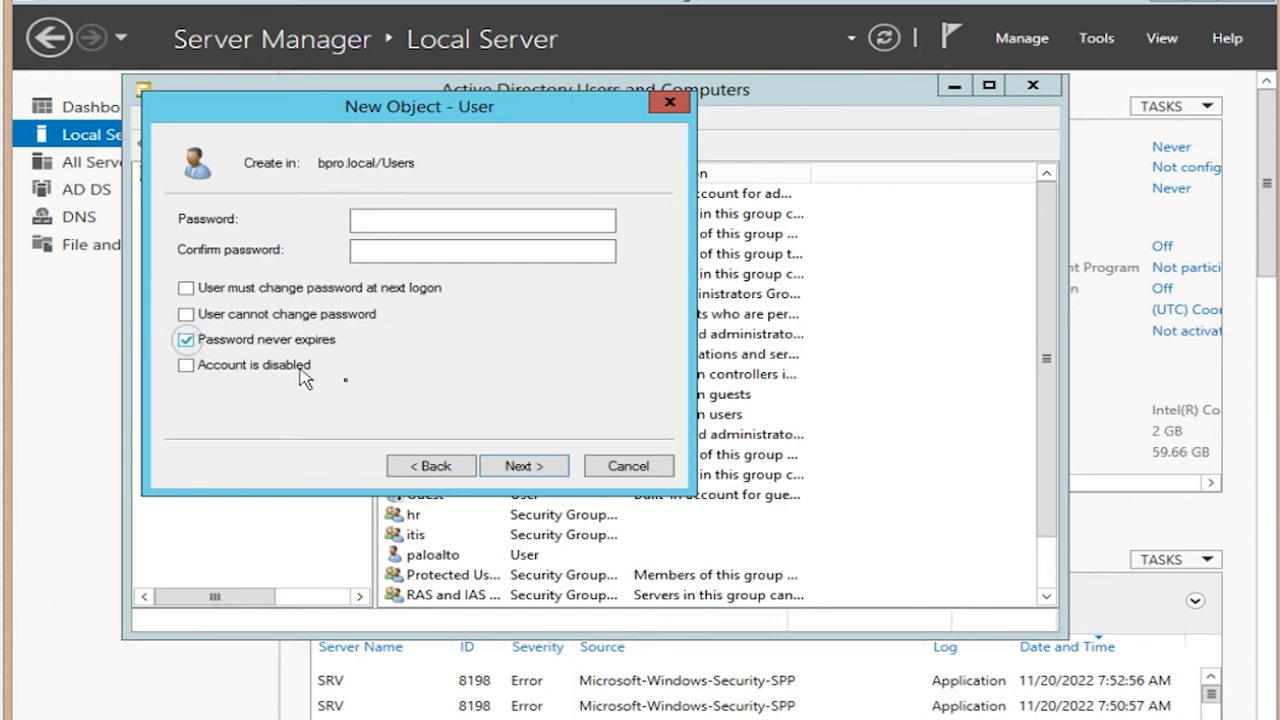
click(523, 466)
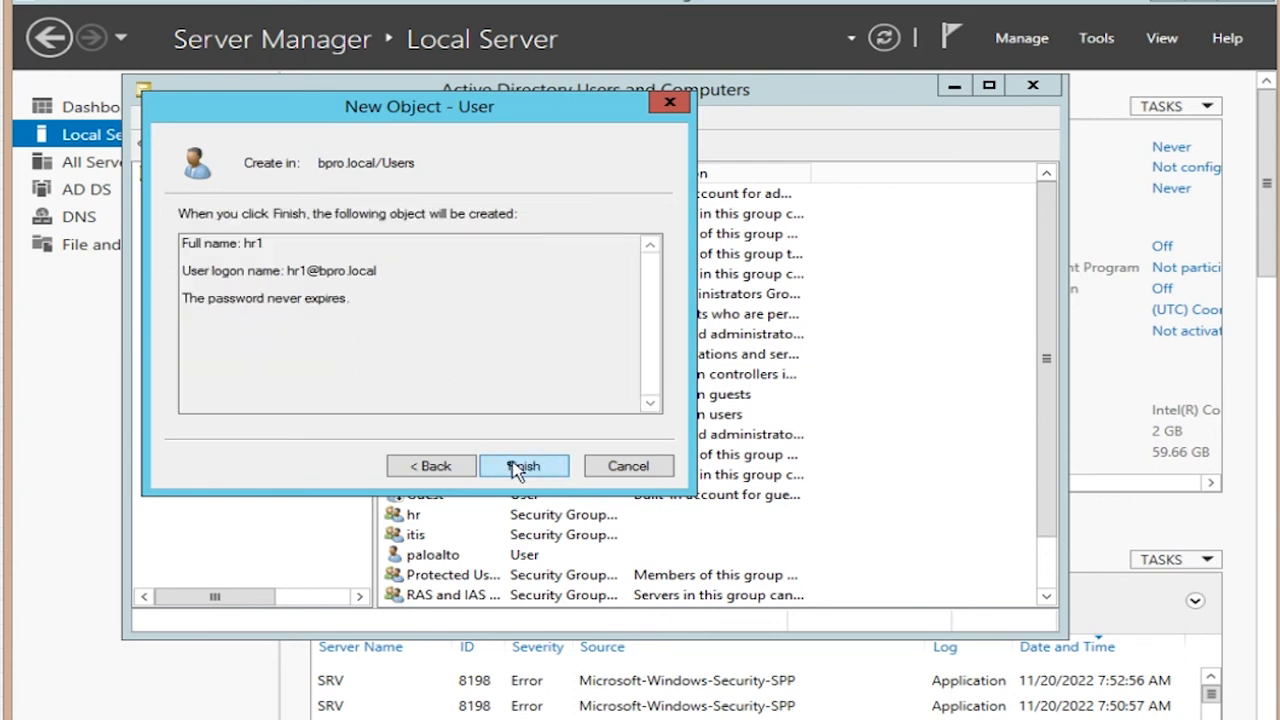
click(443, 467)
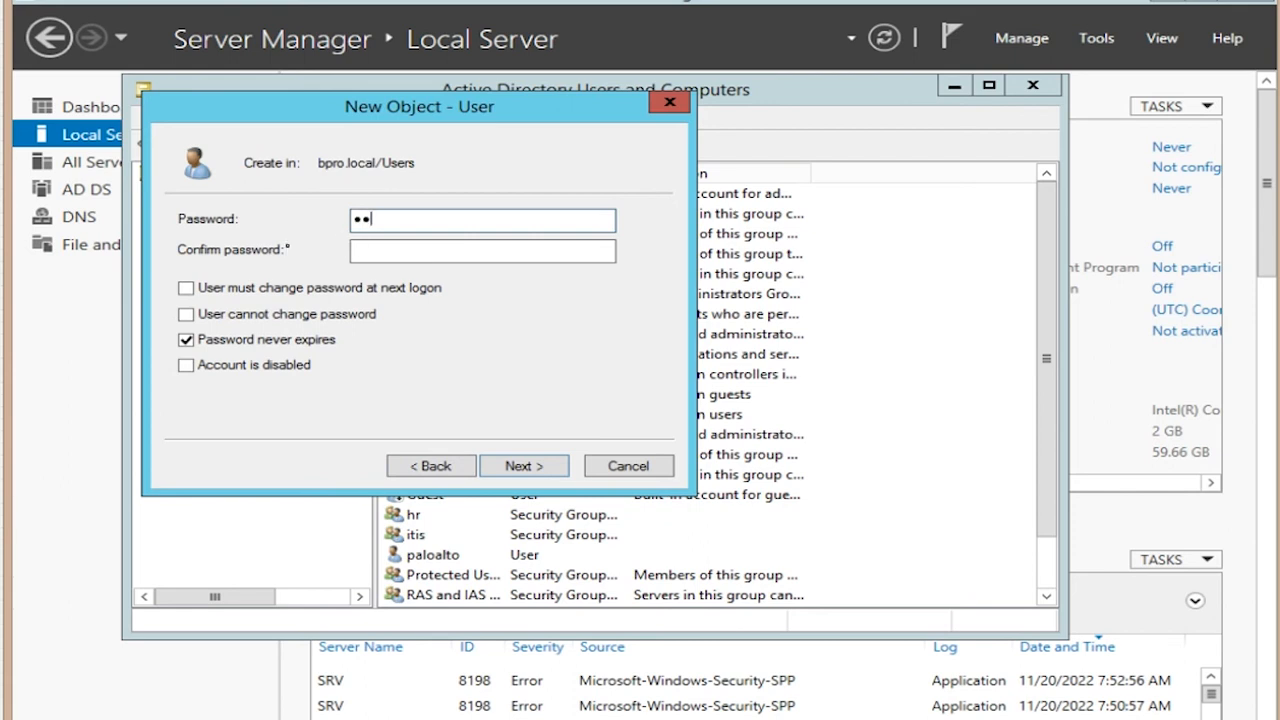
key(Tab)
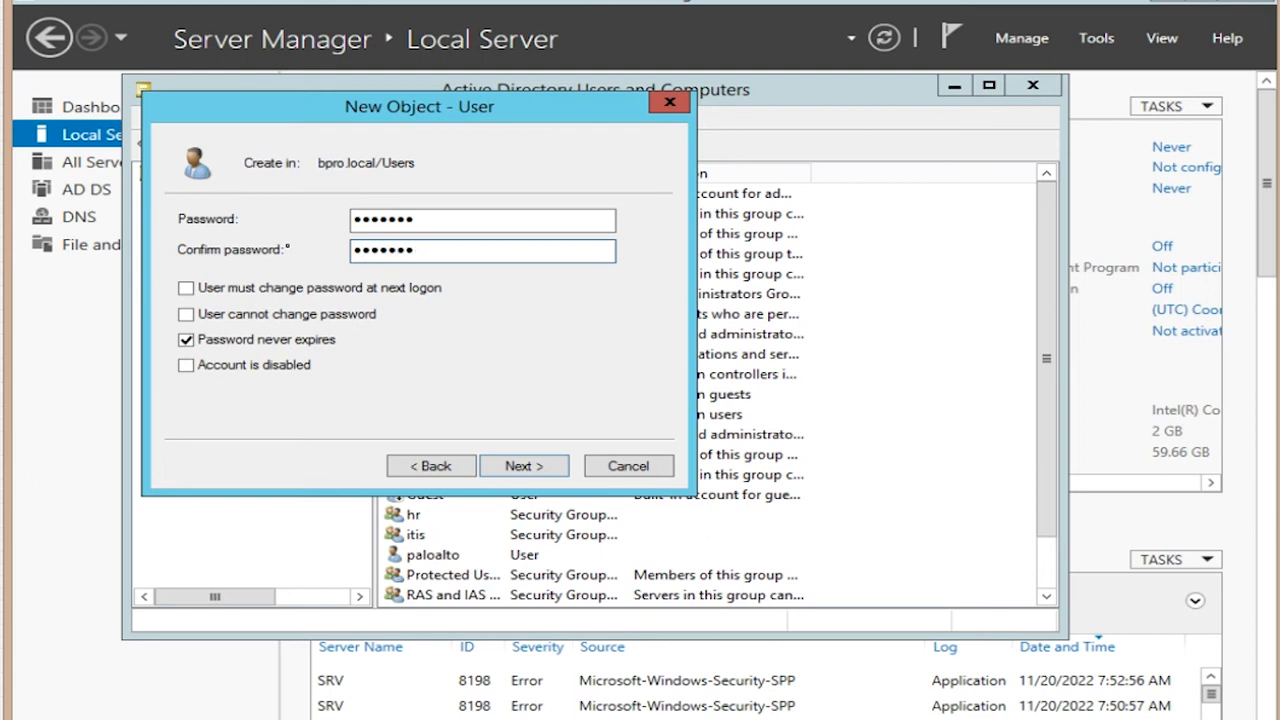
click(553, 469)
click(556, 466)
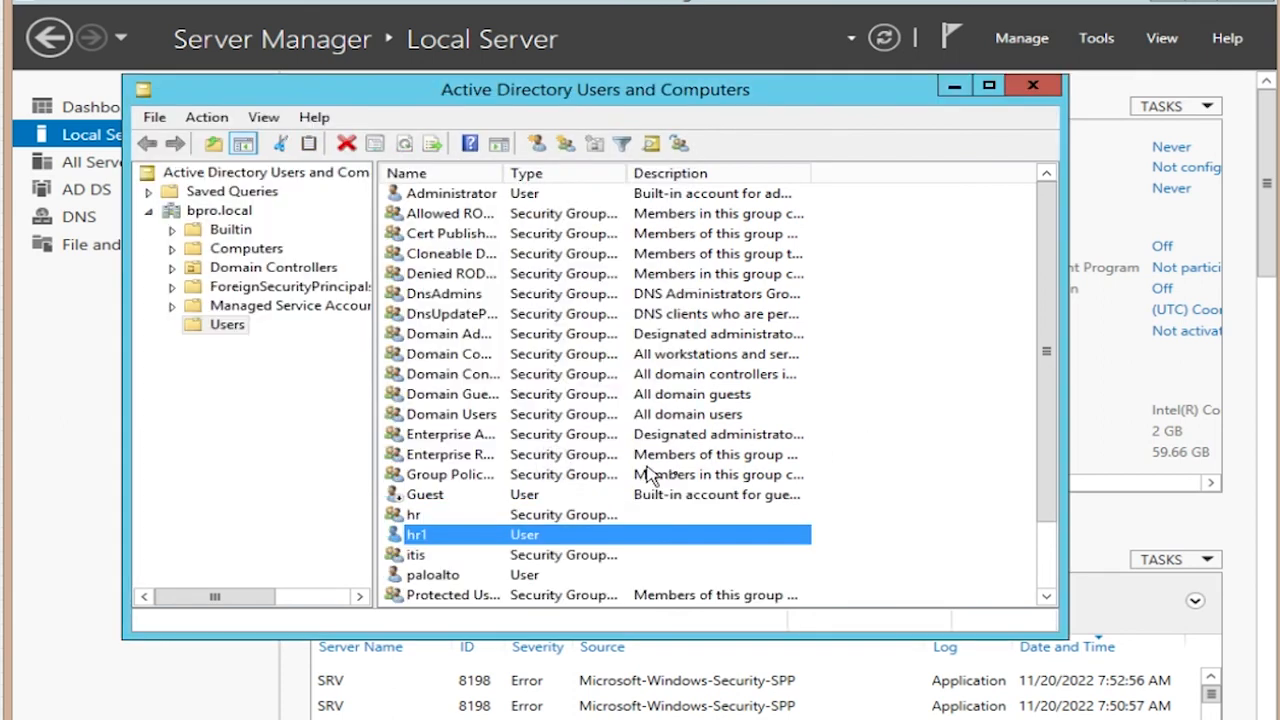
click(890, 508)
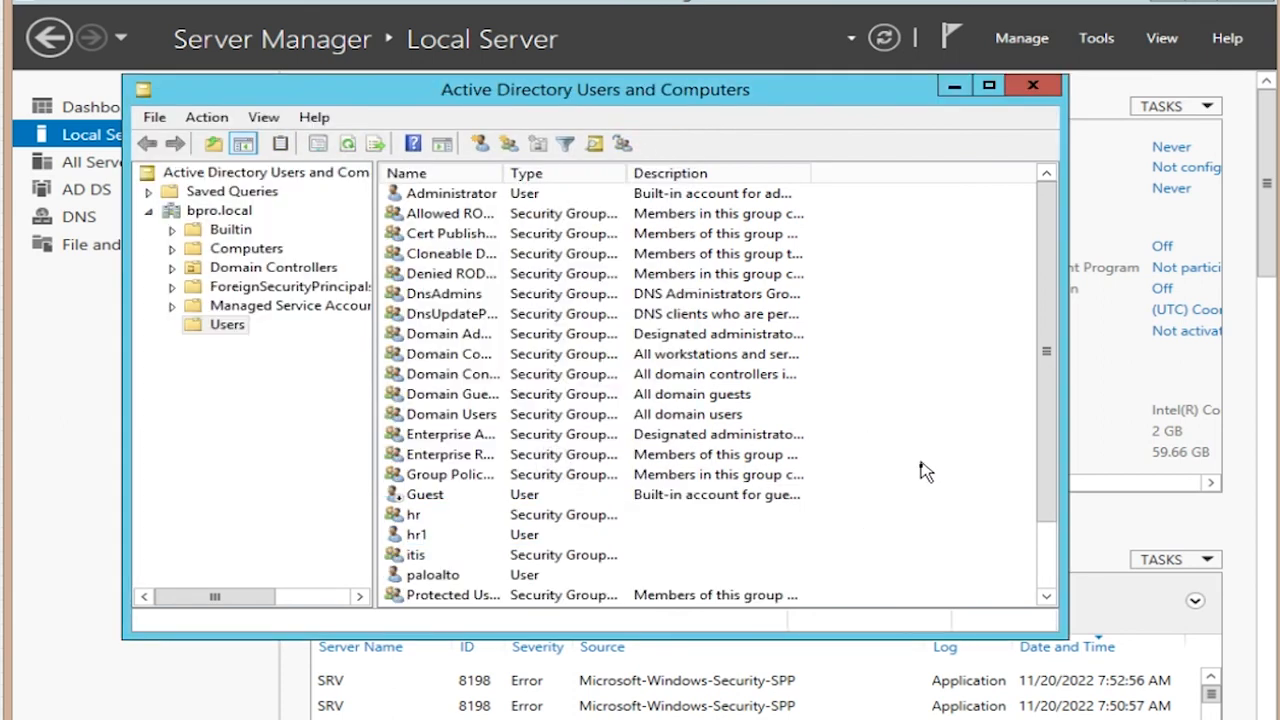
Step: Start a new user in Users with the name and logon itis1
right_click(918, 466)
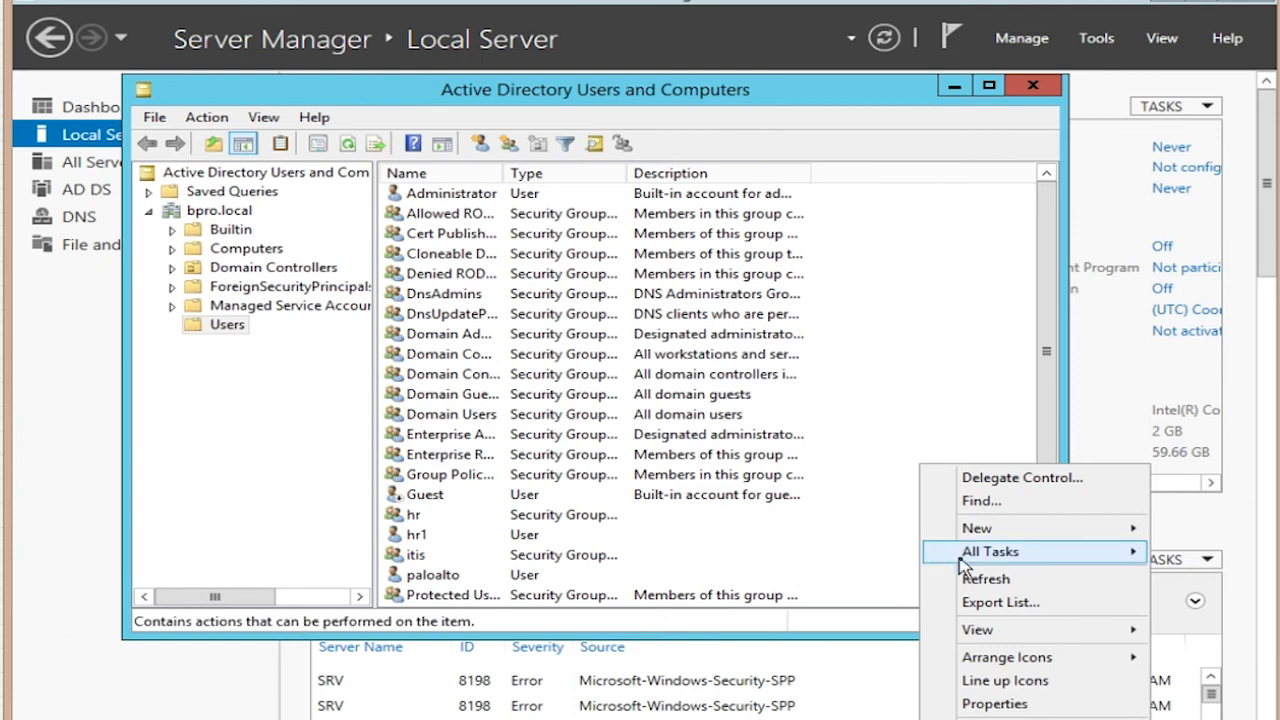
mouse_move(976, 530)
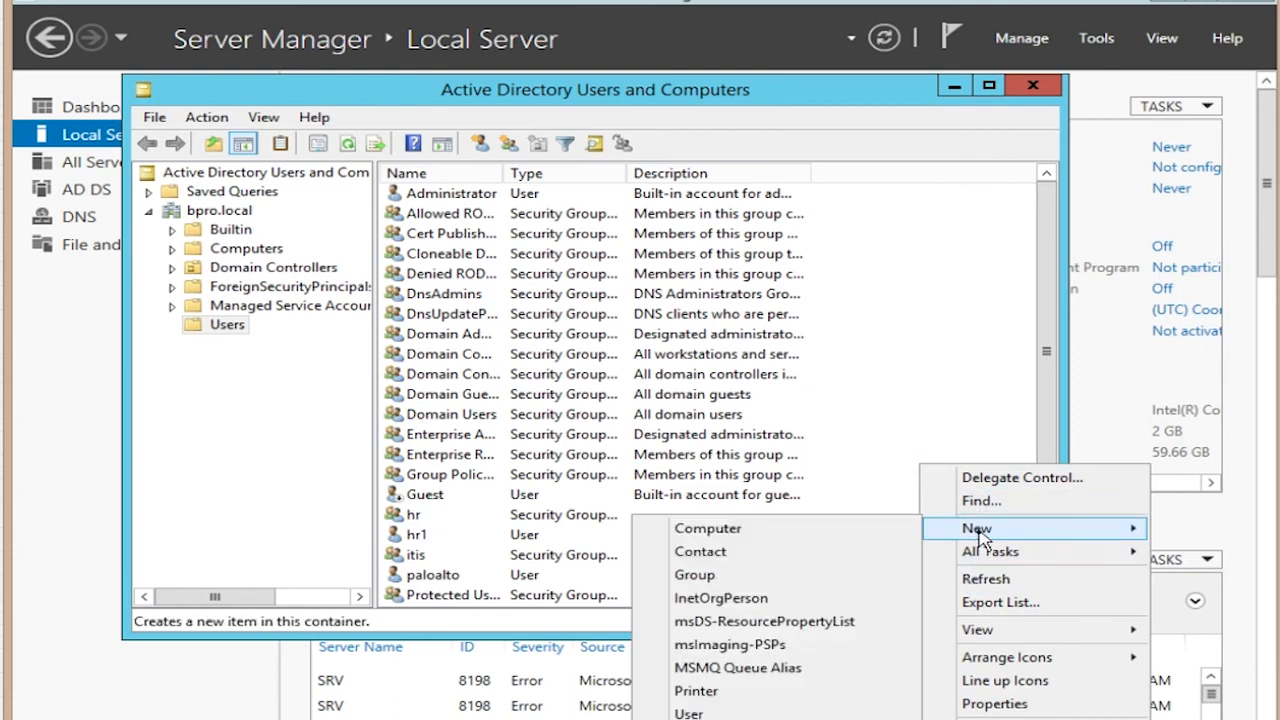
click(738, 714)
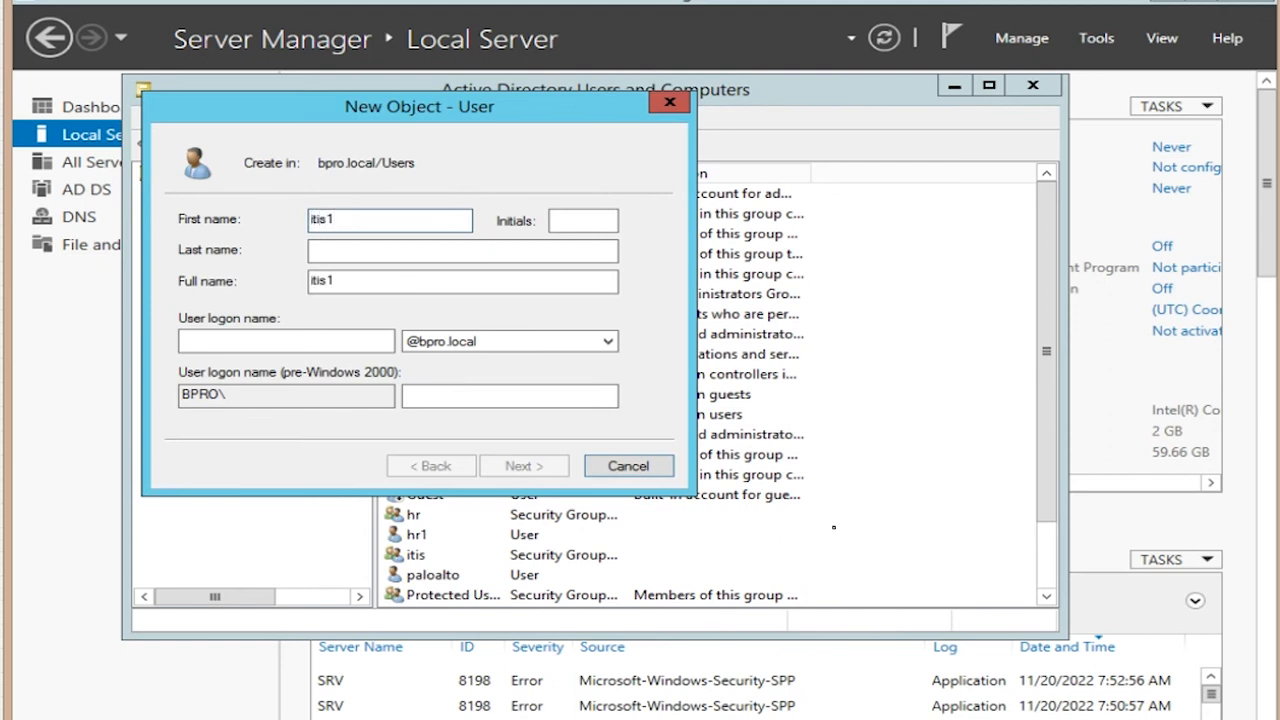
click(258, 338)
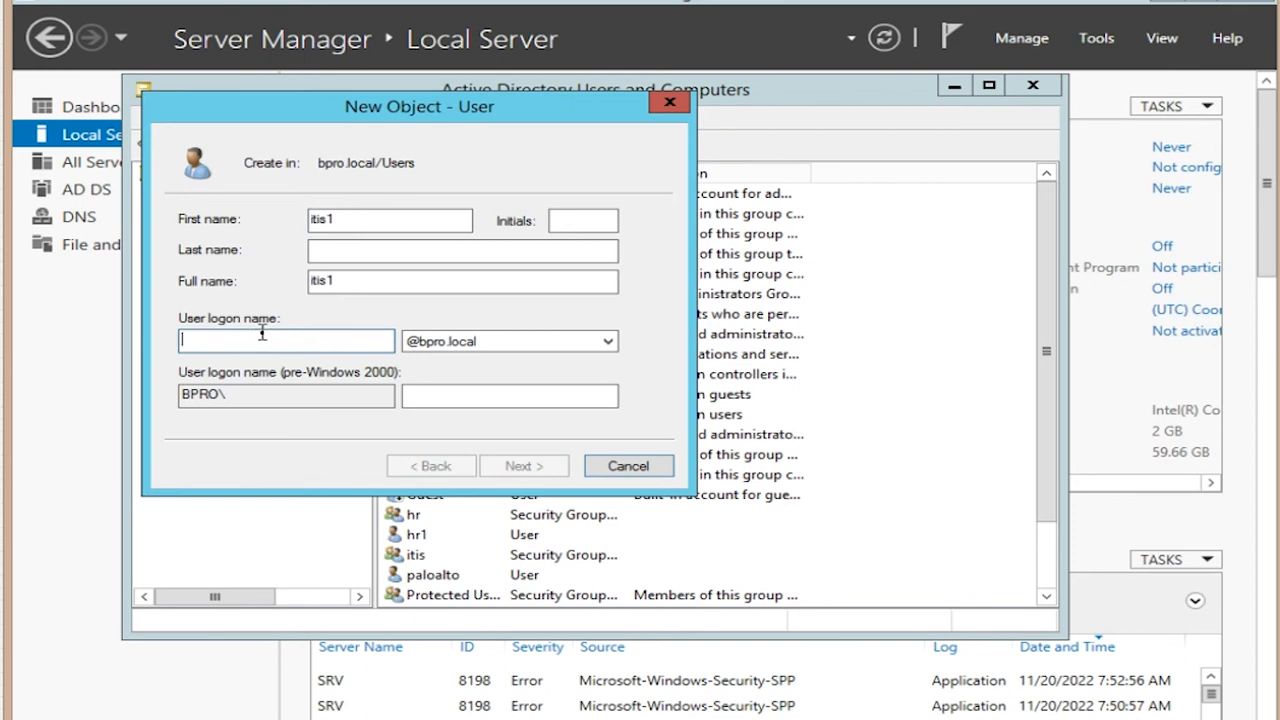
text(i)
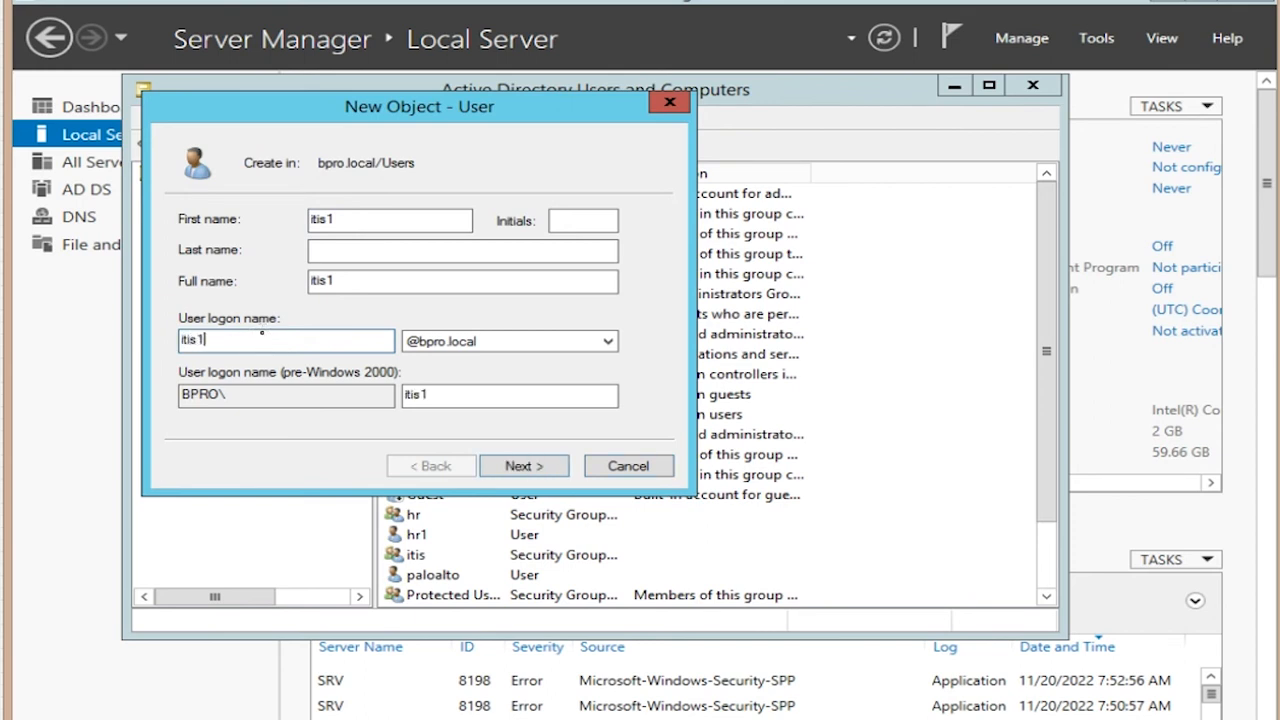
text(tis1)
click(524, 466)
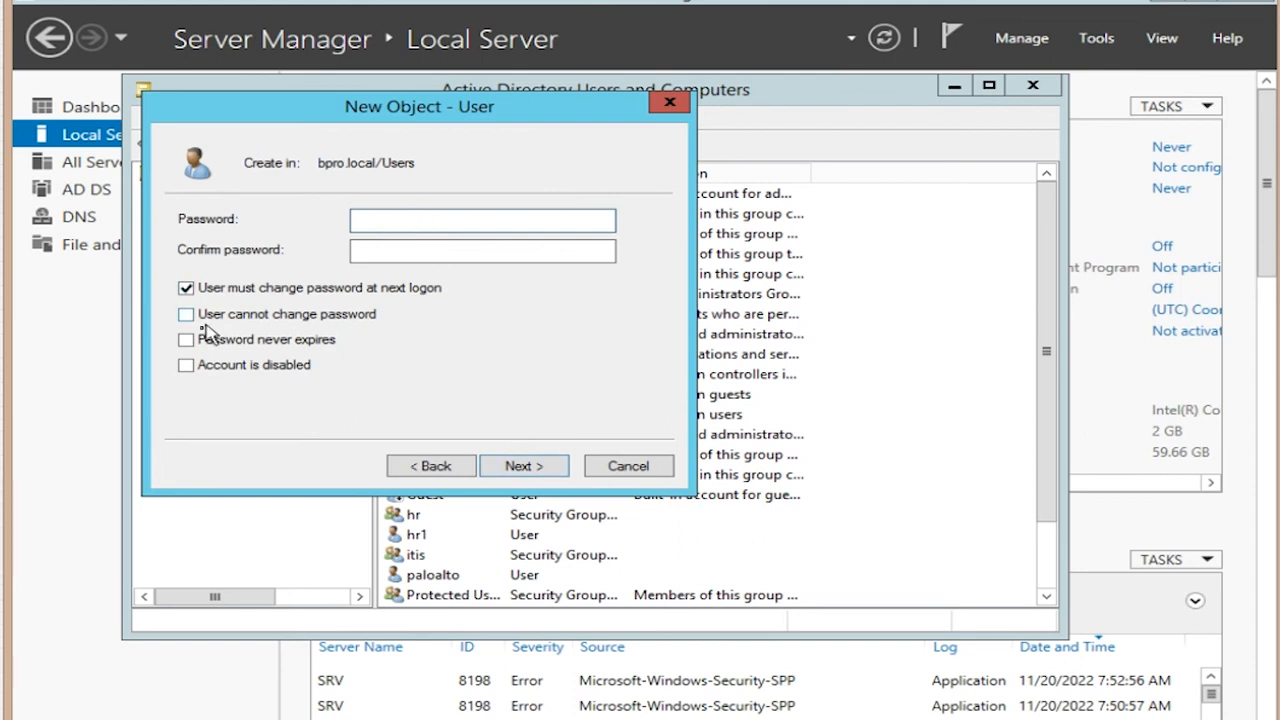
Step: Give itis1 a never-expiring password with no forced change at next logon, and finish creating the user
click(188, 288)
click(189, 339)
click(403, 216)
key(BackSpace)
key(BackSpace)
key(BackSpace)
key(BackSpace)
key(BackSpace)
key(BackSpace)
key(Tab)
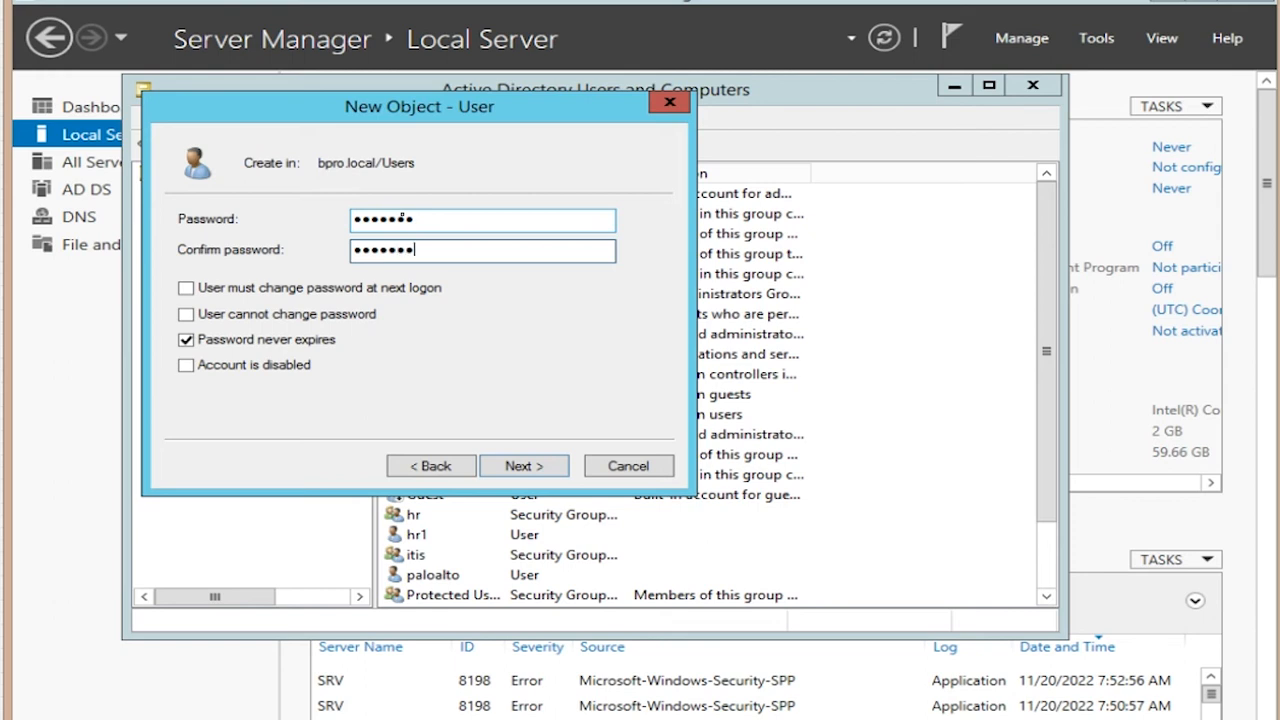
click(543, 466)
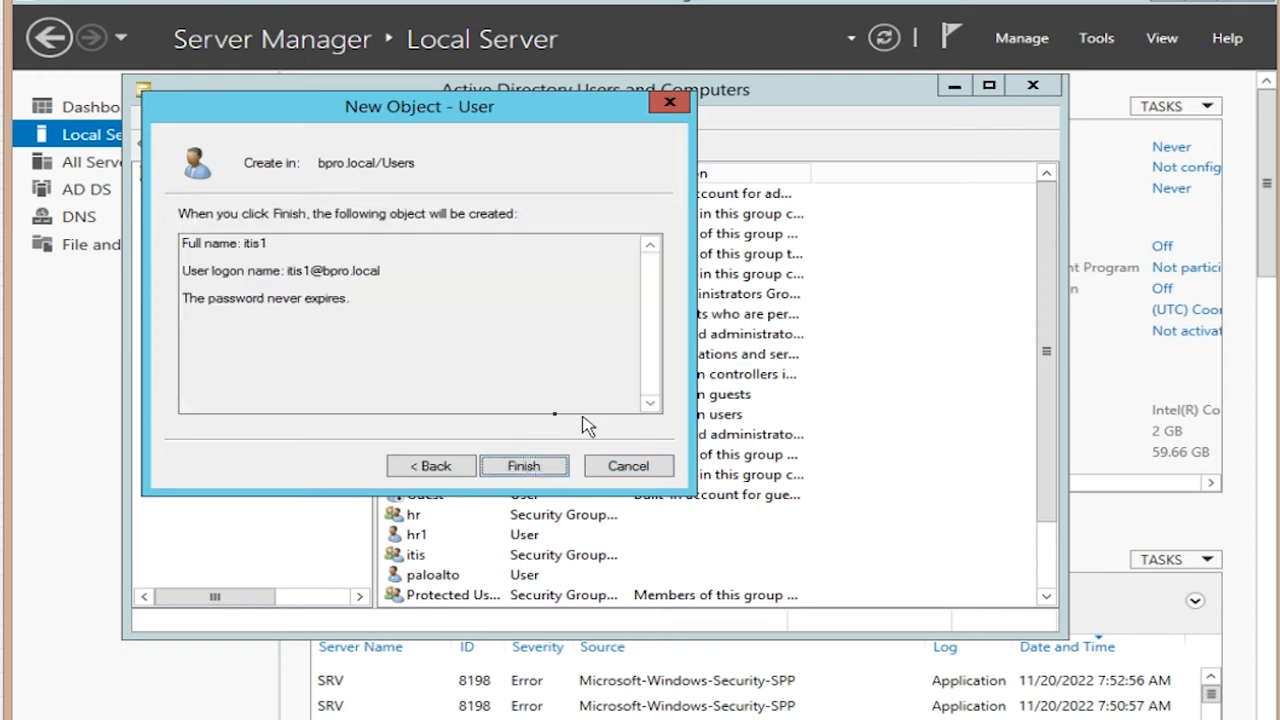
click(523, 466)
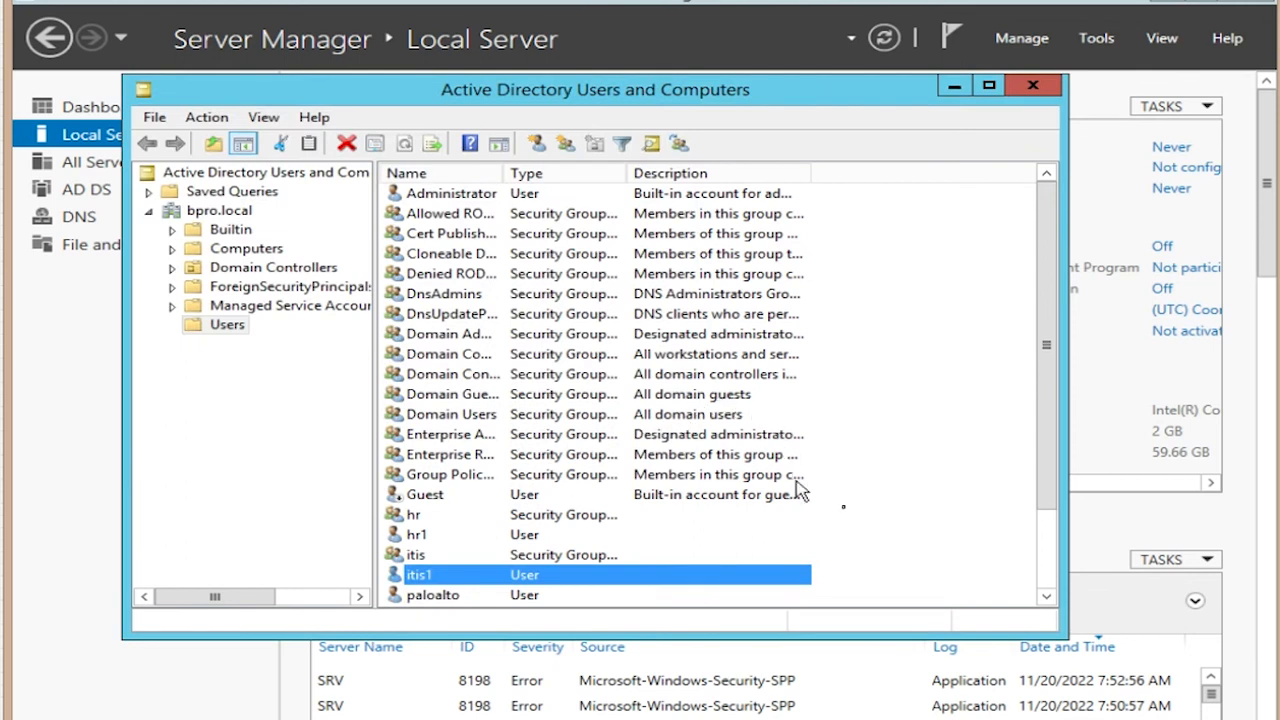
Step: Add hr1 to the hr group on its Member Of tab and apply the change
click(922, 560)
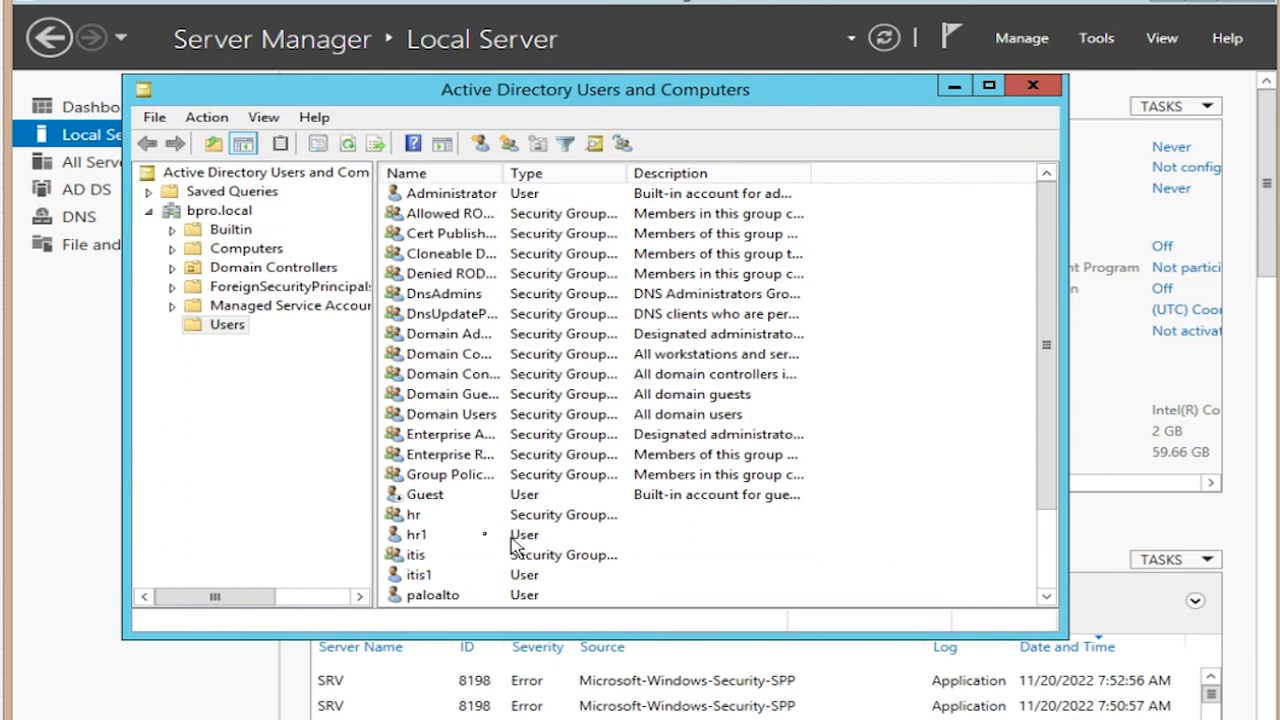
double_click(415, 535)
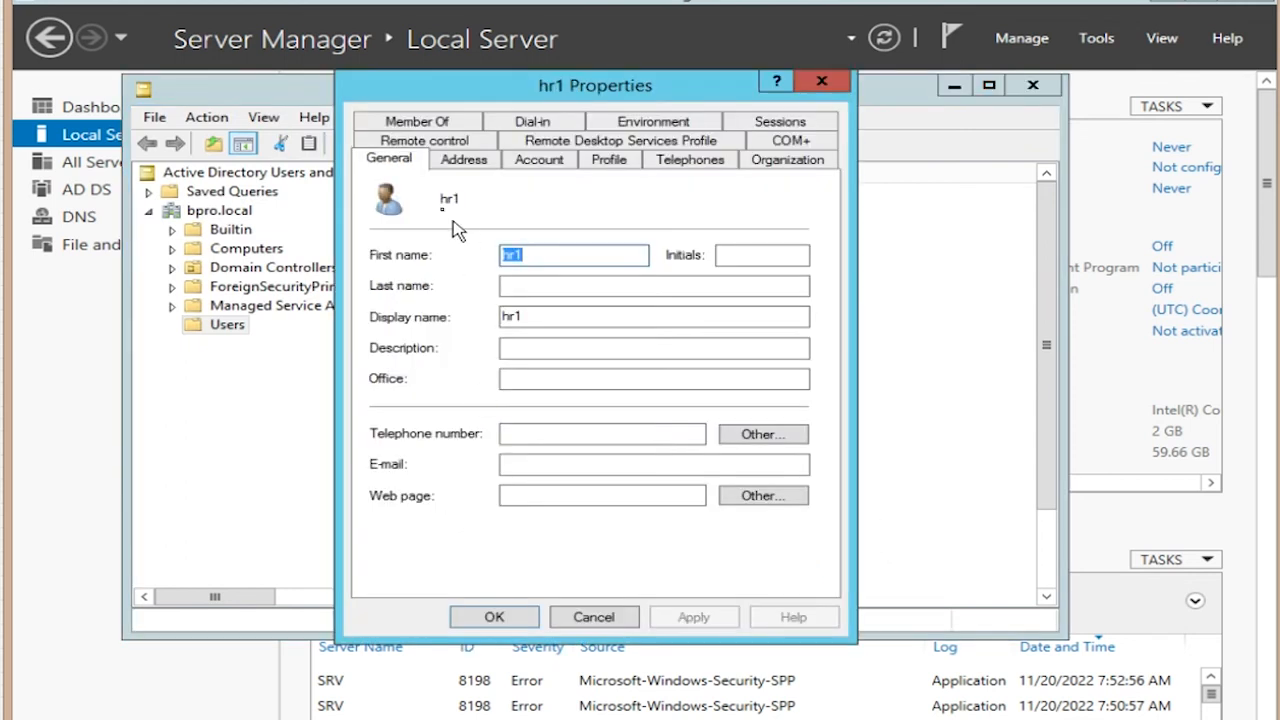
click(436, 124)
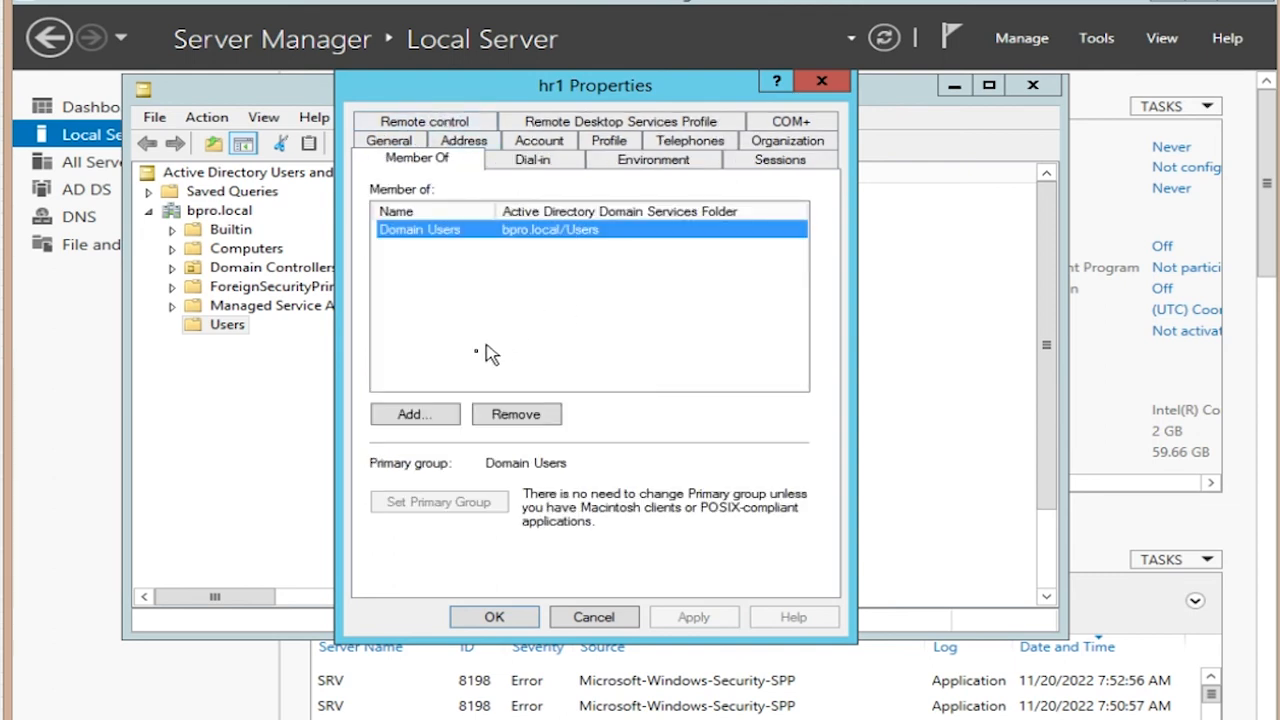
click(416, 415)
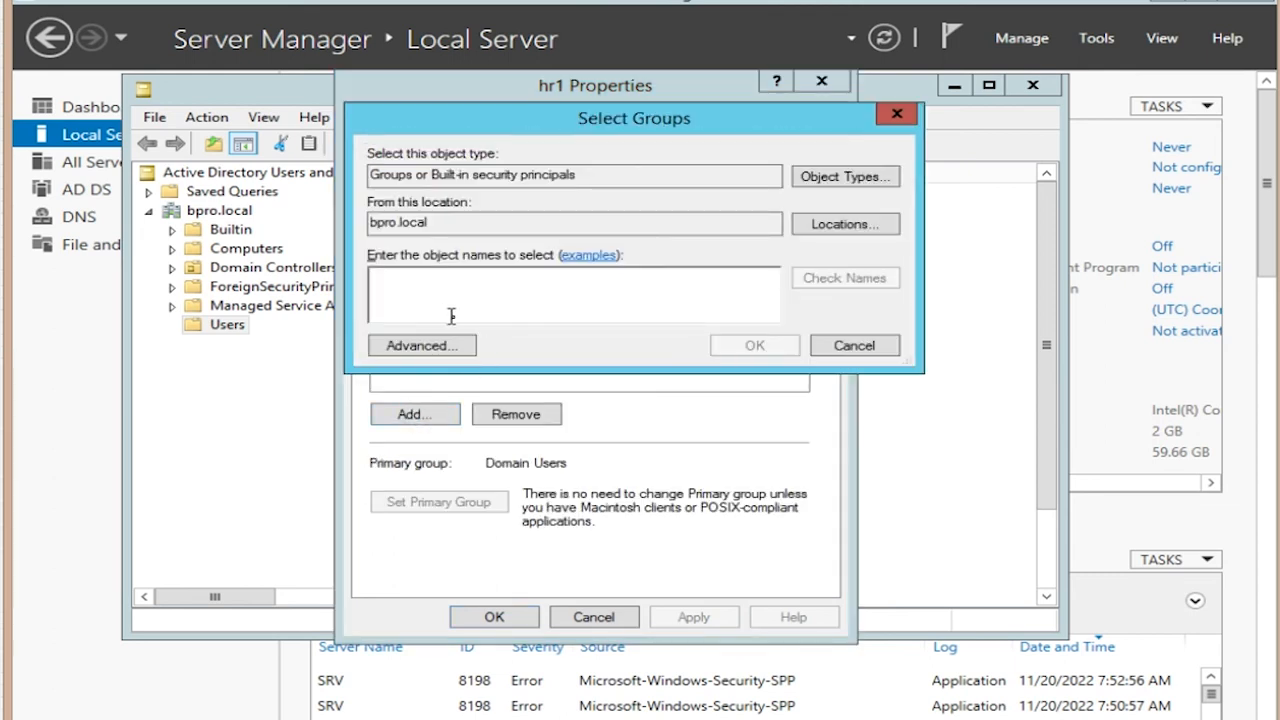
text(hr)
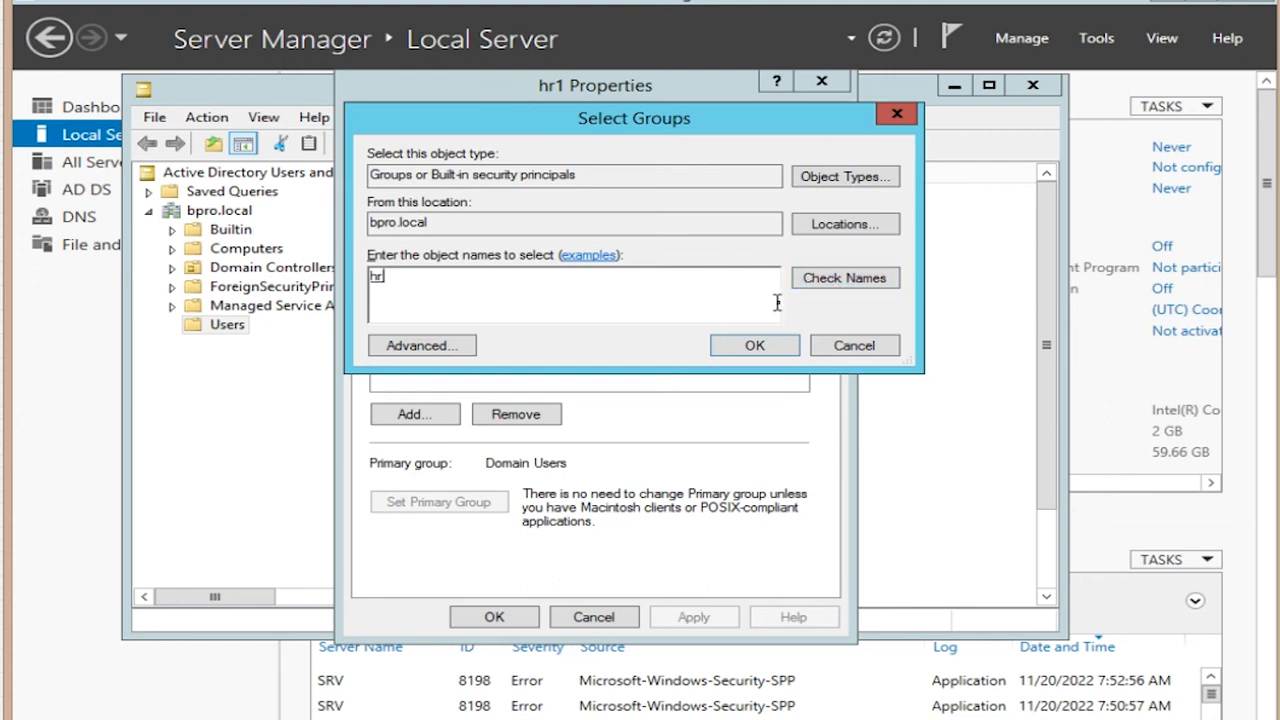
click(757, 347)
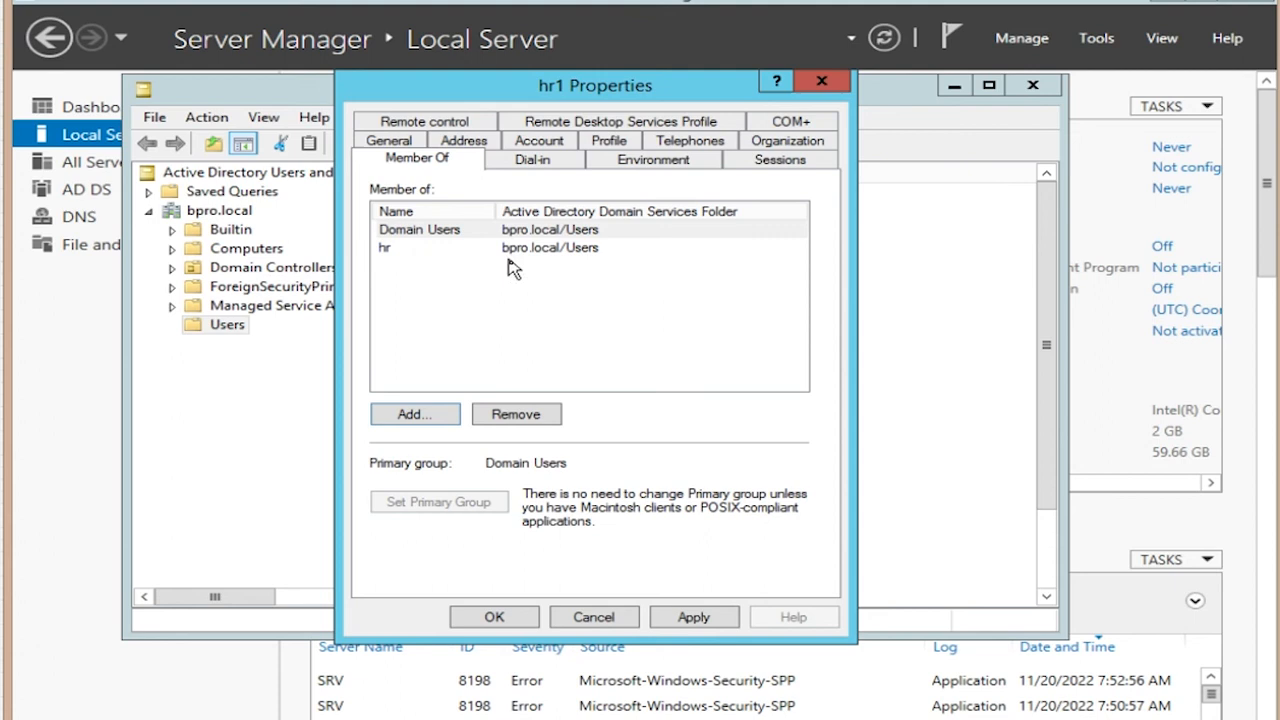
click(693, 618)
click(496, 617)
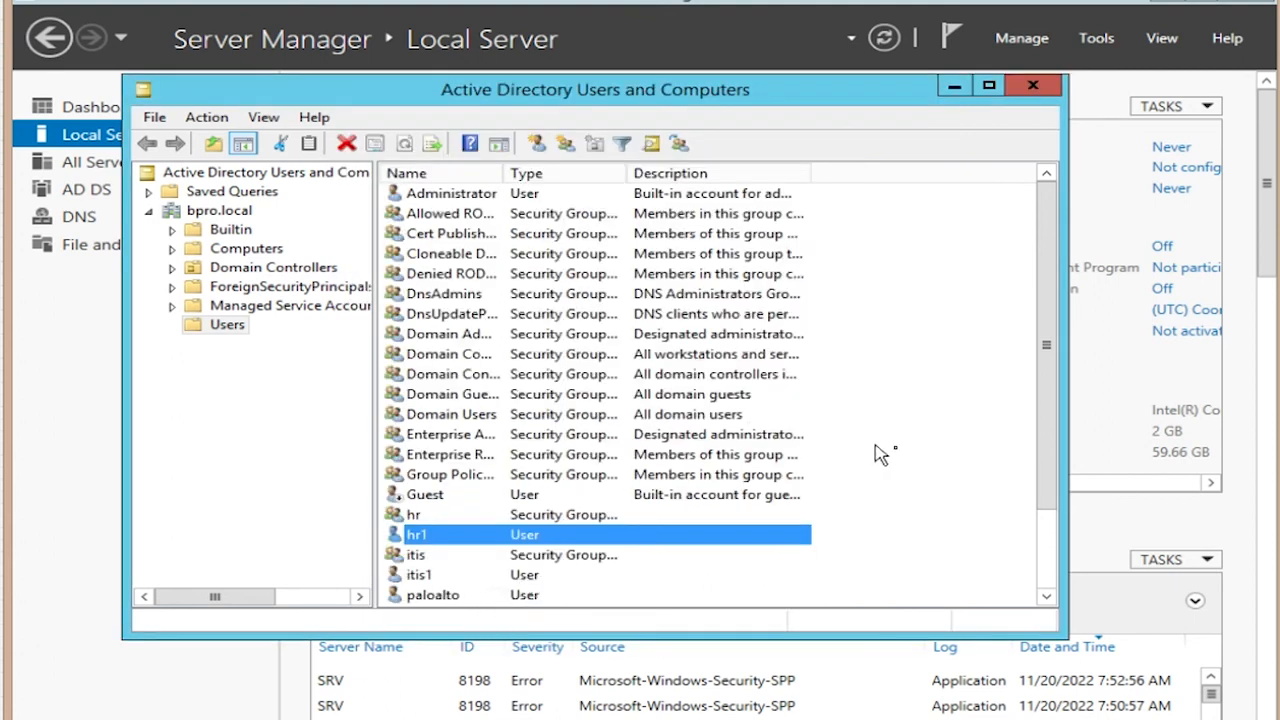
Step: Add user itis1 to the itis group's members list and apply the change
double_click(422, 557)
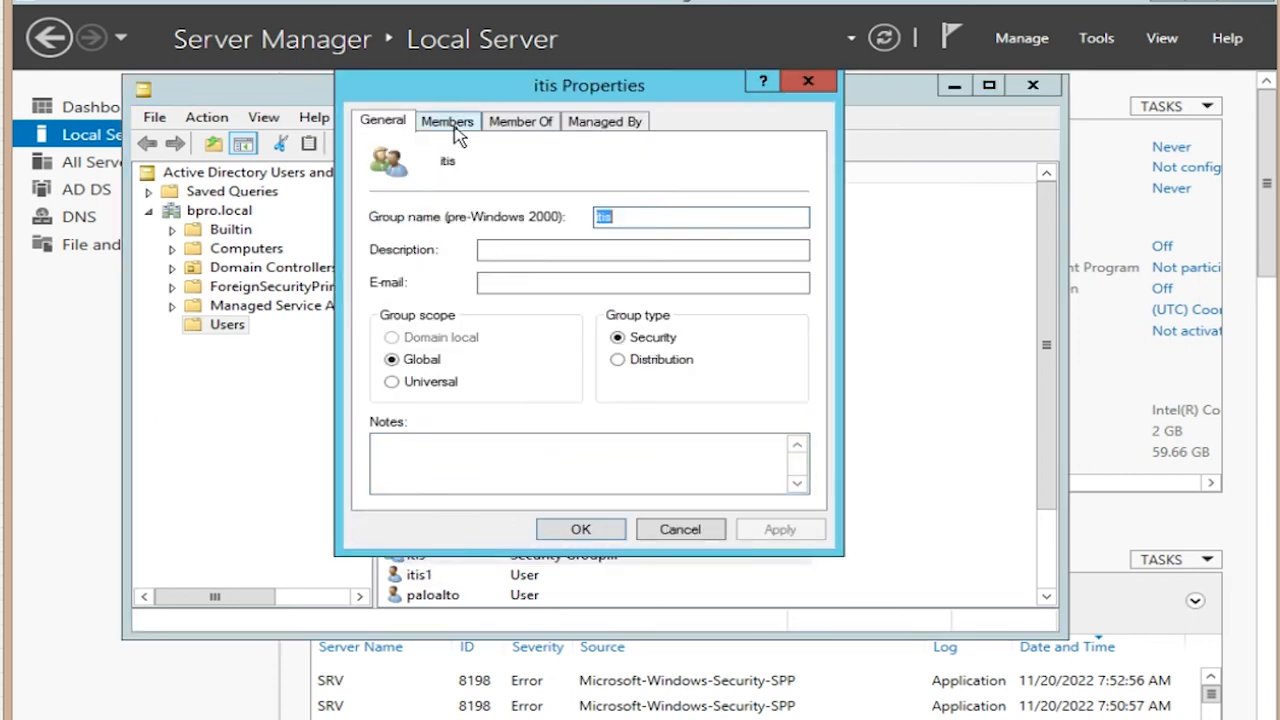
click(450, 124)
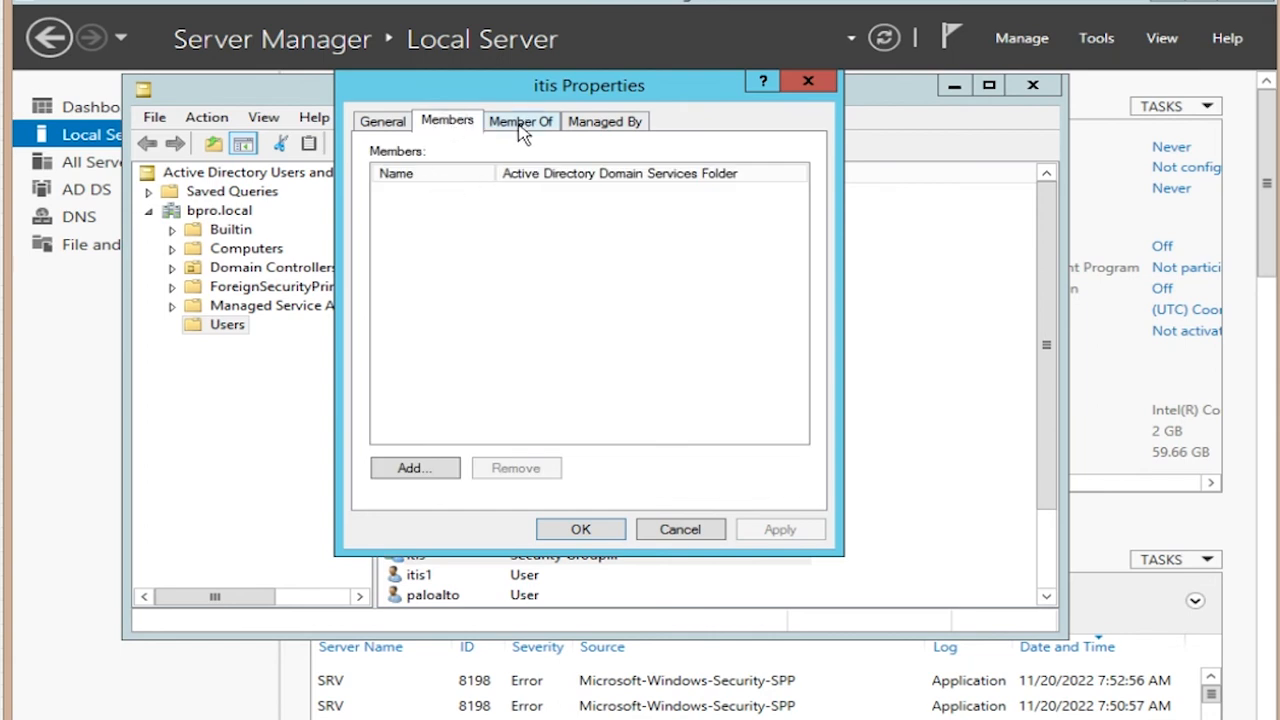
click(522, 123)
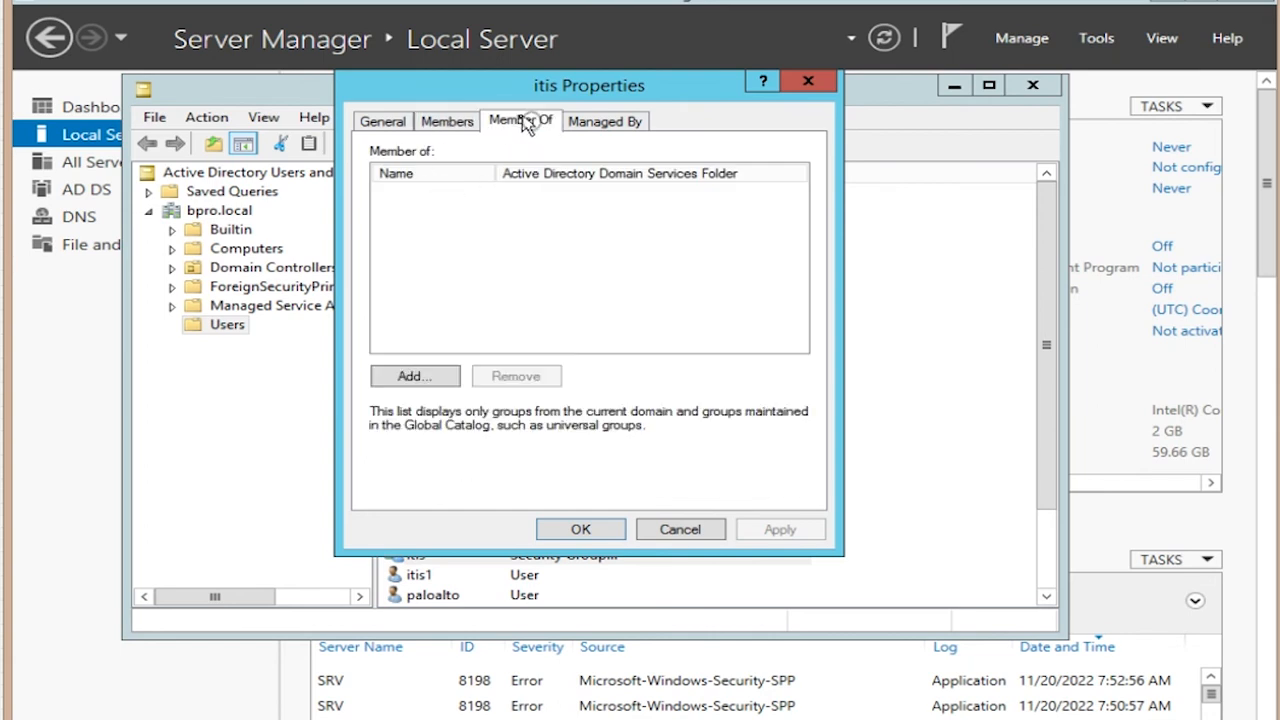
click(450, 123)
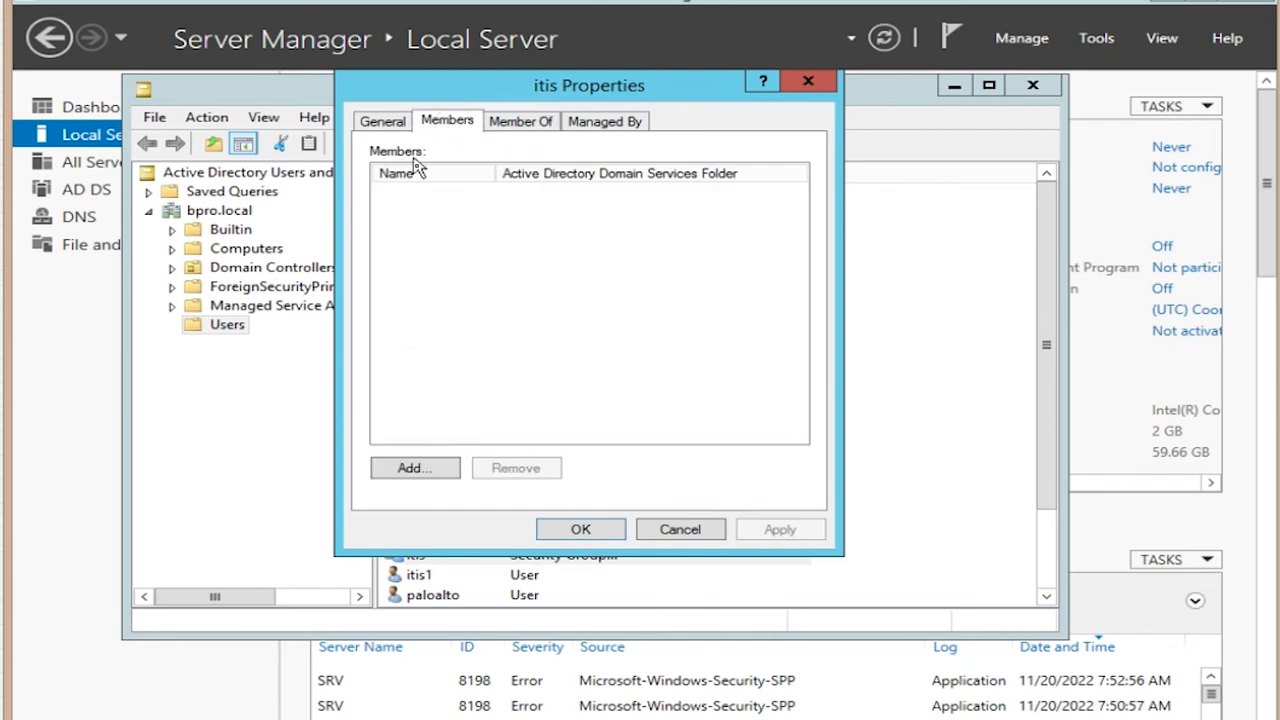
click(437, 474)
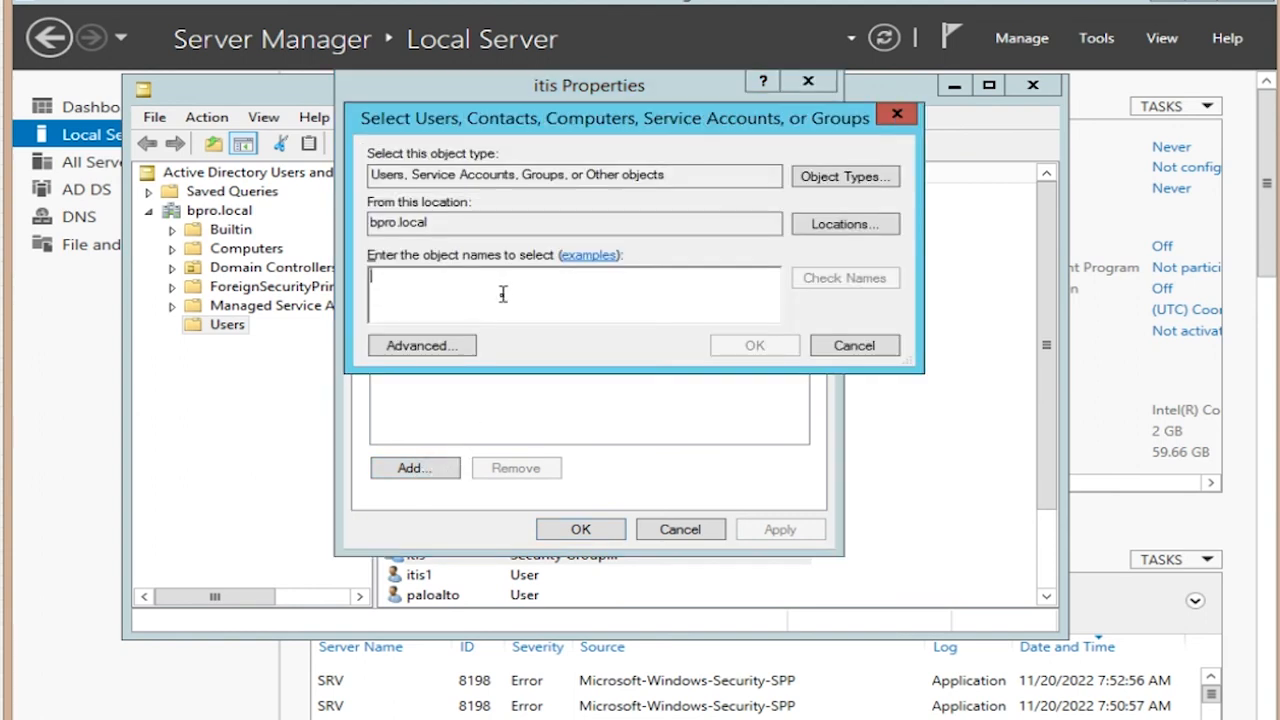
text(itis1)
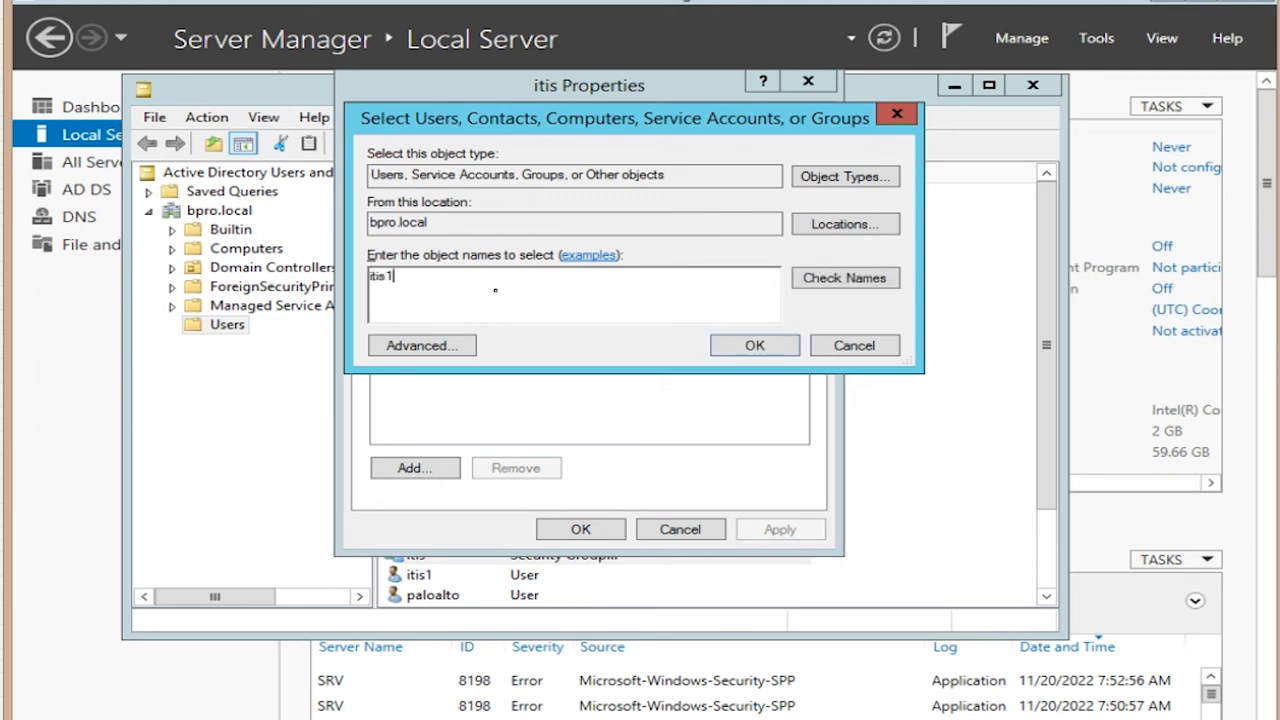
click(890, 278)
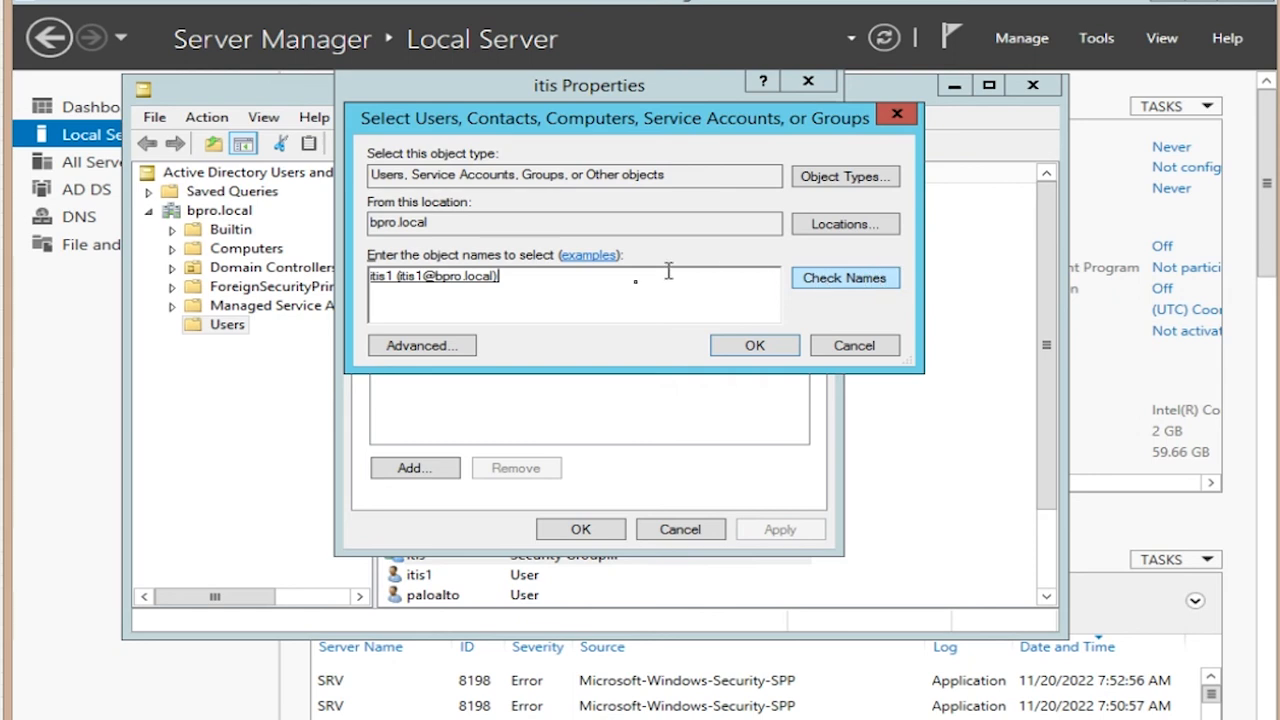
click(751, 346)
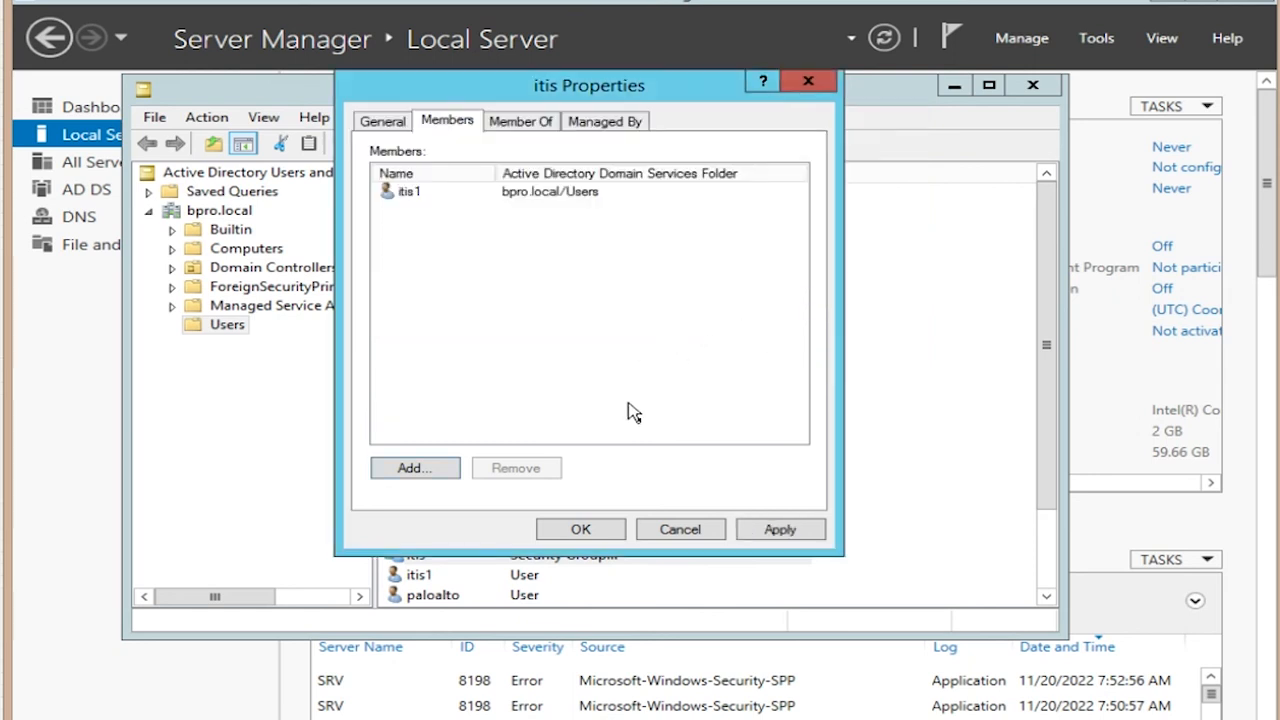
click(775, 524)
click(592, 530)
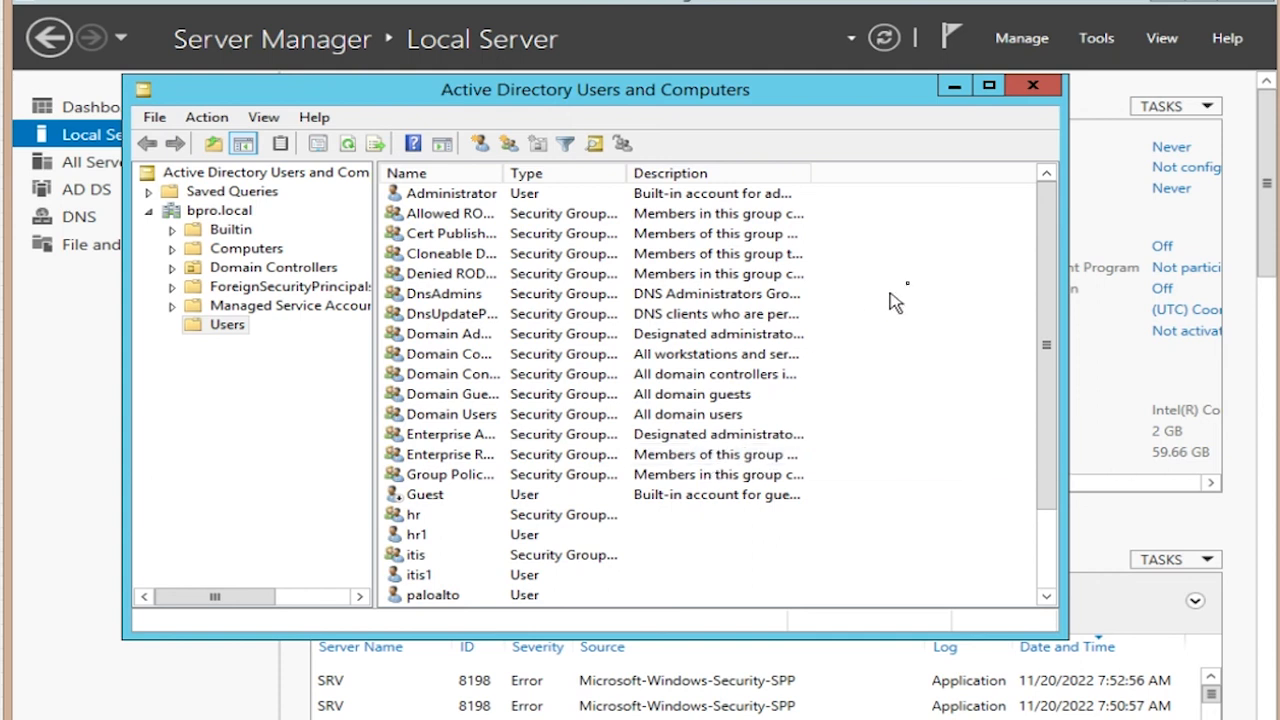
Step: Close Active Directory Users and Computers and run wmimgmt.msc from the Run dialog
click(1035, 92)
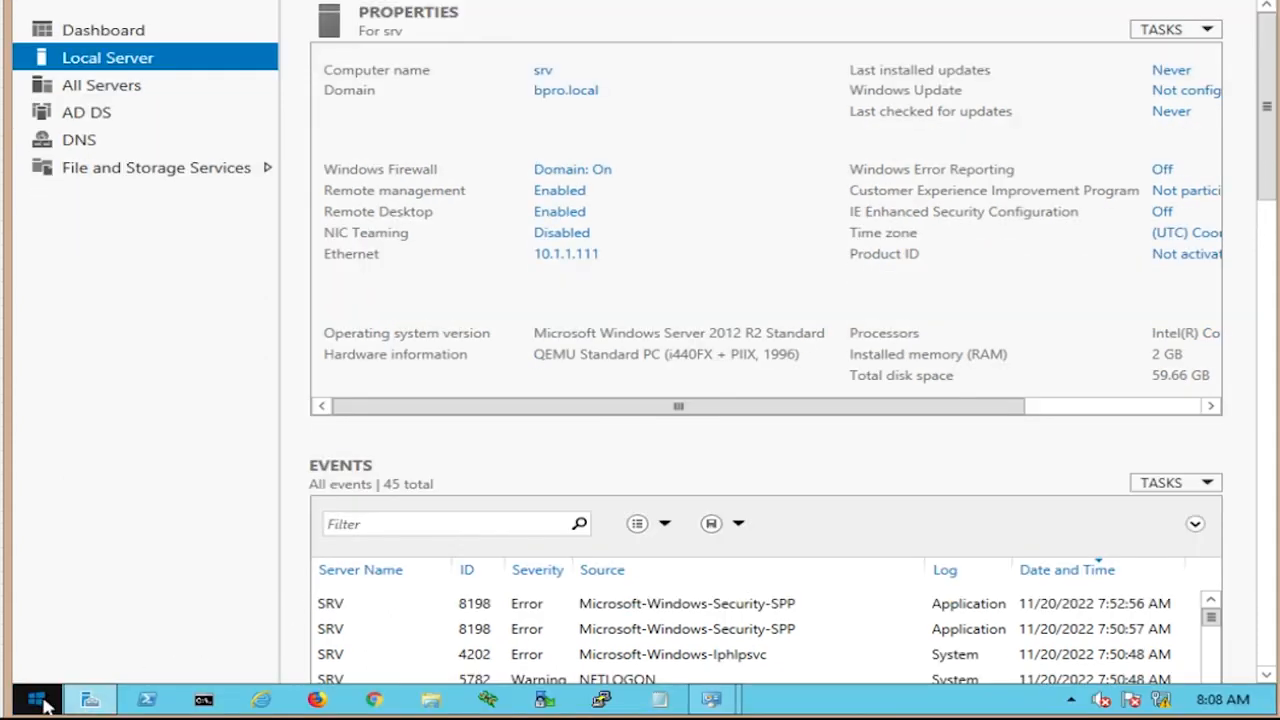
click(44, 698)
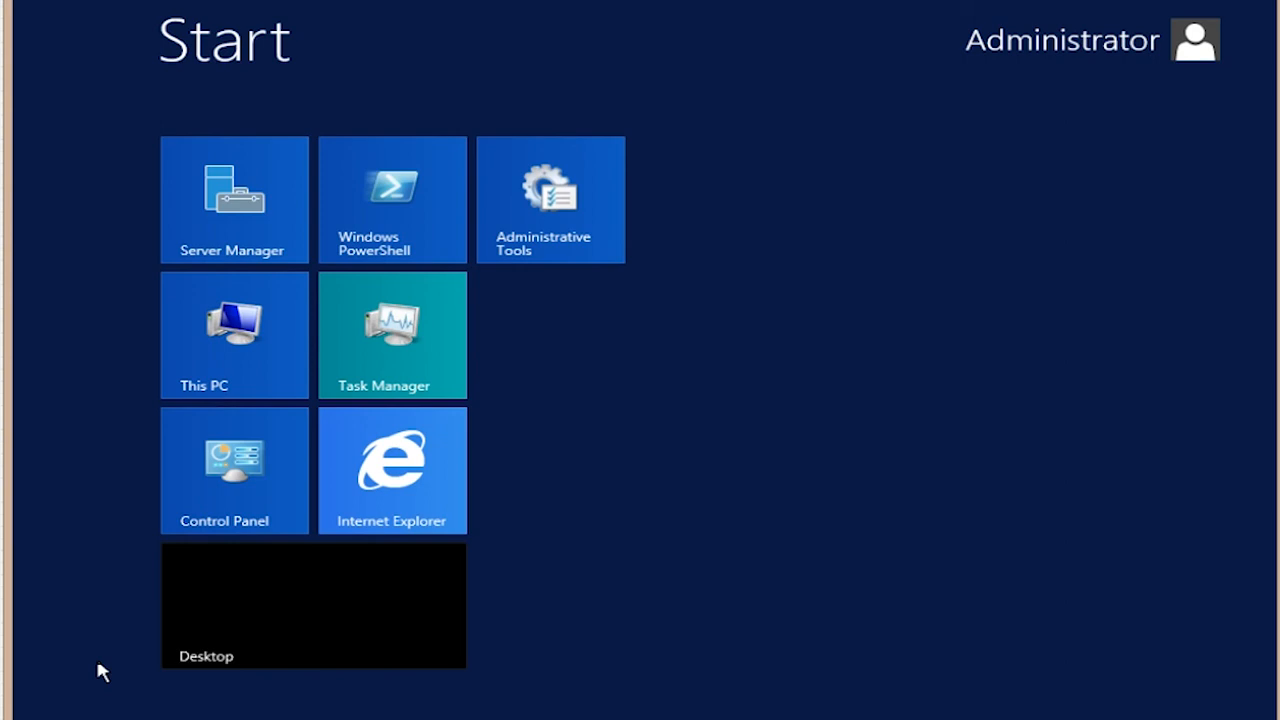
text(run)
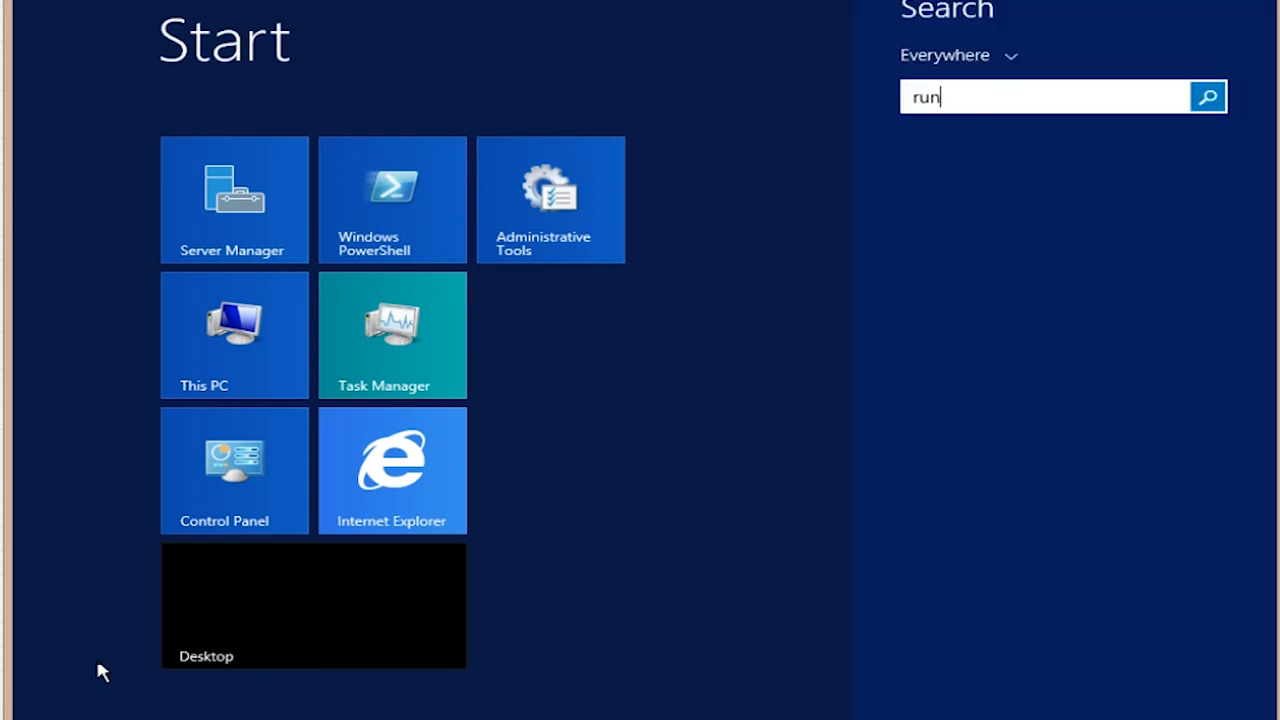
key(Return)
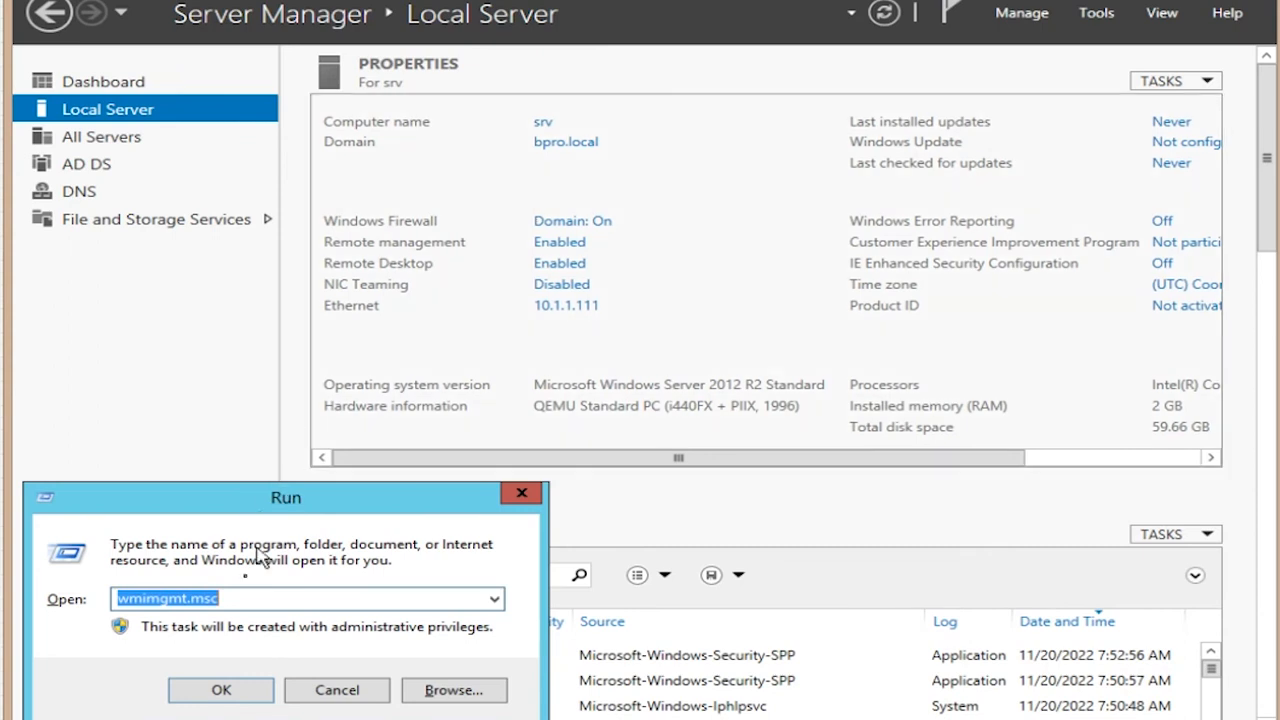
click(224, 690)
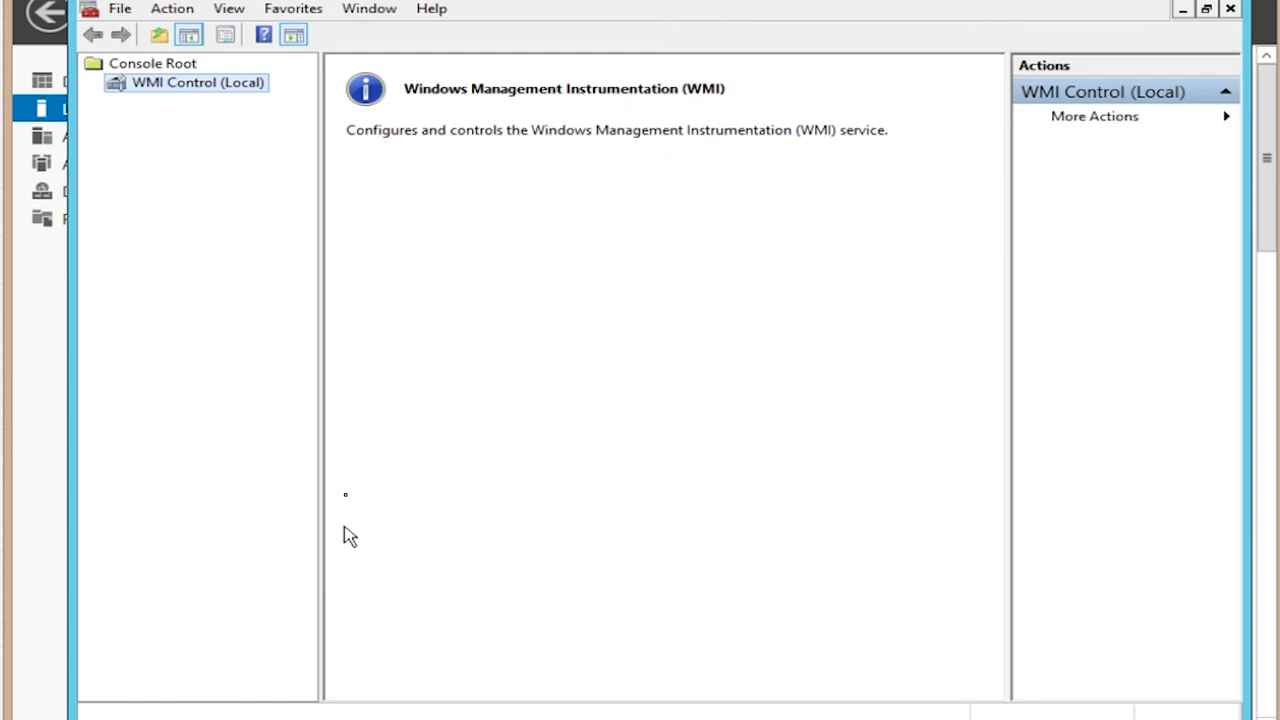
Step: In WMI Control (Local) properties, select Root\CIMV2 on the Security tab and open its permissions
click(189, 88)
right_click(186, 86)
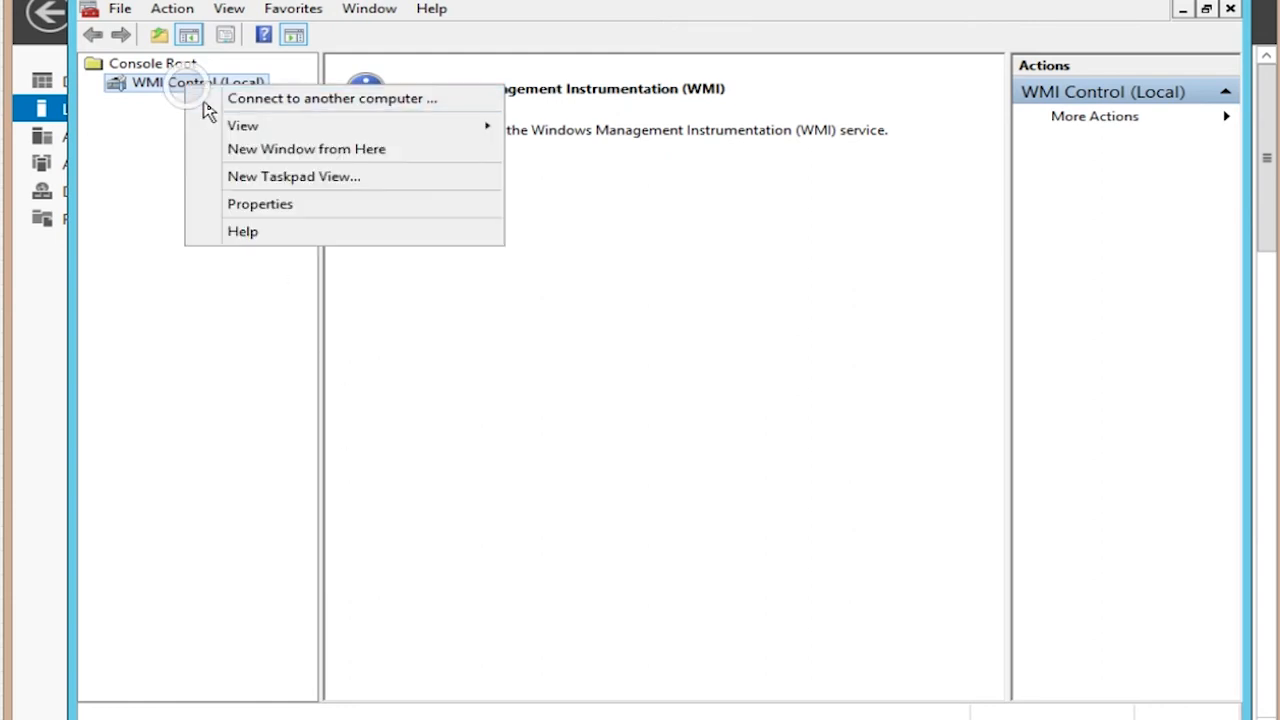
click(229, 203)
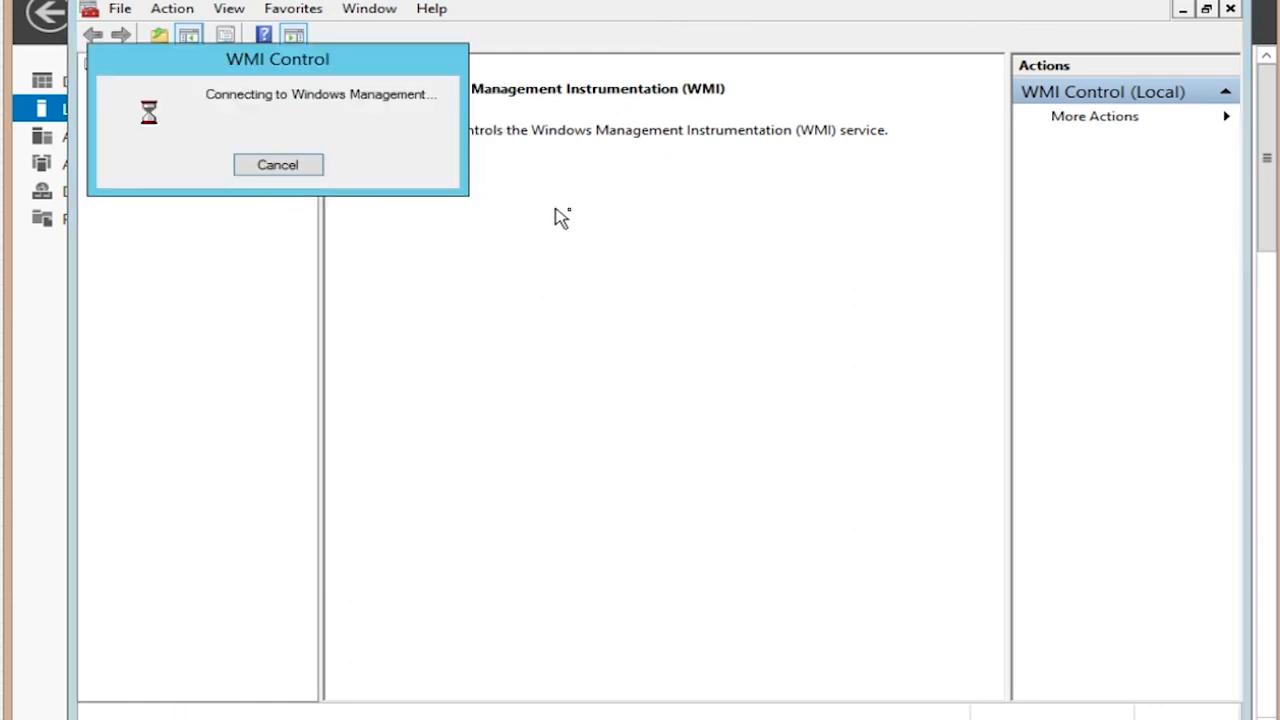
click(627, 165)
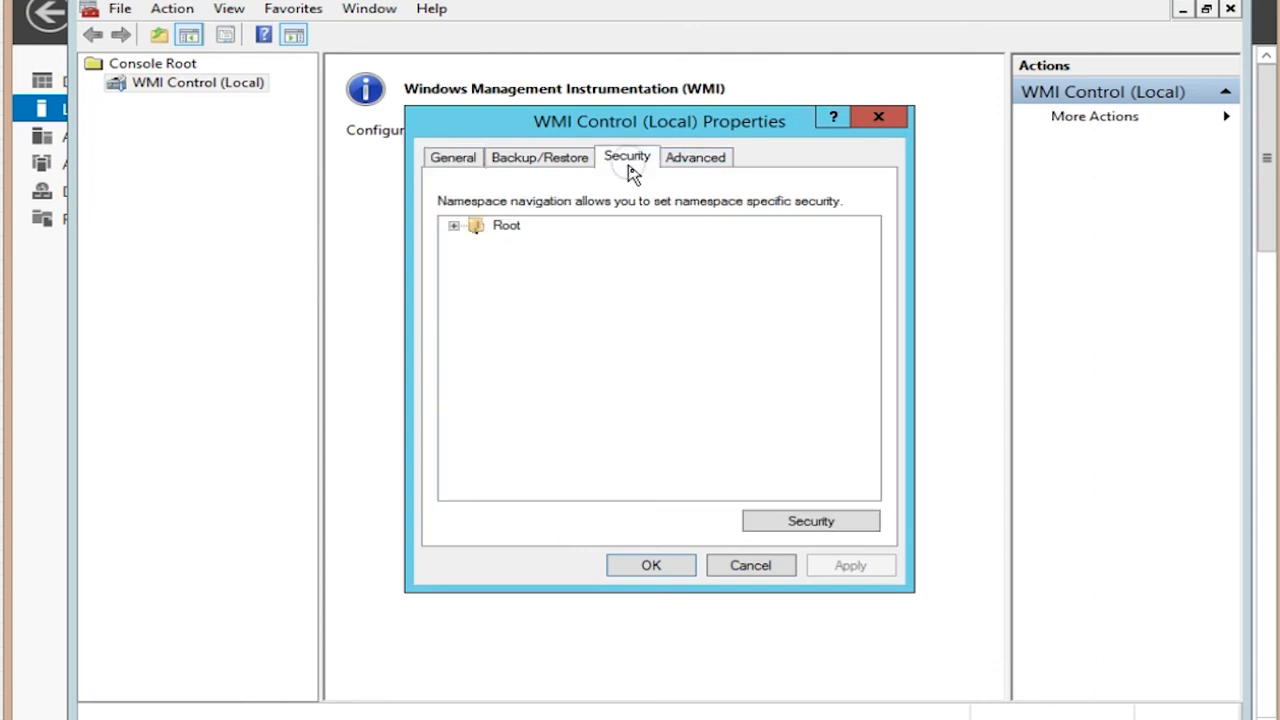
click(463, 225)
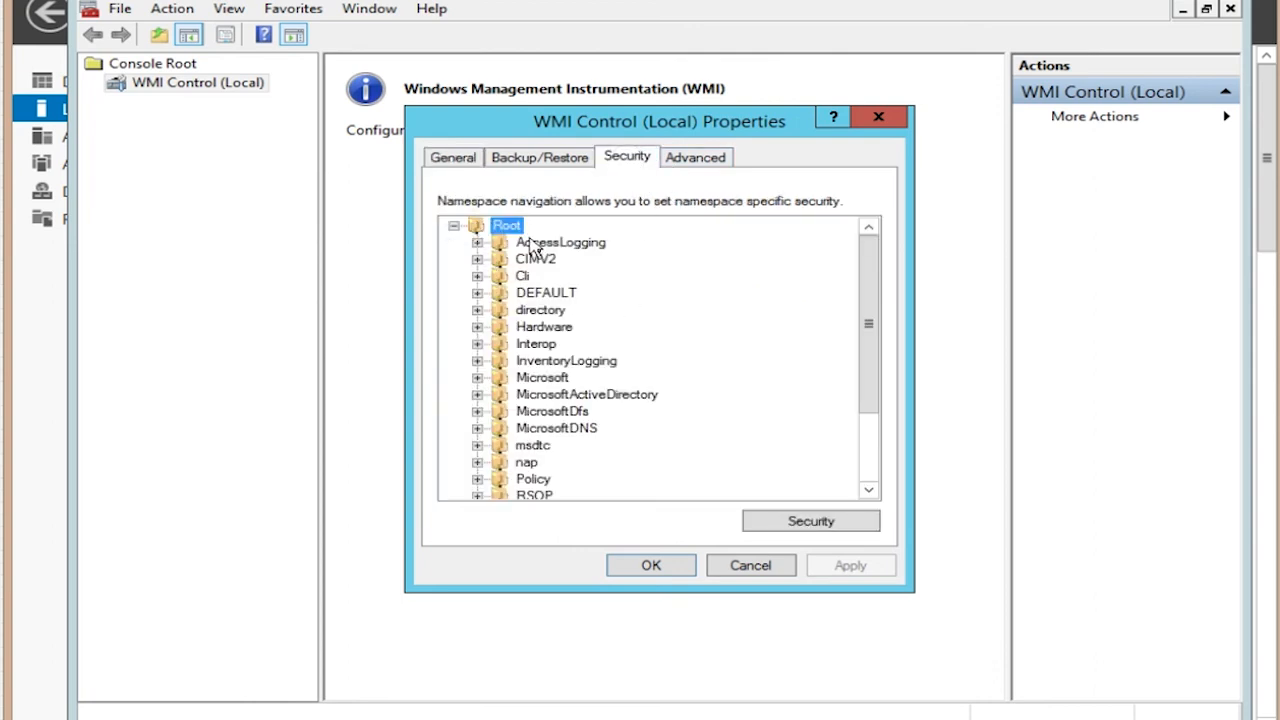
click(540, 262)
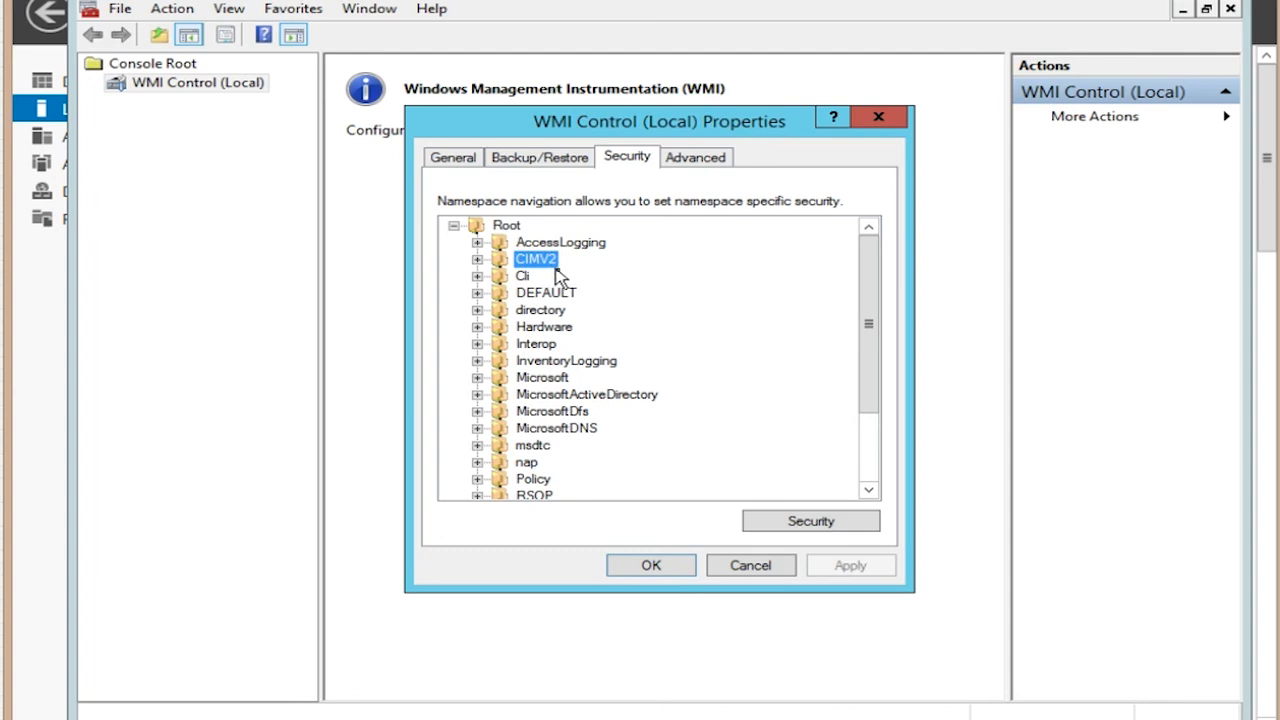
click(796, 520)
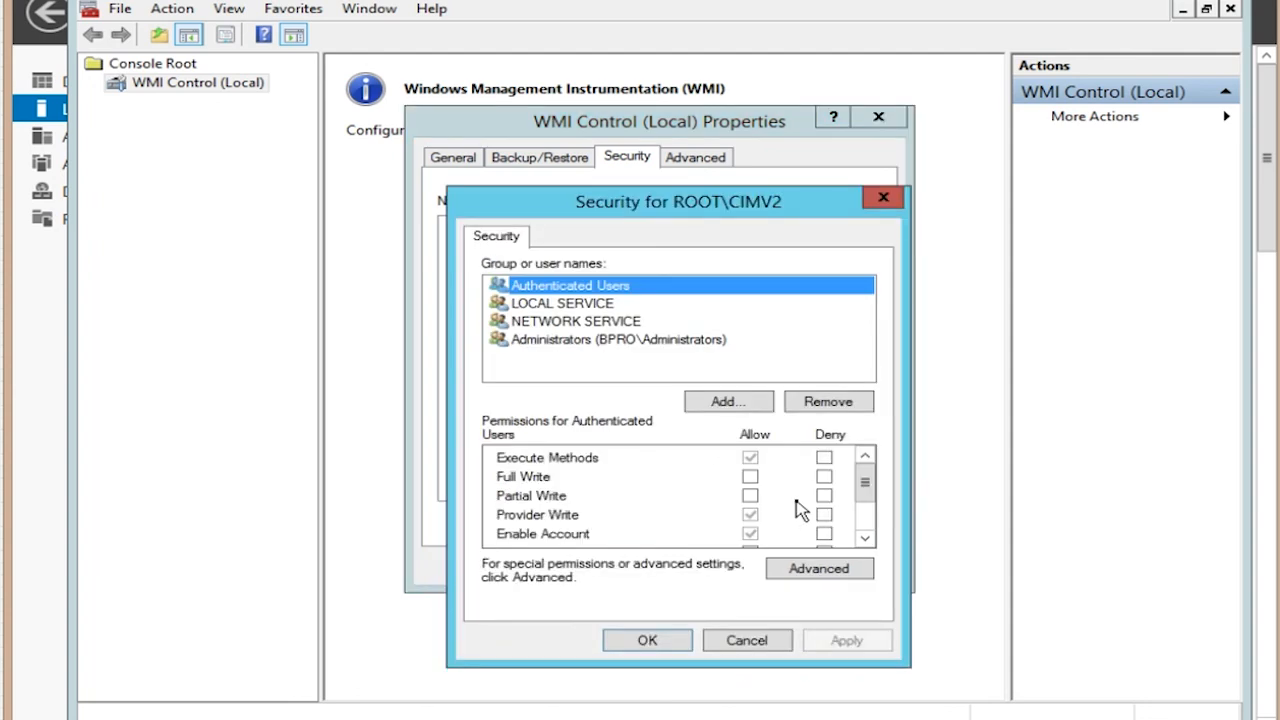
Step: Add the paloalto account to the ROOT\CIMV2 permissions list
click(714, 401)
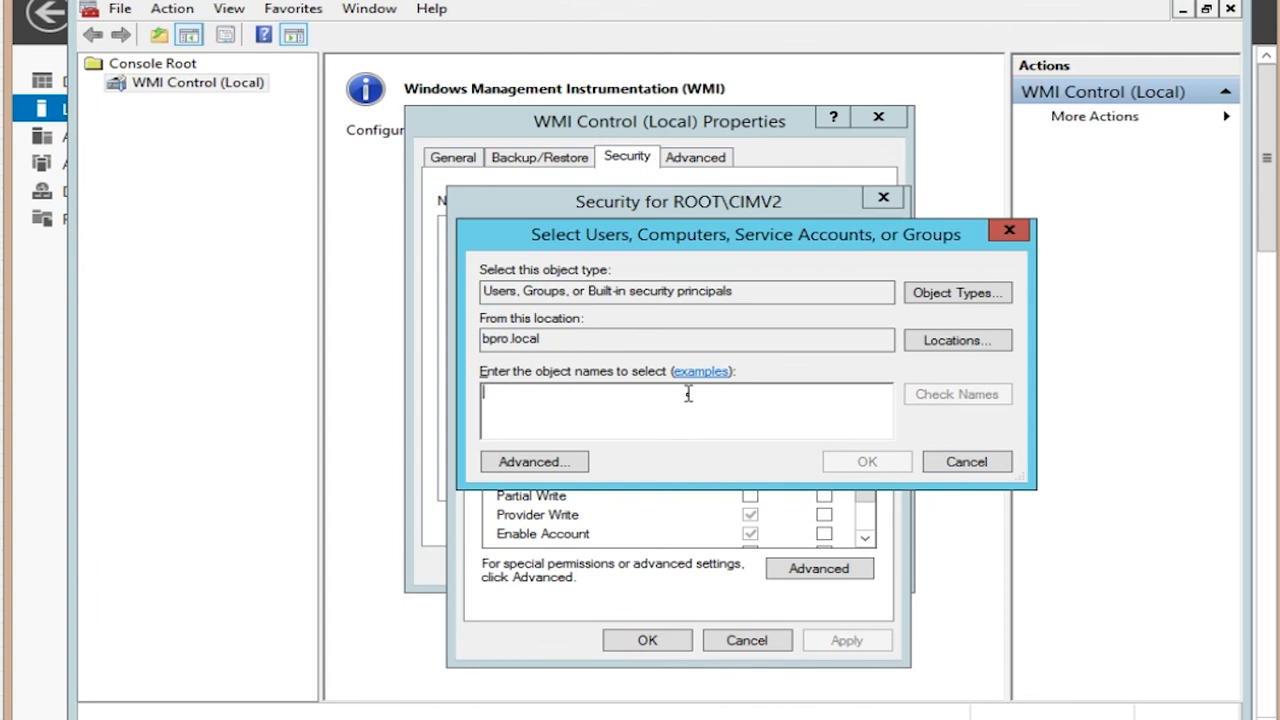
text(palo)
click(930, 396)
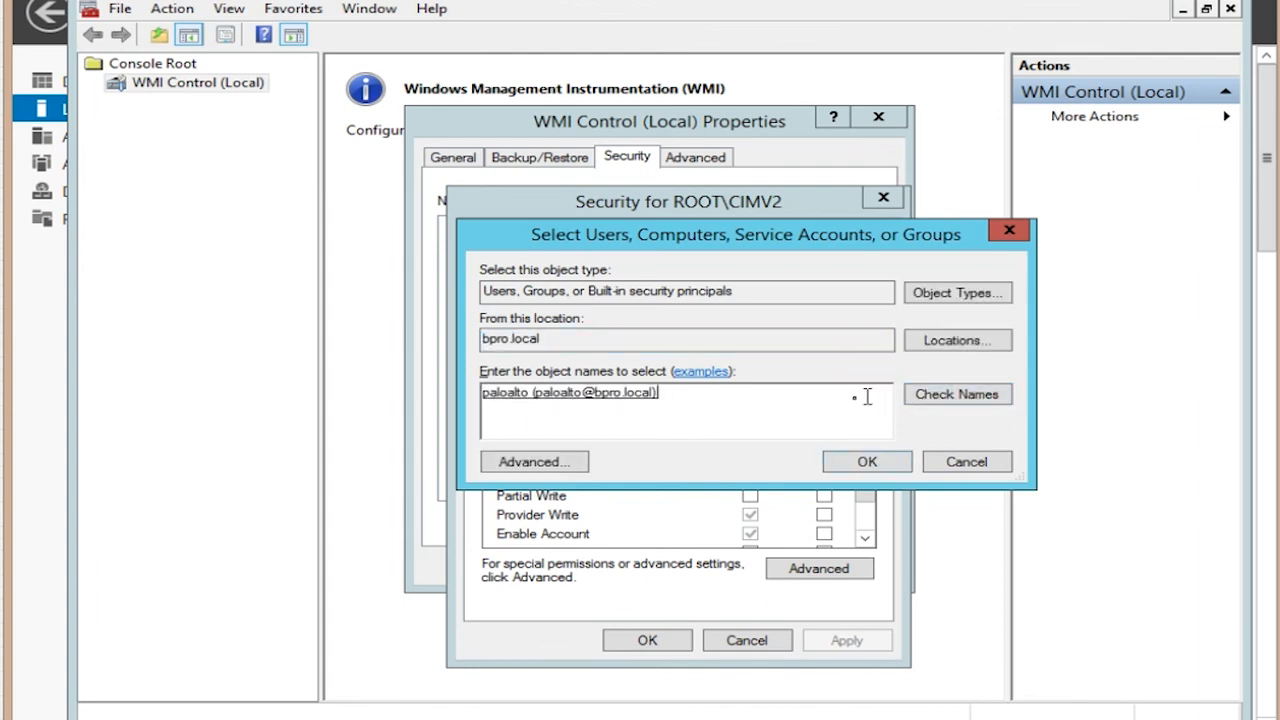
click(850, 465)
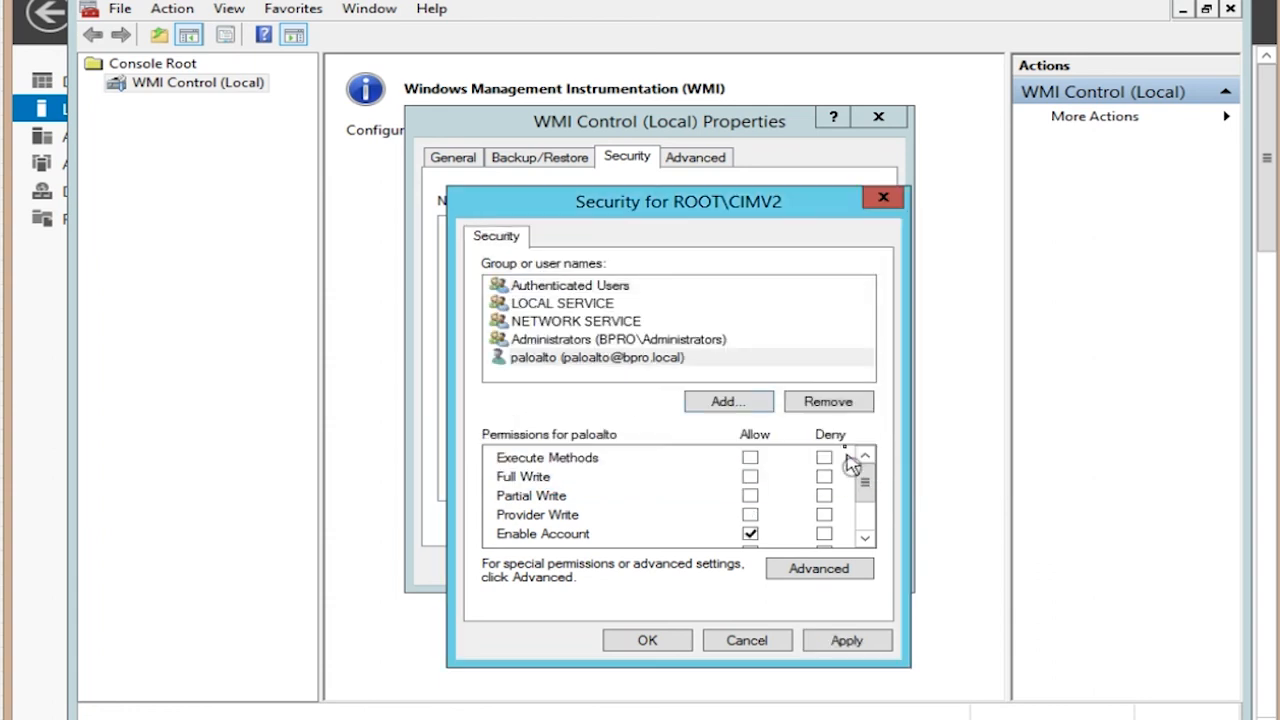
Step: Allow Remote Enable and Read Security for paloalto, then apply and close the dialogs
click(622, 358)
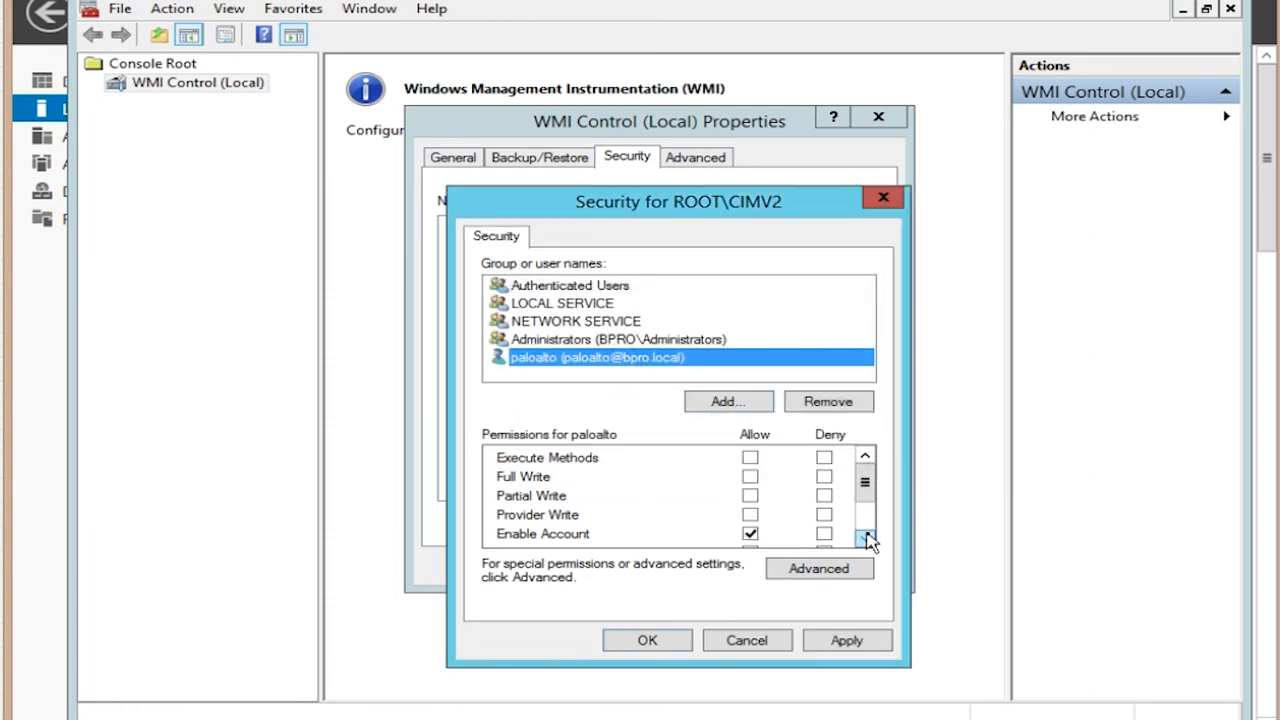
scroll(868, 538, down, 1)
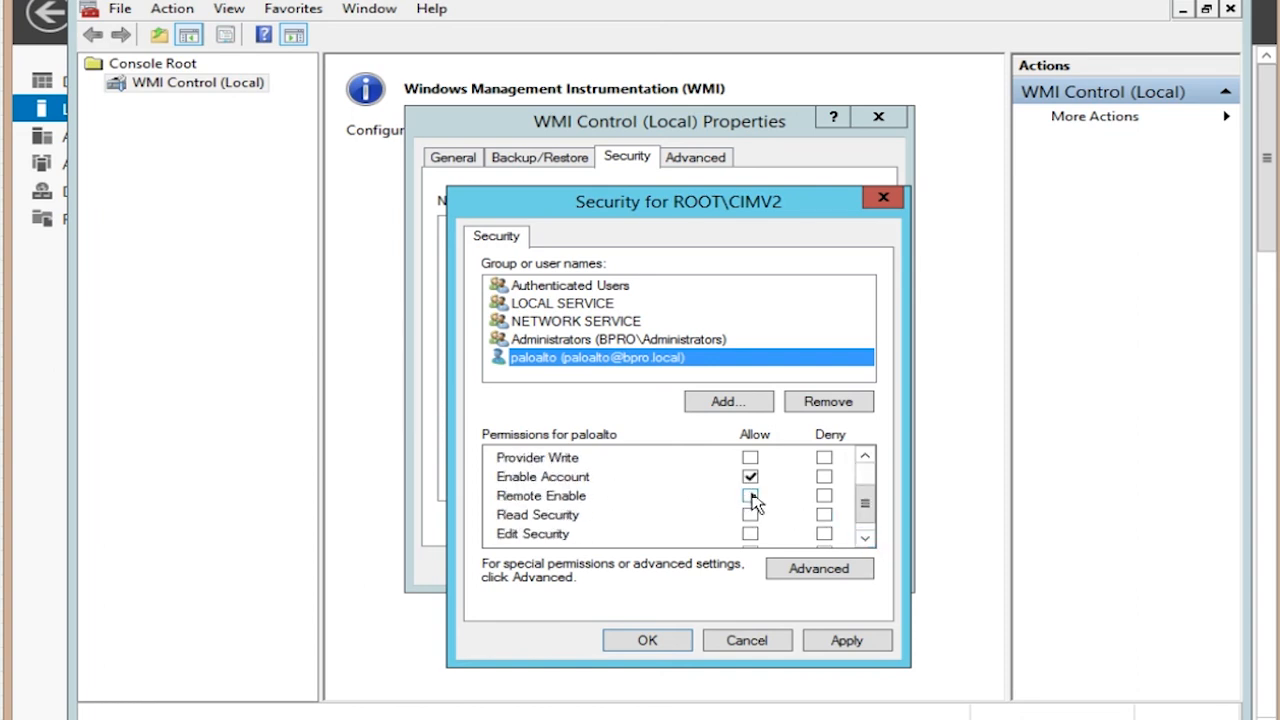
click(752, 500)
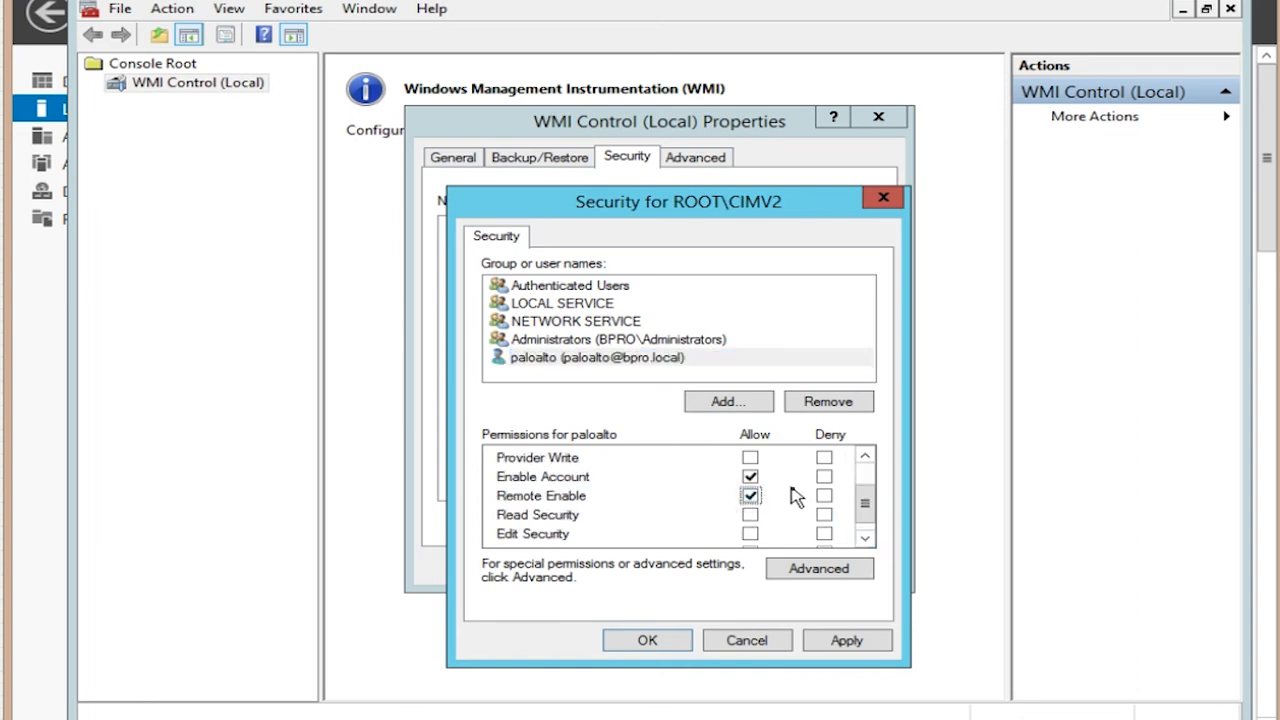
click(751, 518)
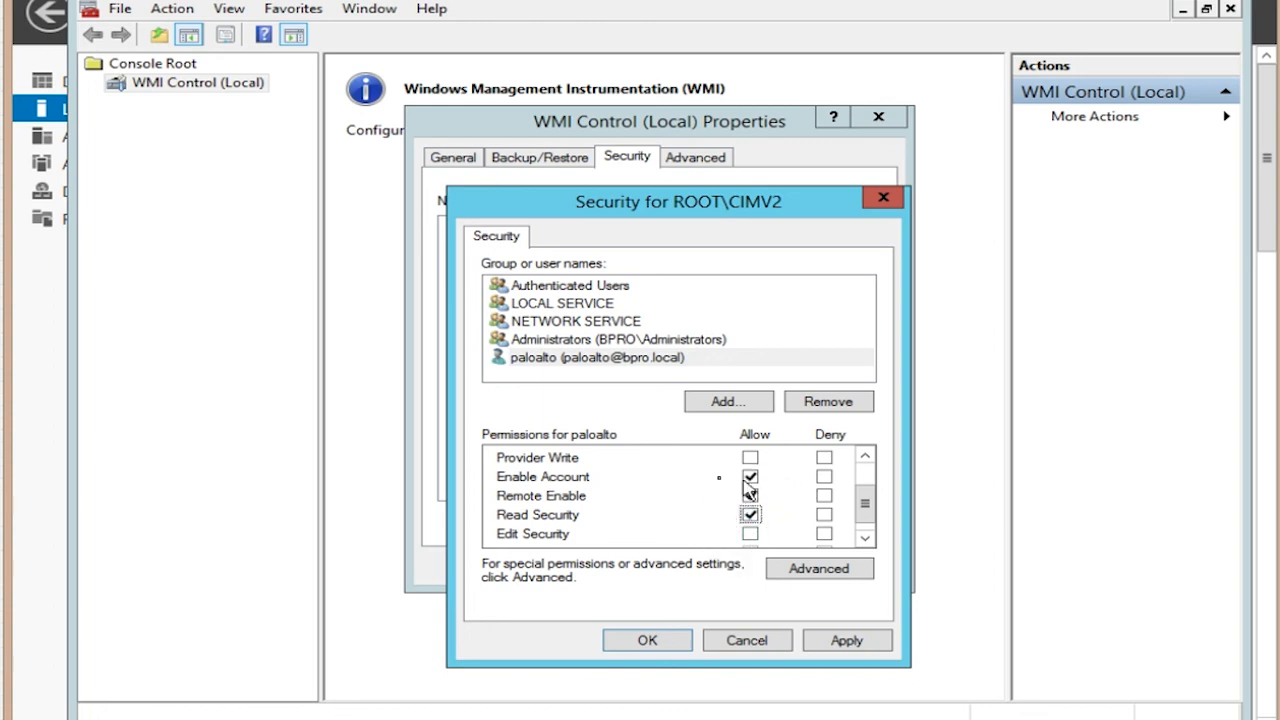
click(837, 643)
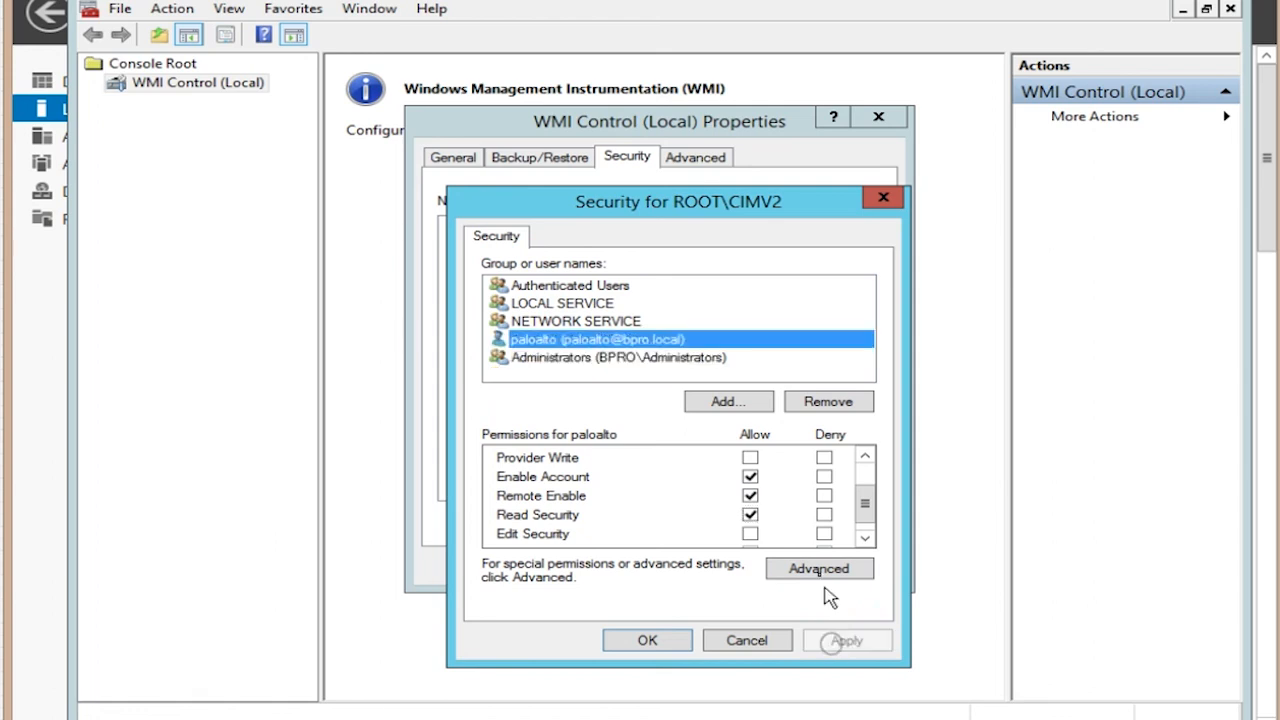
click(648, 641)
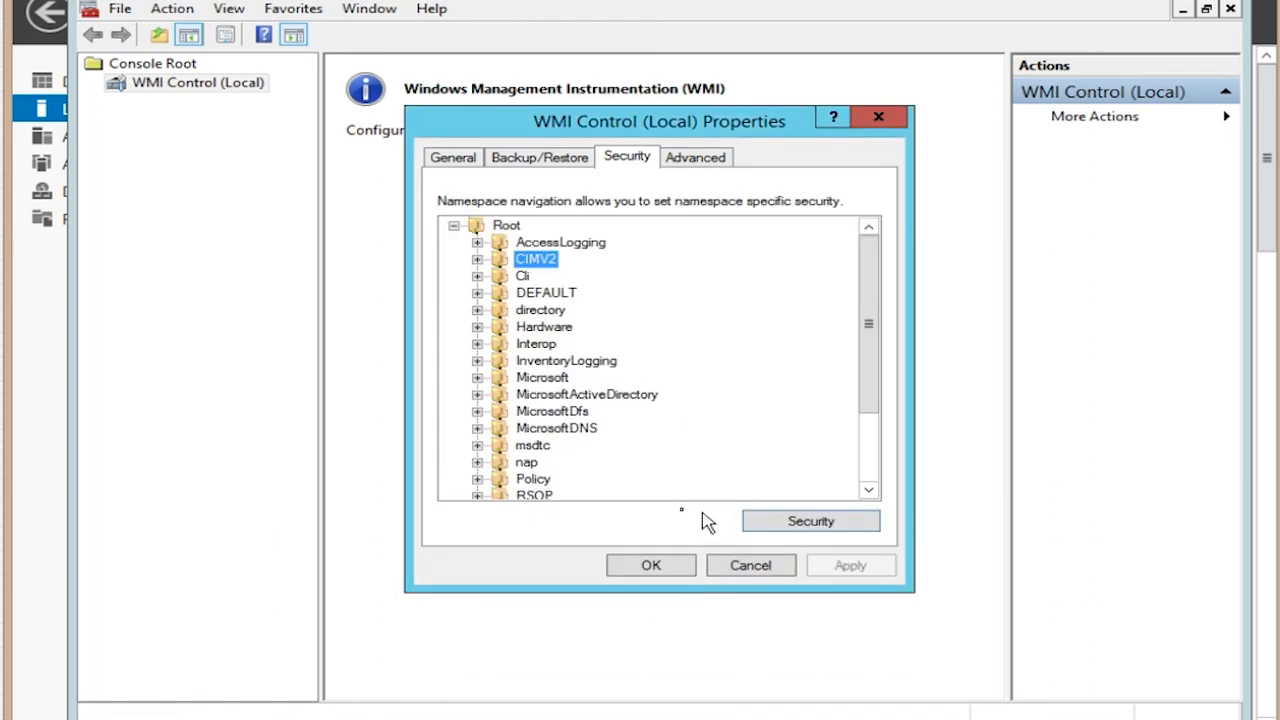
click(654, 564)
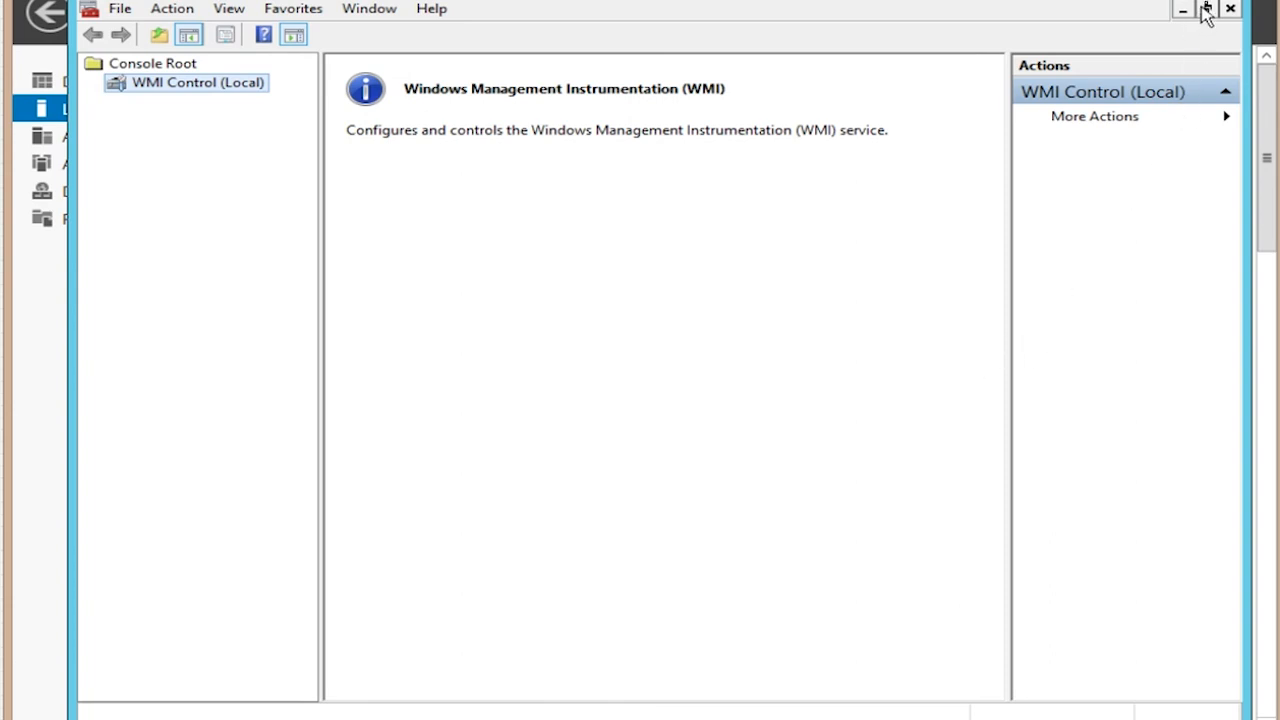
Step: Close the WMI Control console and open Server Manager's Tools menu
click(1232, 6)
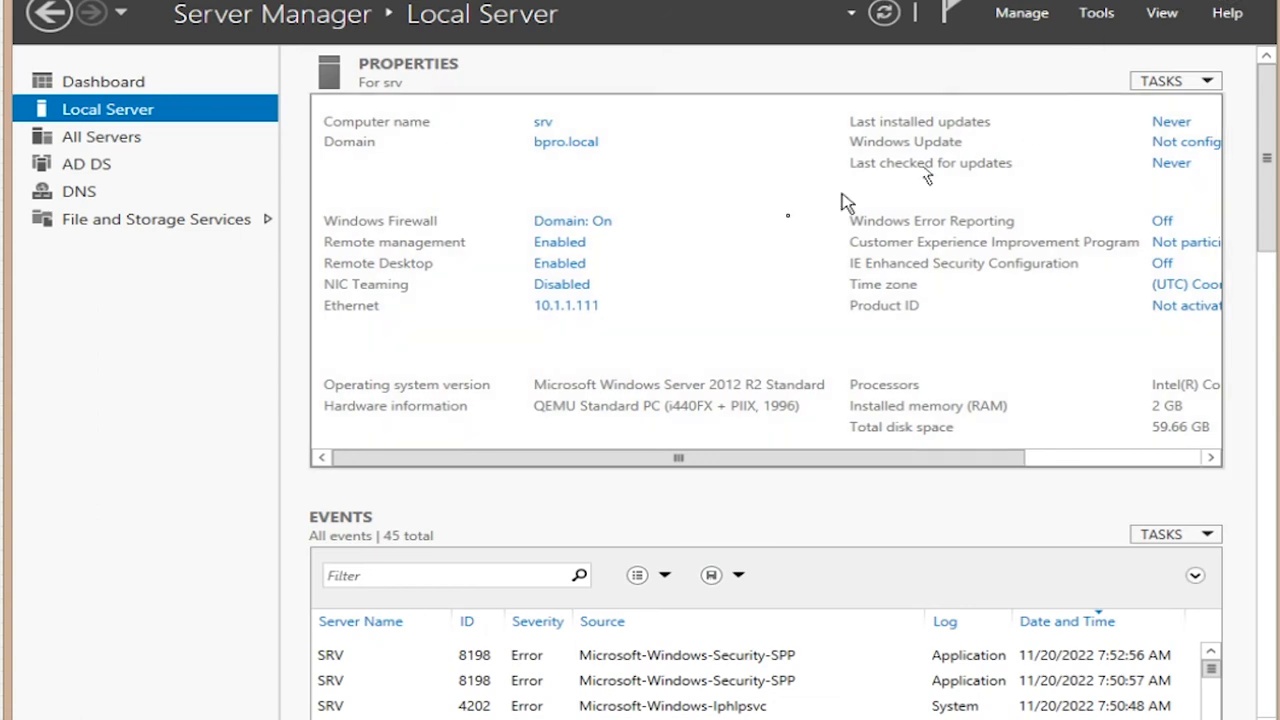
mouse_move(985, 461)
mouse_down()
mouse_move(1158, 460)
mouse_move(978, 472)
mouse_up()
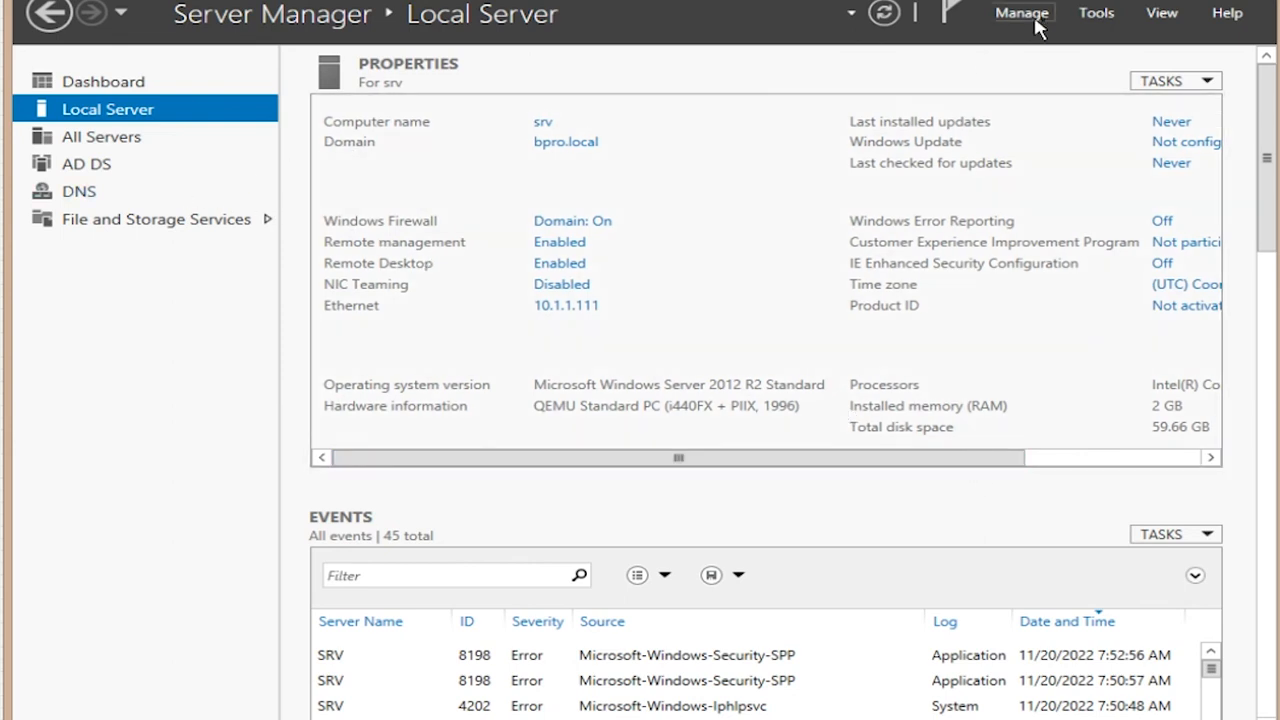
click(1097, 14)
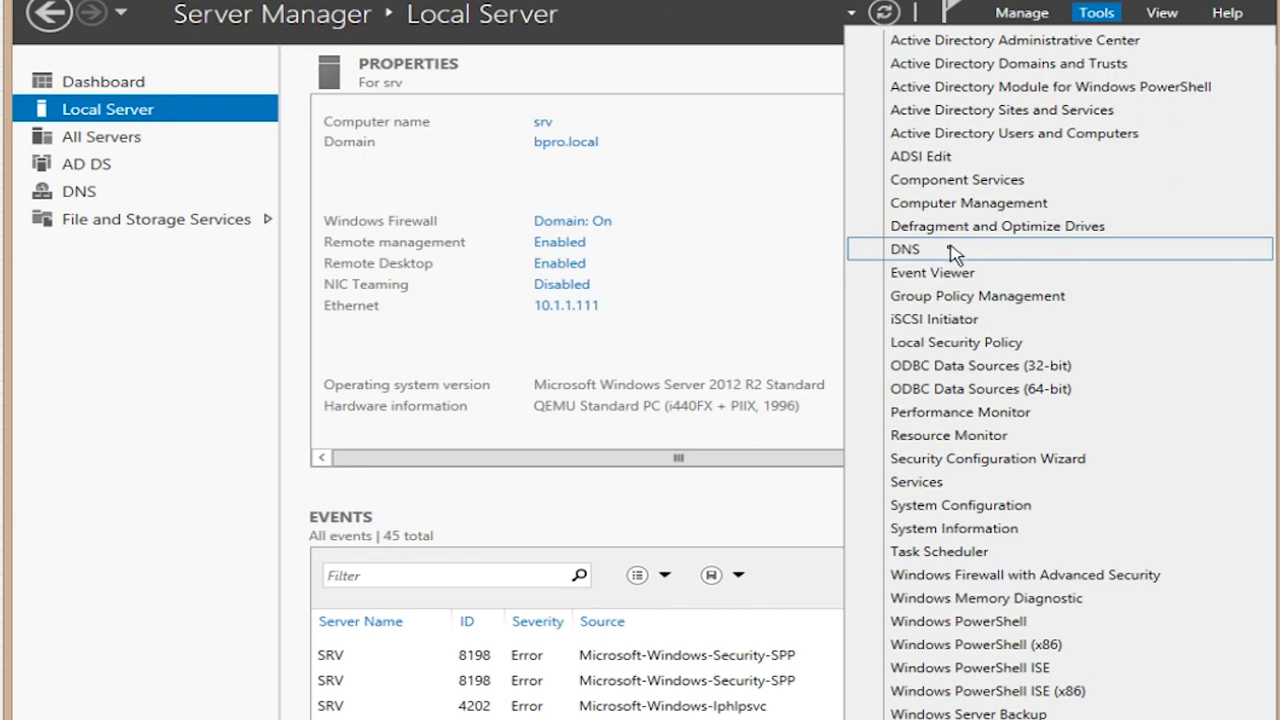
Step: Open DNS Manager and view the bpro.local forward zone and 1.1.10.in-addr.arpa reverse zone records
click(920, 252)
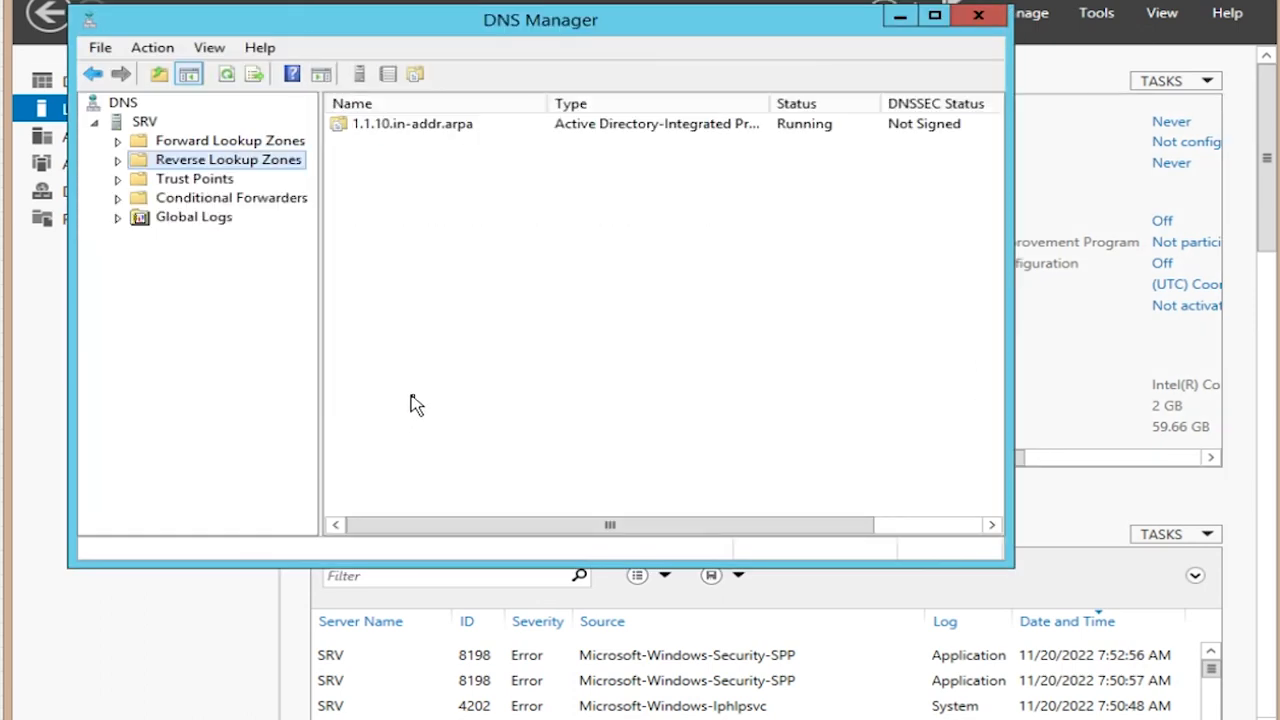
click(229, 143)
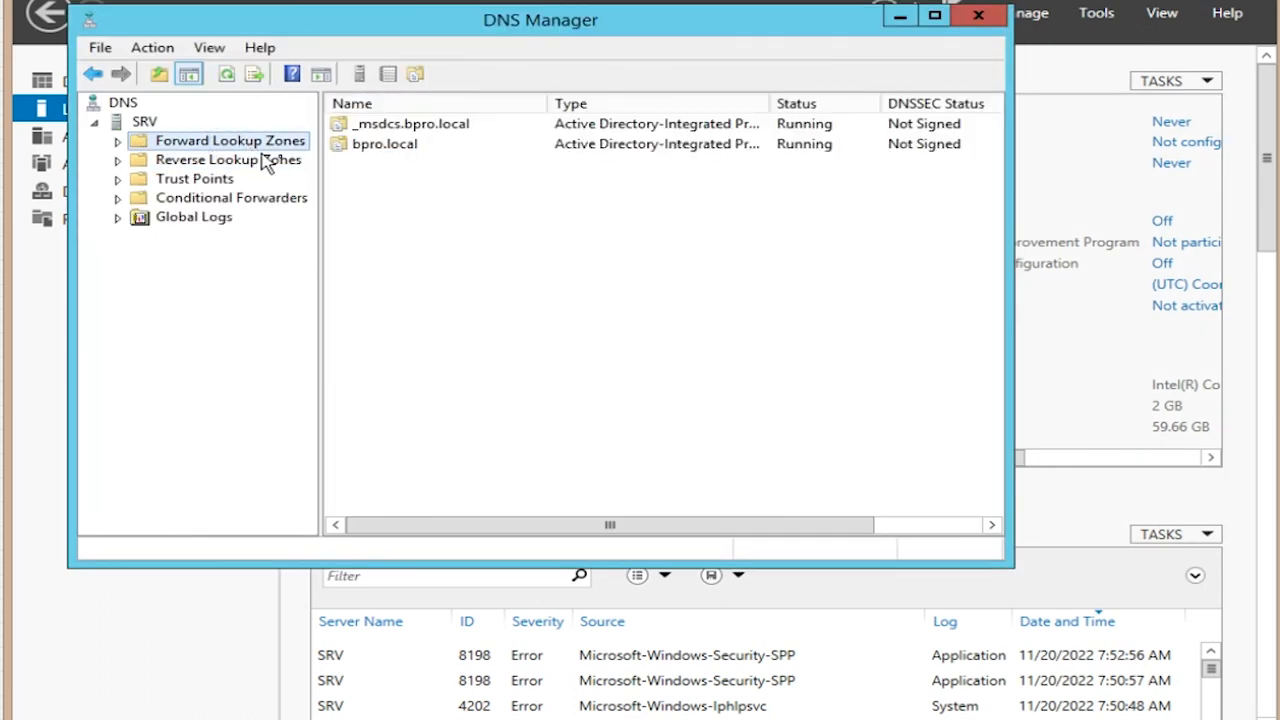
double_click(386, 152)
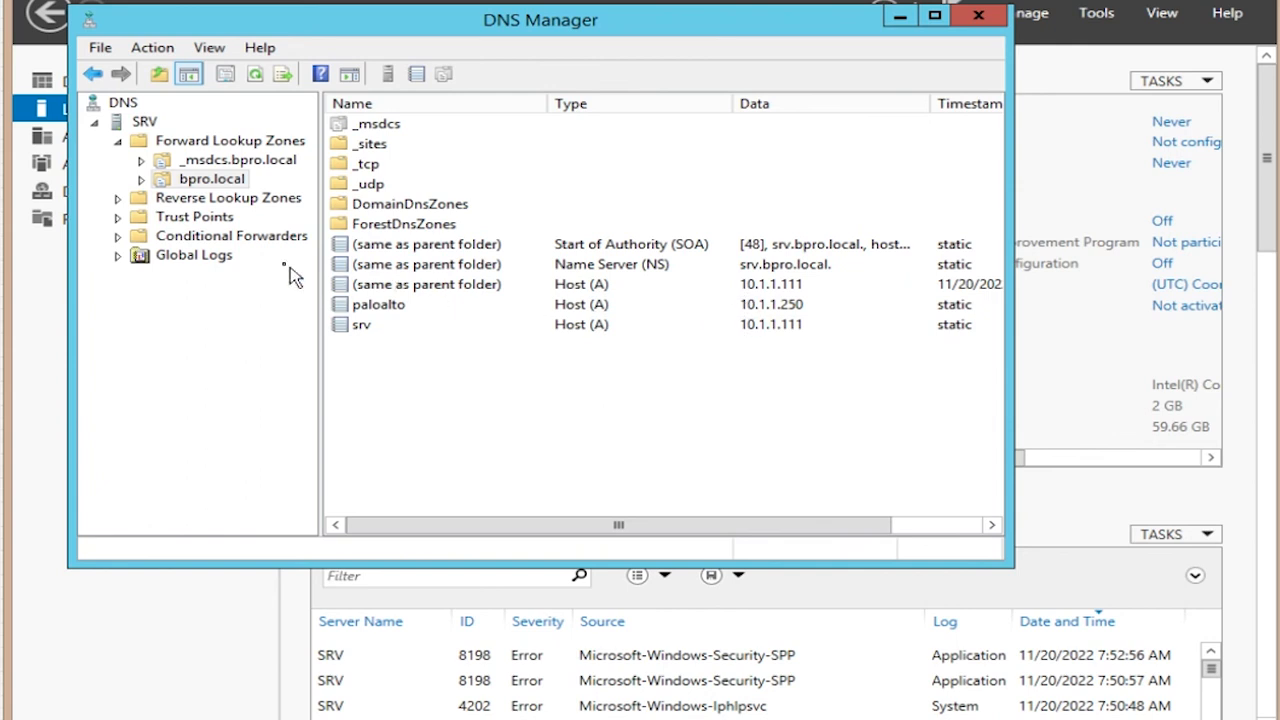
click(214, 200)
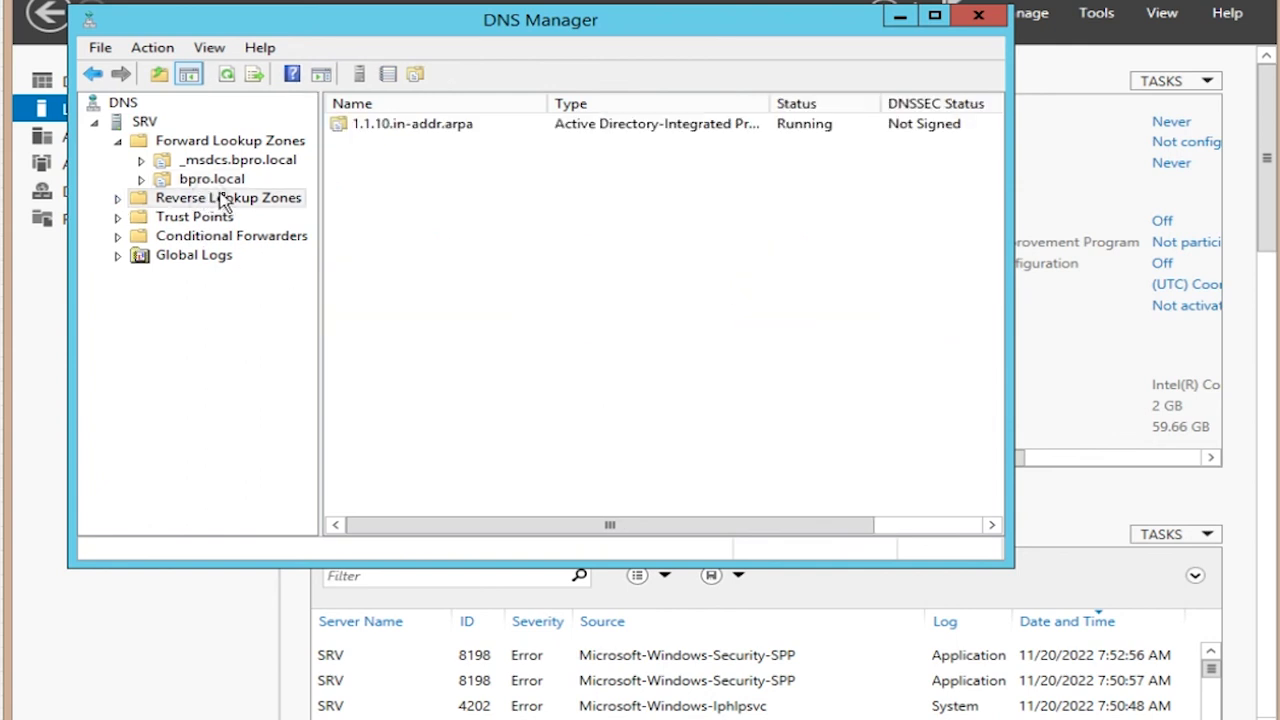
double_click(418, 135)
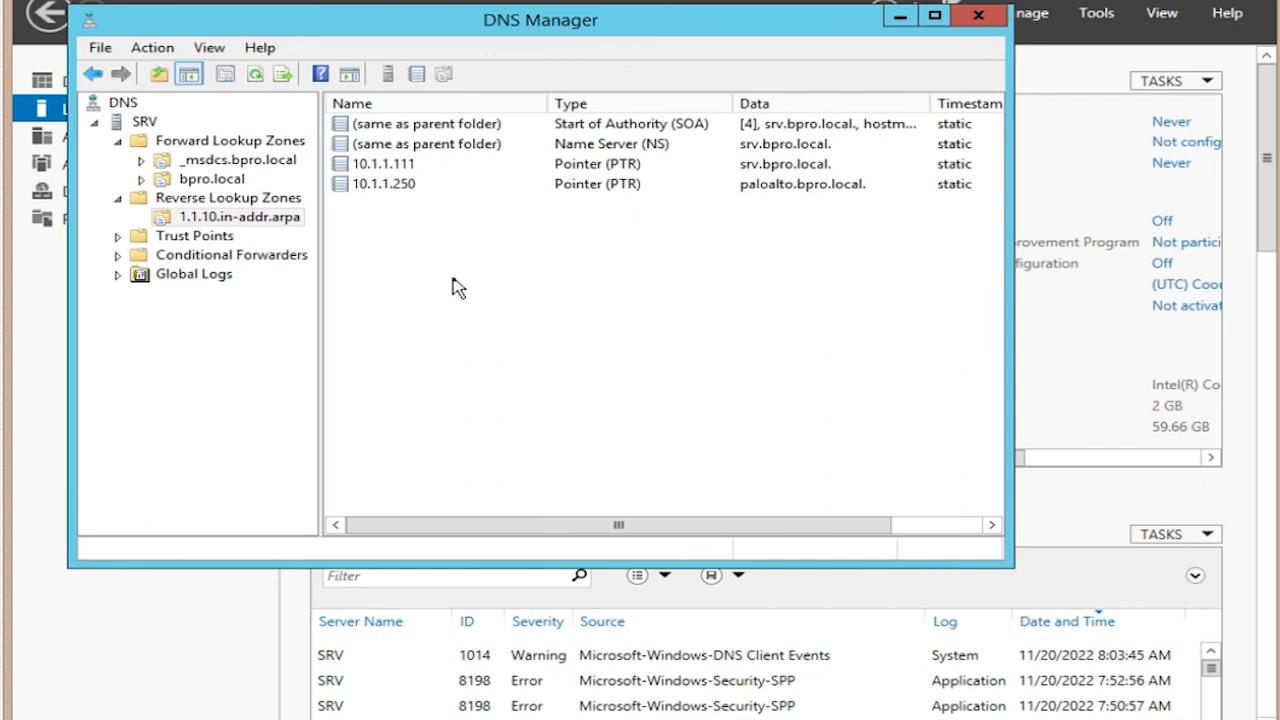
right_click(284, 200)
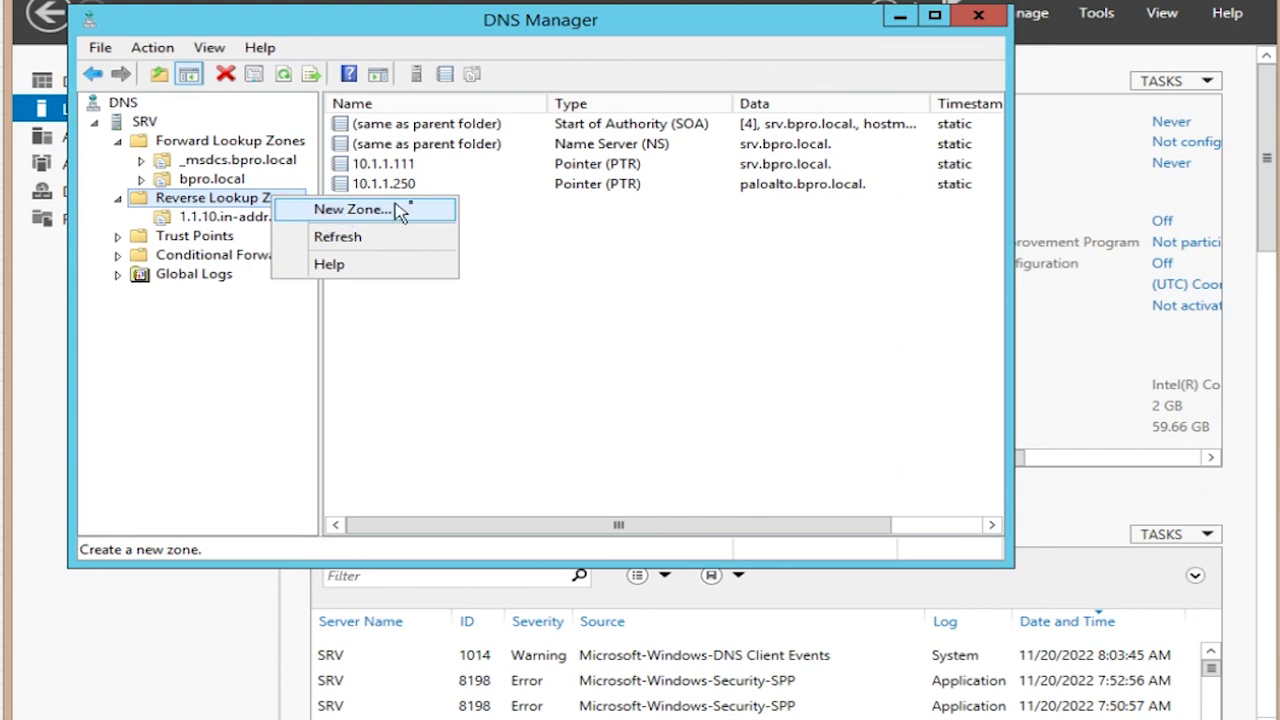
click(525, 276)
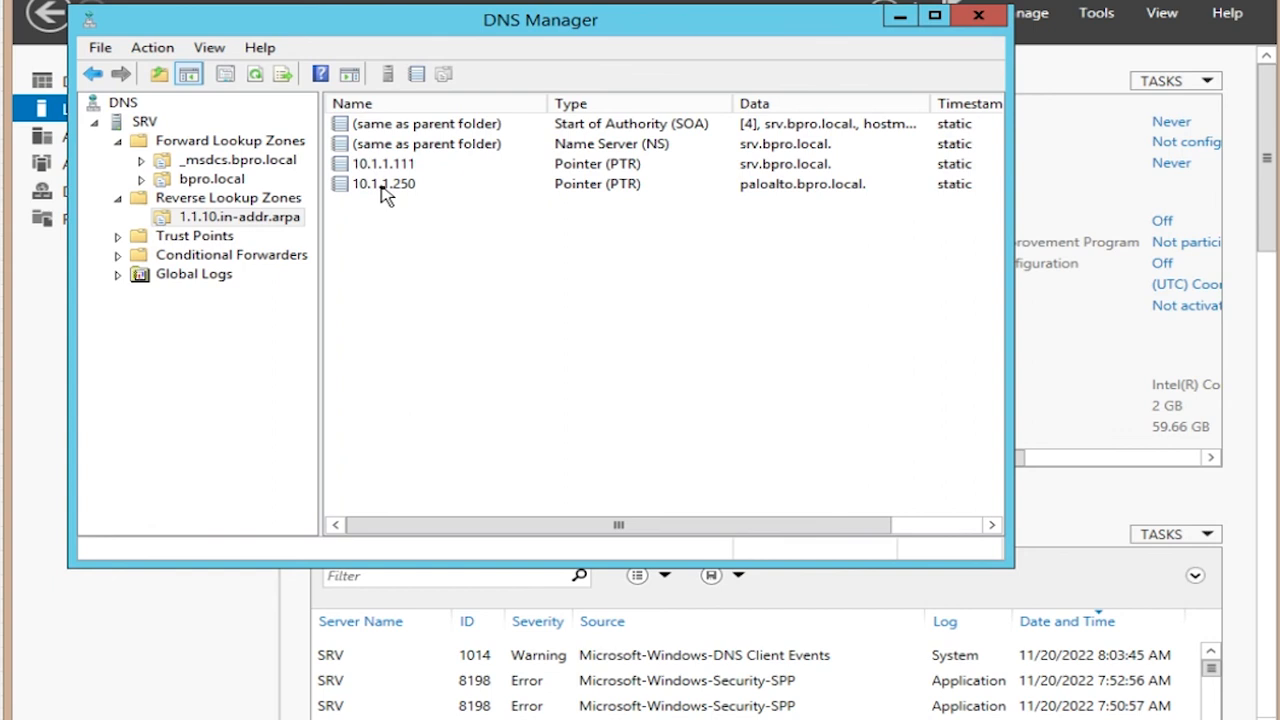
click(230, 182)
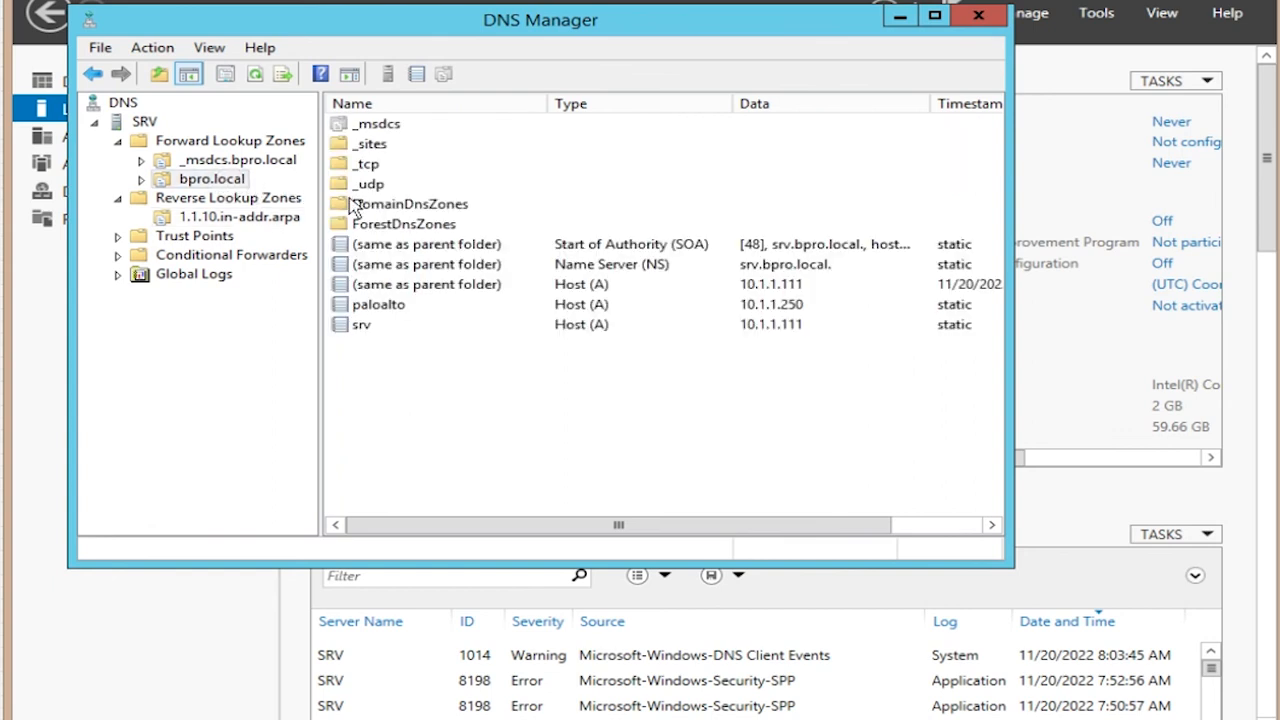
right_click(410, 390)
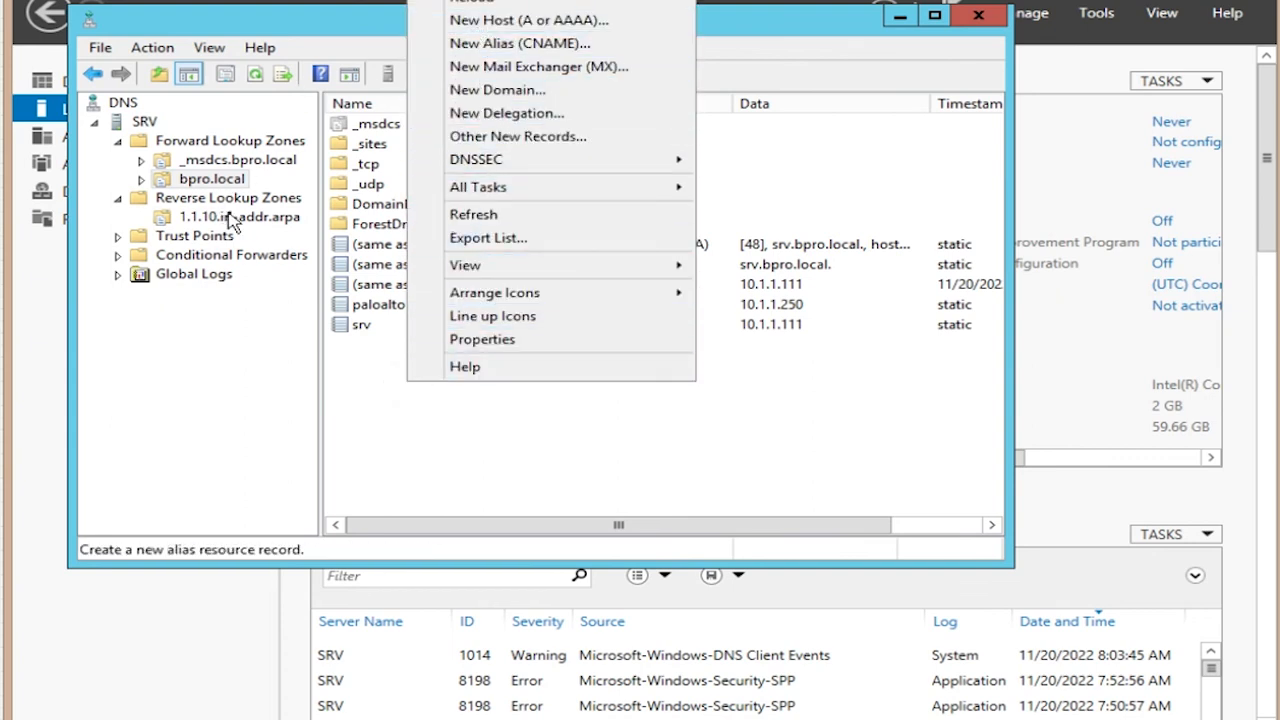
click(264, 198)
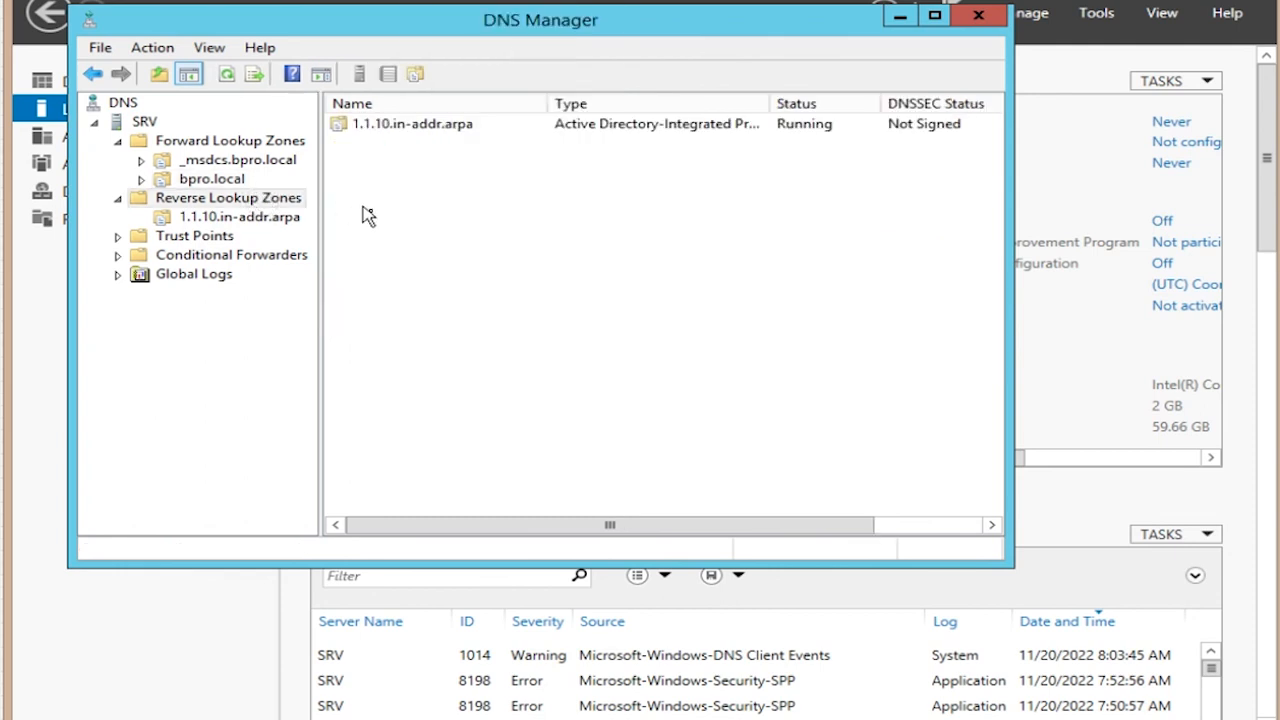
right_click(433, 229)
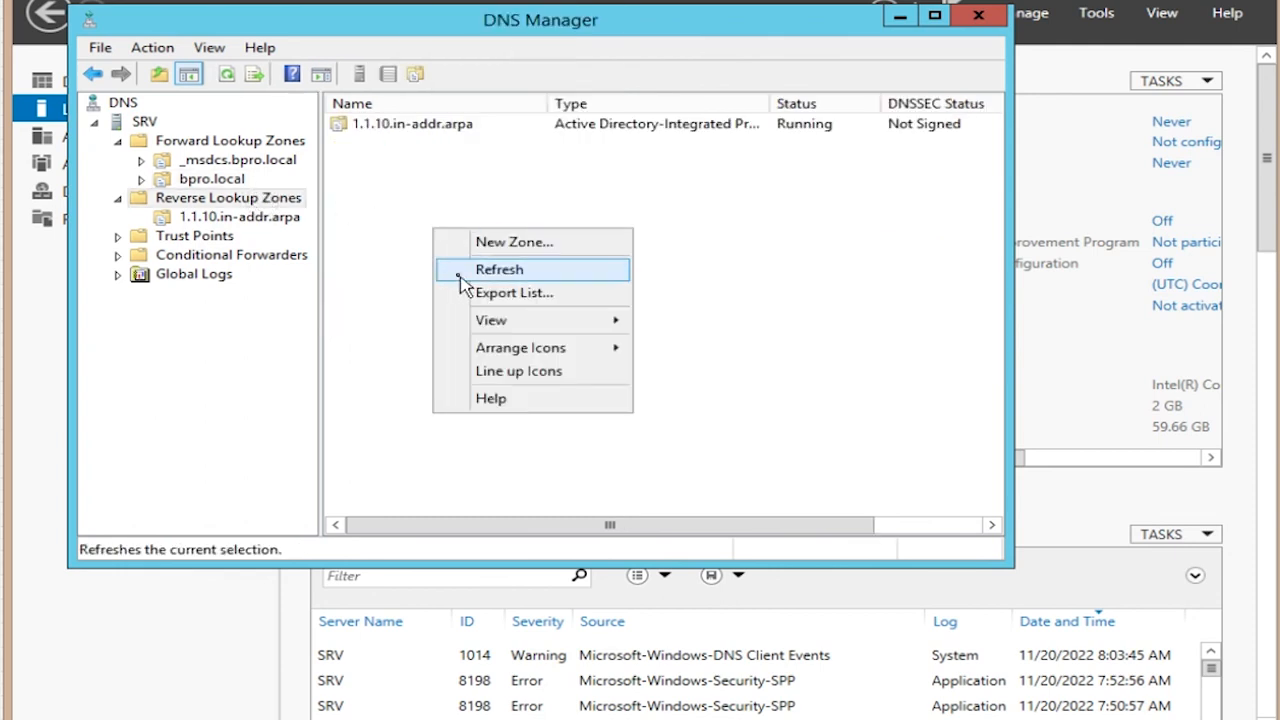
click(368, 285)
double_click(408, 124)
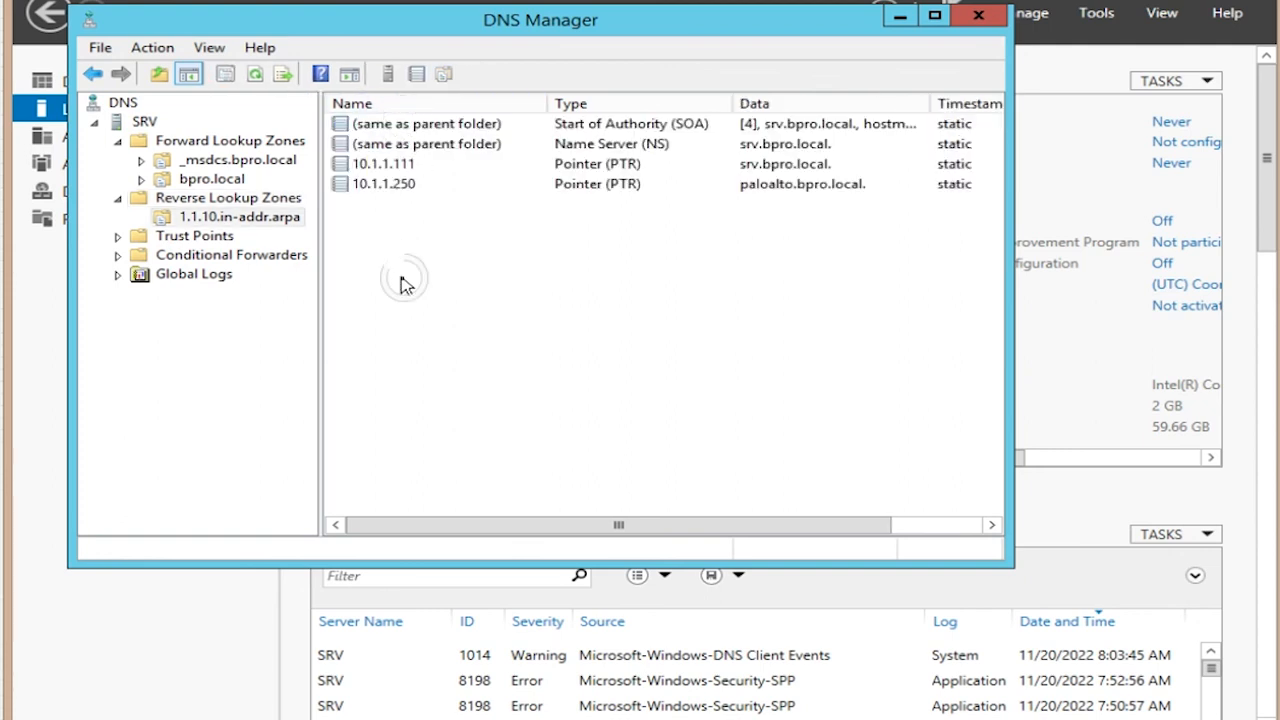
right_click(402, 280)
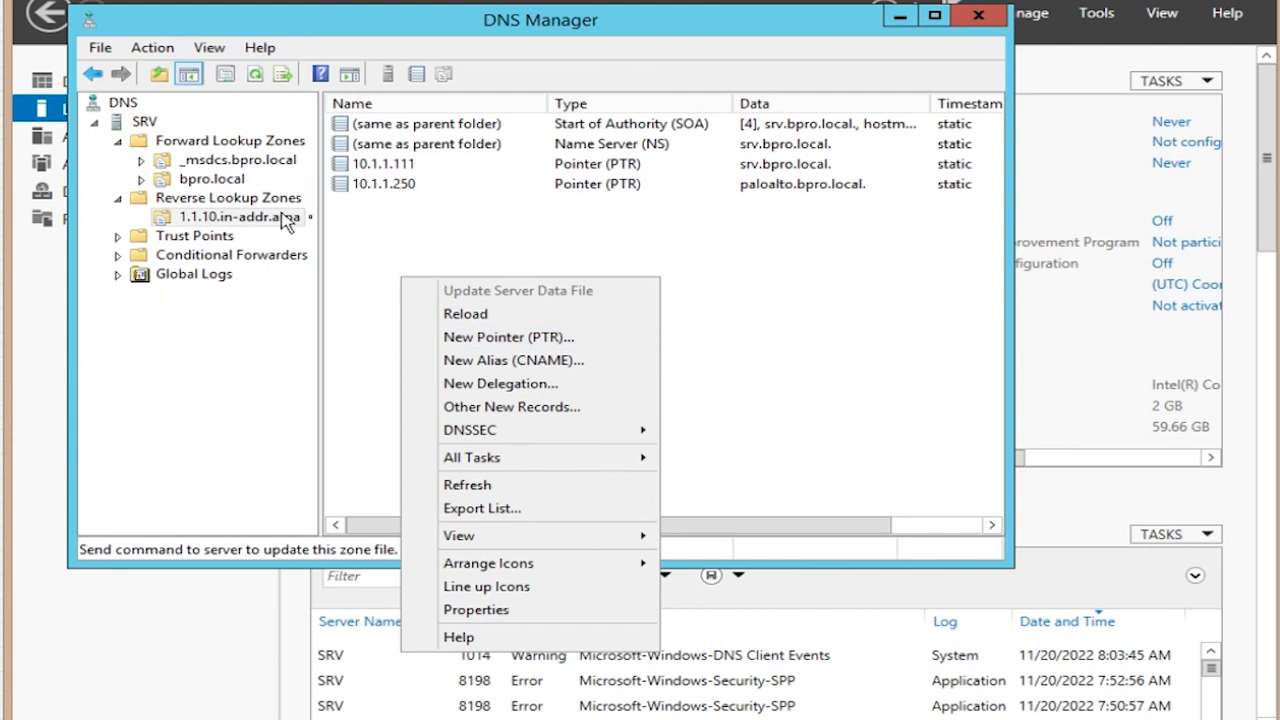
click(340, 265)
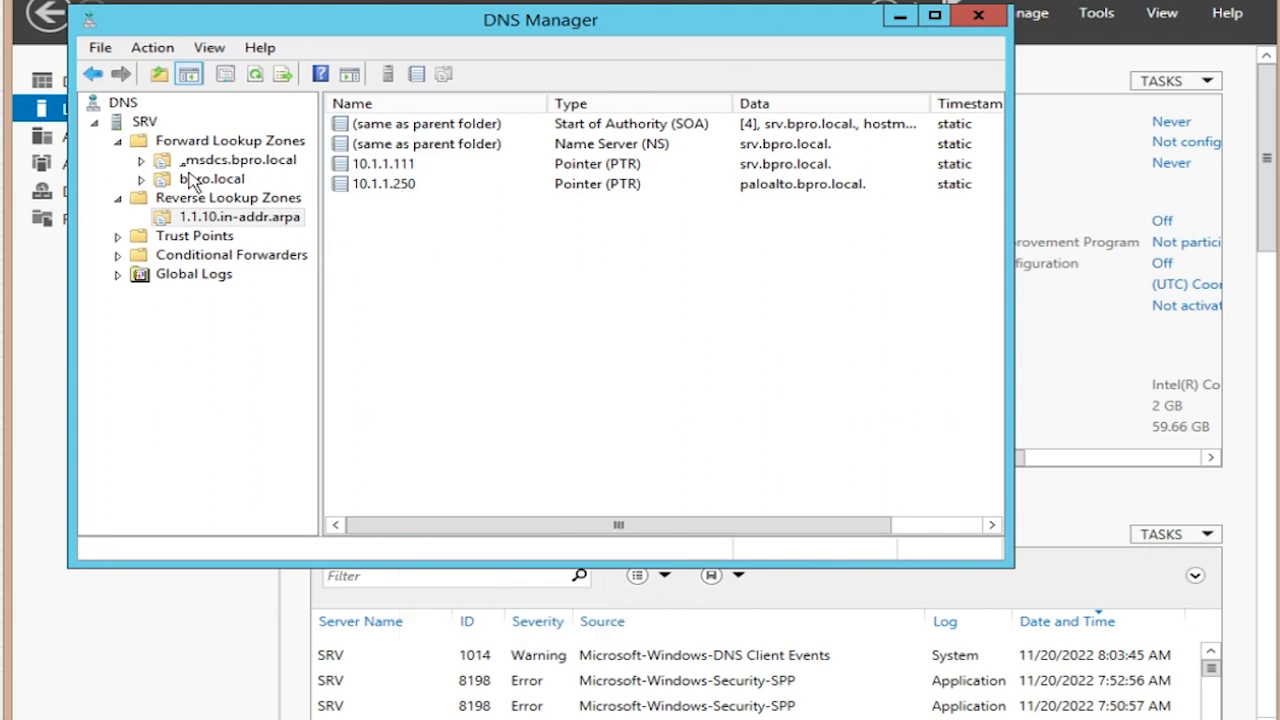
Step: Launch nslookup on SRV and look up 10.1.1.250 and 10.1.1.20
right_click(140, 122)
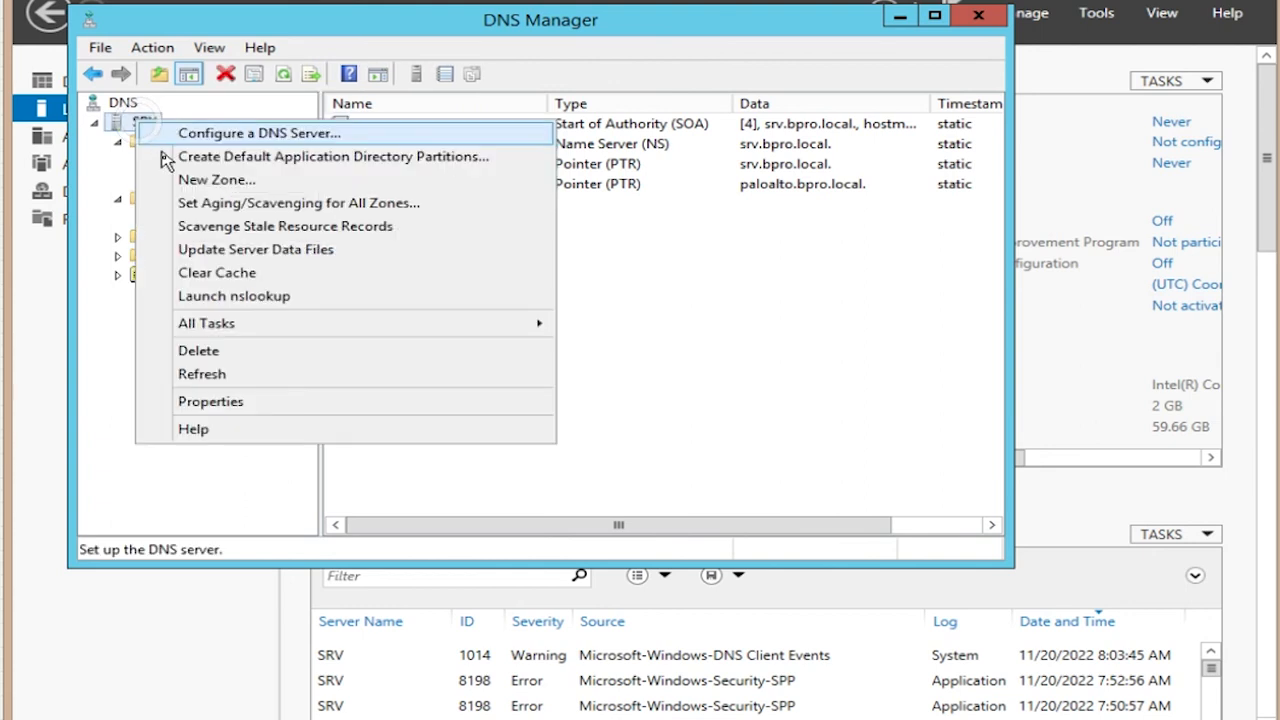
click(201, 296)
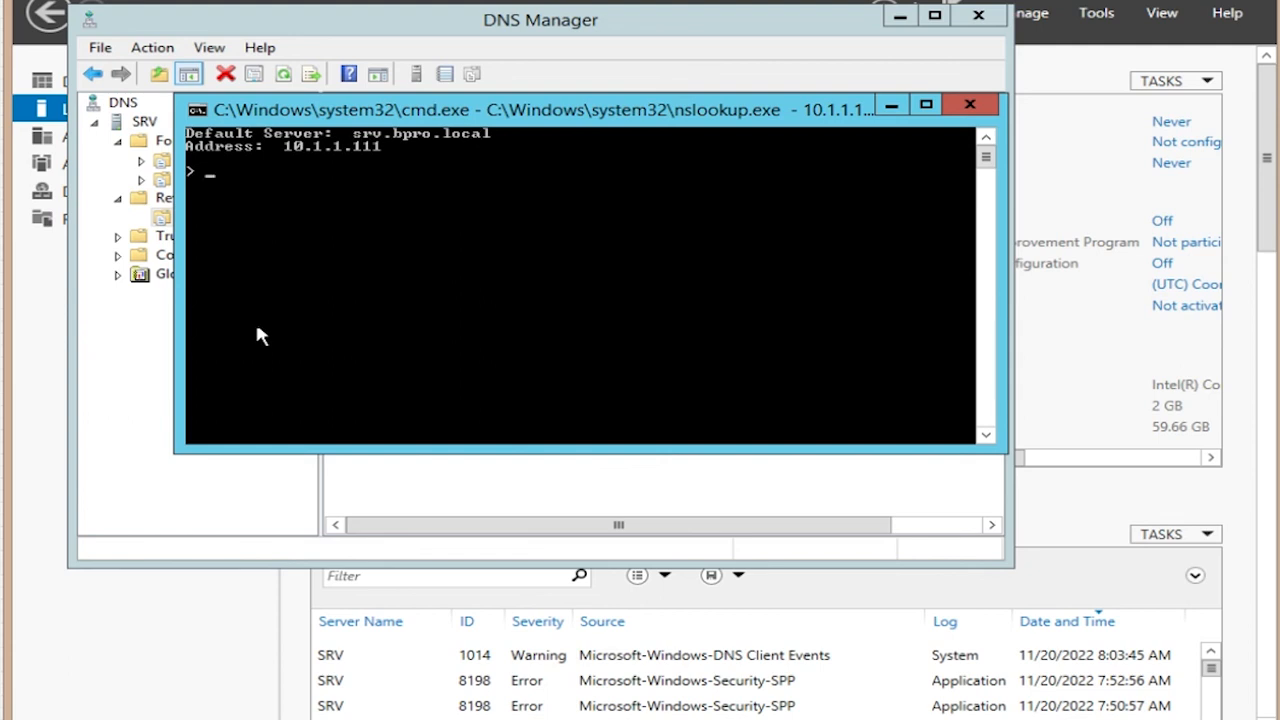
text(10.1.1.250)
key(Return)
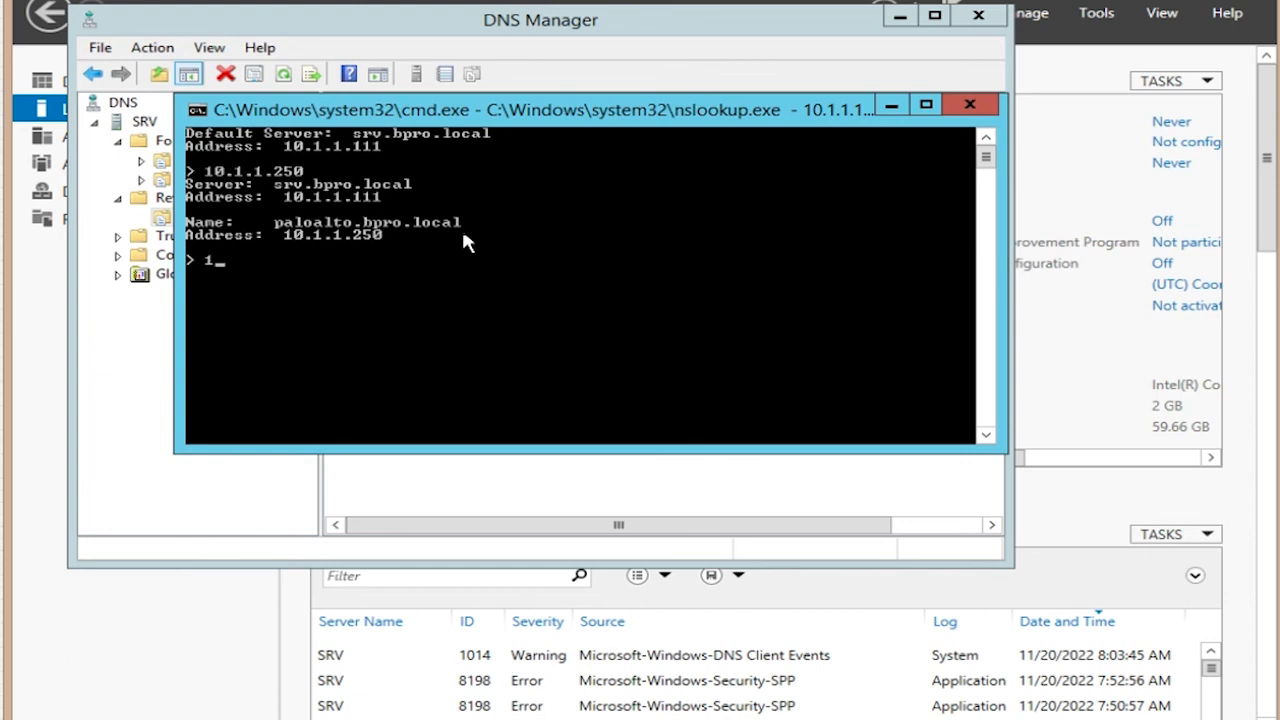
text(1.20)
key(Return)
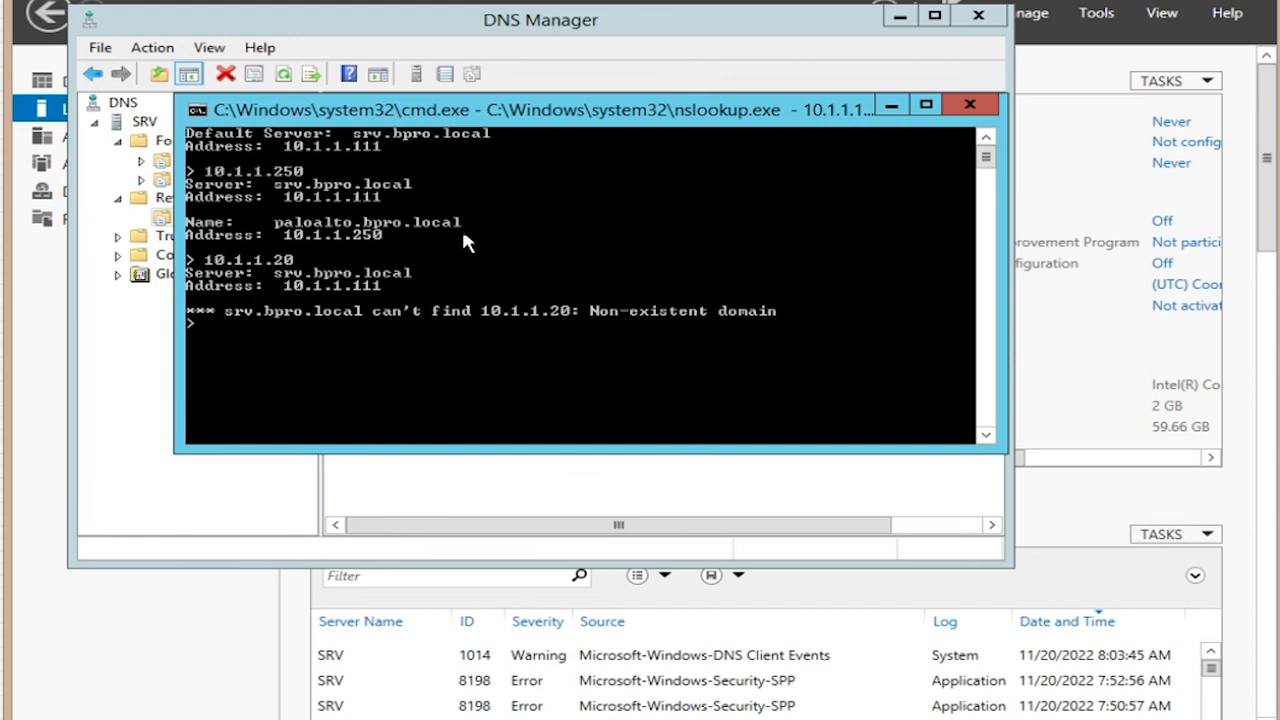
Step: Minimize the nslookup console, recheck the bpro.local records, and close DNS Manager
click(891, 105)
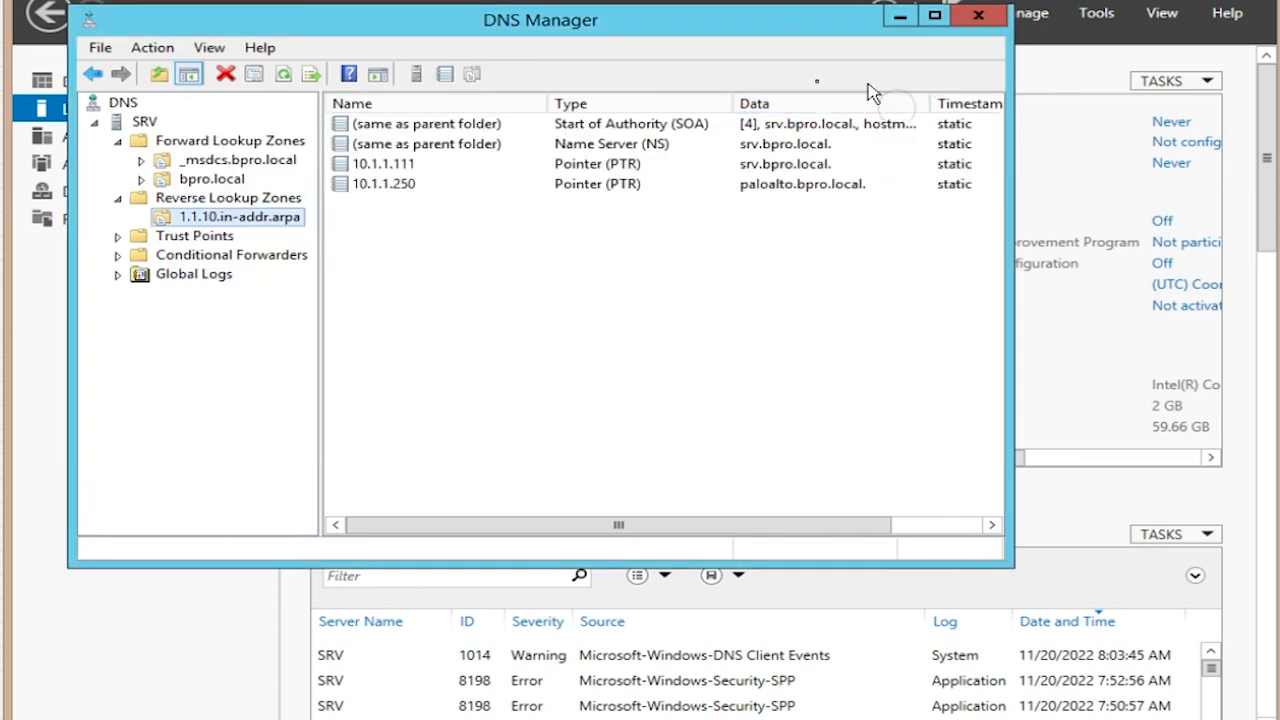
click(211, 179)
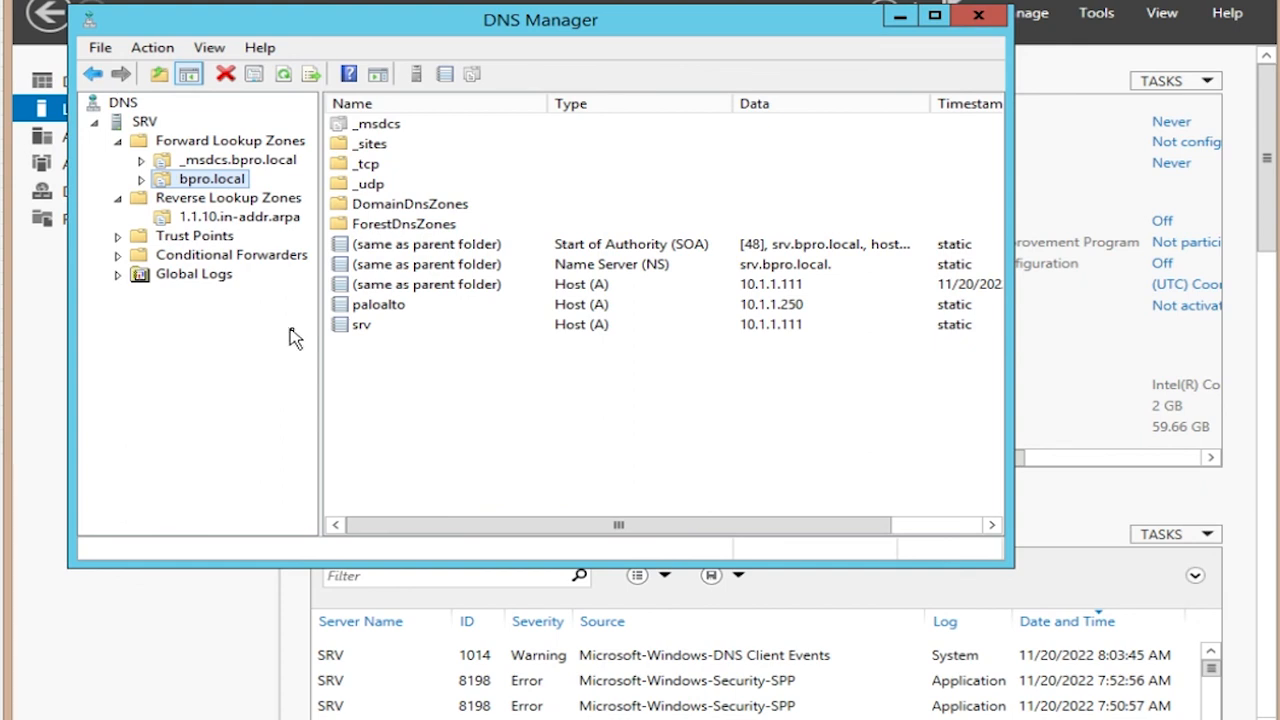
click(117, 199)
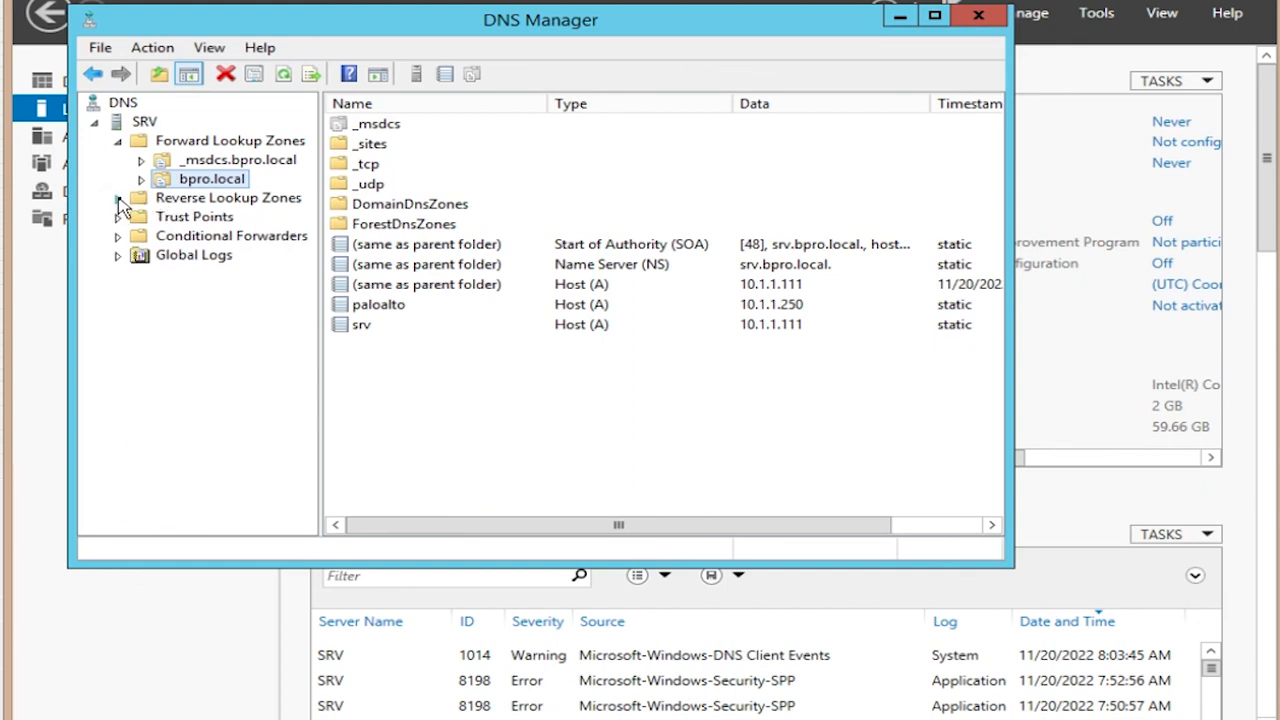
click(118, 199)
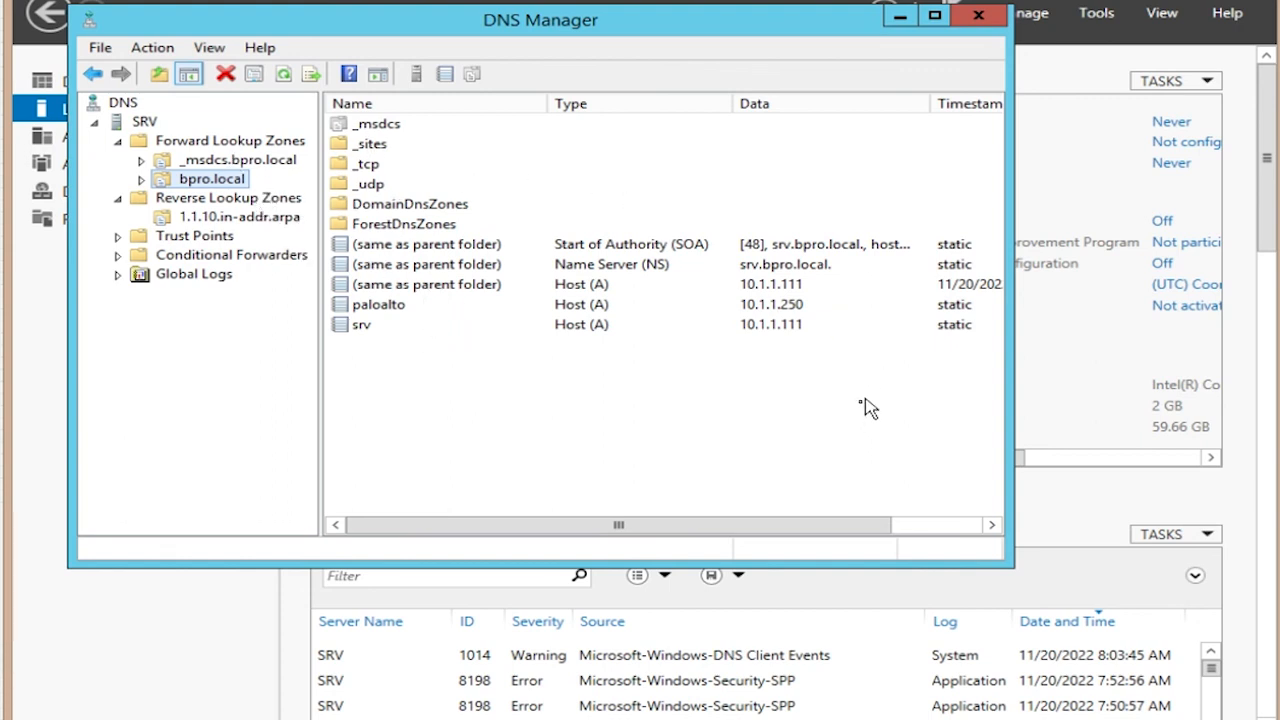
click(979, 17)
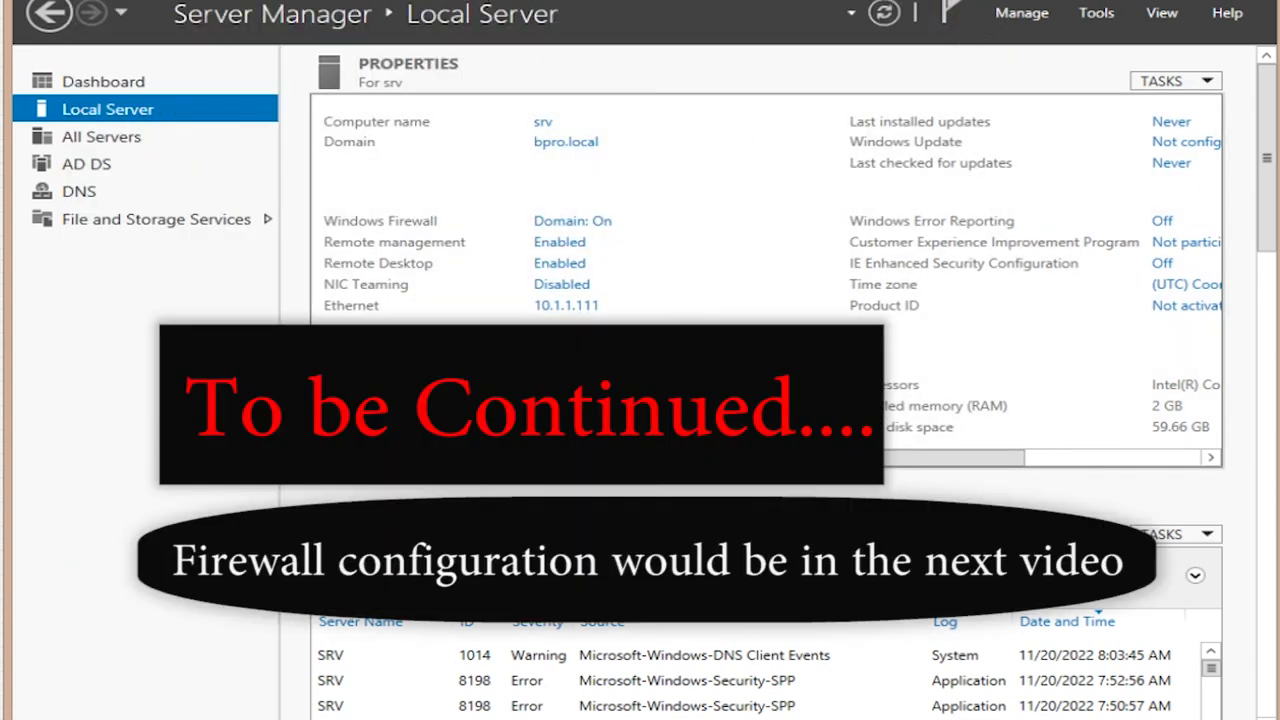